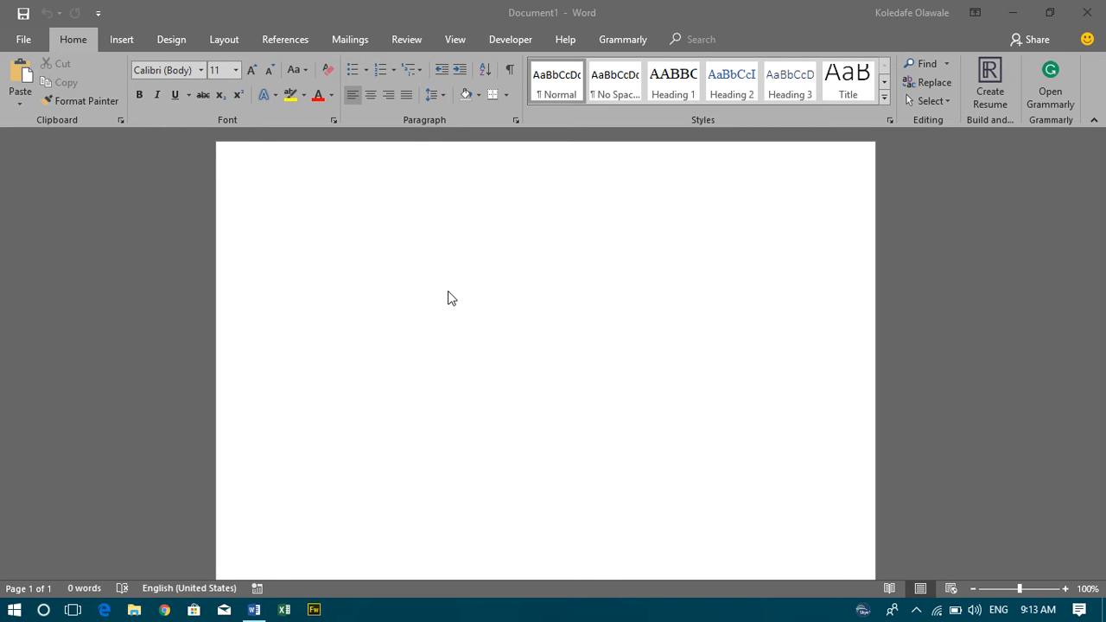
Generate sample text in the blank document with the formula =RAND(10, 30).
click(304, 229)
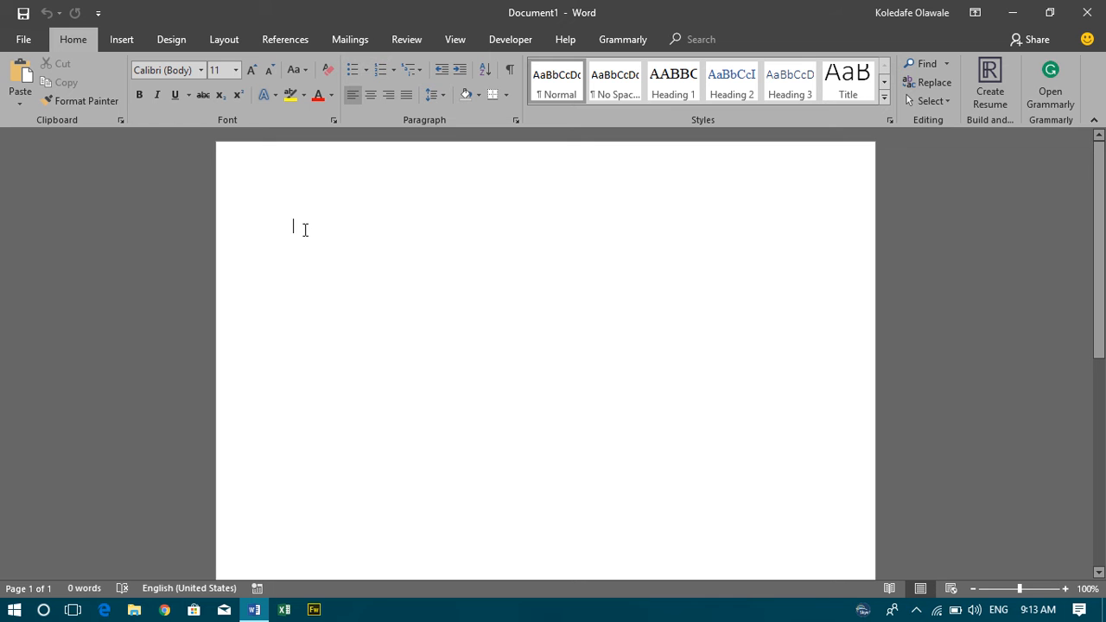
text(=)
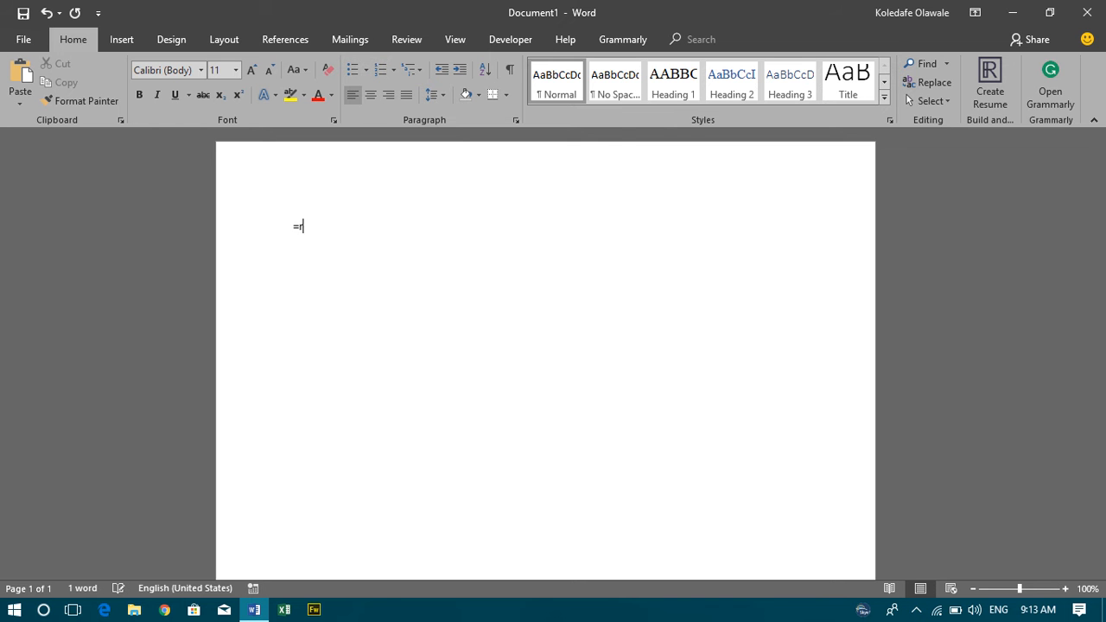
text(r)
key(BackSpace)
text(RAND(10, 30))
key(Return)
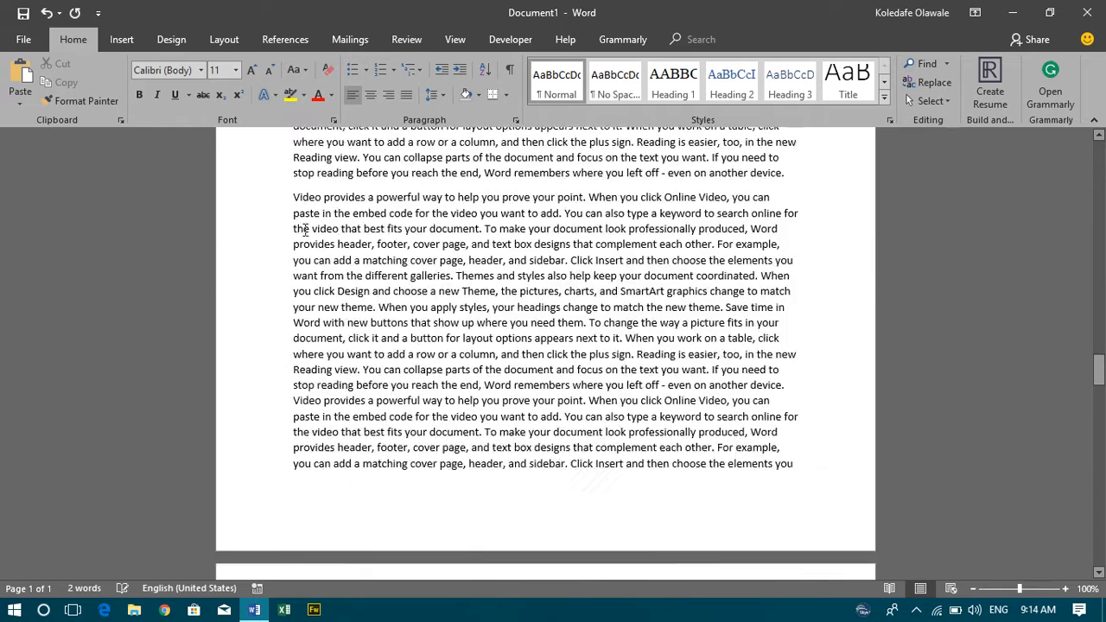
scroll(305, 230, up, 10)
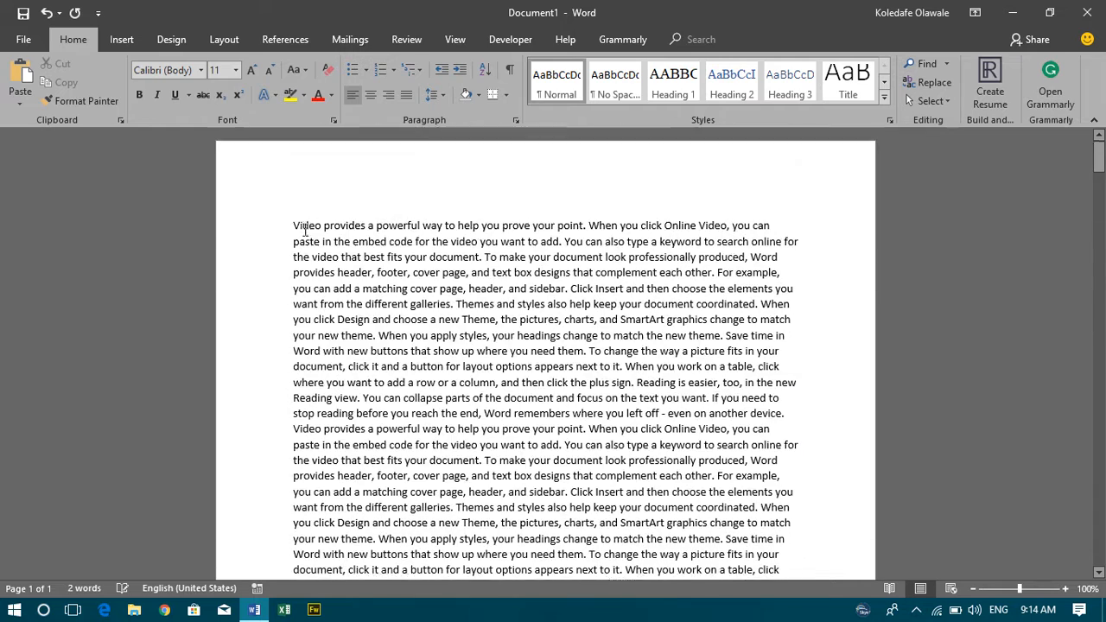
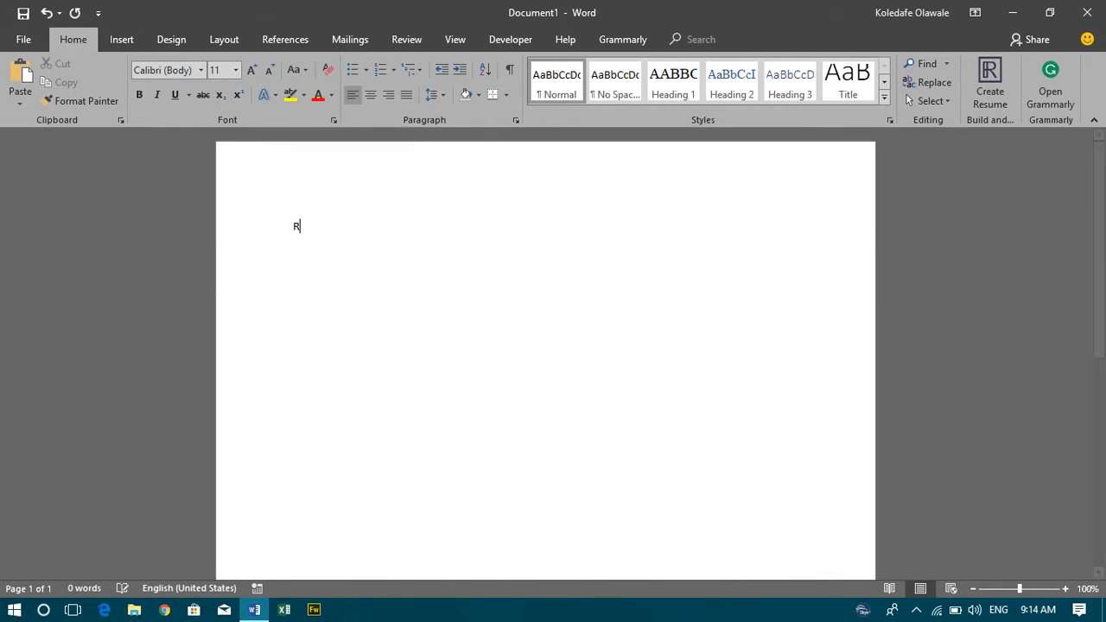
Fill the emptied document with placeholder paragraphs again using =RAND(10, 30).
text(N)
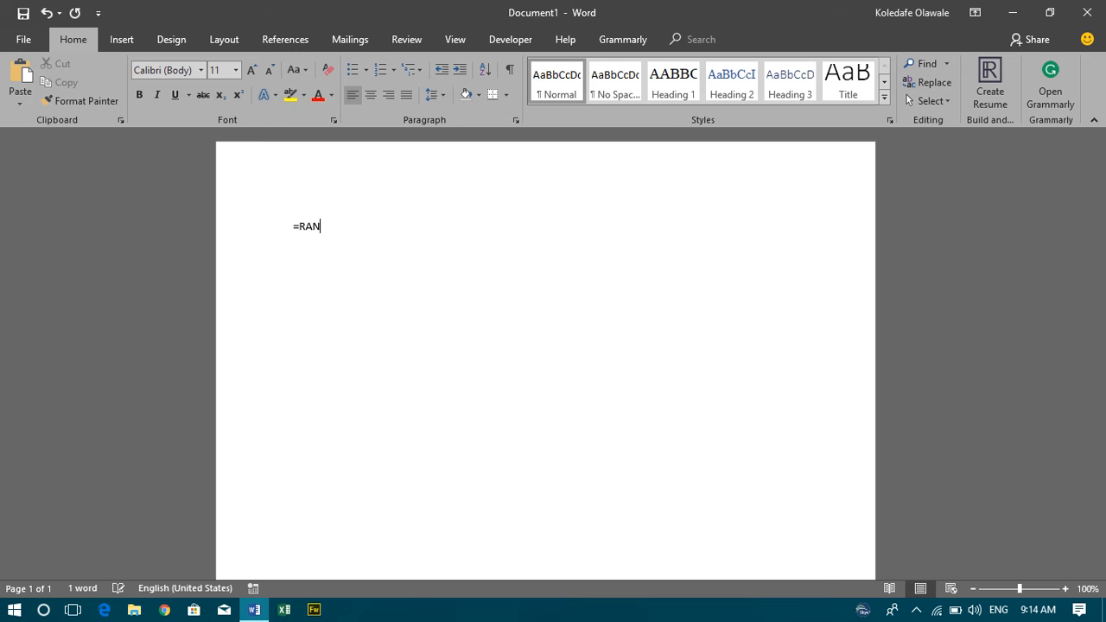
text(D(10, 30))
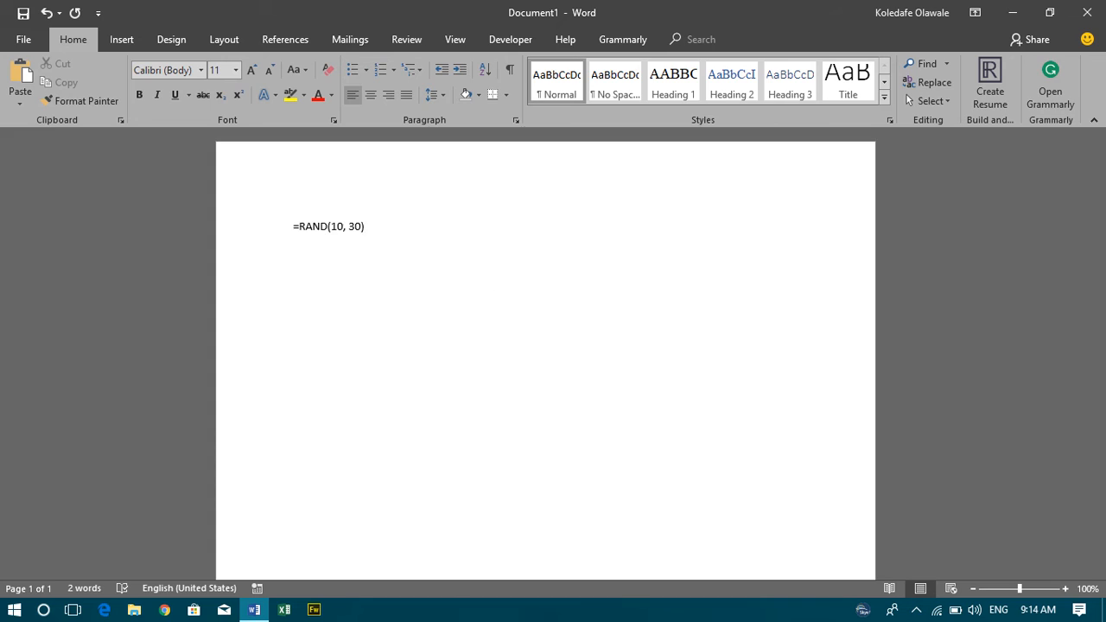
key(Return)
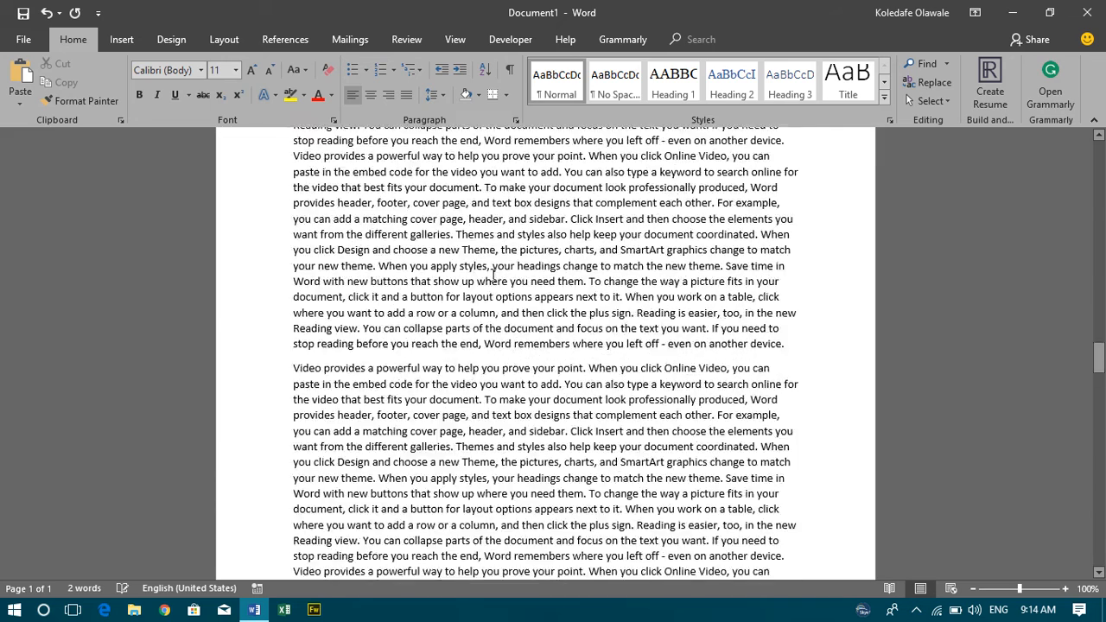
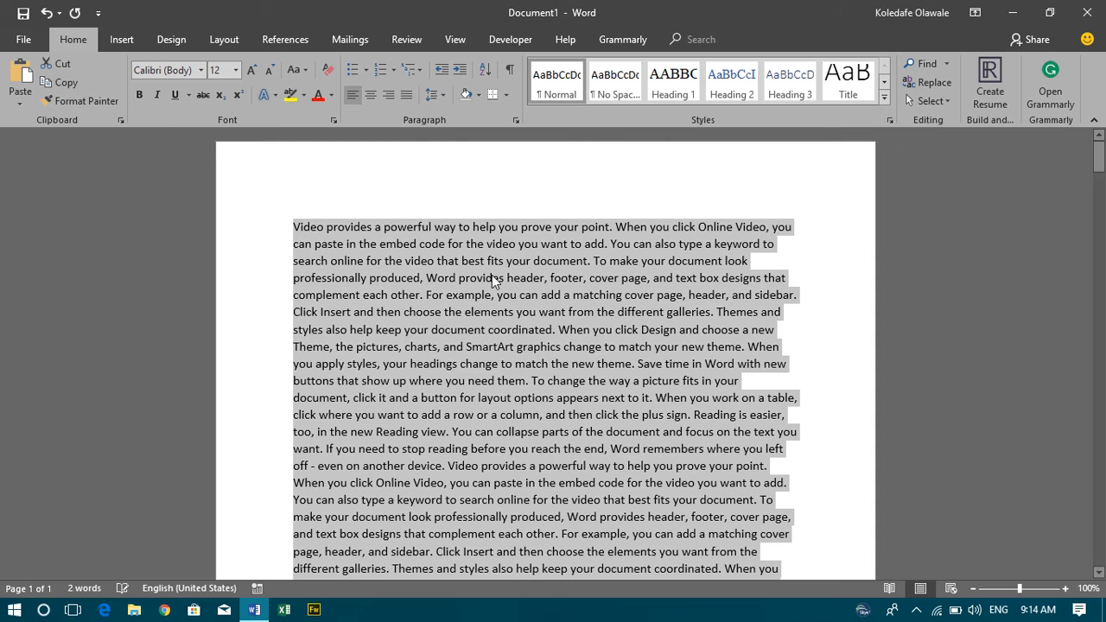
Justify all of the document's body text.
key(ctrl+j)
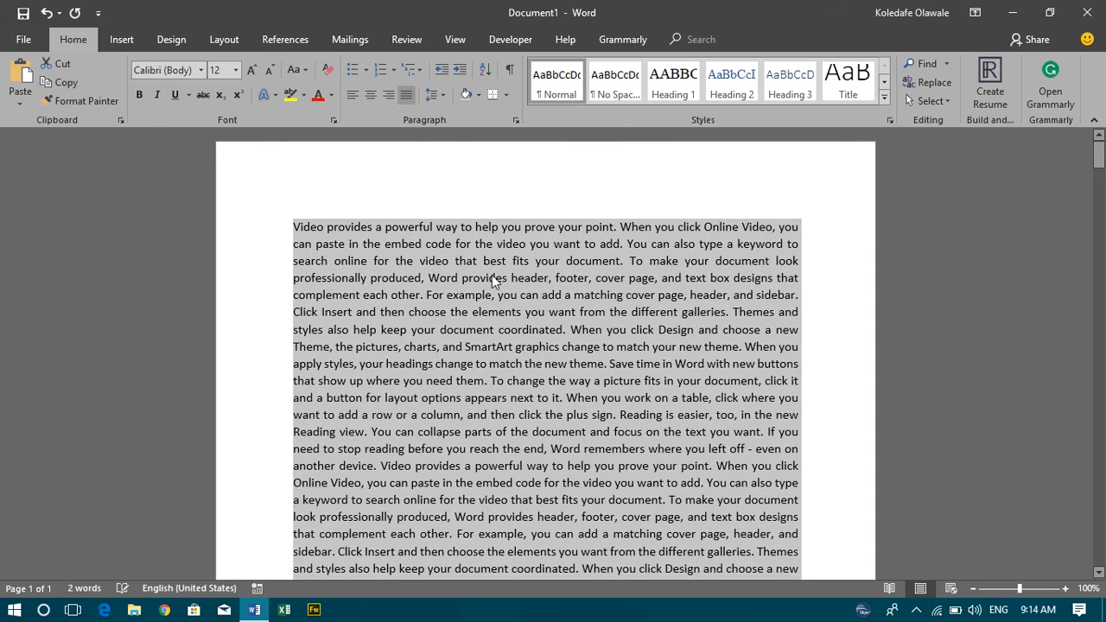
click(580, 326)
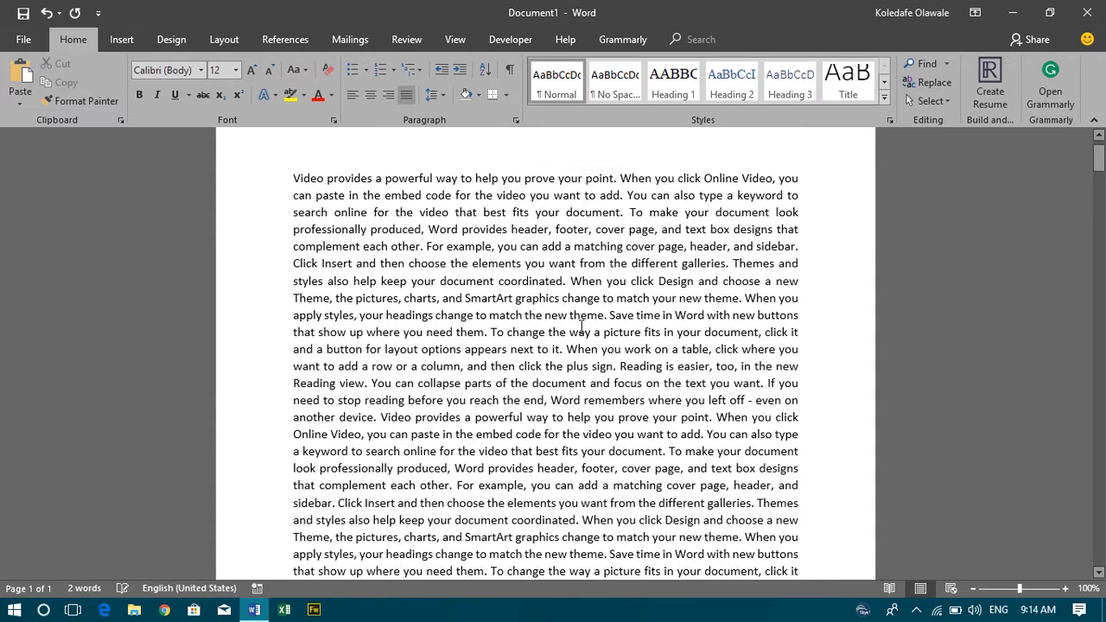
scroll(581, 327, down, 20)
scroll(581, 327, up, 20)
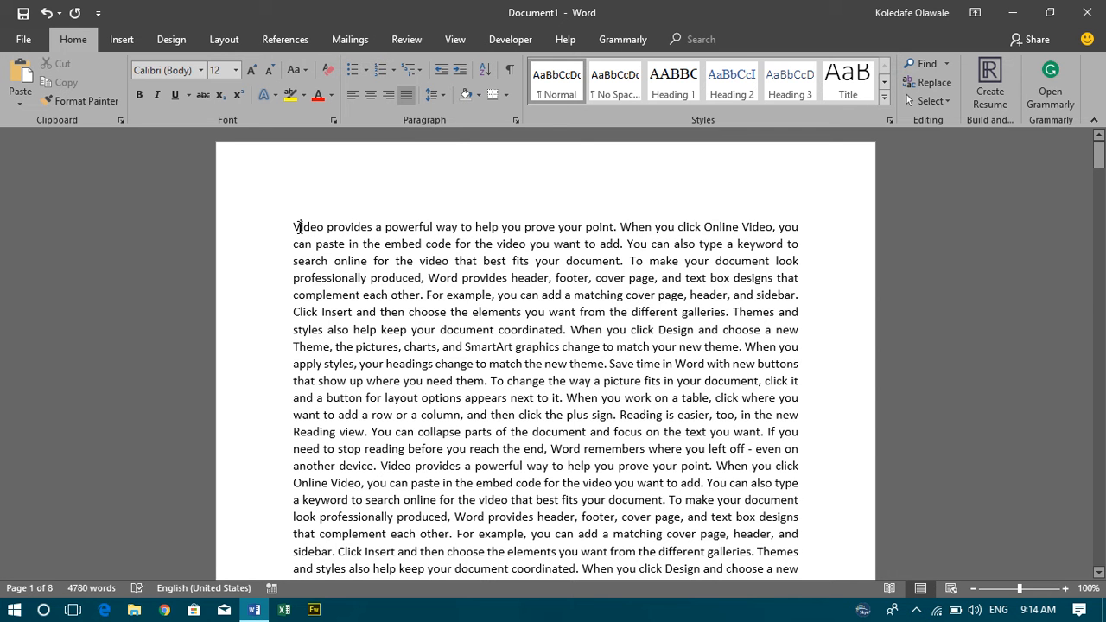
Add three lines above the first paragraph reading "CHAPTER ONE", "Introduction" and "Background to the Study".
click(293, 226)
key(Return)
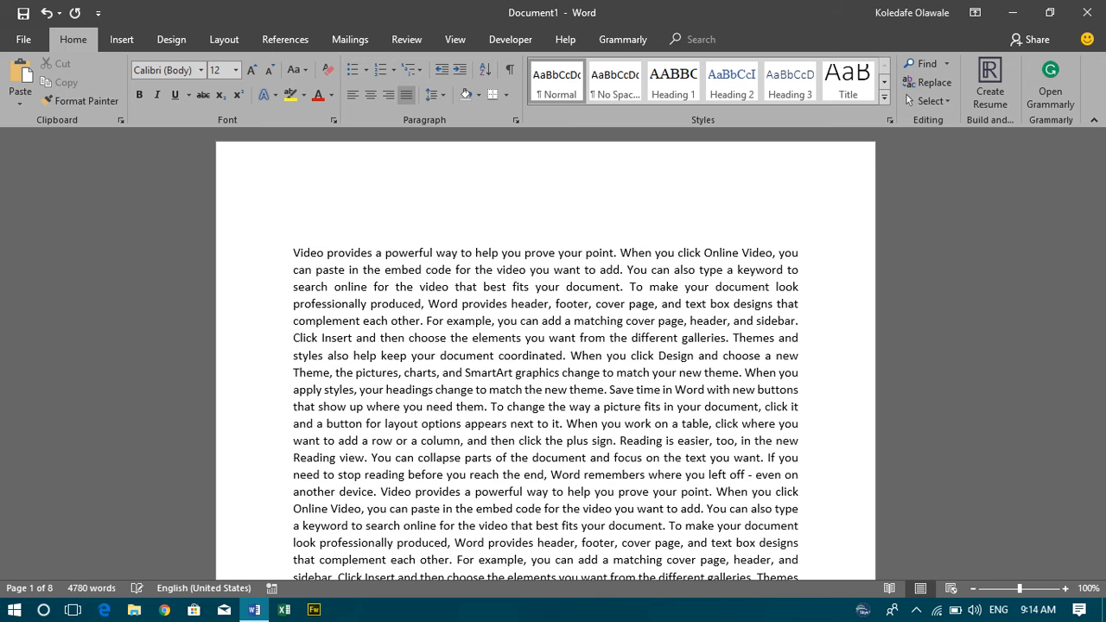
text(HAPTER ONE)
key(Return)
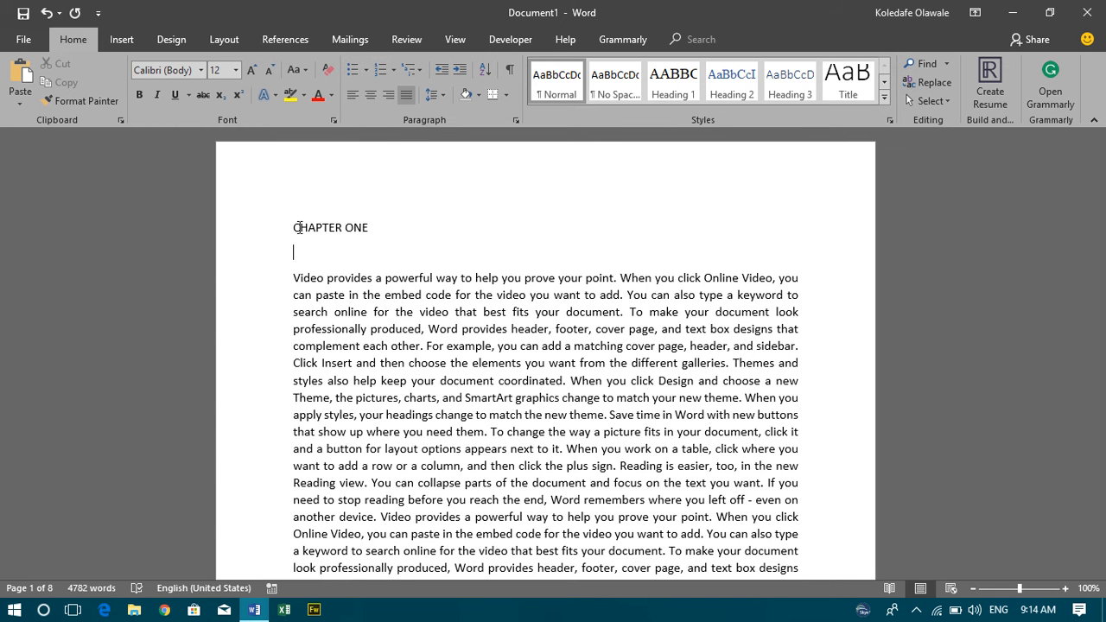
text(Introduction)
key(Return)
text(B)
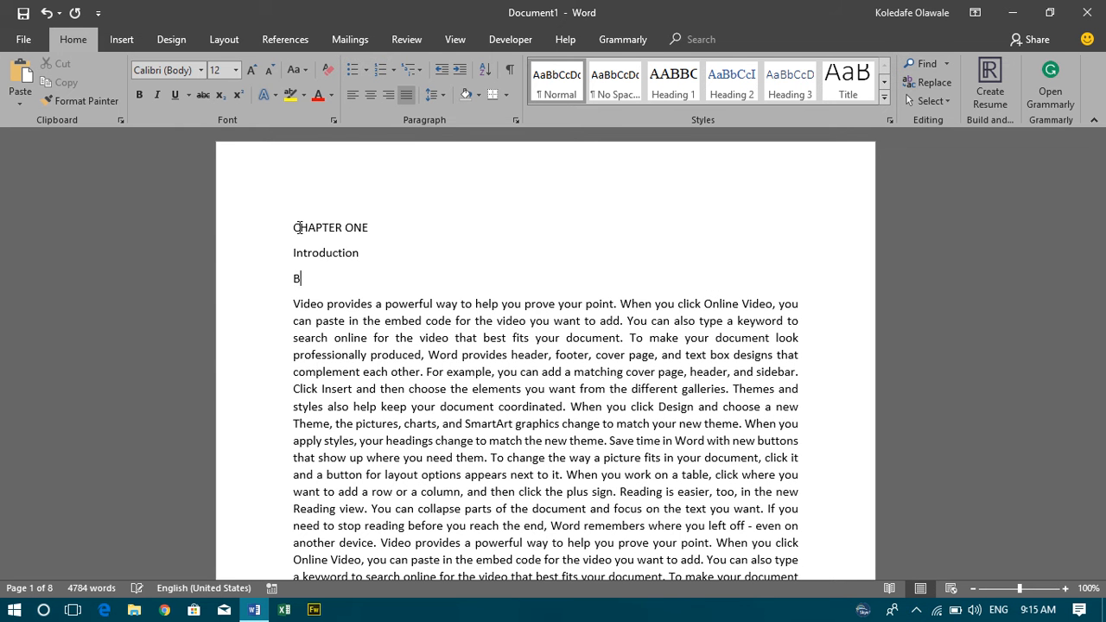
text(ackground to the Study)
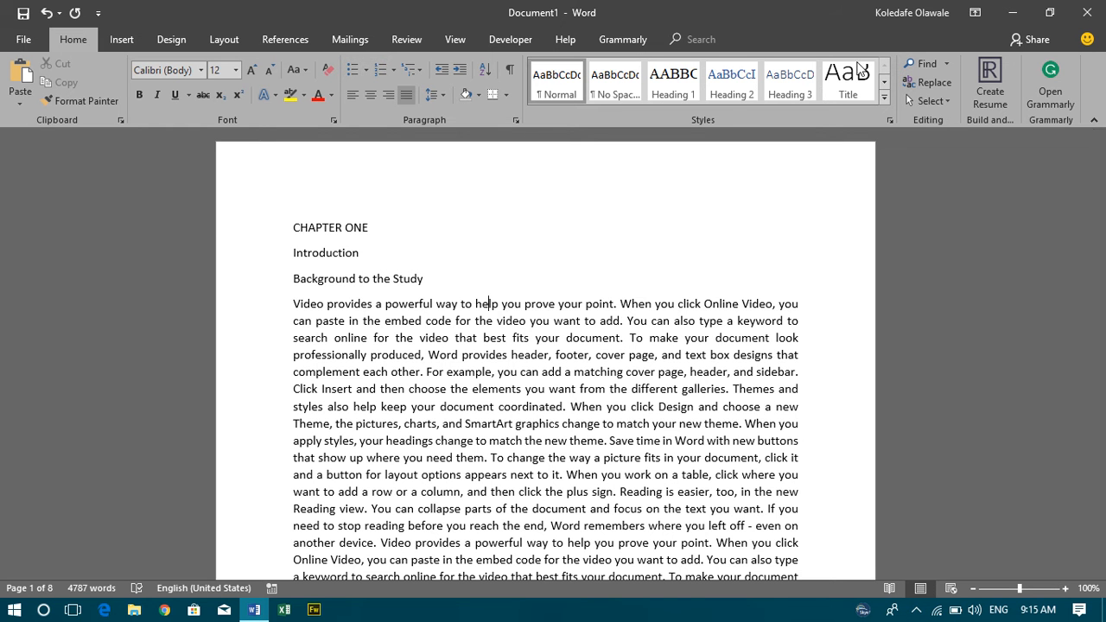
Review the chapter title lines, the "Background to the Study" subheading and the body text on the following pages.
click(487, 304)
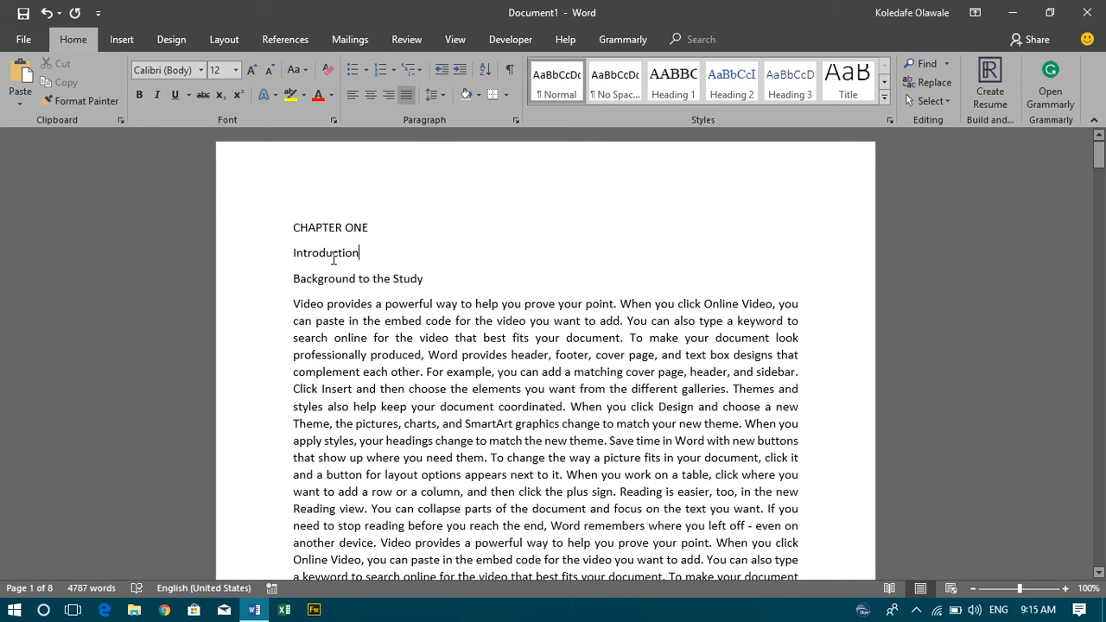
drag(333, 256, 278, 237)
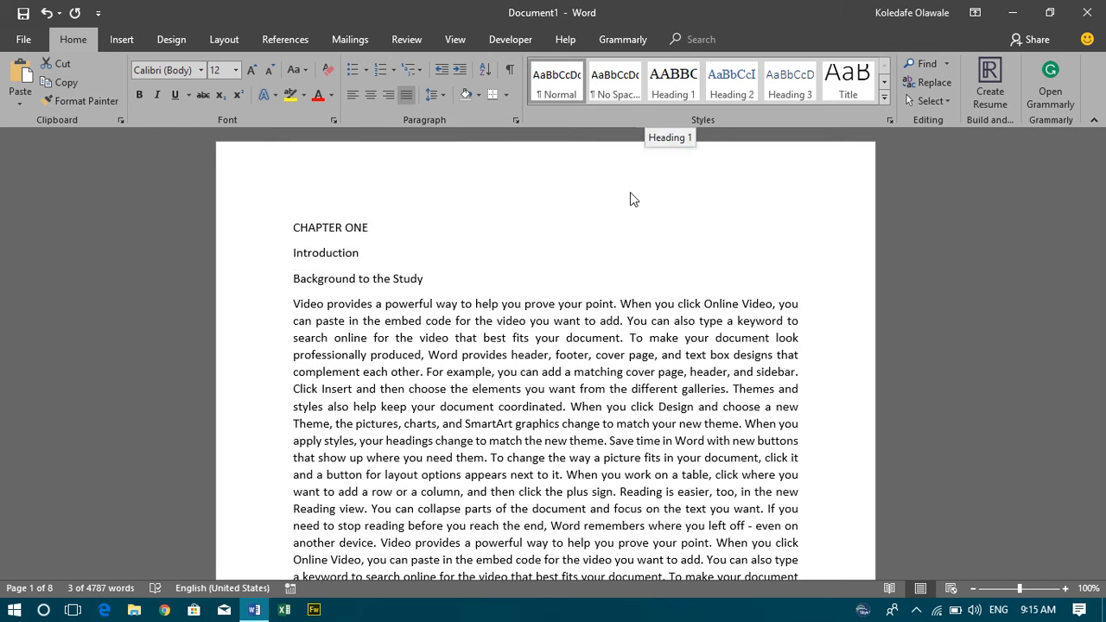
drag(378, 279, 279, 281)
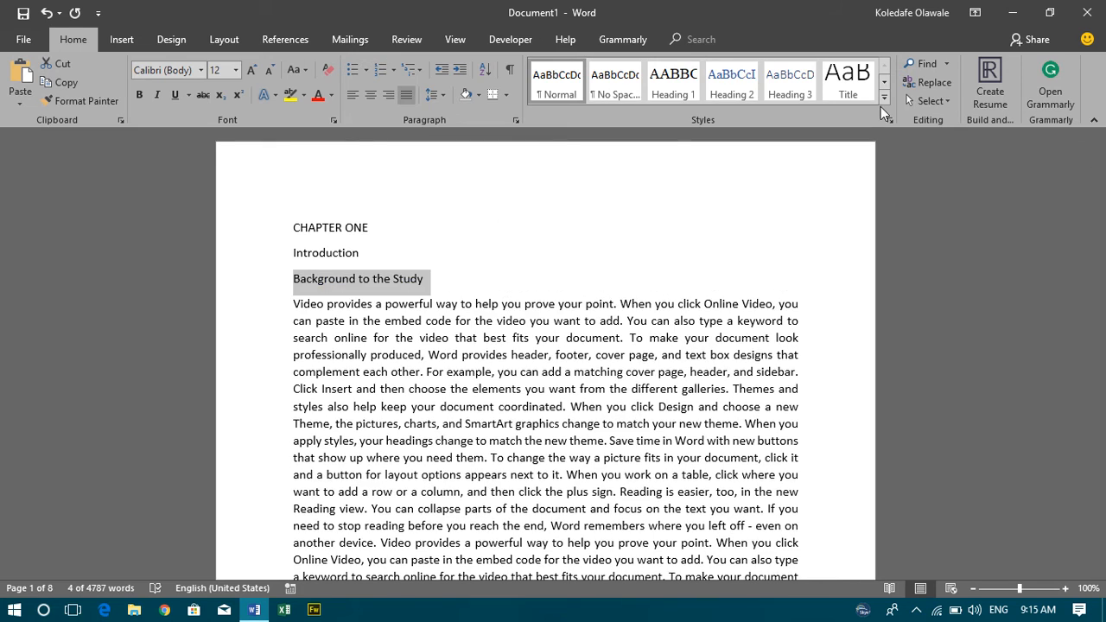
scroll(638, 262, down, 10)
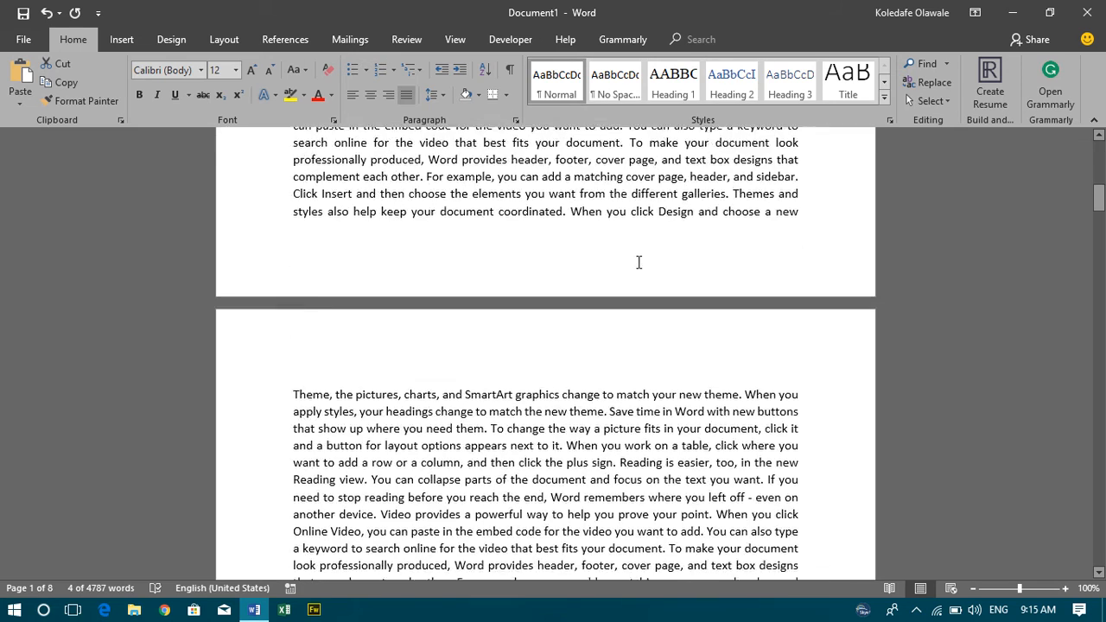
scroll(639, 262, down, 15)
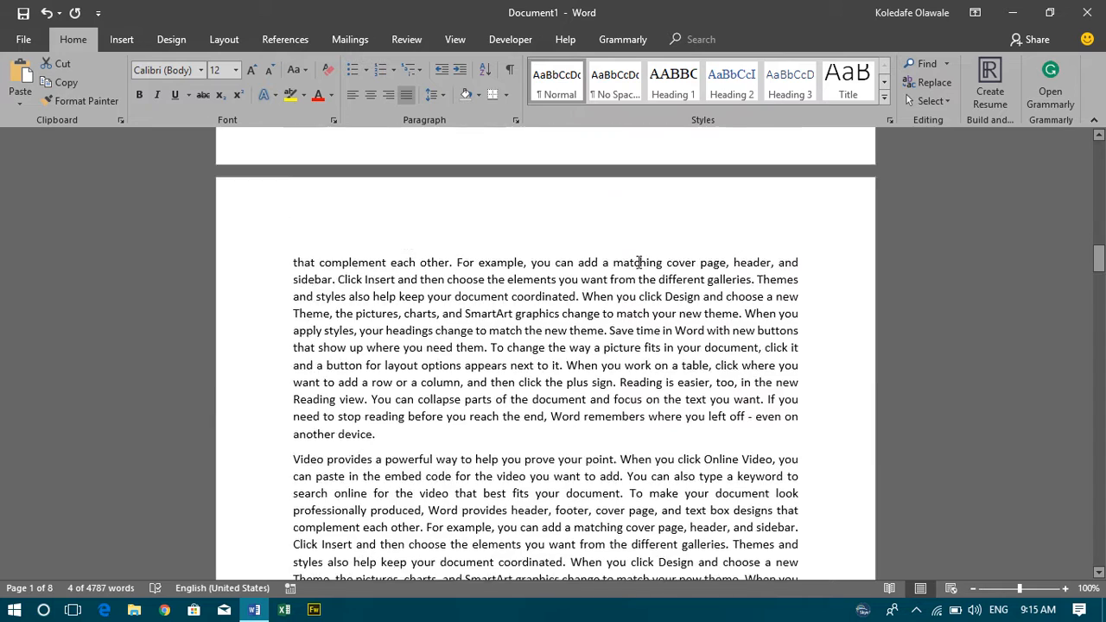
scroll(639, 262, down, 2)
scroll(639, 261, up, 20)
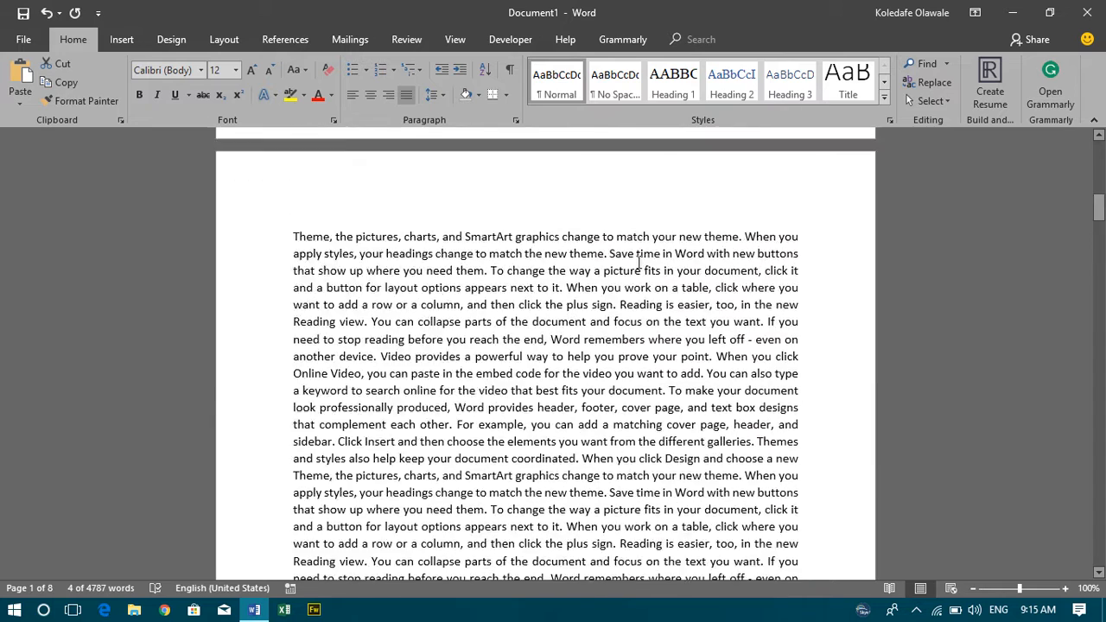
scroll(639, 262, up, 1)
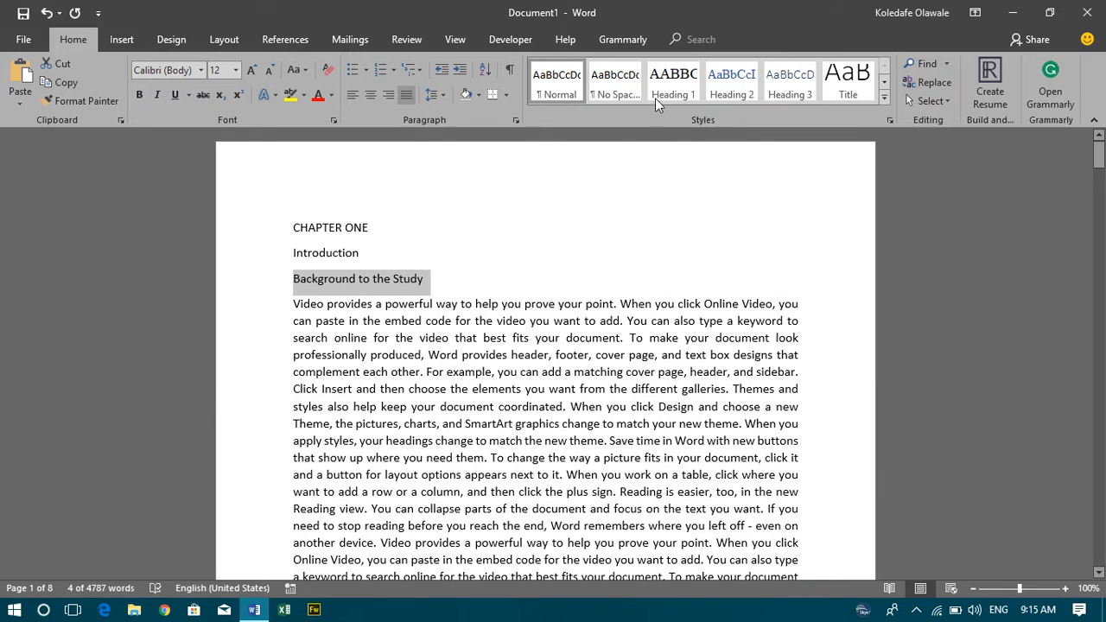
click(678, 260)
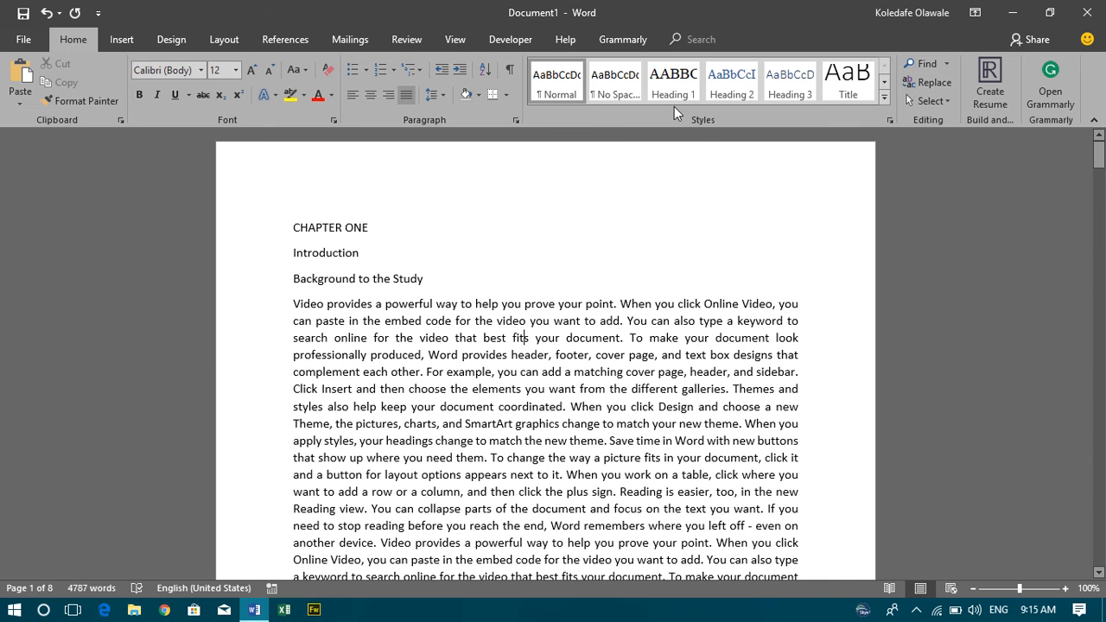
Modify the Heading 1 style's font settings to use size 12.
right_click(671, 97)
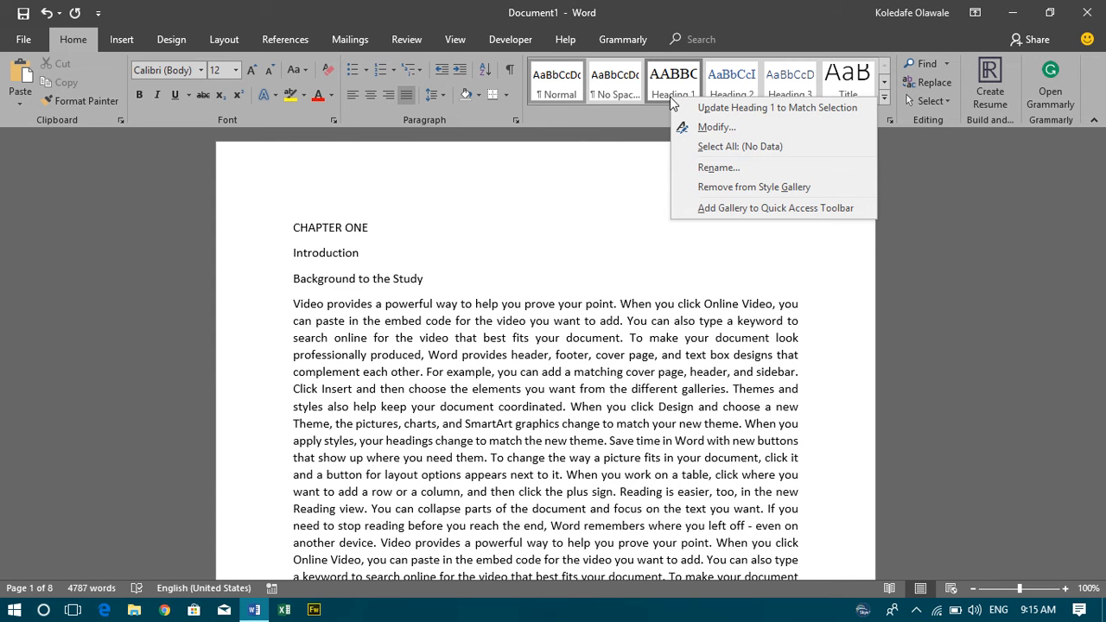
click(707, 130)
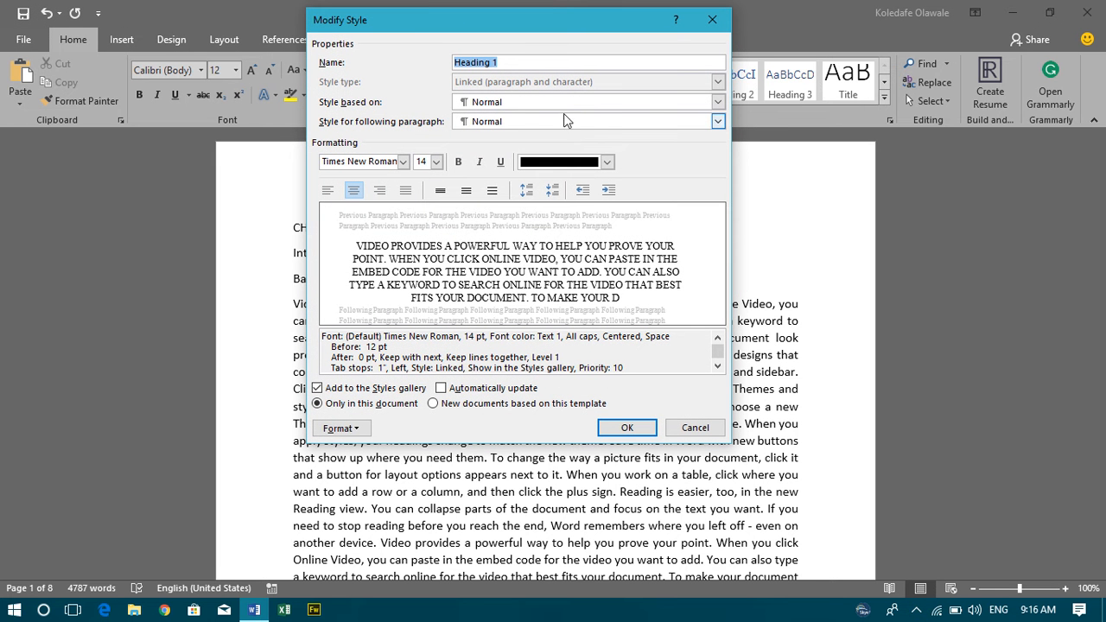
click(350, 429)
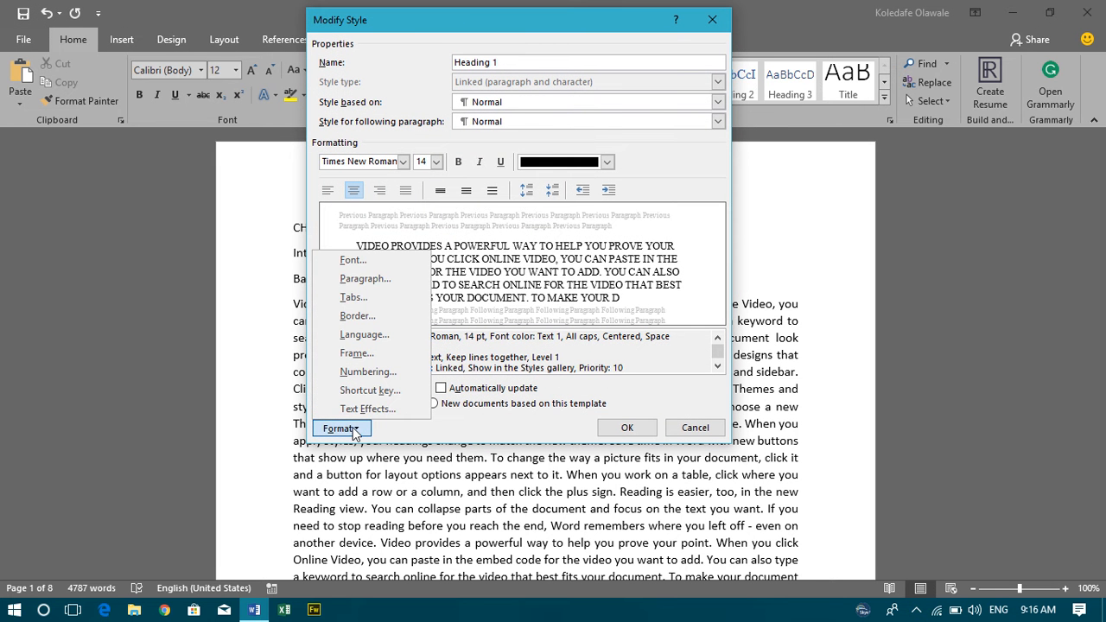
click(359, 261)
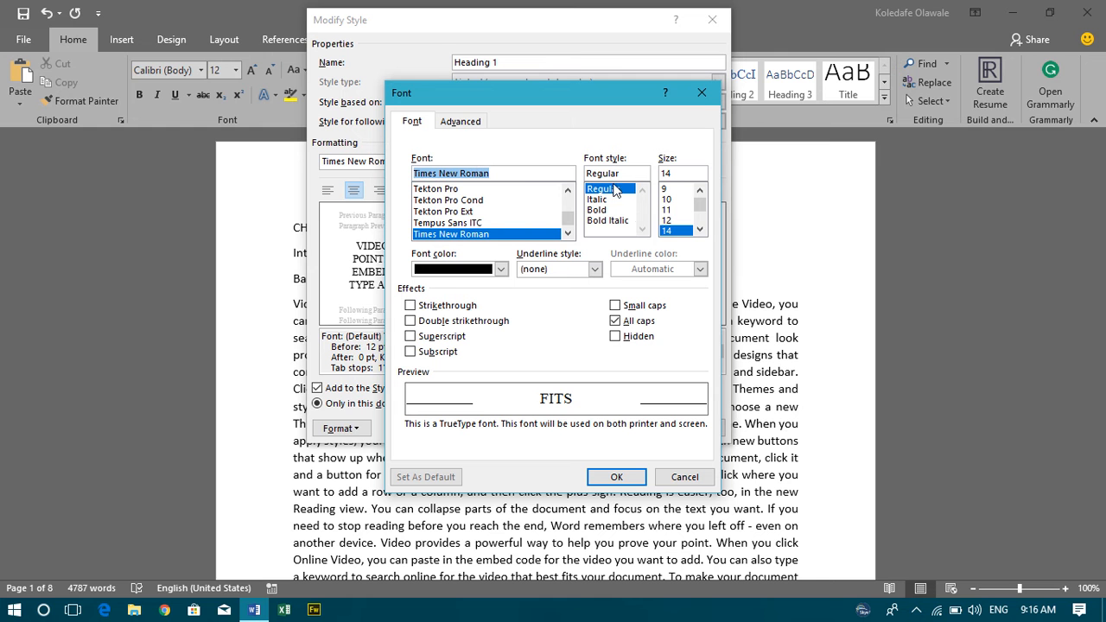
click(672, 220)
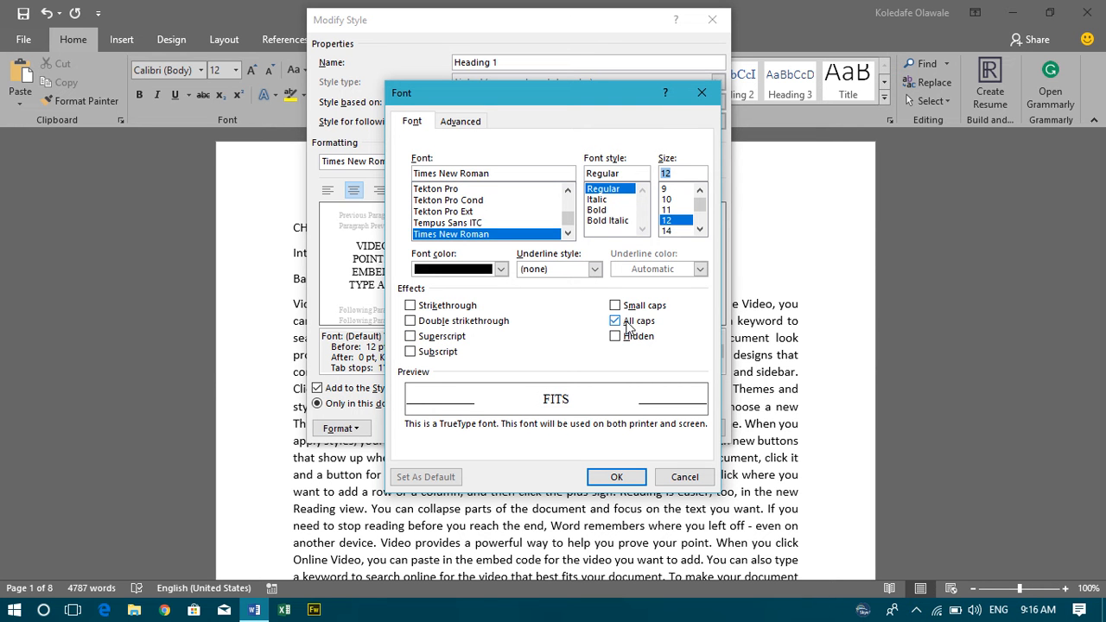
click(625, 480)
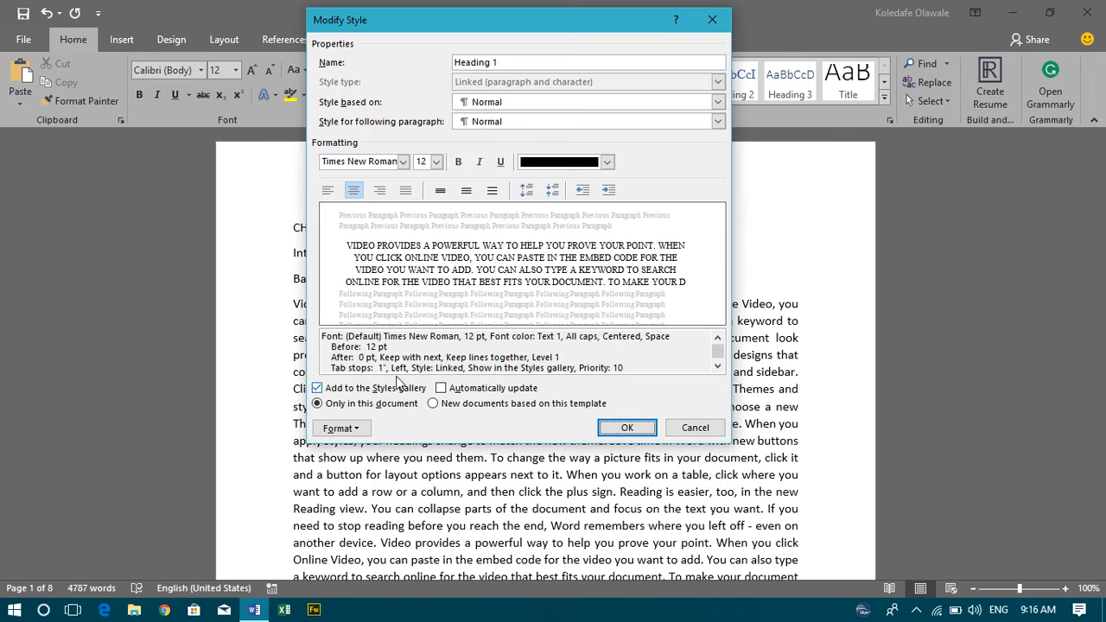
Set the Heading 1 style's paragraph format to single line spacing with 6 pt spacing before.
click(362, 429)
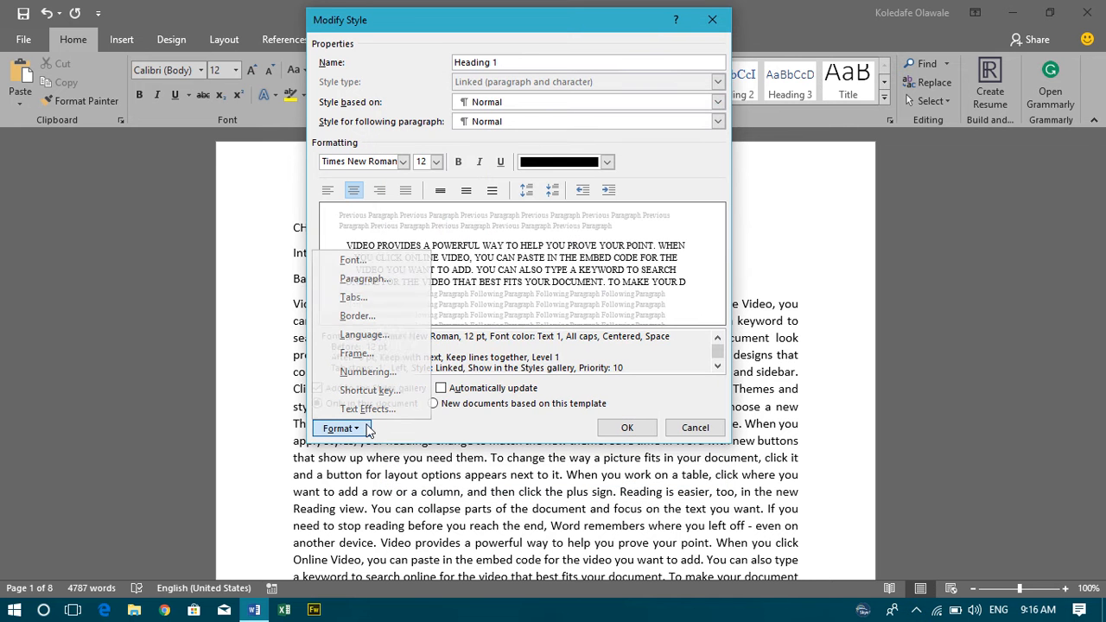
click(365, 279)
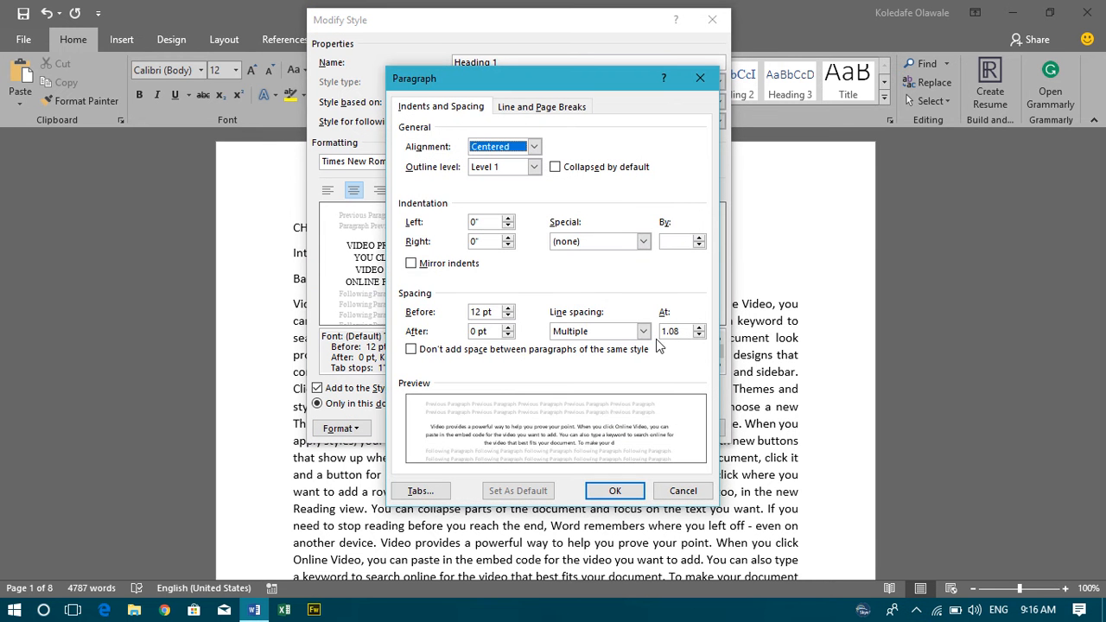
click(644, 332)
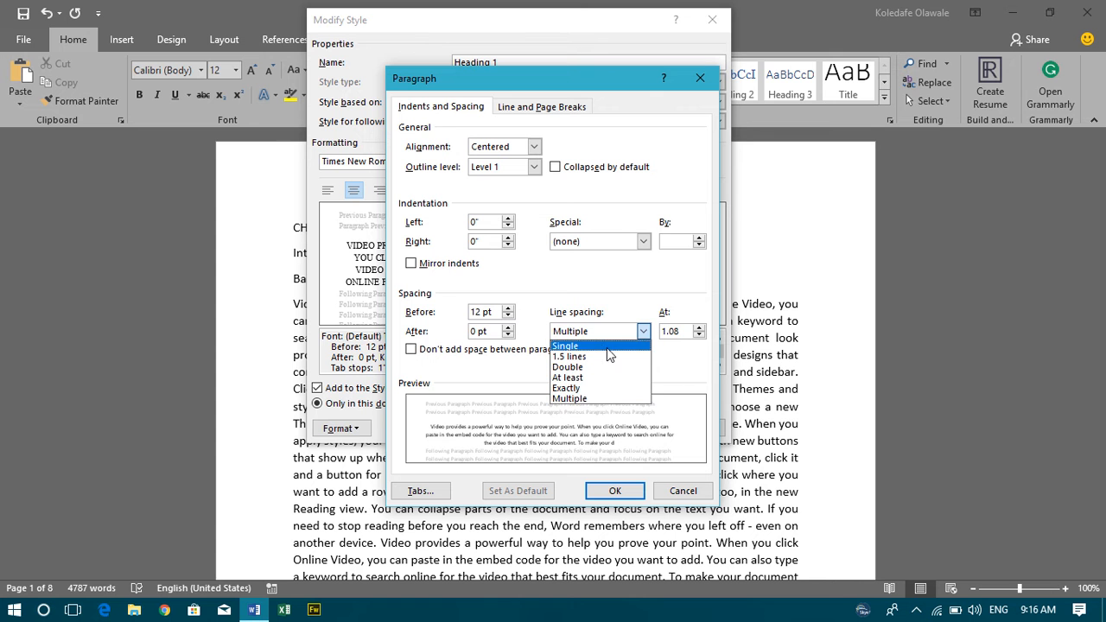
click(603, 347)
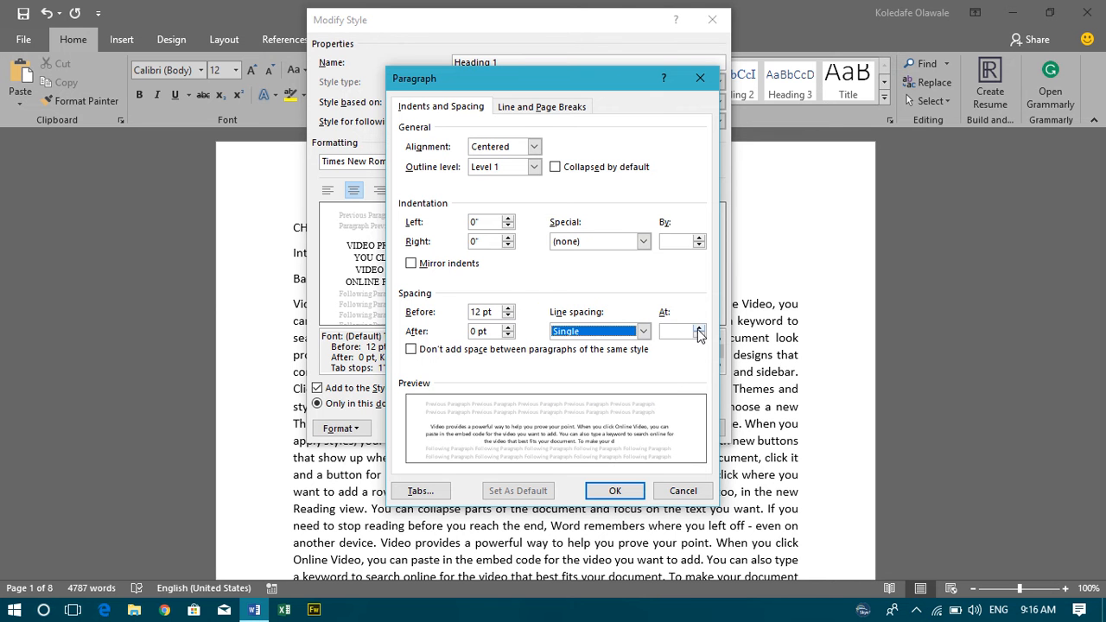
click(508, 317)
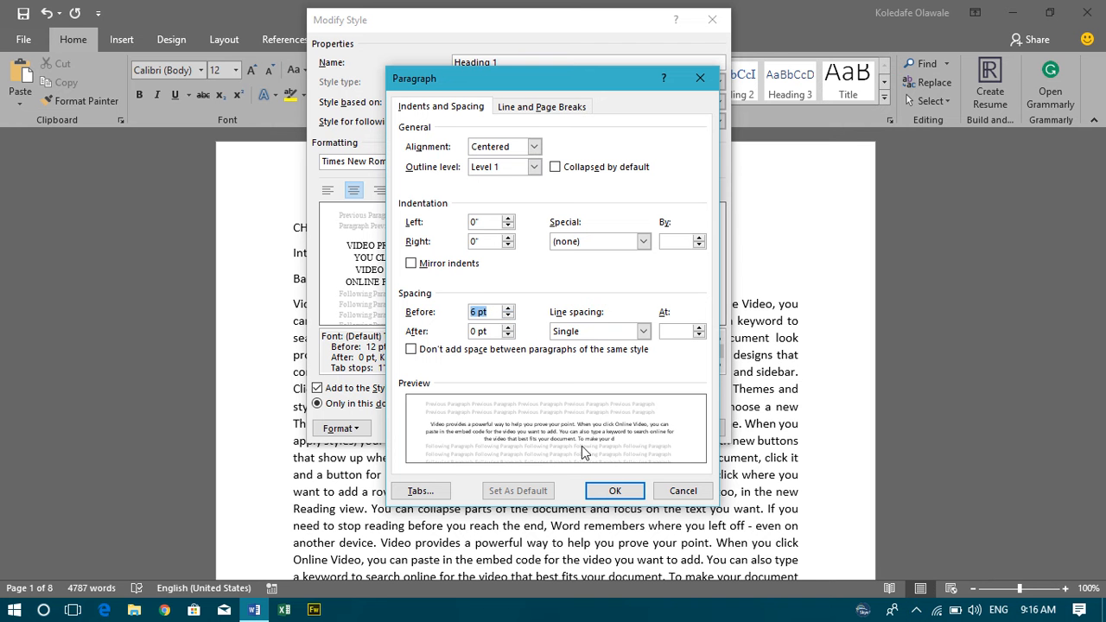
click(611, 491)
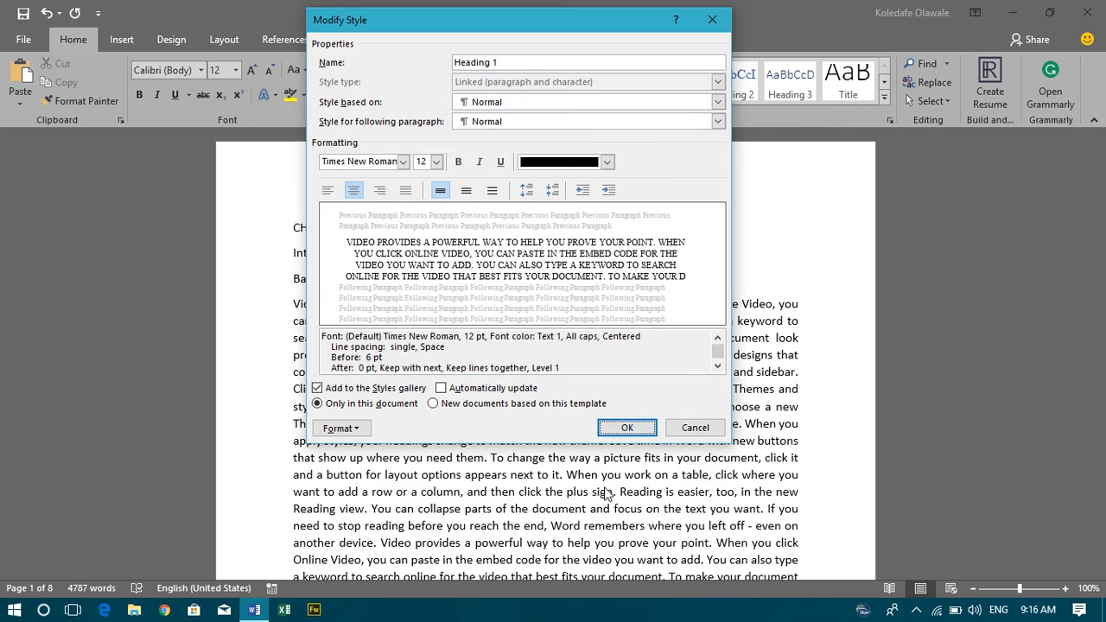
click(620, 427)
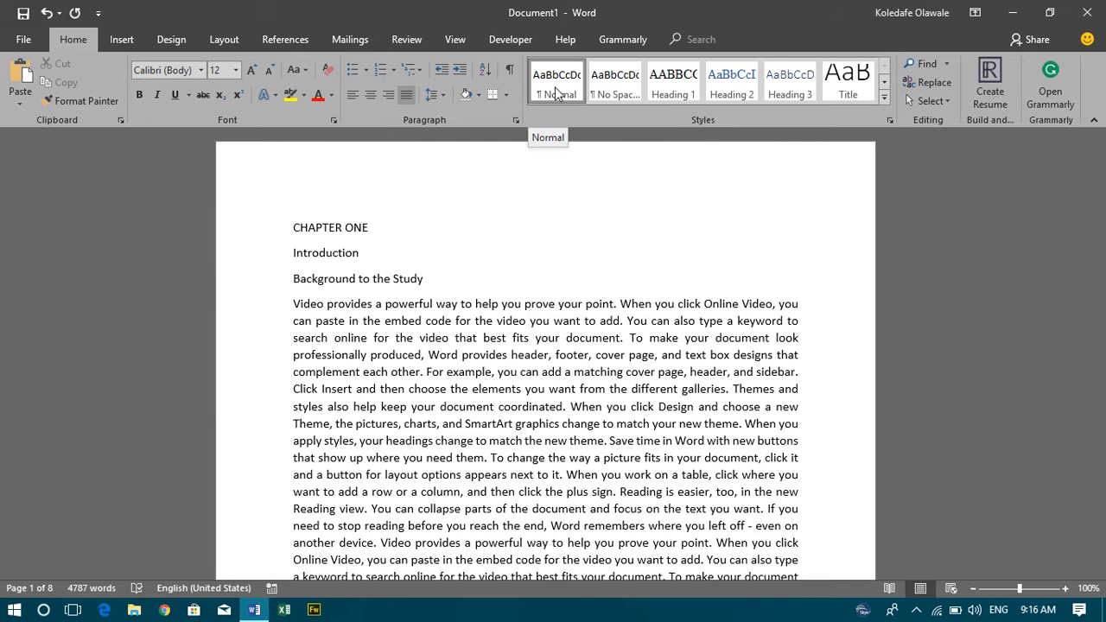
Toggle the Heading 1 style's centred alignment off and back on.
click(674, 86)
right_click(673, 87)
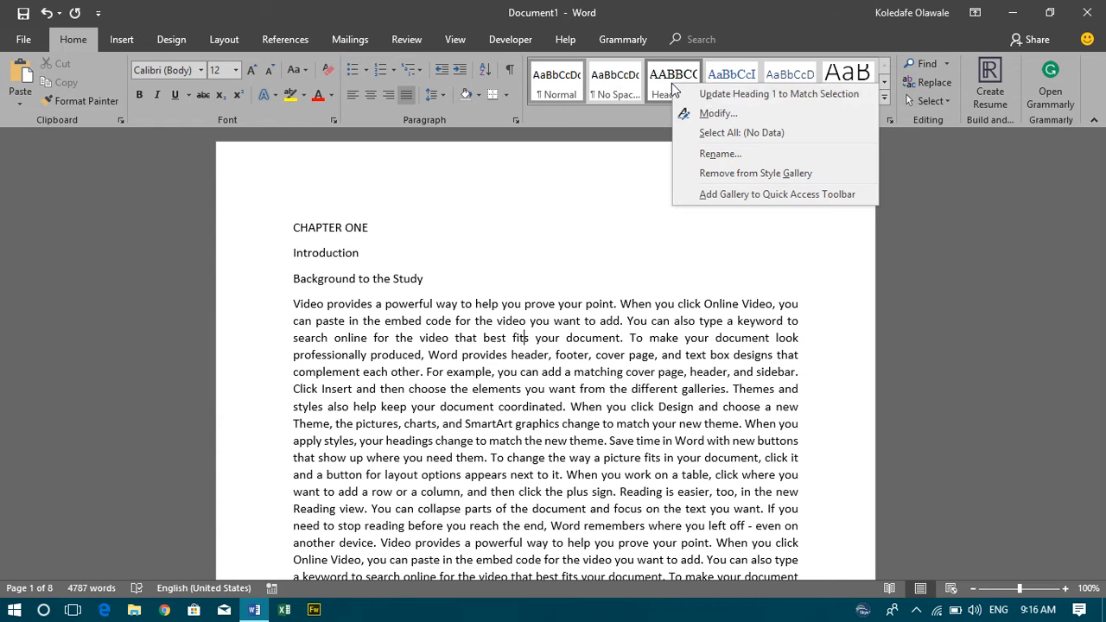
click(710, 115)
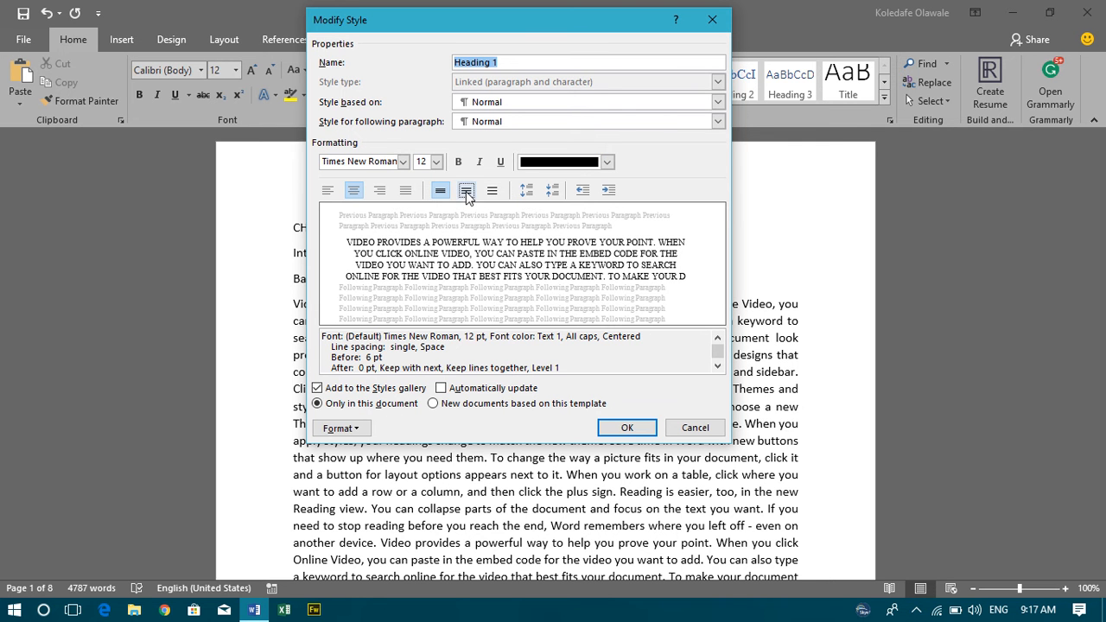
click(353, 192)
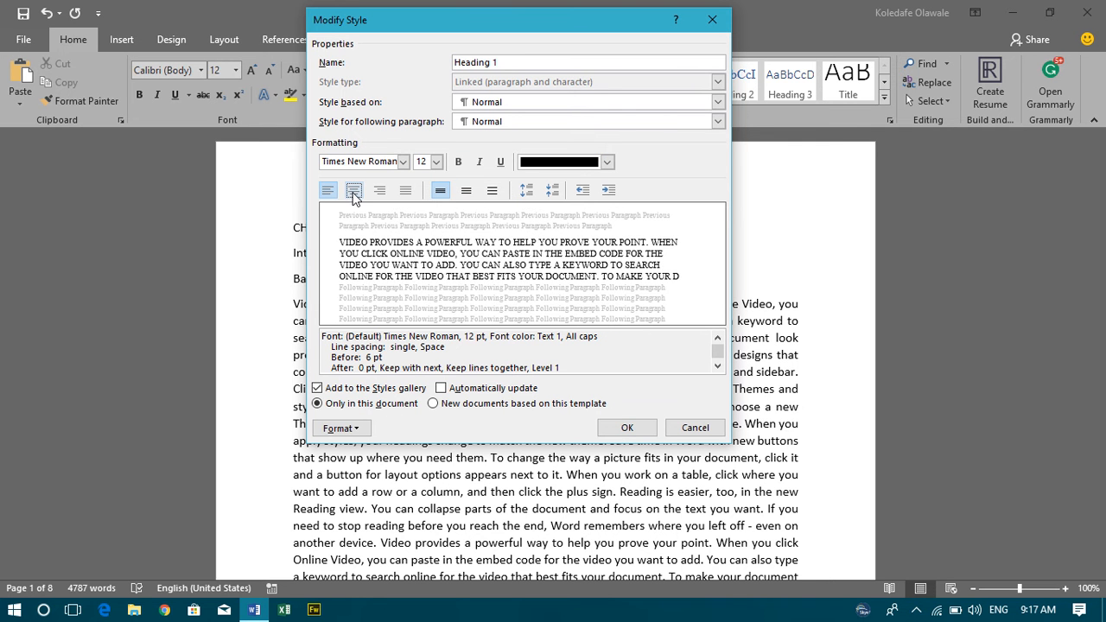
click(354, 192)
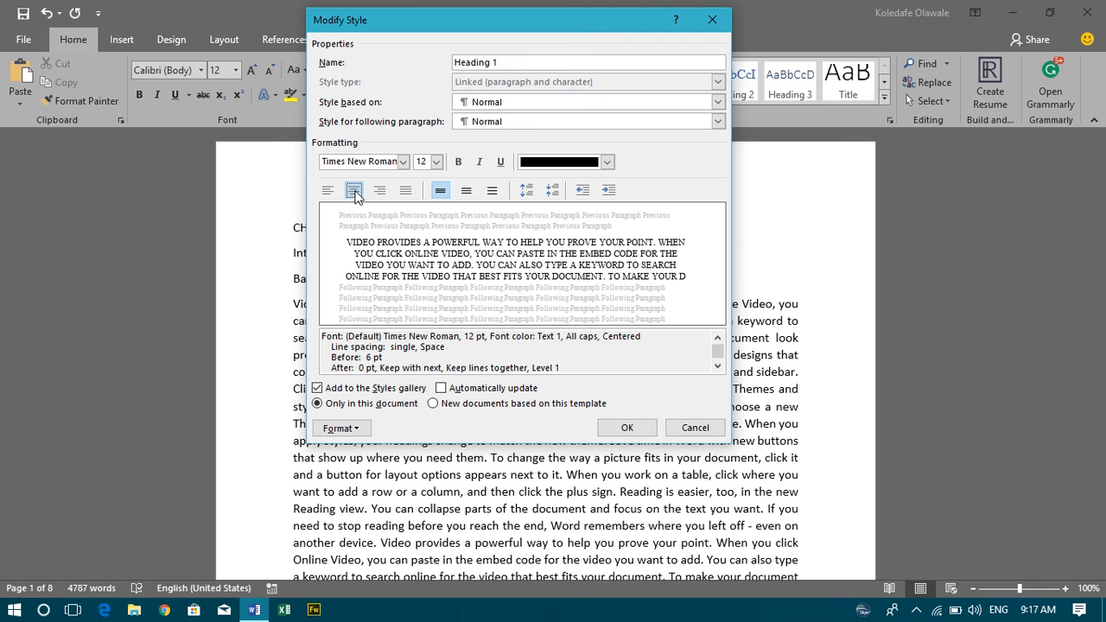
click(640, 437)
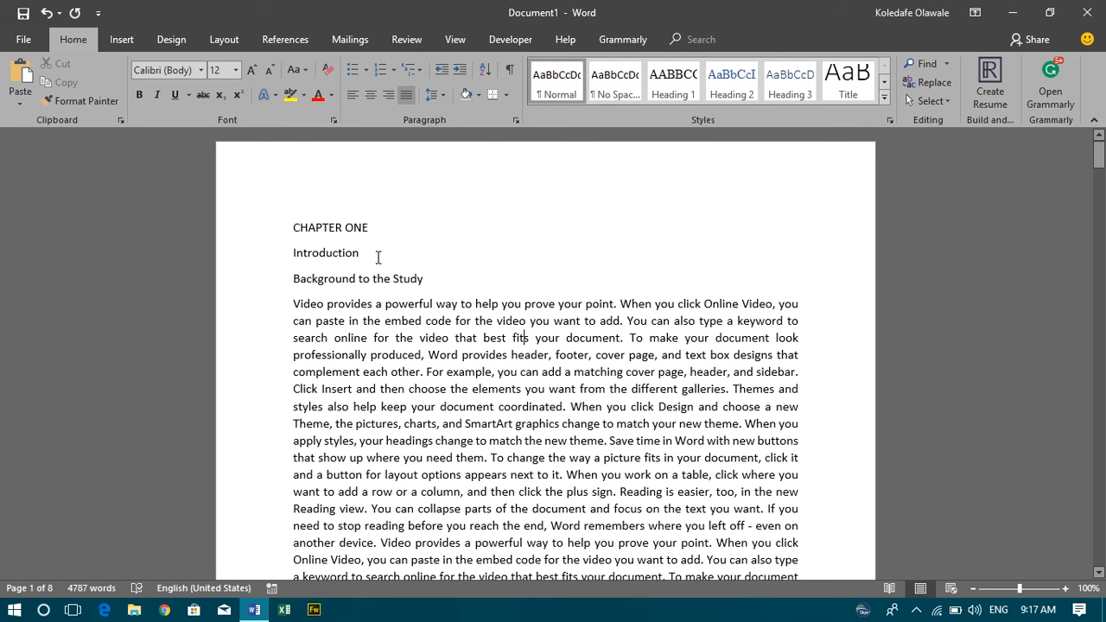
Apply the Heading 1 style to the "CHAPTER ONE" and "Introduction" lines.
drag(378, 257, 294, 228)
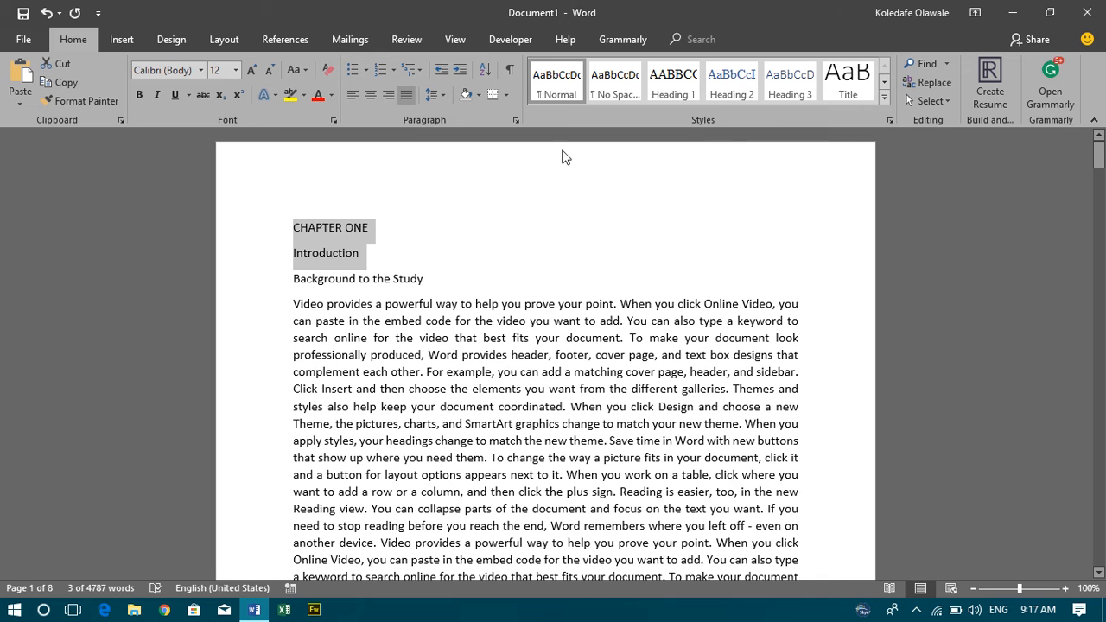
click(676, 82)
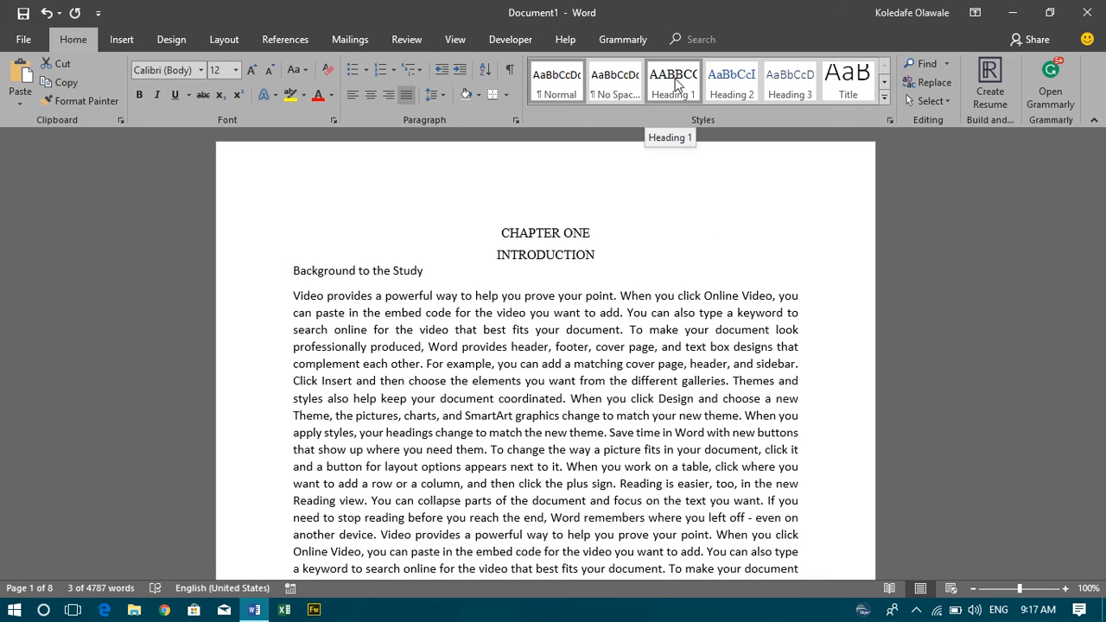
click(676, 82)
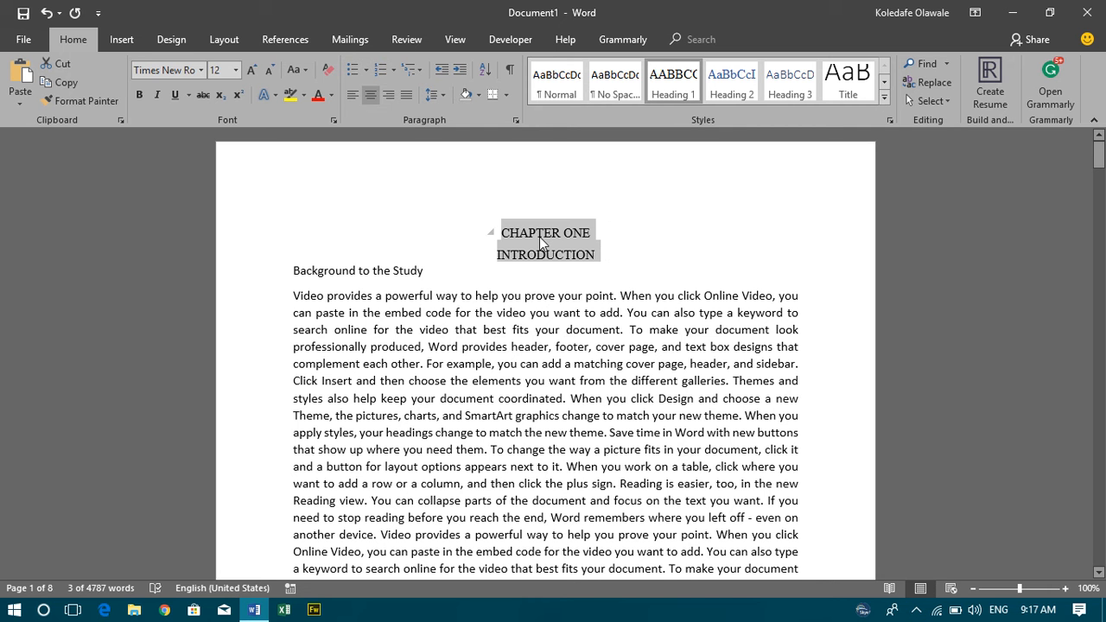
Modify the Heading 1 style to make its text bold.
right_click(673, 91)
click(721, 114)
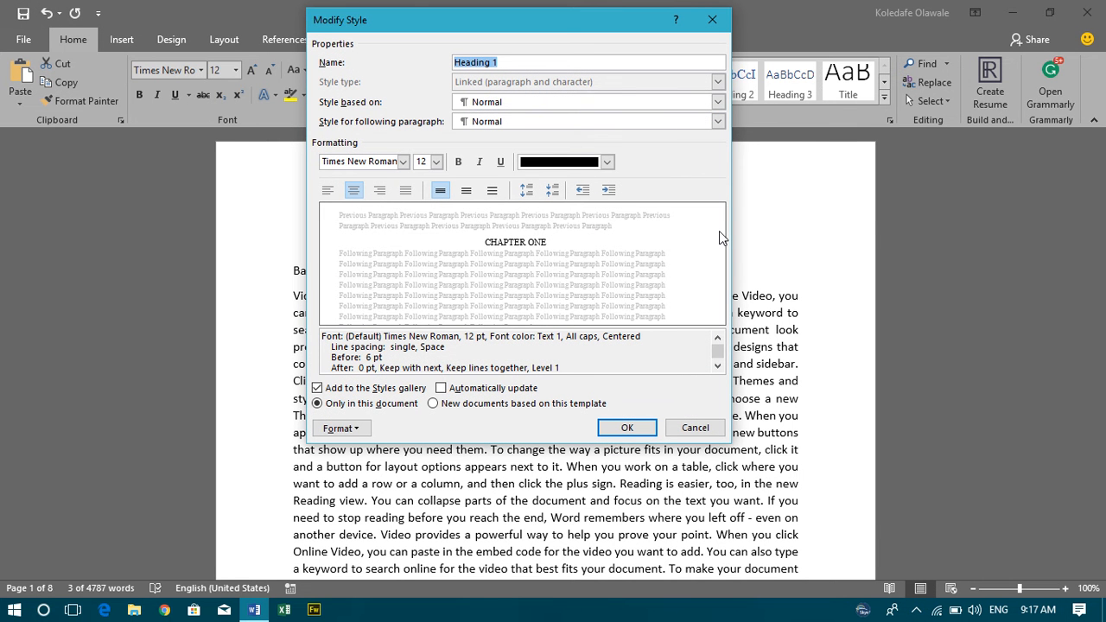
click(458, 165)
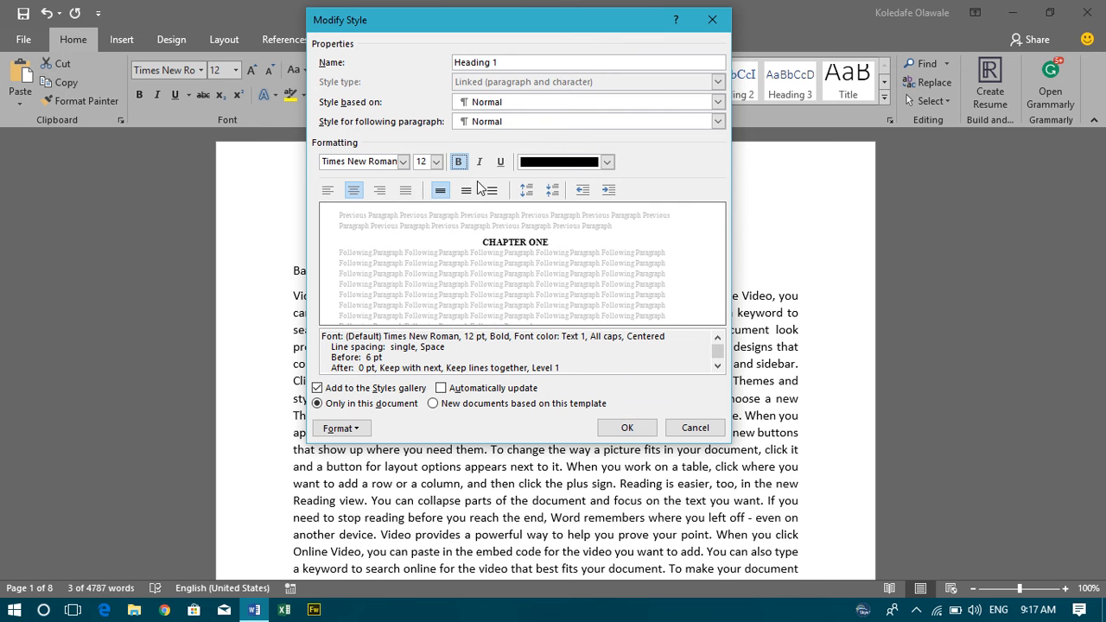
click(627, 427)
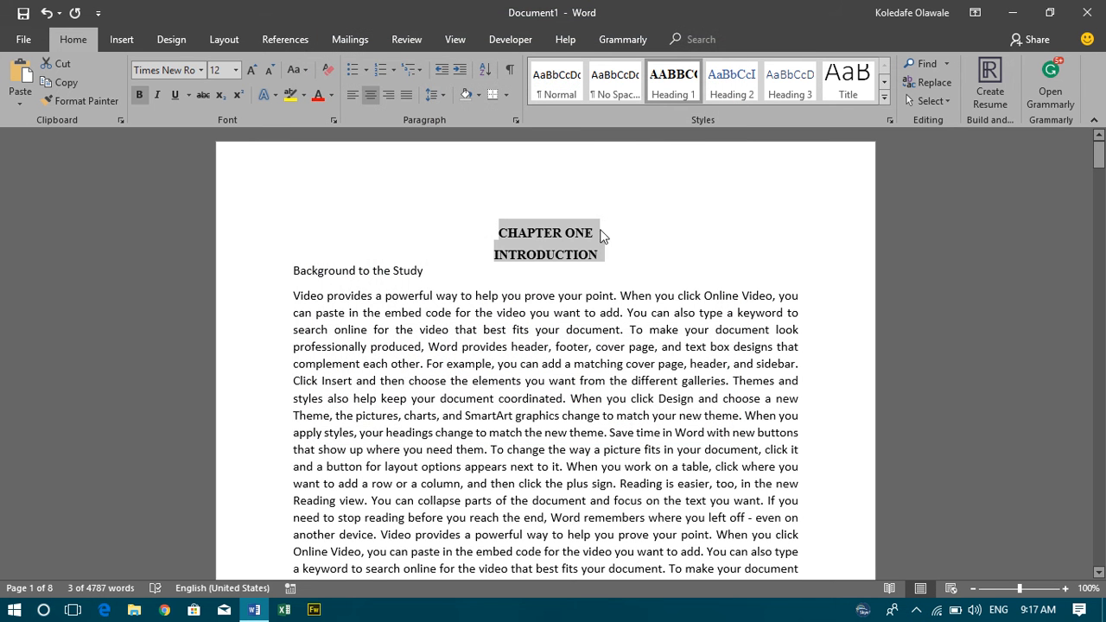
click(642, 265)
click(566, 235)
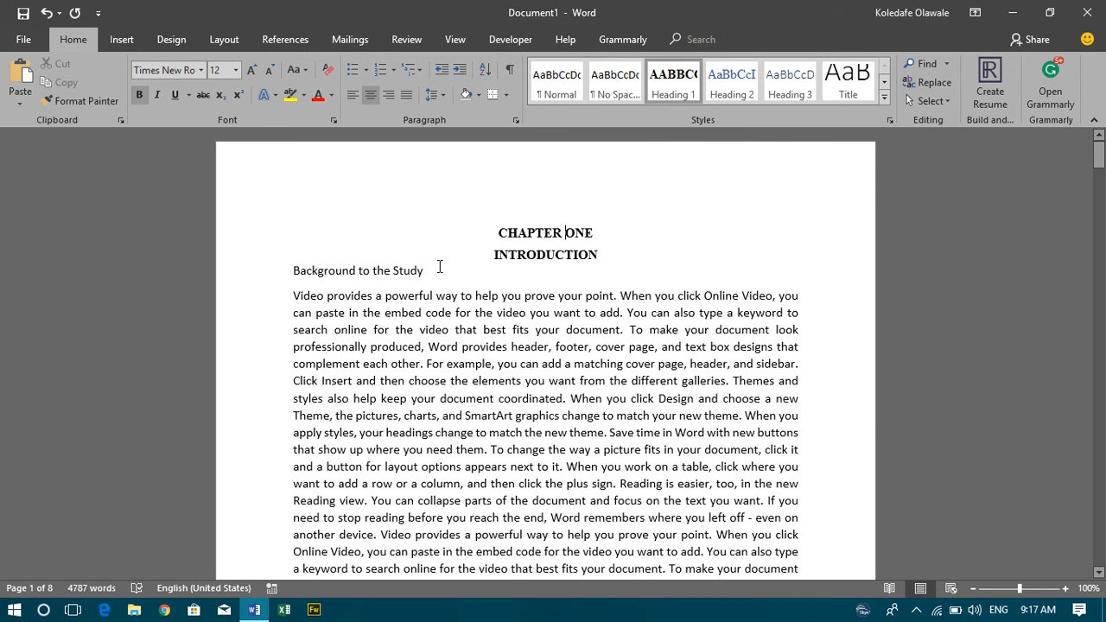
Show the Navigation pane with the document's headings beside the page.
click(435, 271)
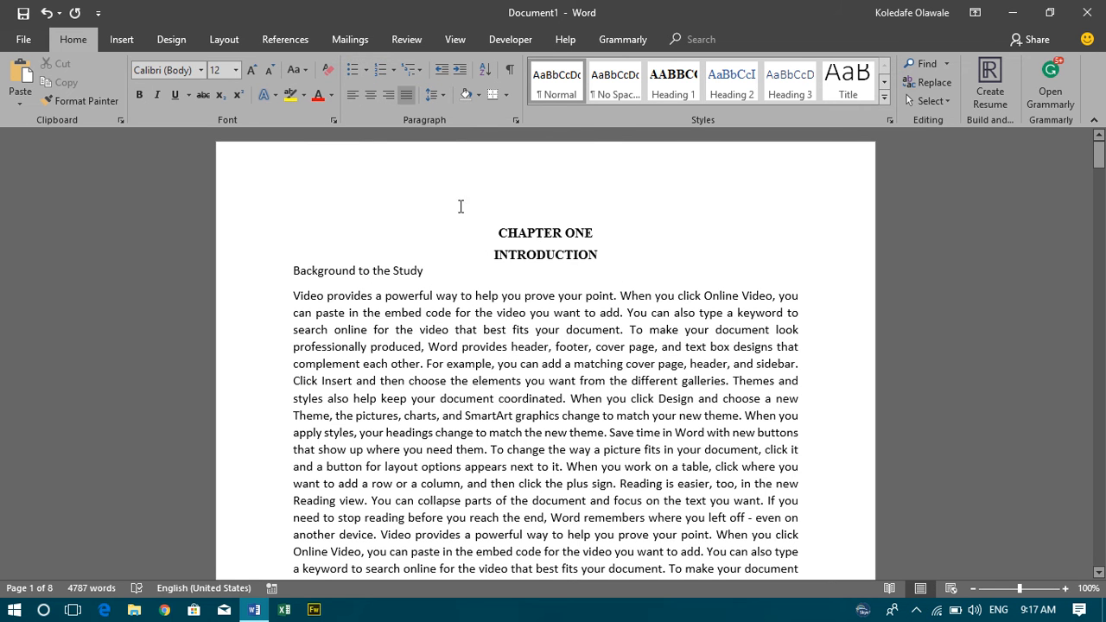
click(454, 40)
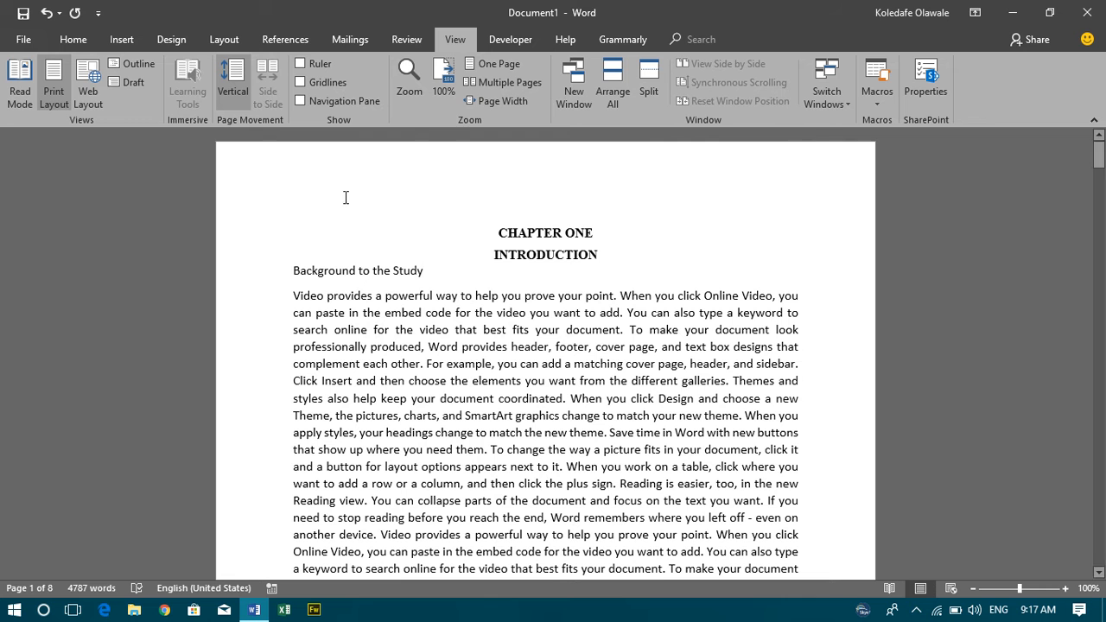
click(347, 100)
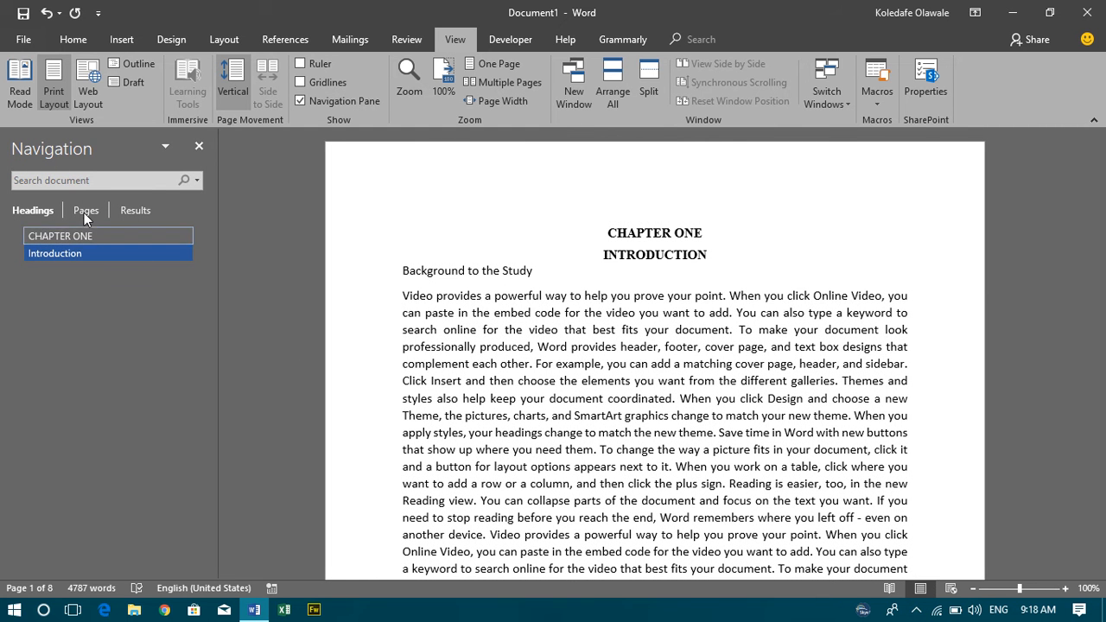
click(552, 273)
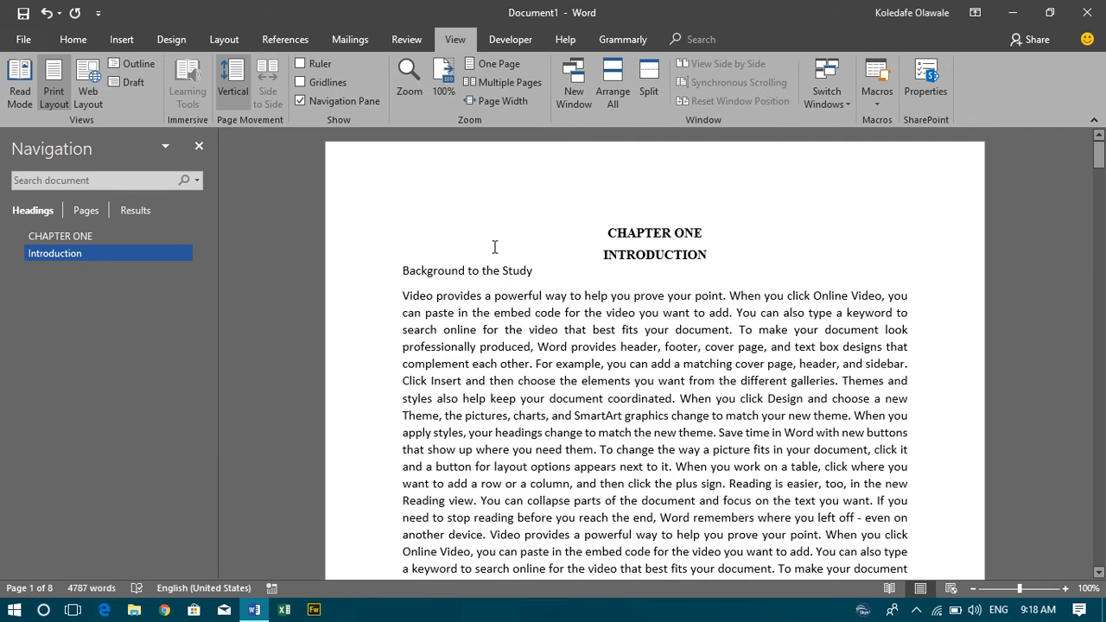
Modify the Heading 2 style to use bold text with the Automatic font color.
click(93, 39)
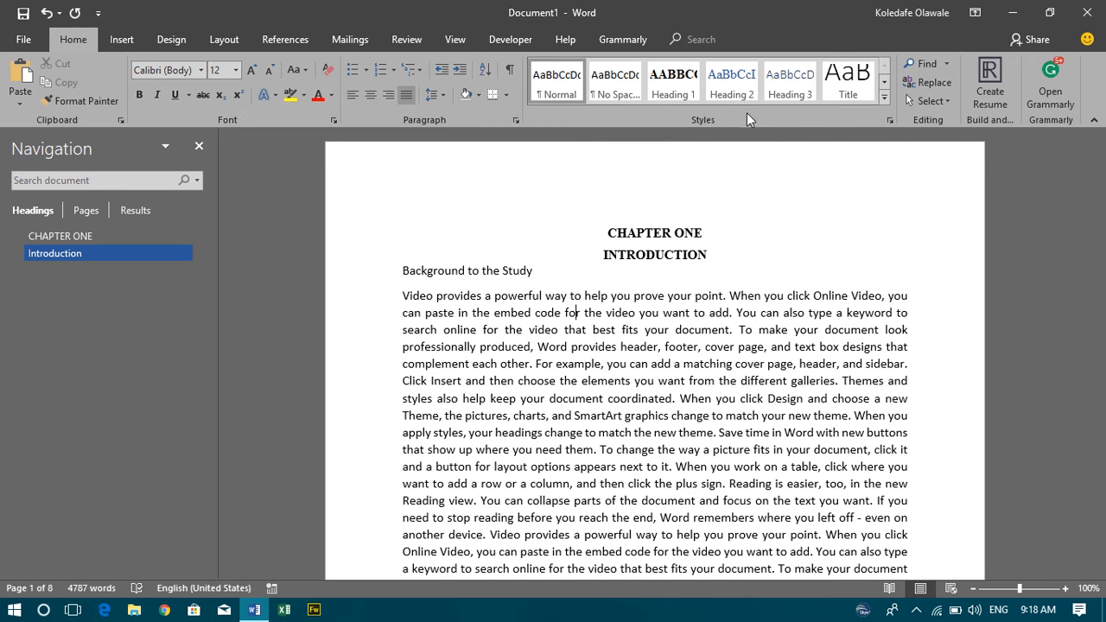
right_click(744, 98)
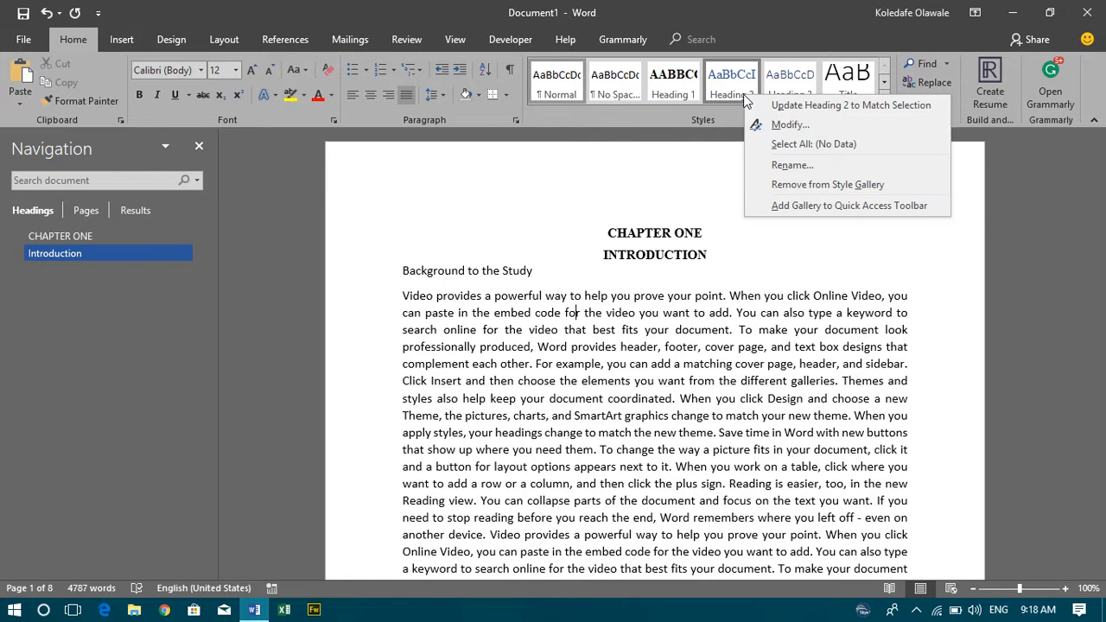
click(797, 123)
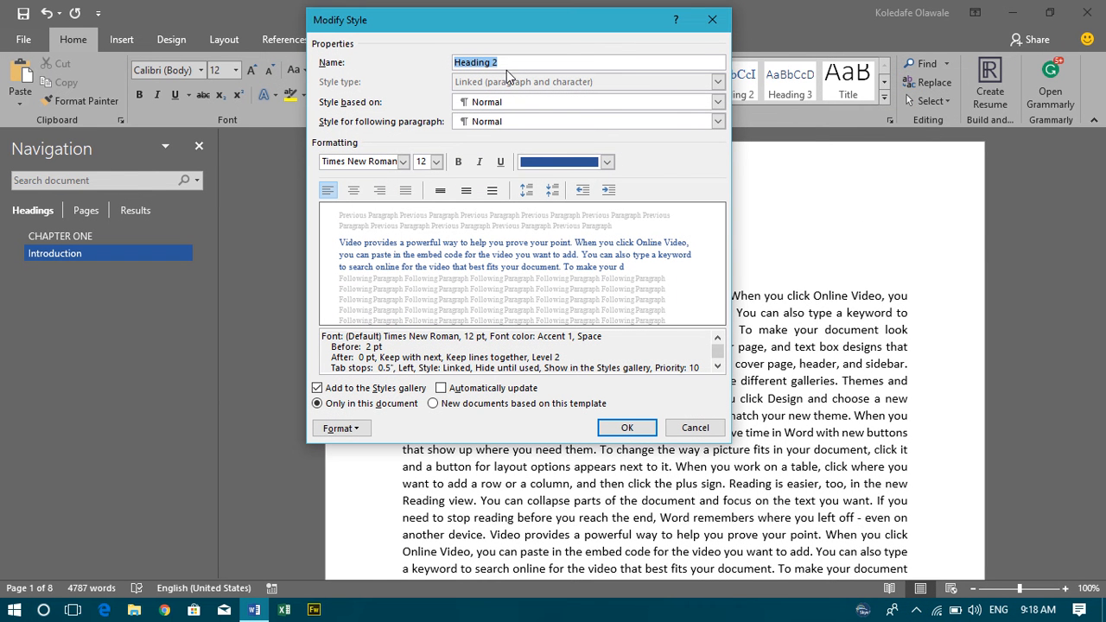
click(458, 163)
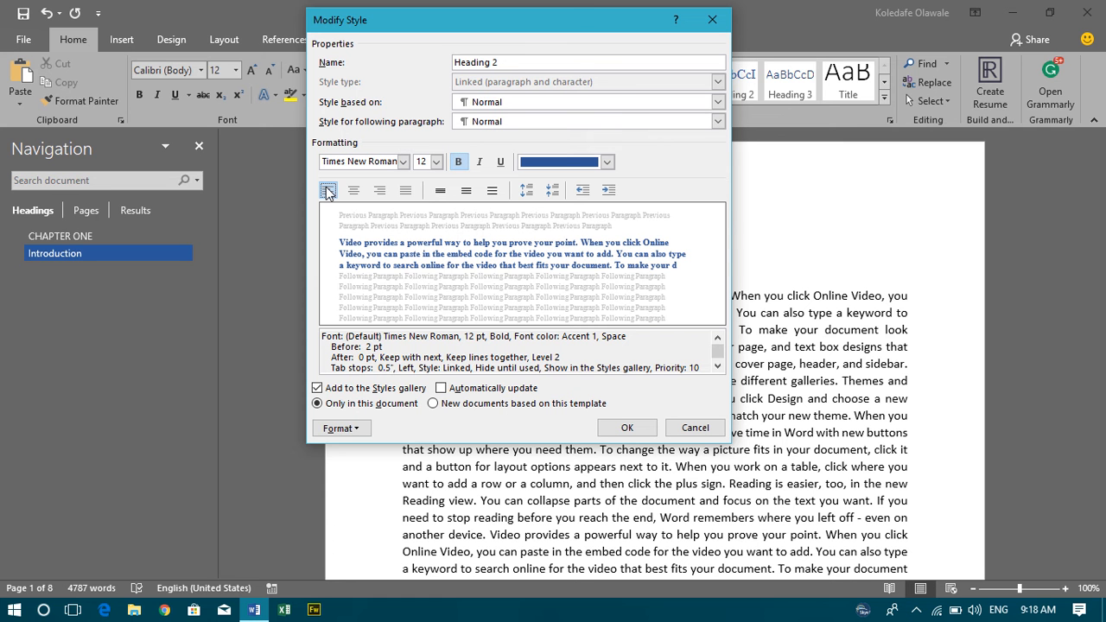
click(360, 431)
click(375, 266)
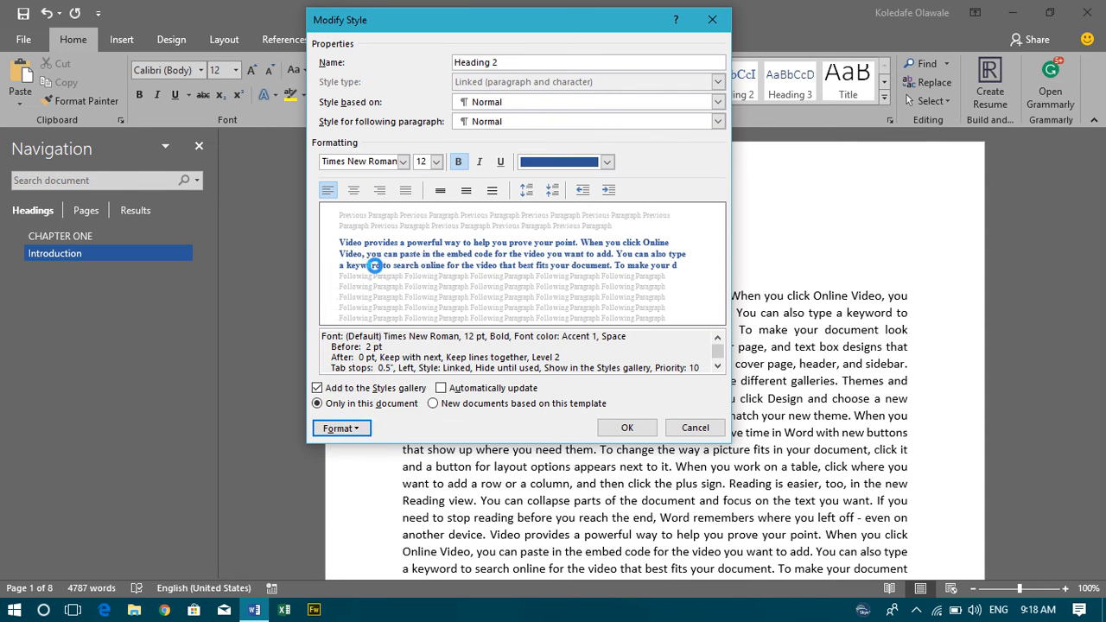
click(501, 269)
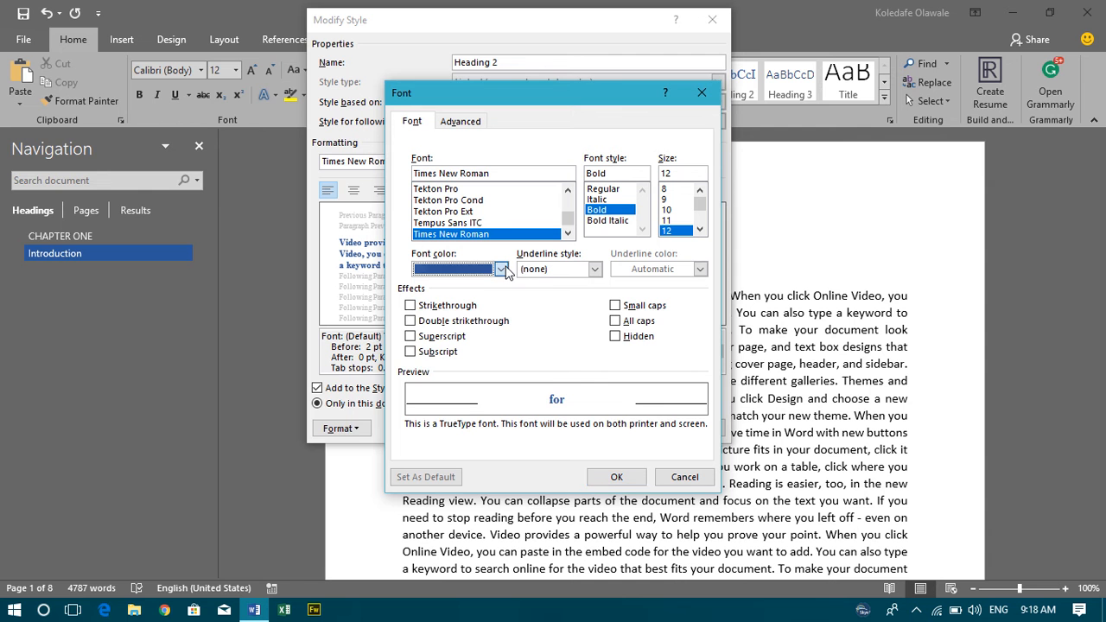
click(471, 292)
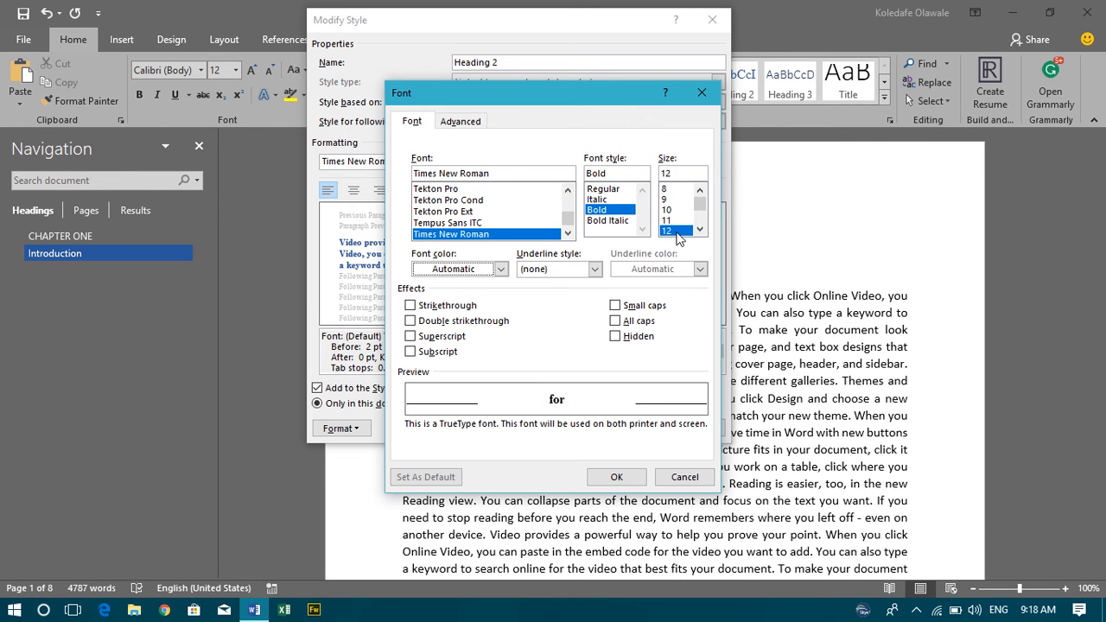
click(616, 481)
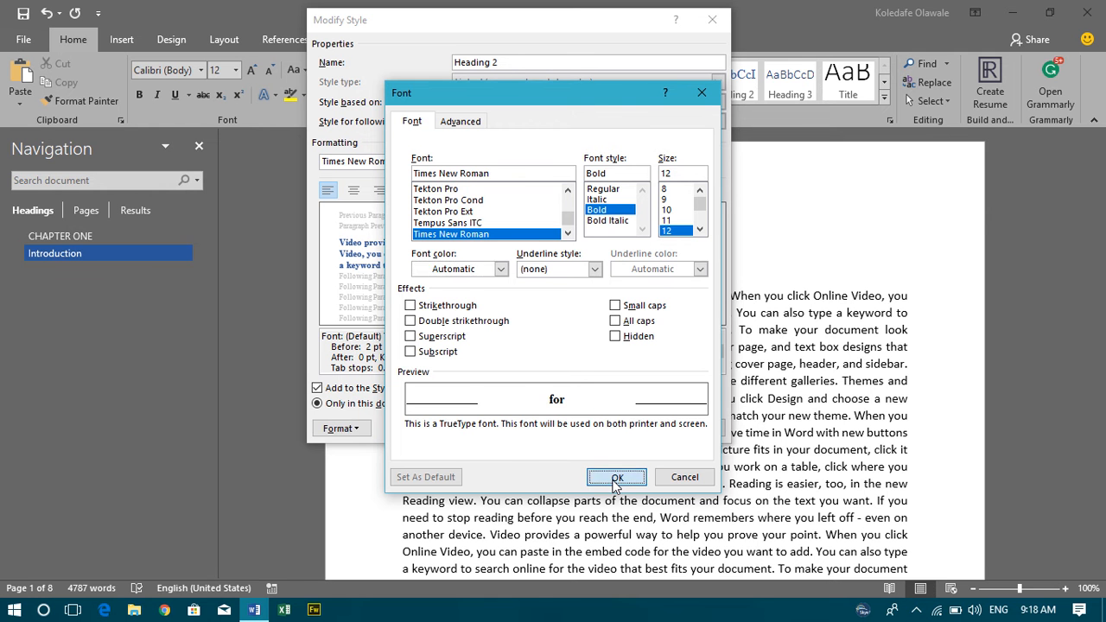
Set the Heading 2 style's line spacing to Single and save the style changes.
click(357, 424)
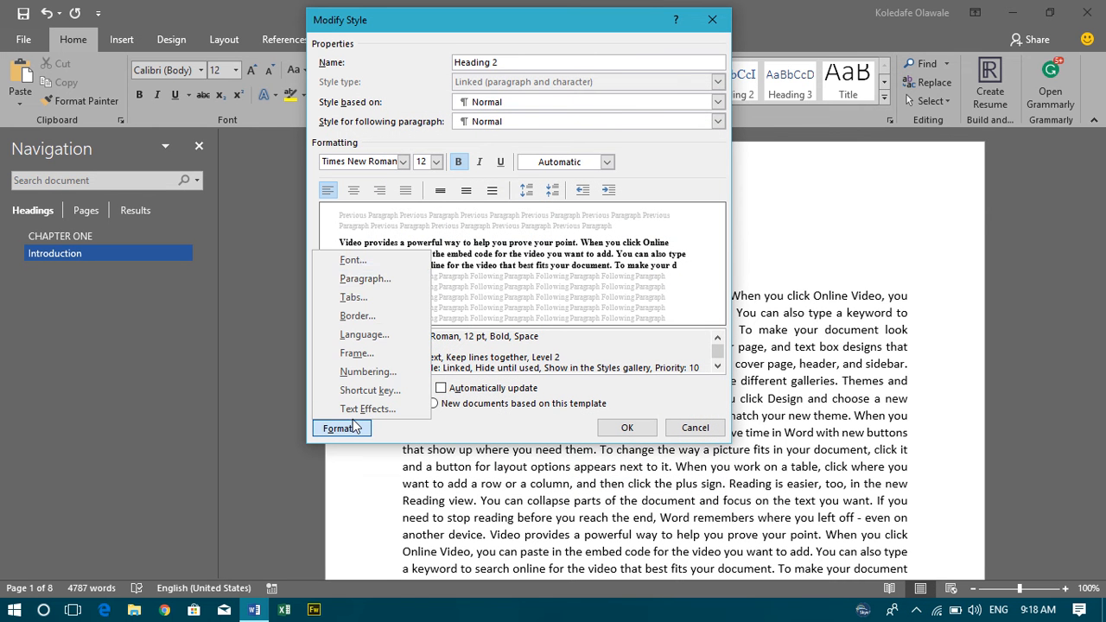
click(386, 278)
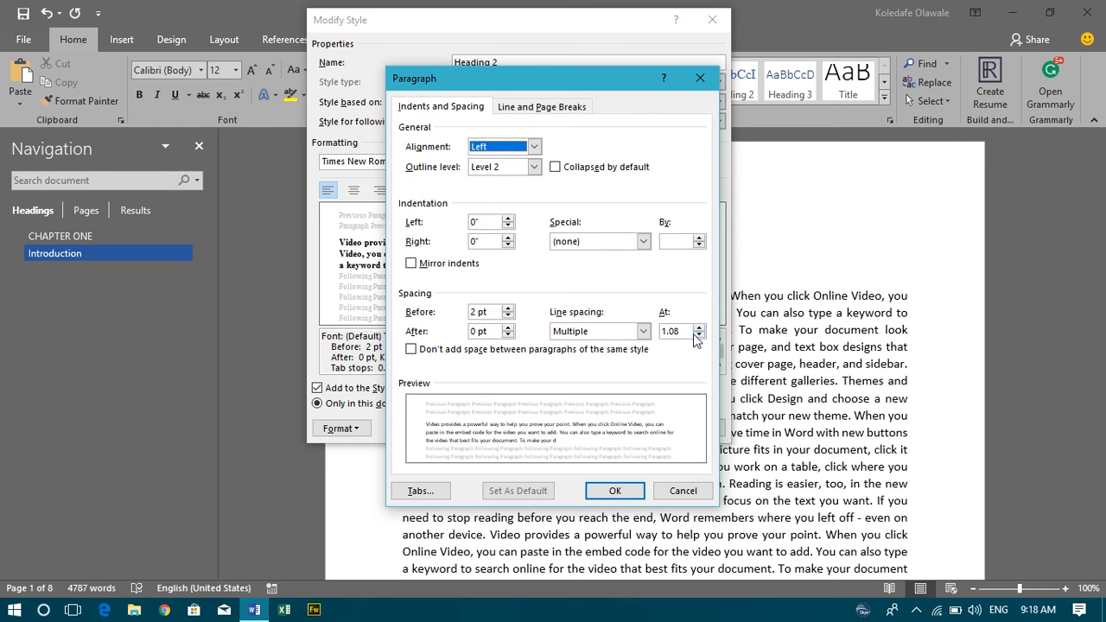
click(644, 331)
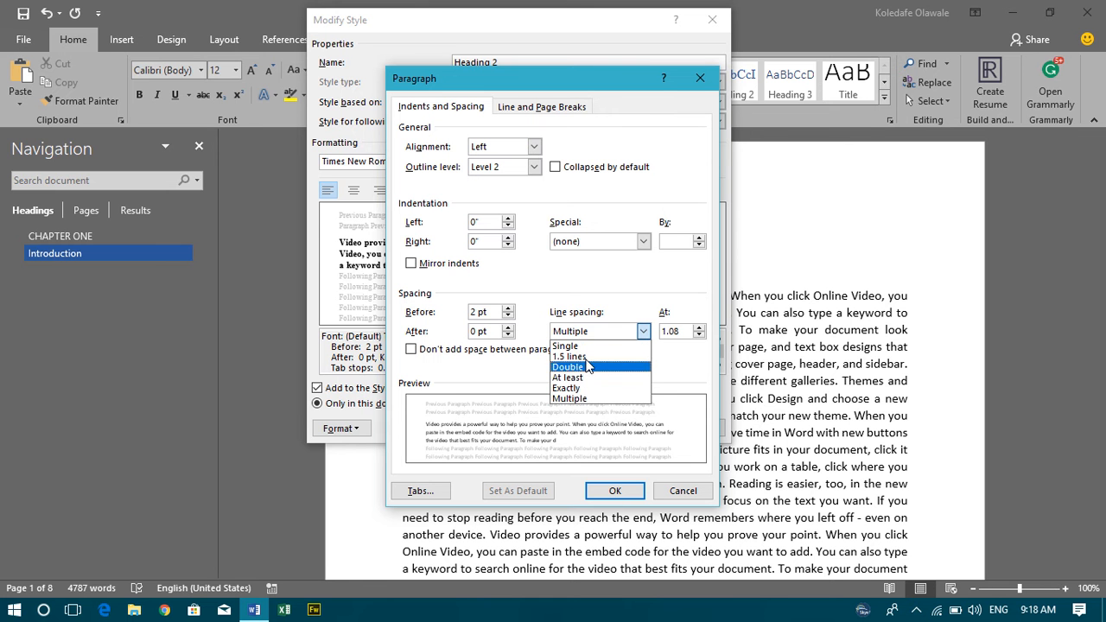
click(584, 347)
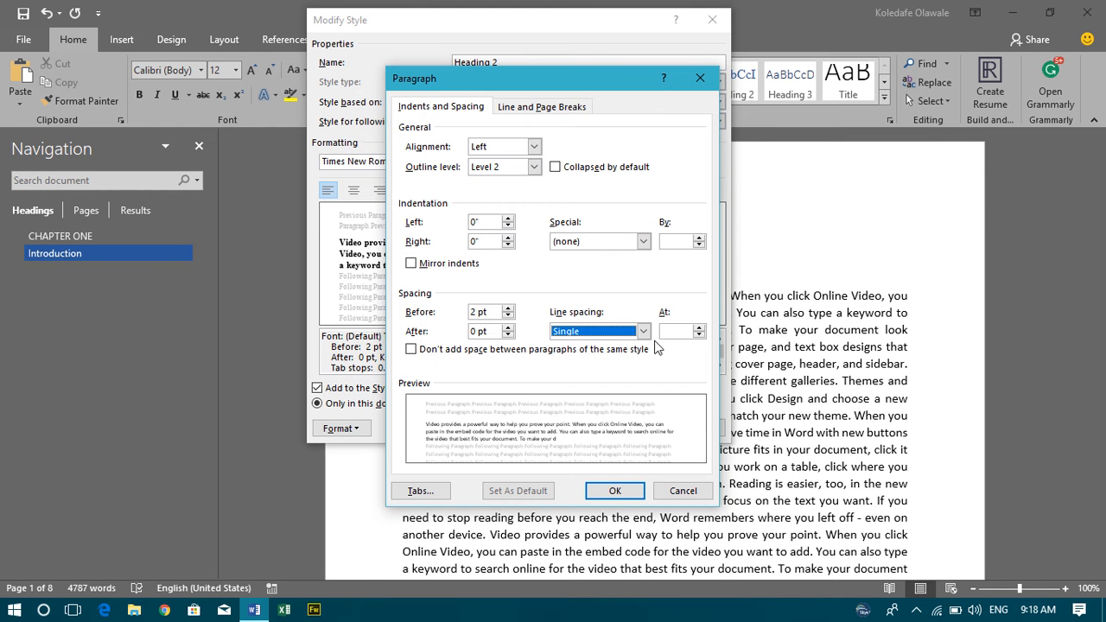
click(617, 489)
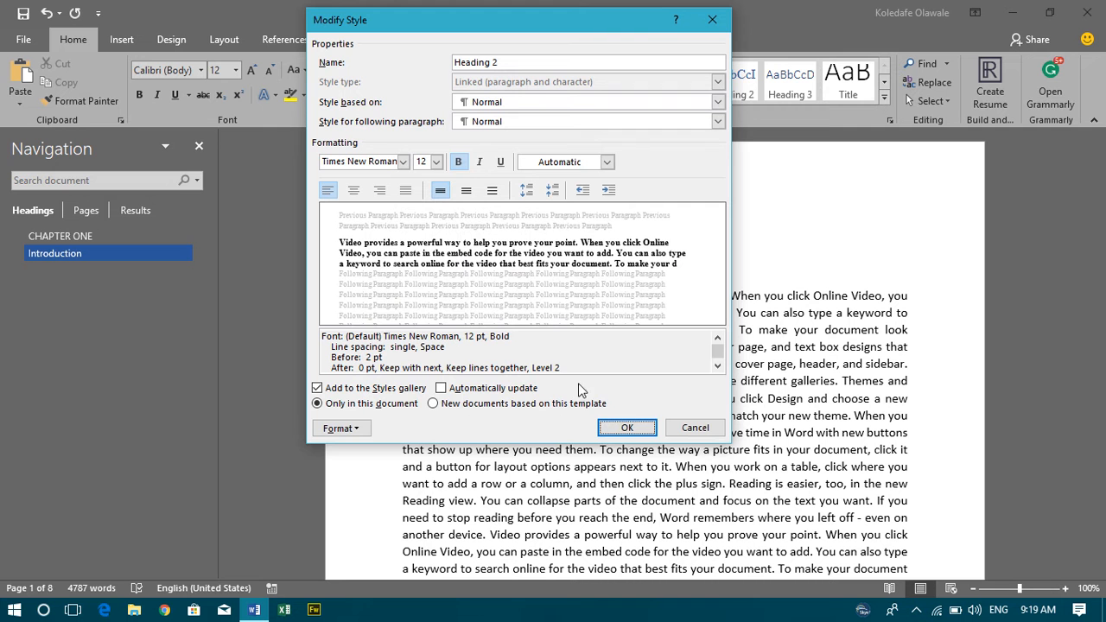
click(623, 428)
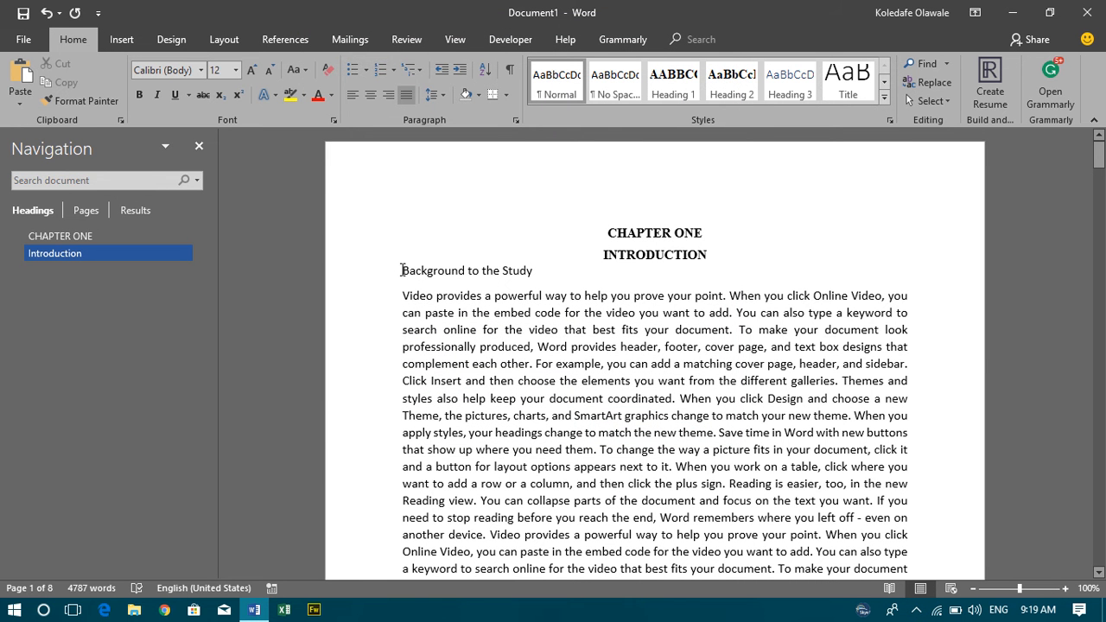
Apply the Heading 2 style to the "Background to the Study" line below the chapter title.
drag(401, 270, 533, 271)
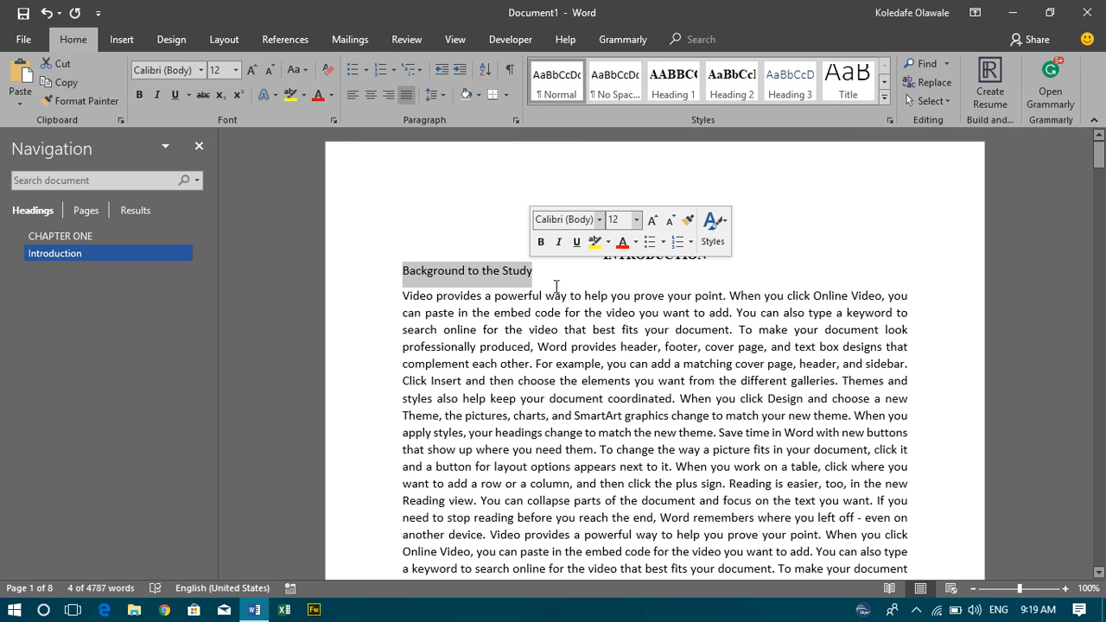
click(735, 85)
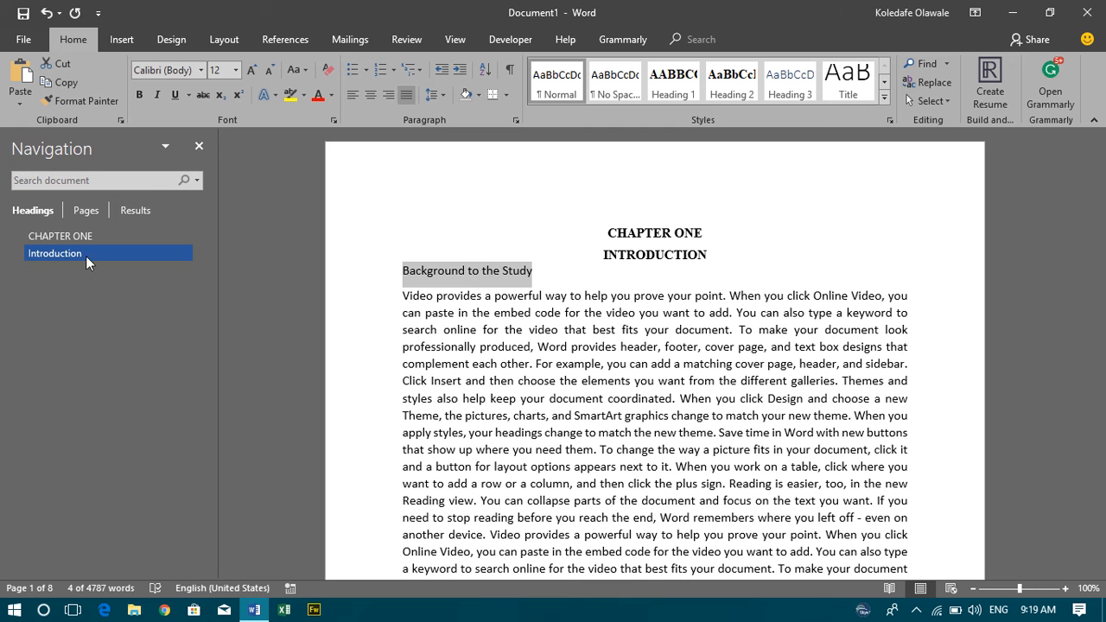
click(732, 93)
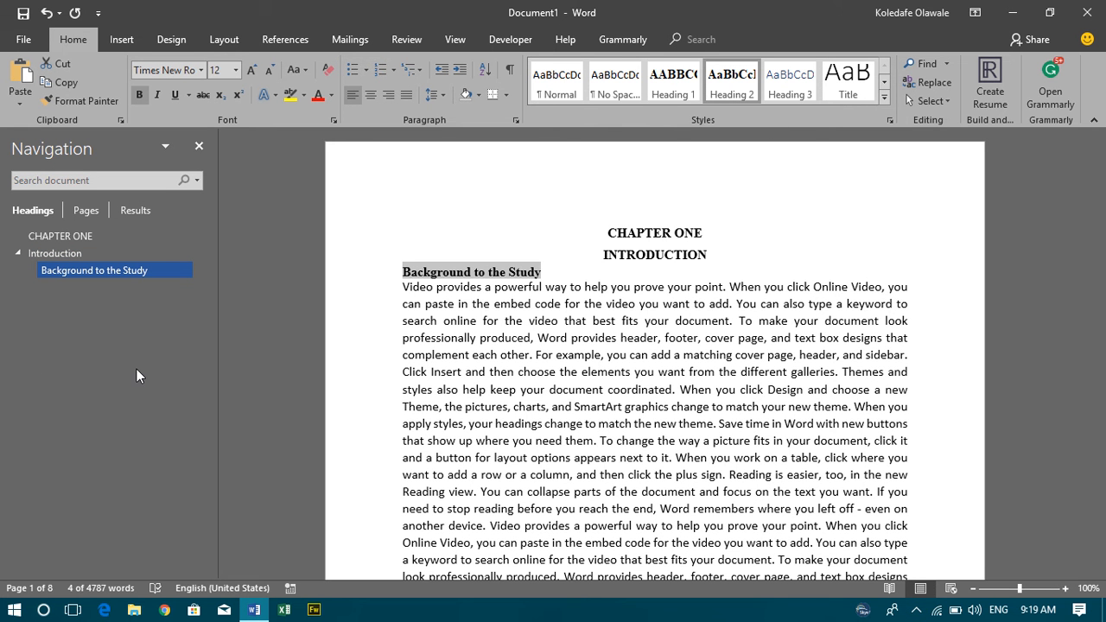
Jump between the Introduction, CHAPTER ONE and Background to the Study headings using the document's heading outline.
click(81, 256)
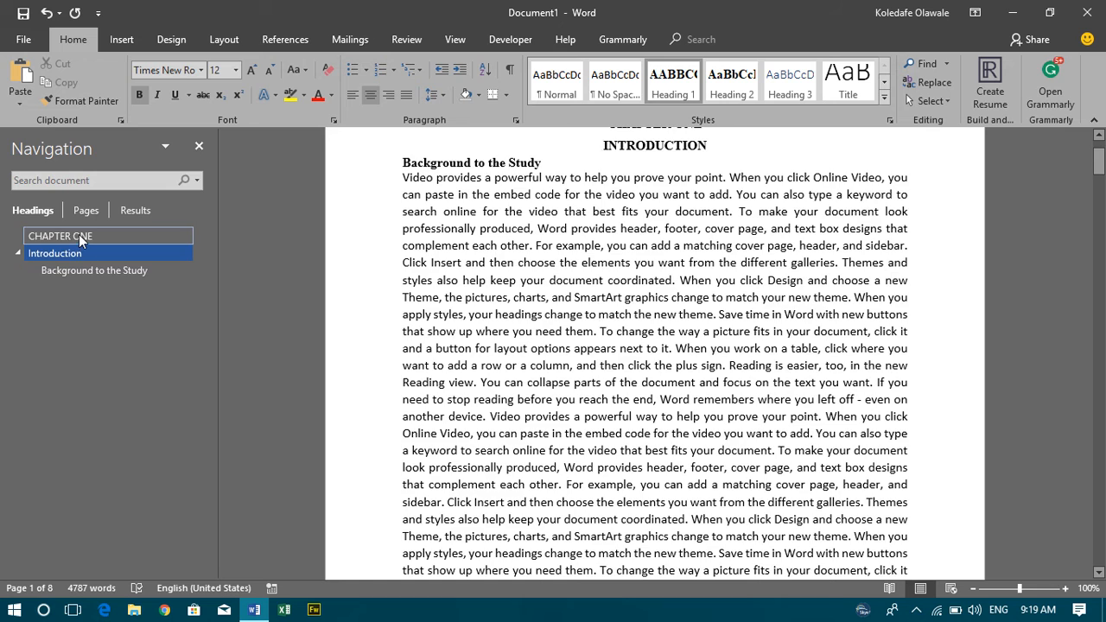
click(79, 234)
click(84, 268)
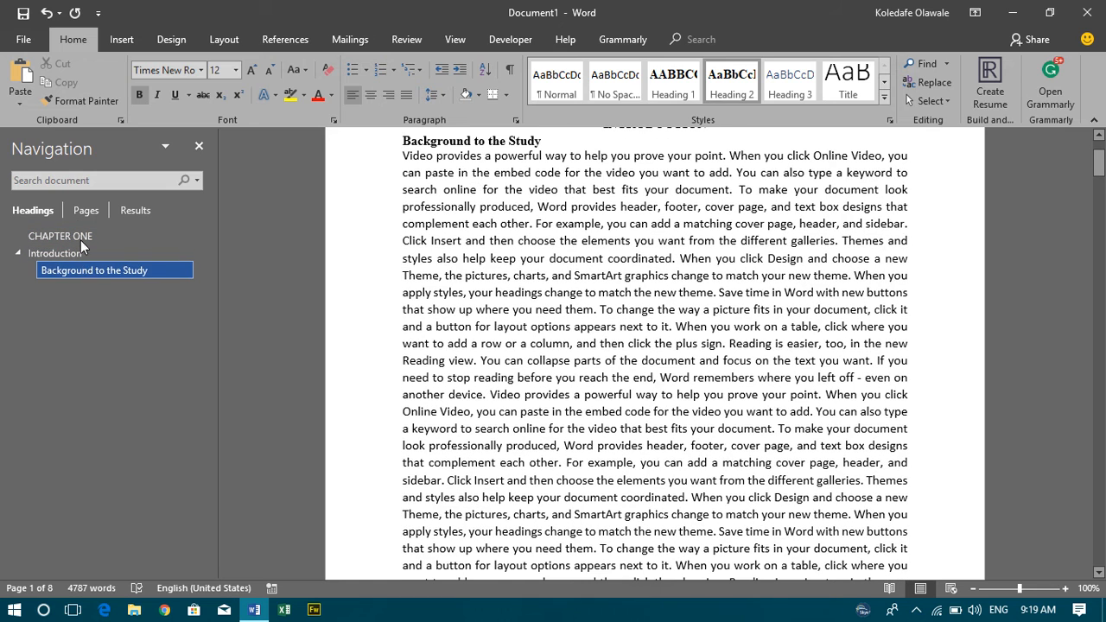
click(73, 232)
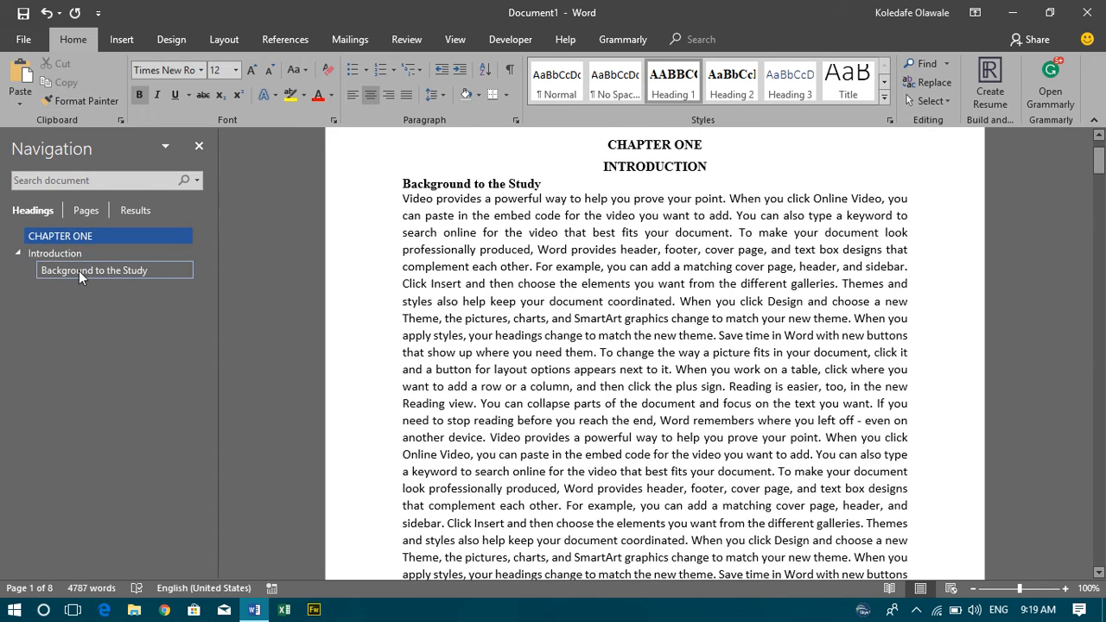
click(78, 271)
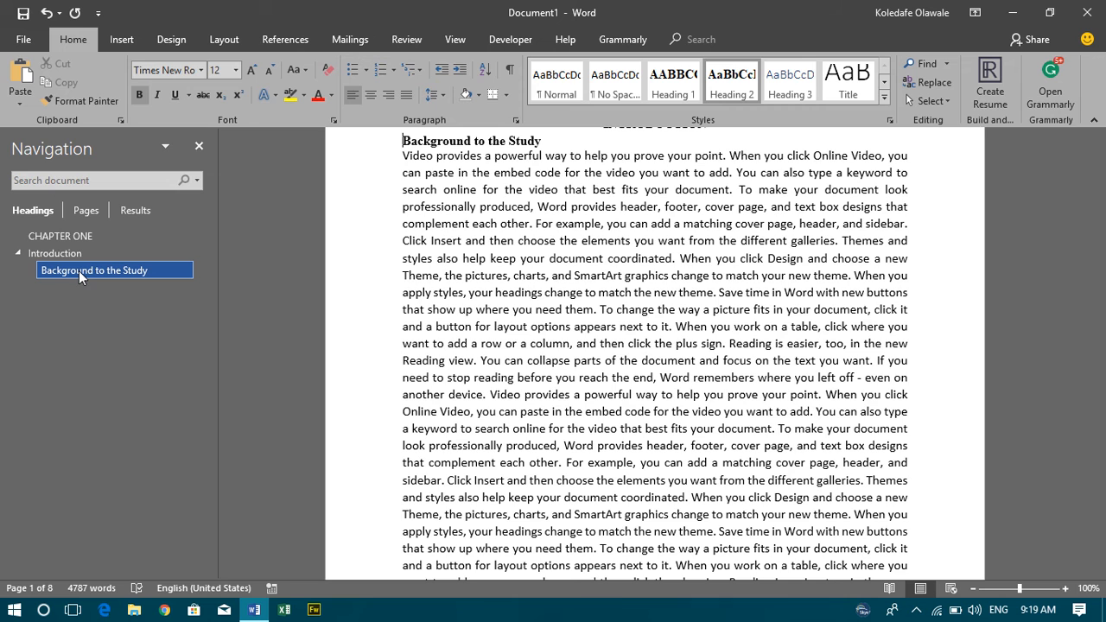
click(661, 486)
scroll(661, 485, up, 3)
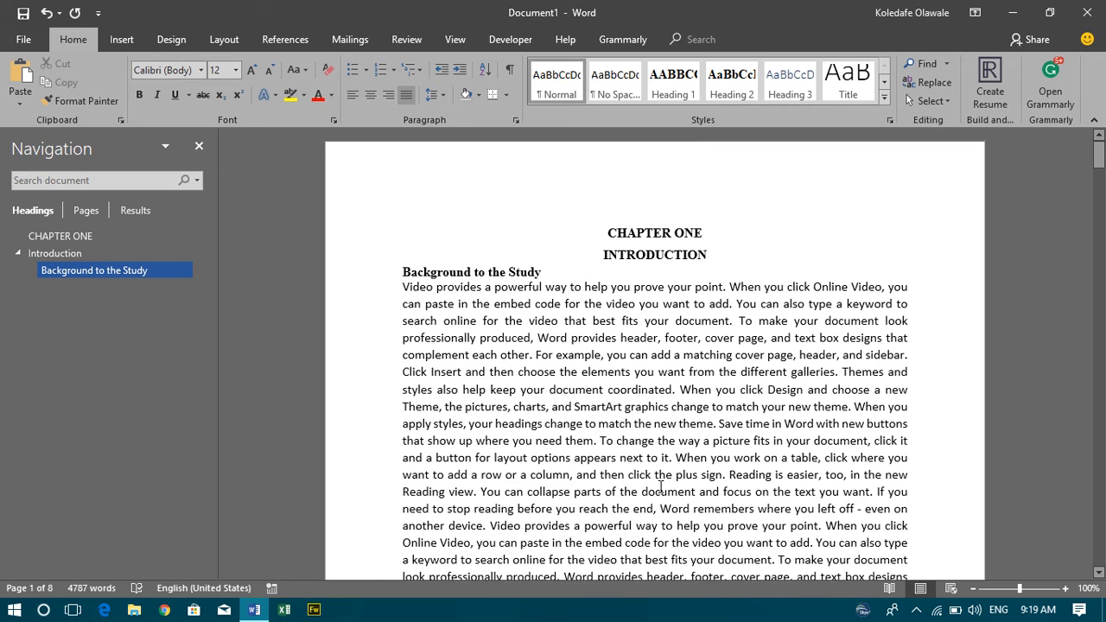
Insert a new line reading "Statement of the Problem" after the paragraph ending on page 2.
scroll(661, 487, down, 10)
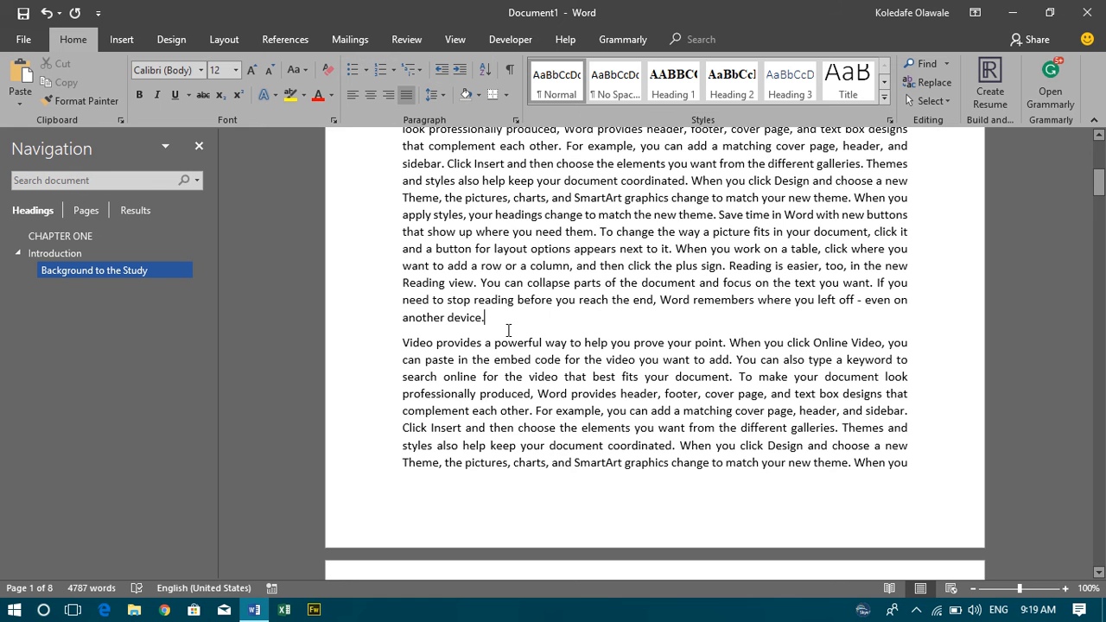
scroll(508, 330, down, 8)
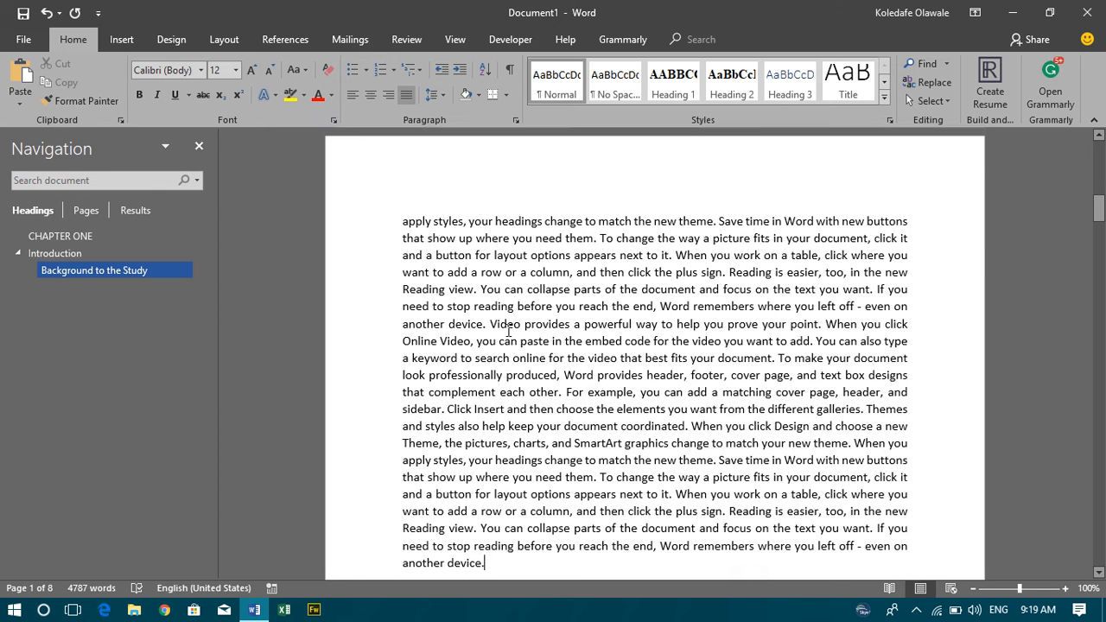
key(Return)
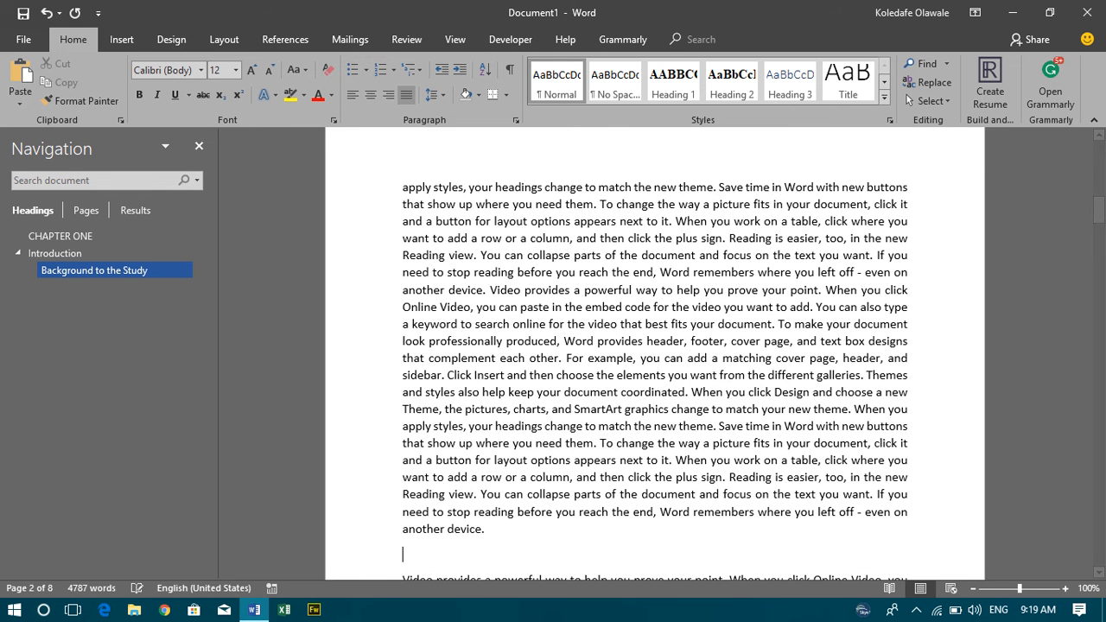
text(State)
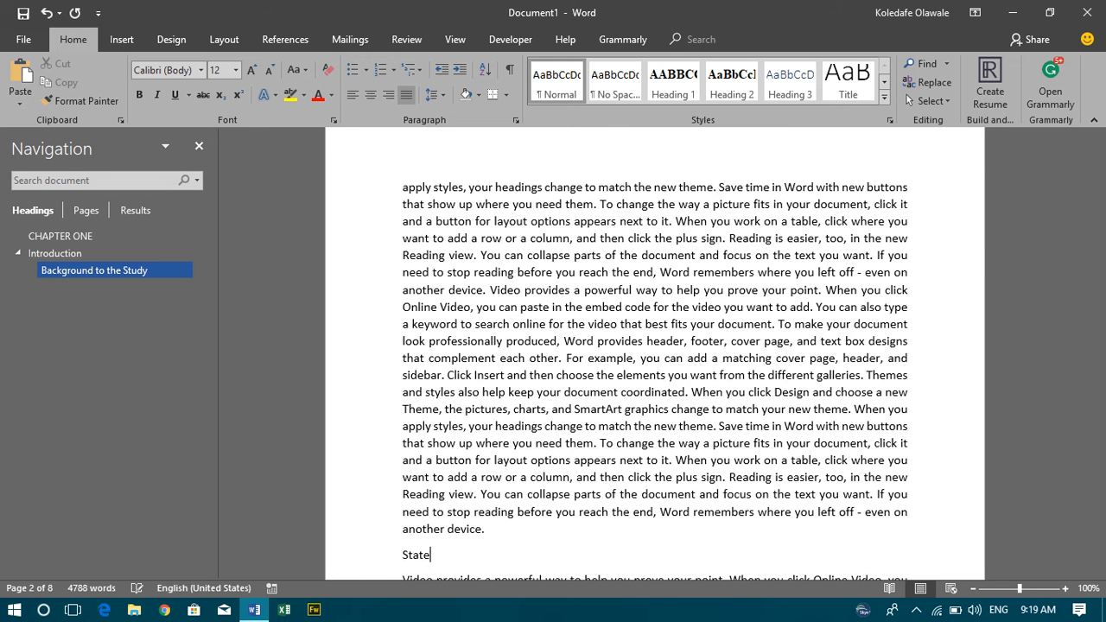
text(ment of the Problem)
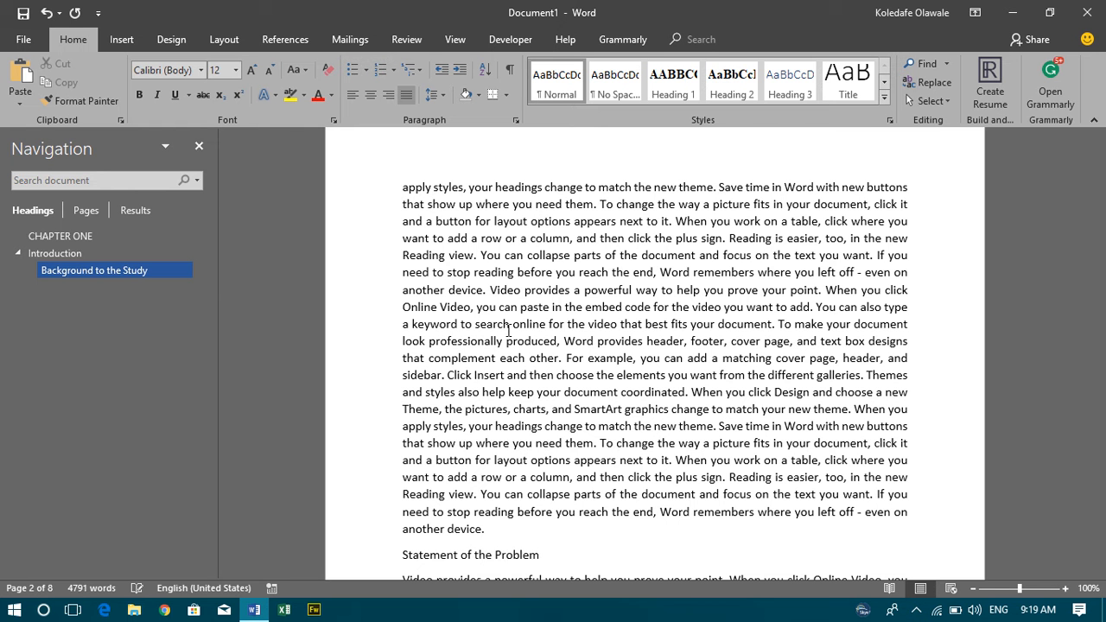
Apply the Heading 2 style to the "Statement of the Problem" line.
key(ctrl+shift+Left)
key(ctrl+shift+Left)
key(ctrl+shift+Left)
key(ctrl+shift+Left)
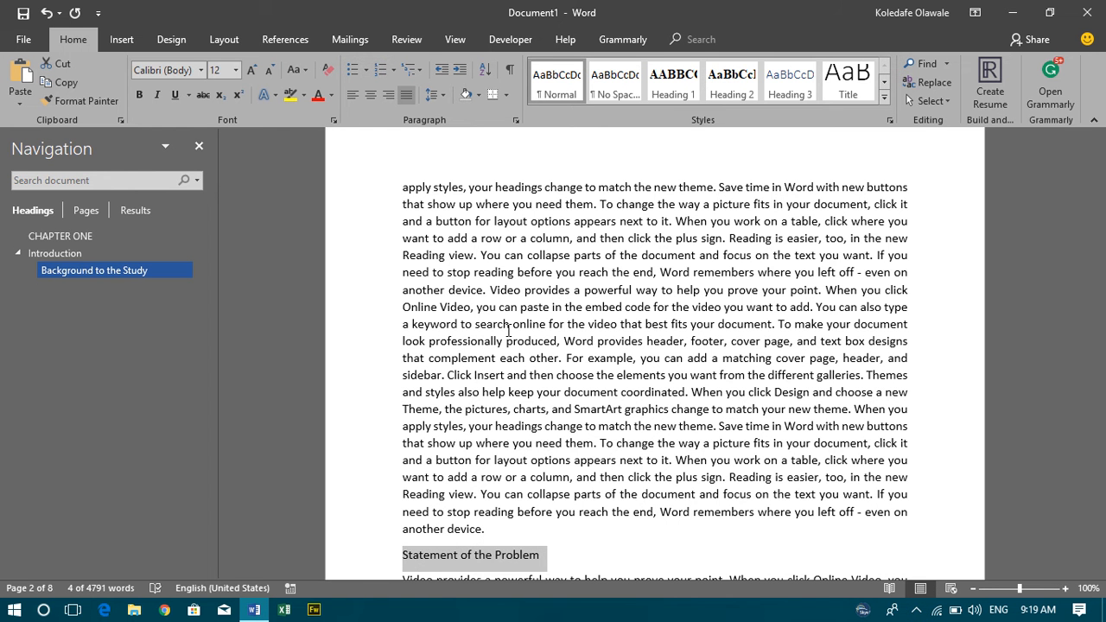
click(732, 82)
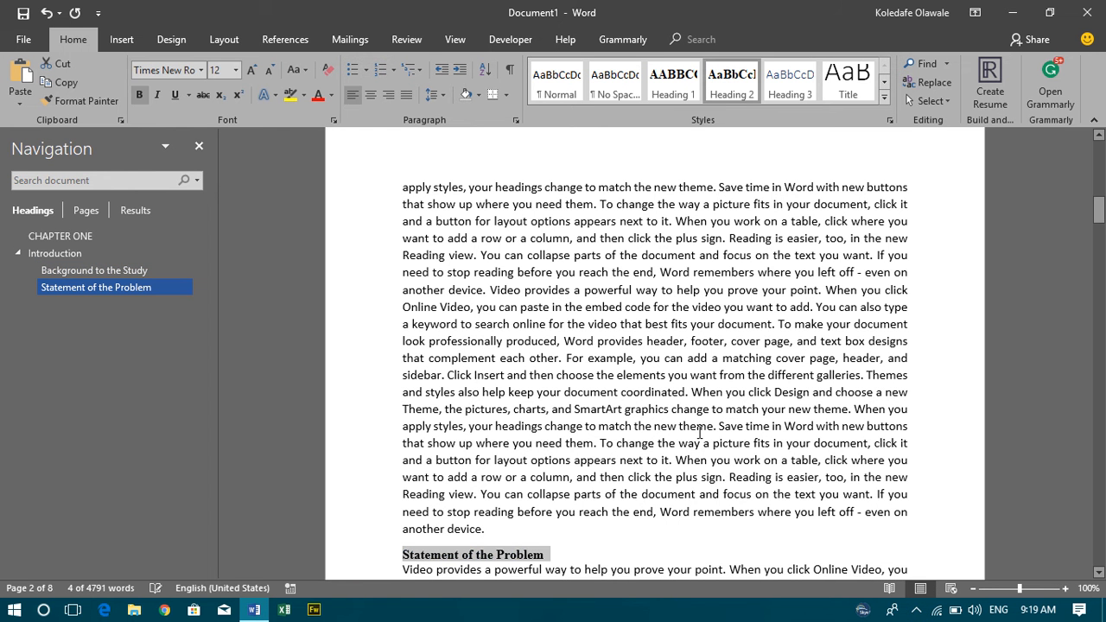
Insert a new line reading "Purpose of the Study" between the two body paragraphs on page 3.
scroll(700, 432, down, 12)
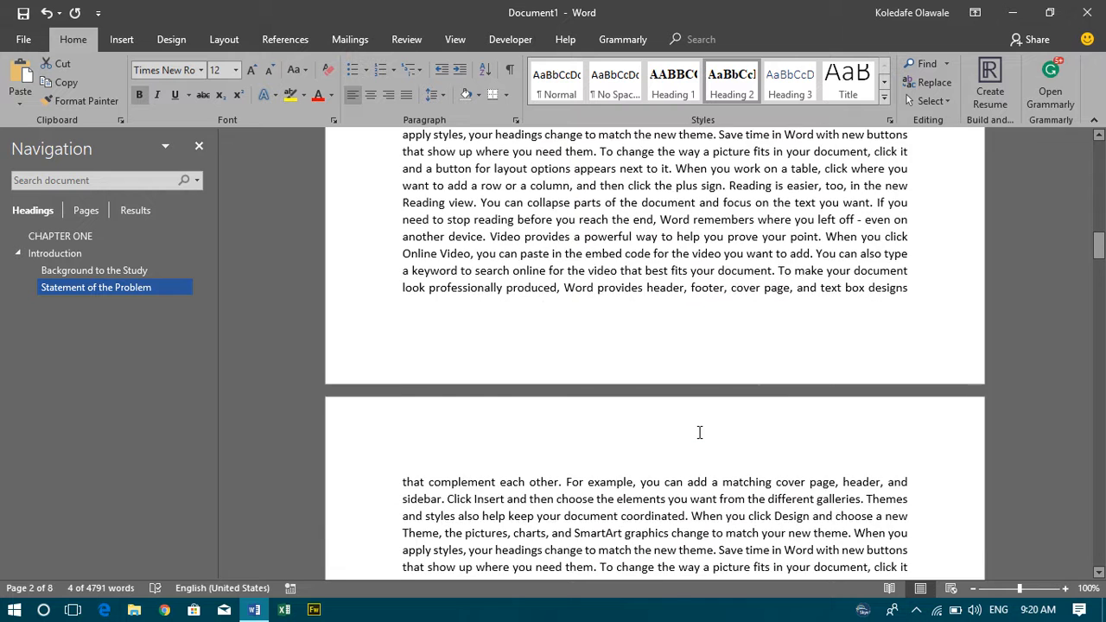
scroll(699, 432, down, 10)
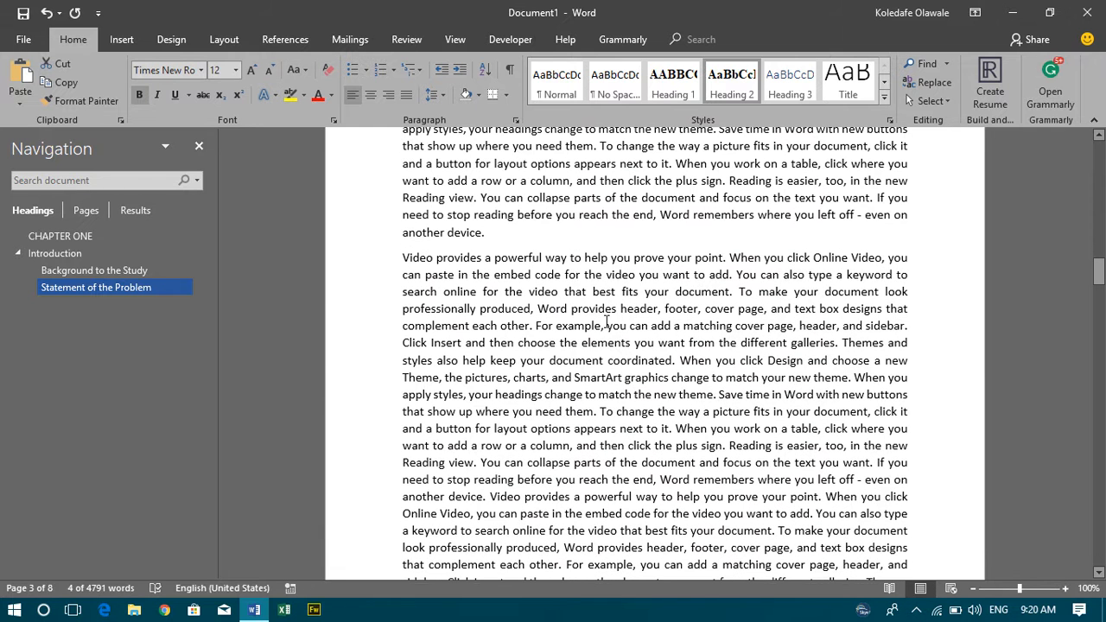
click(525, 232)
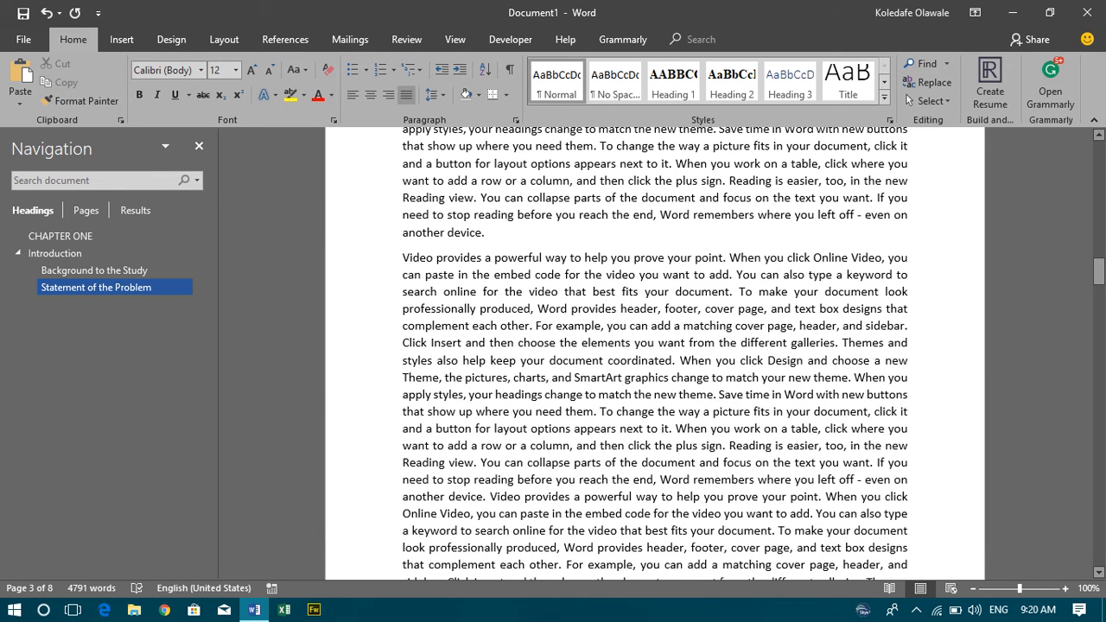
key(Return)
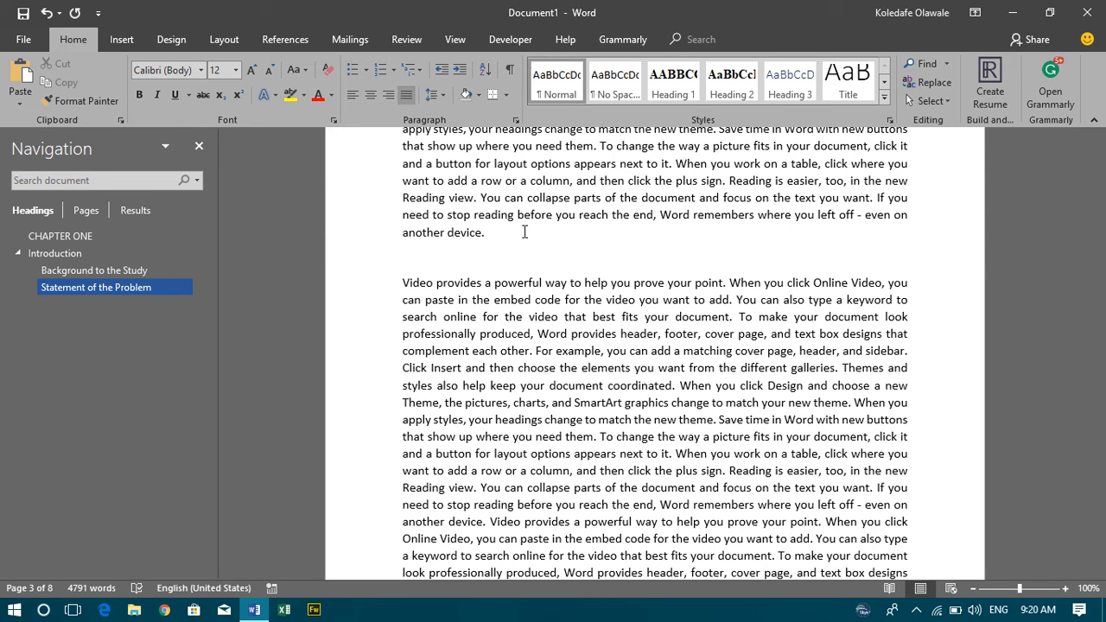
text(Purpose of the Study)
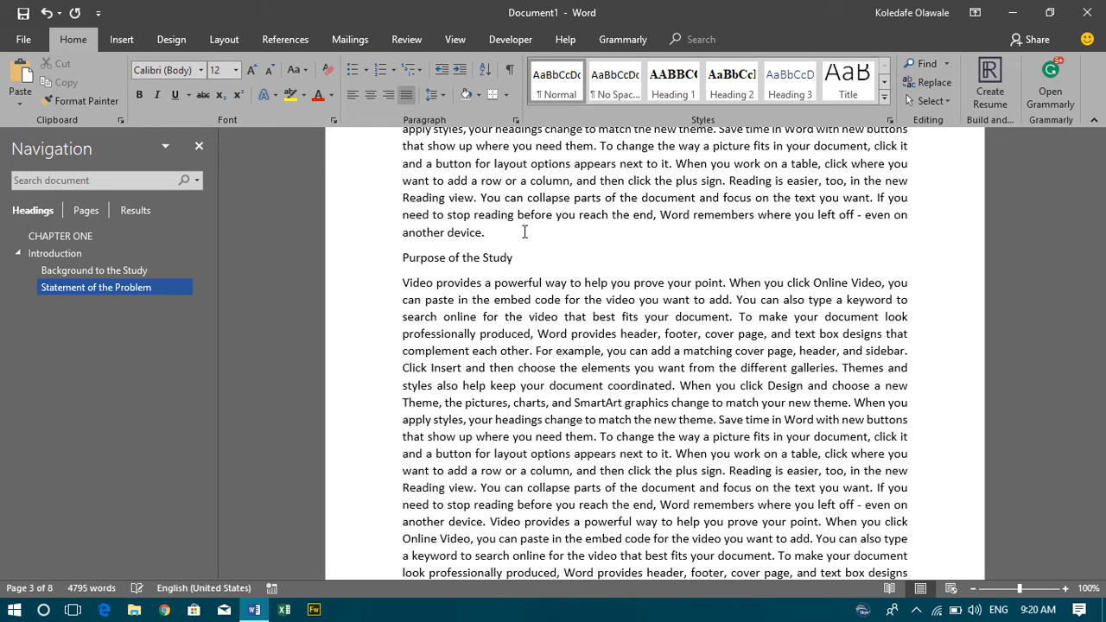
Apply the Heading 2 style to the "Purpose of the Study" line.
key(ctrl+shift+Left)
key(ctrl+shift+Left)
key(ctrl+shift+Left)
key(ctrl+shift+Left)
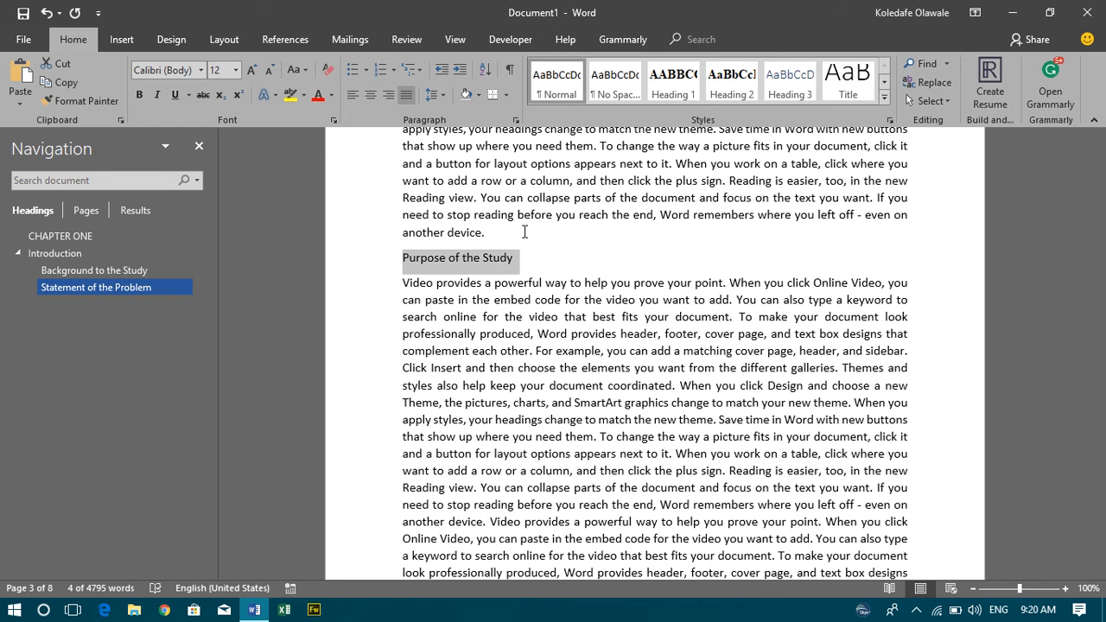
click(730, 86)
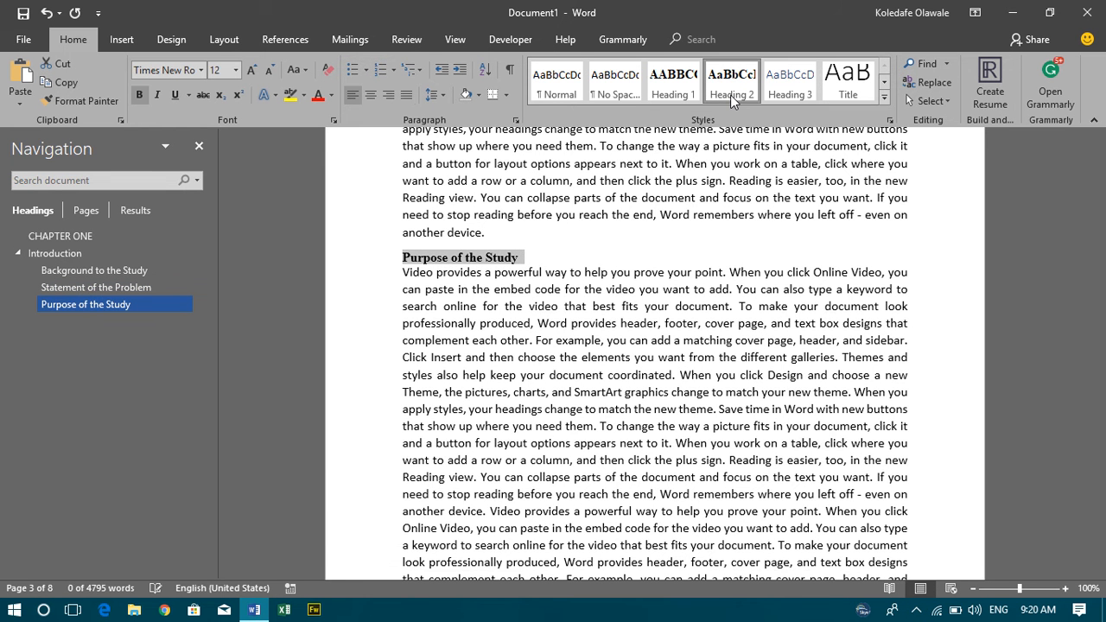
Insert a new line reading "Research Question" after the paragraph ending near the start of page 4.
scroll(680, 422, down, 15)
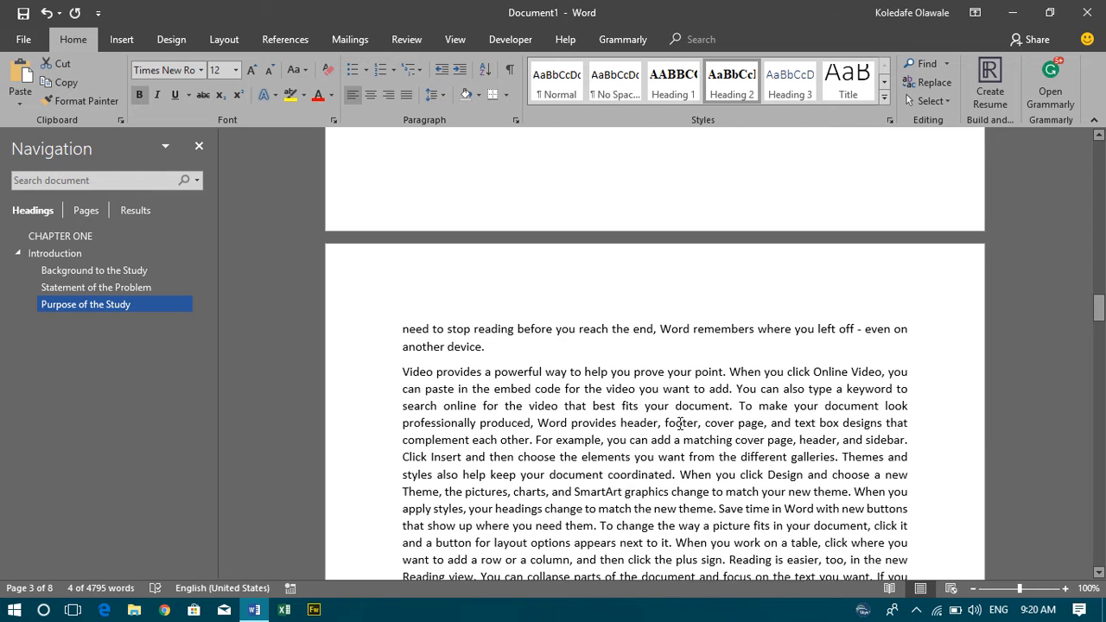
click(510, 351)
key(Return)
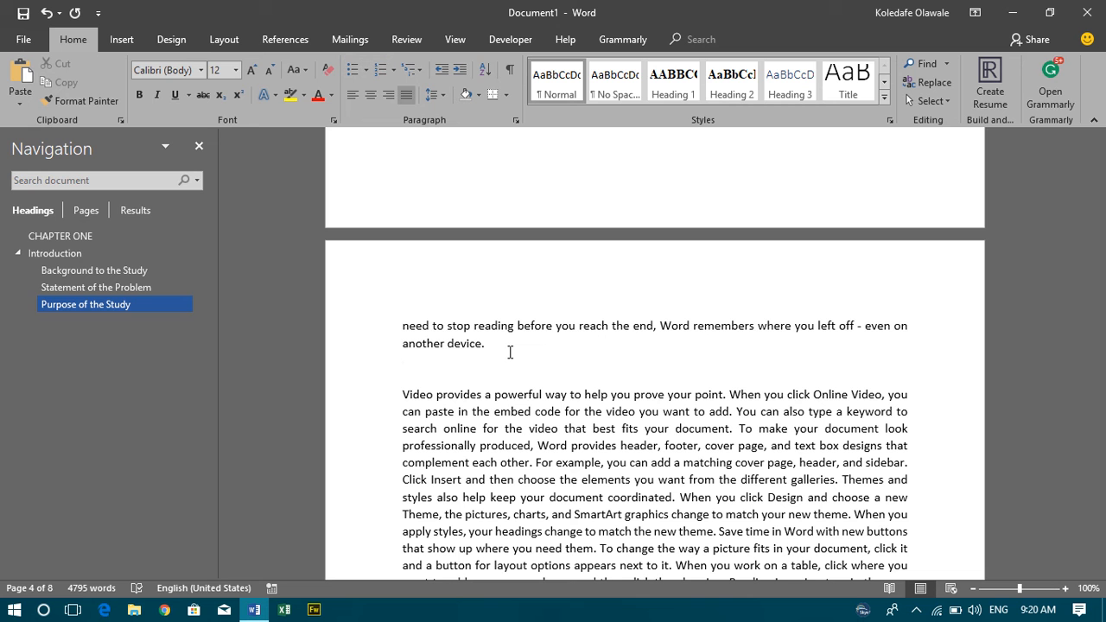
text(Research QUesti)
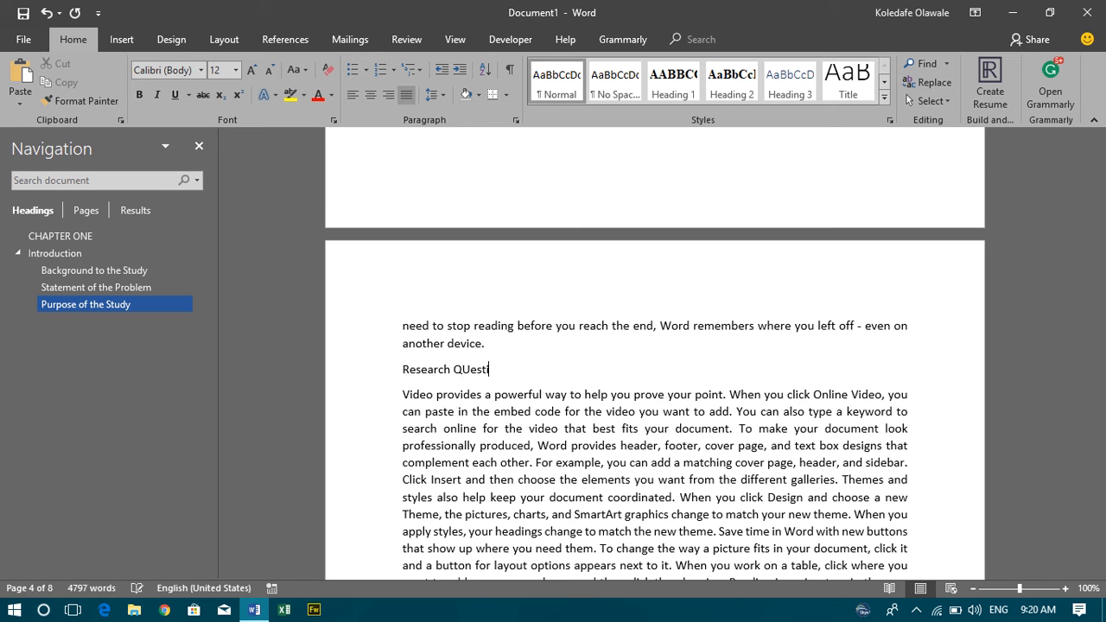
text(on)
Apply the Heading 2 style to the "Research Question" line.
key(ctrl+shift+Left)
key(ctrl+shift+Left)
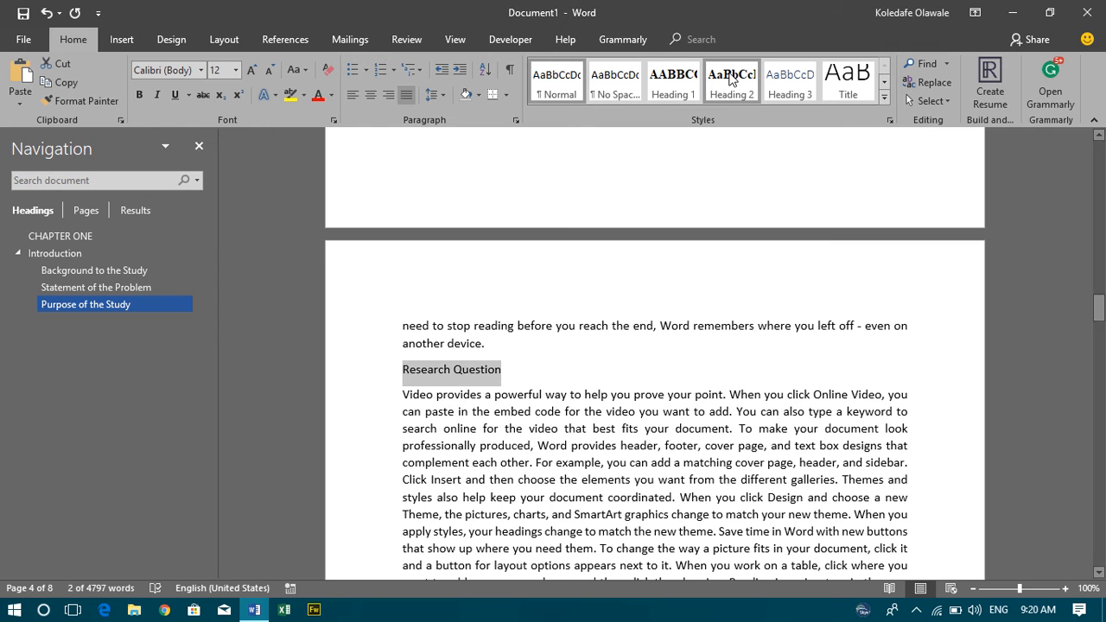
click(730, 78)
click(691, 488)
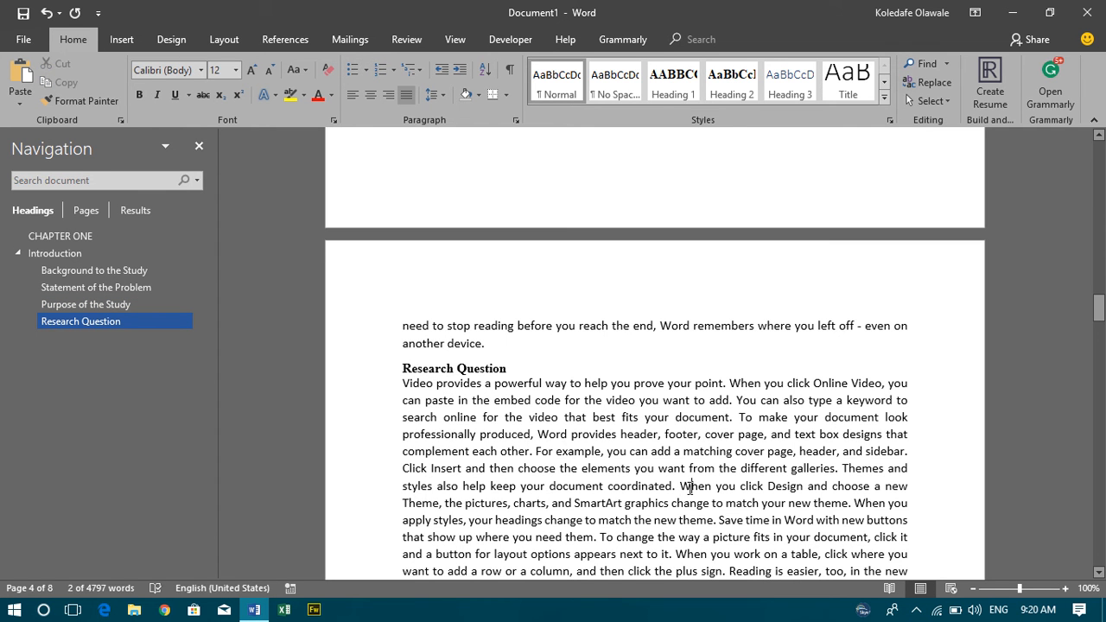
scroll(650, 386, down, 2)
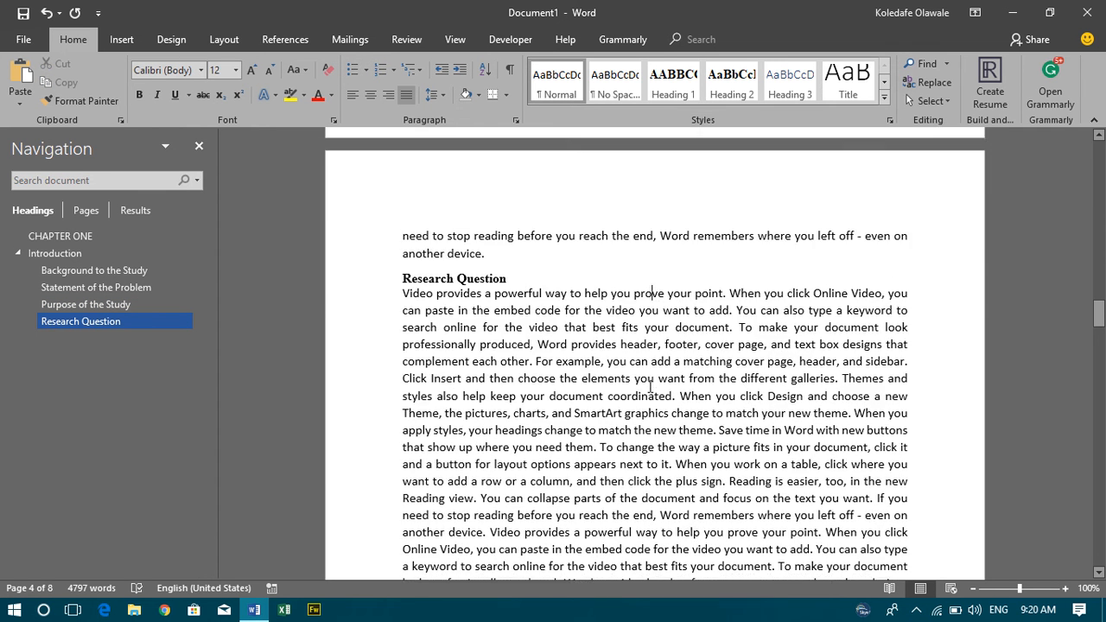
scroll(650, 386, up, 8)
scroll(650, 386, up, 4)
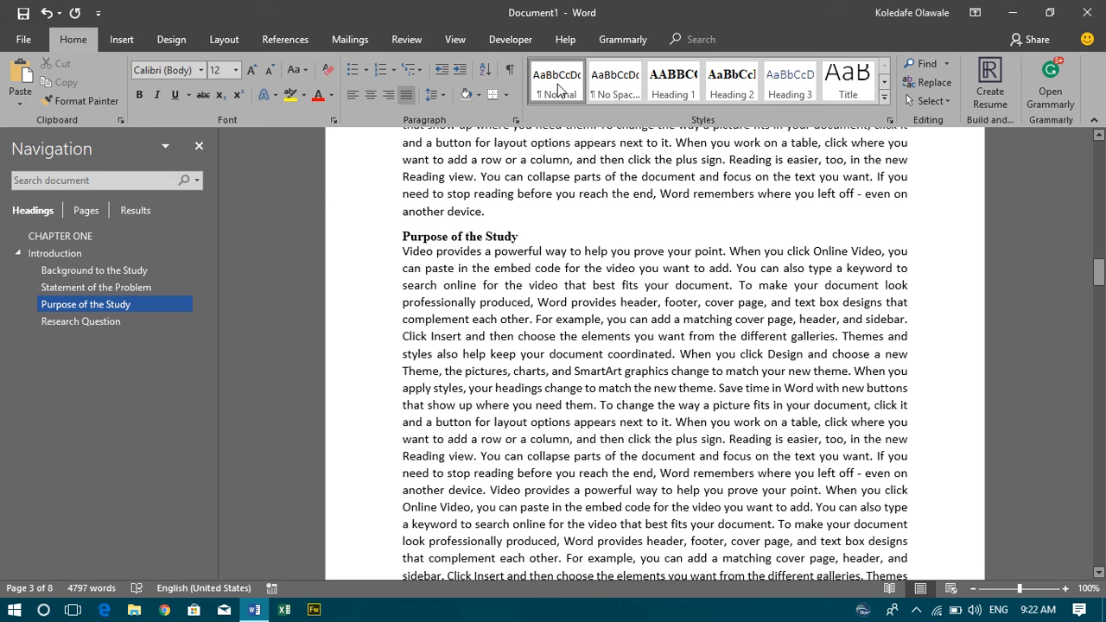
Modify the Normal style's font to Times New Roman, size 12, with justified alignment.
right_click(551, 90)
click(603, 114)
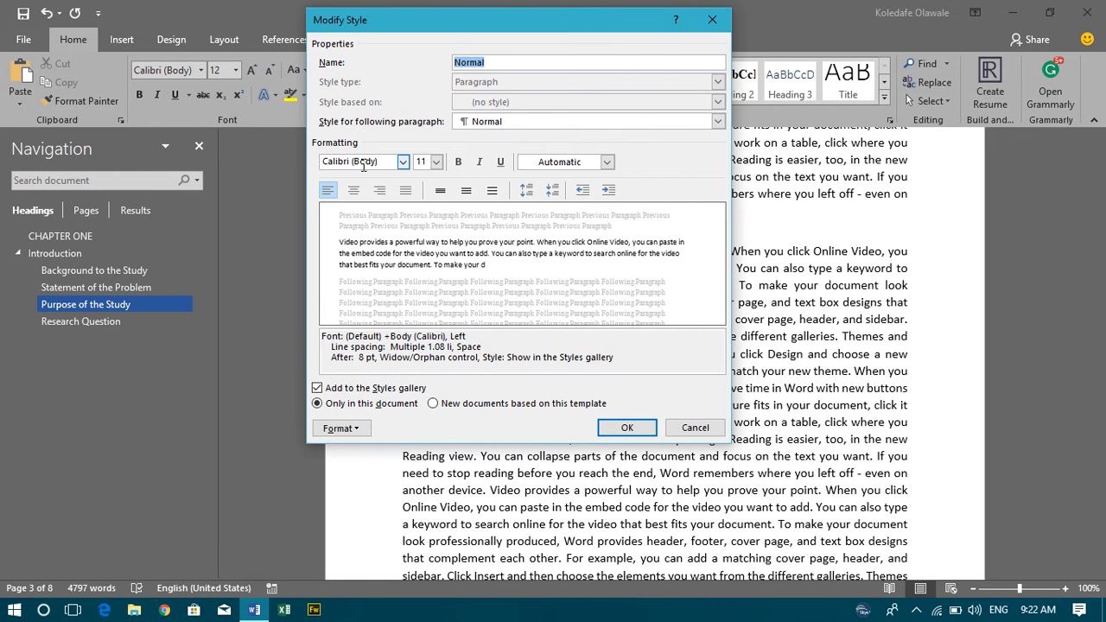
click(363, 163)
text(T)
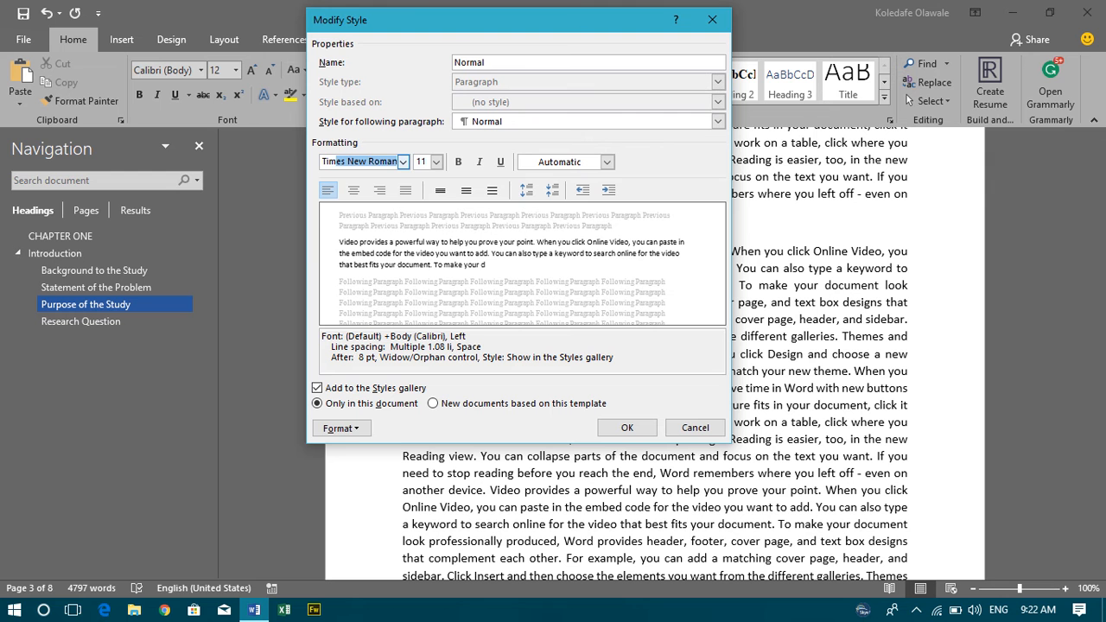
text(im)
key(Tab)
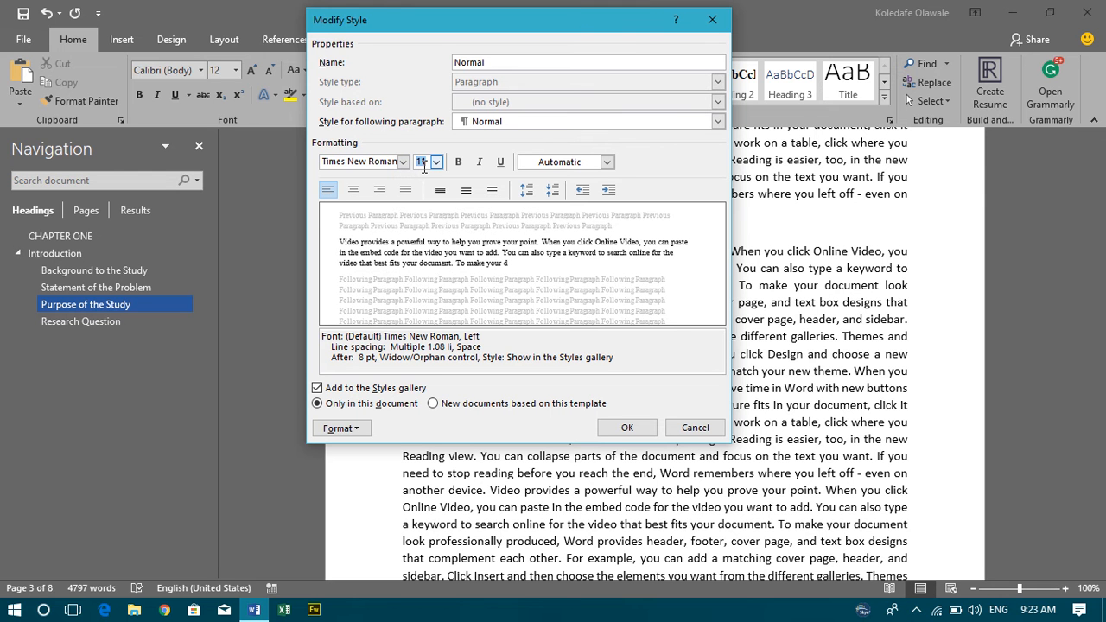
text(1)
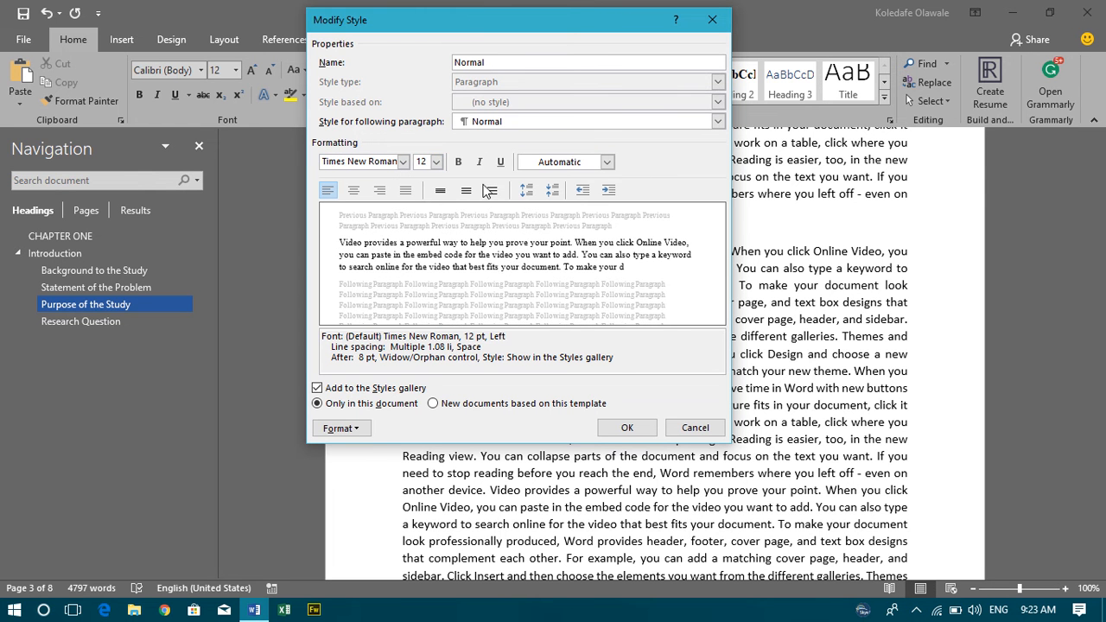
click(406, 192)
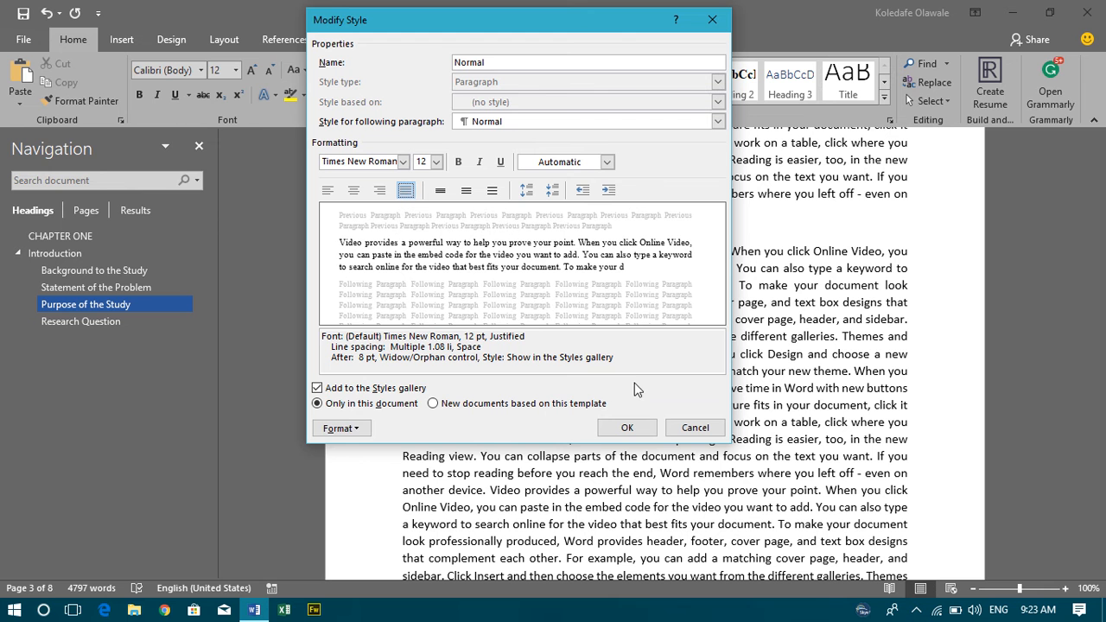
Give the Normal style double line spacing, a 0.5" left indent and a 0.5" first-line indent.
click(357, 427)
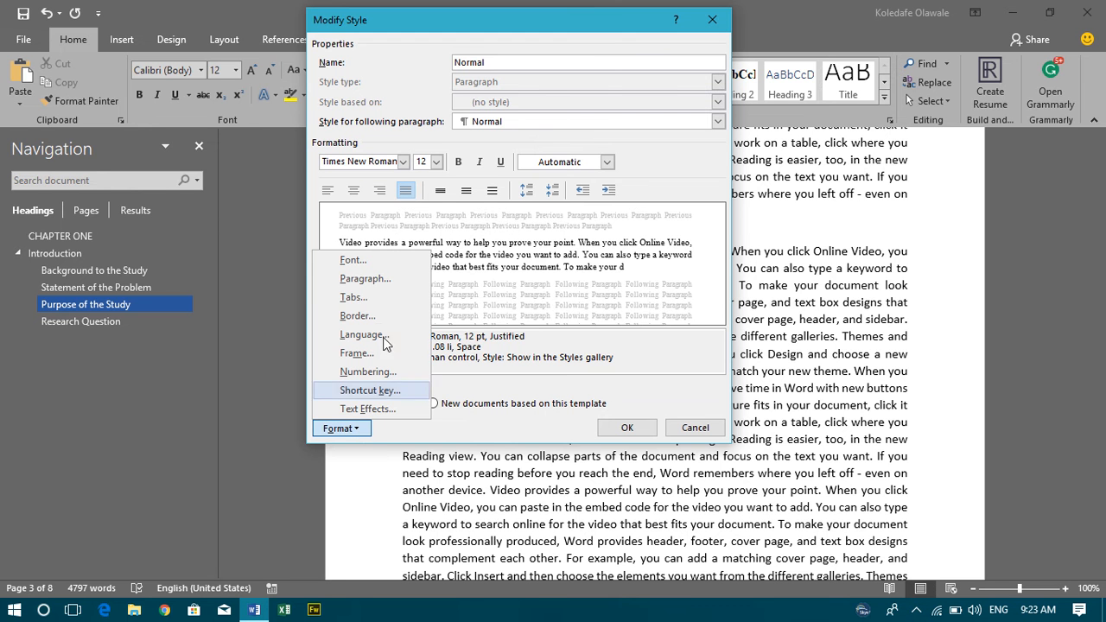
click(382, 279)
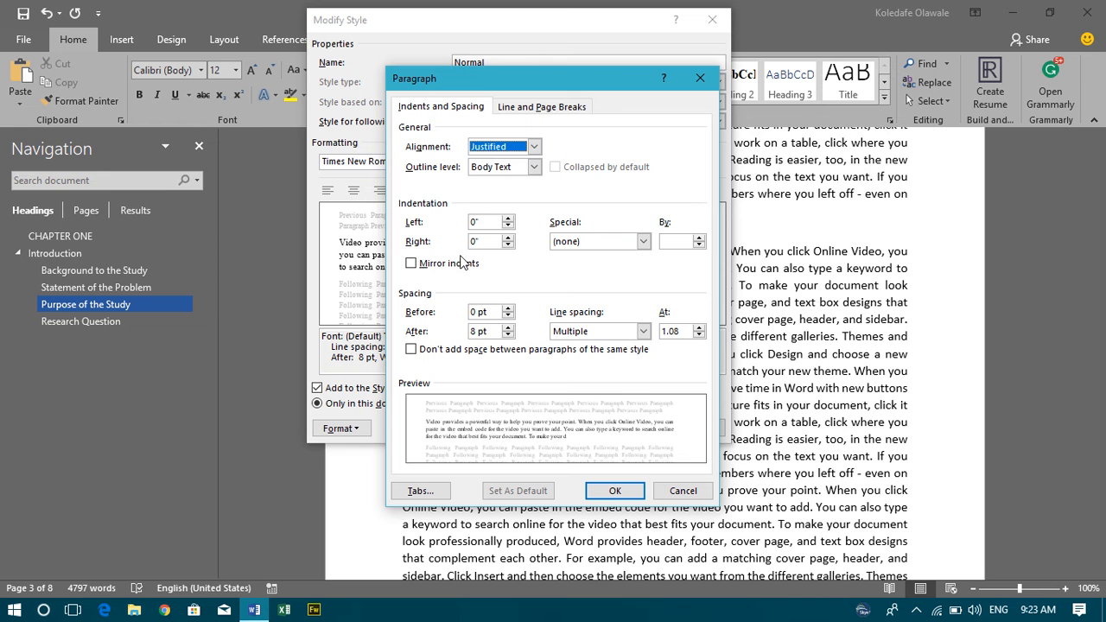
click(642, 333)
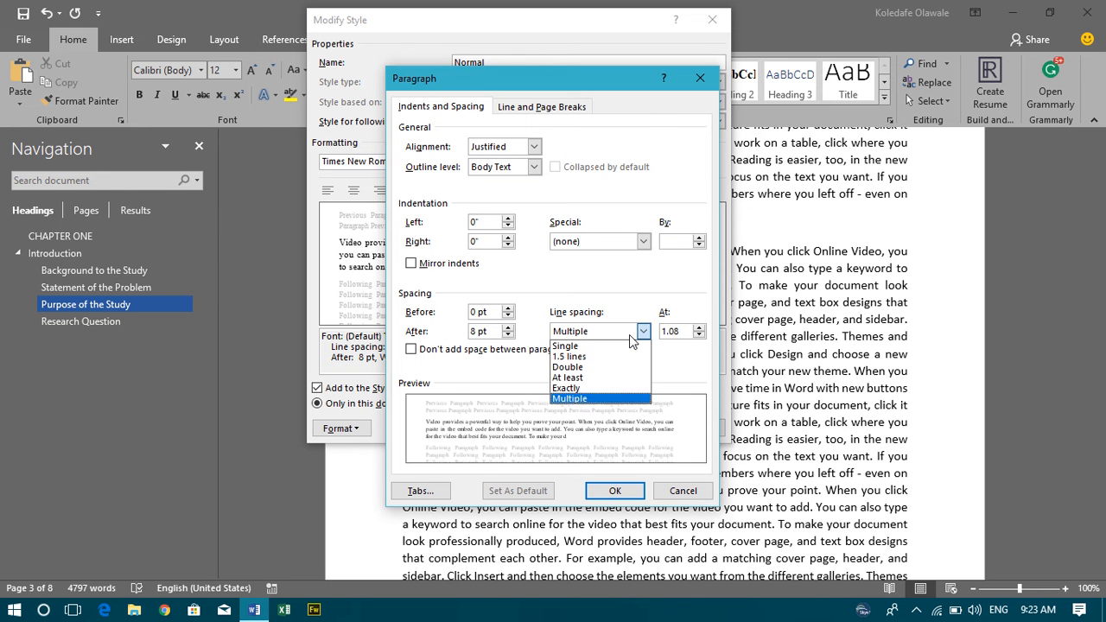
click(584, 368)
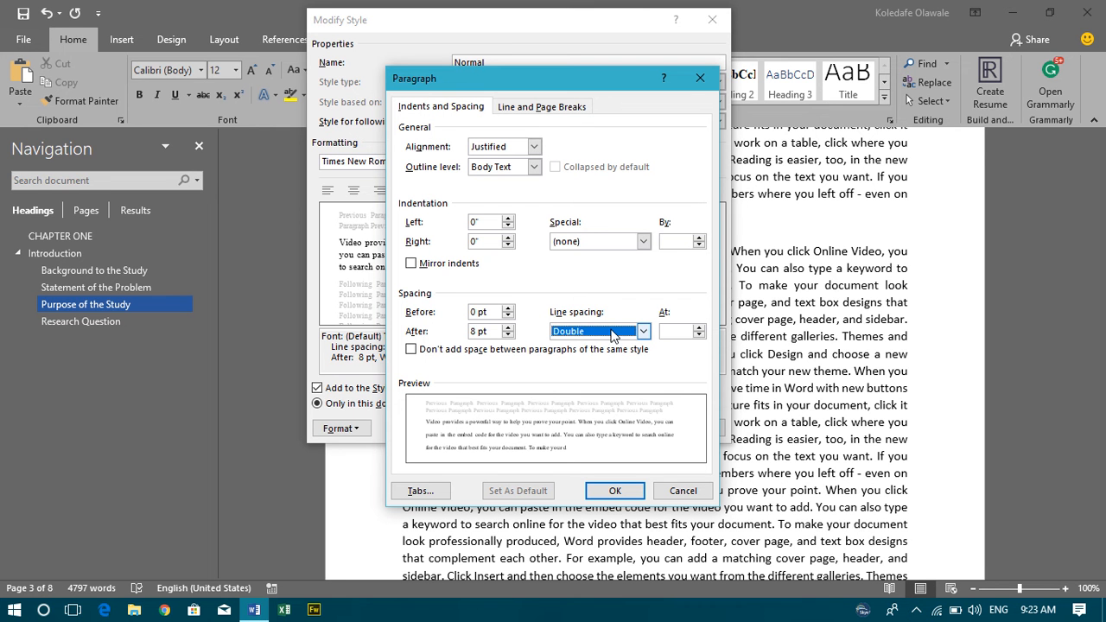
click(476, 222)
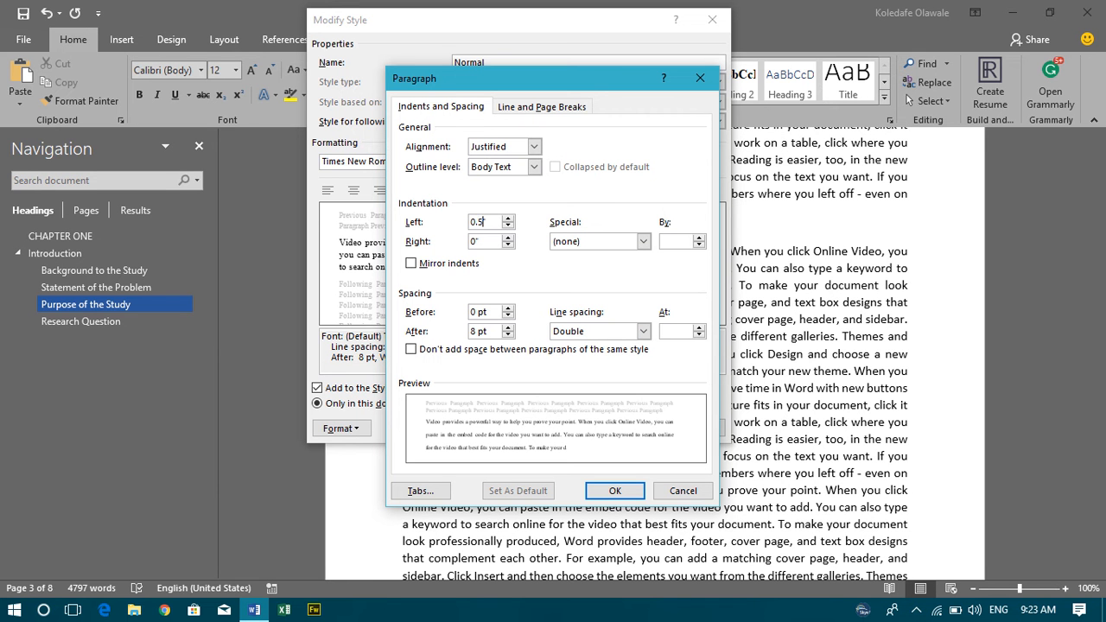
click(645, 249)
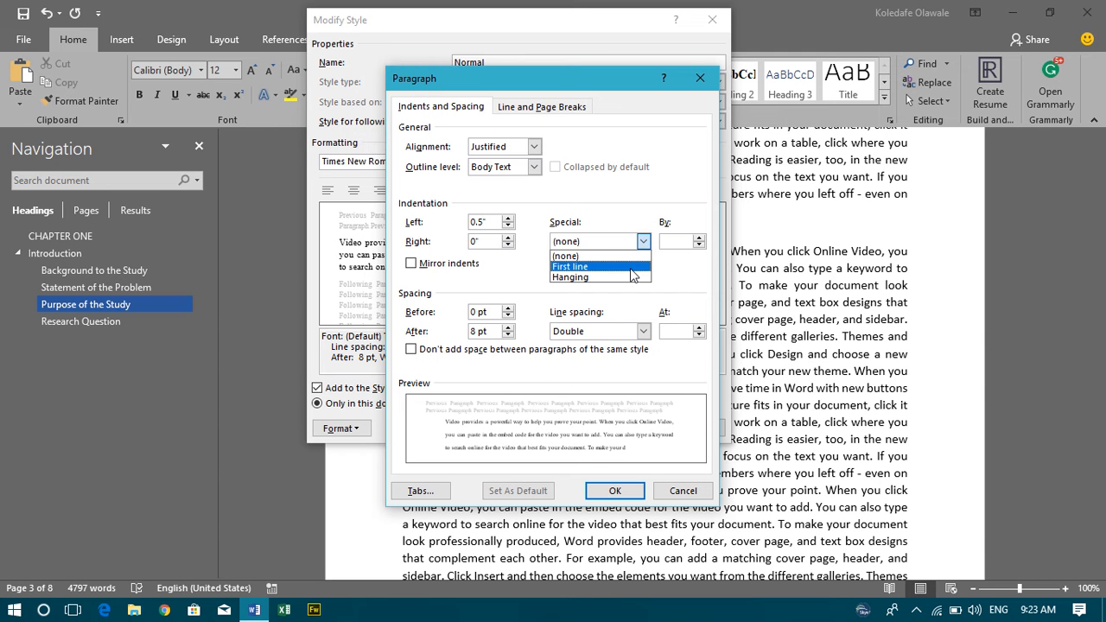
click(631, 268)
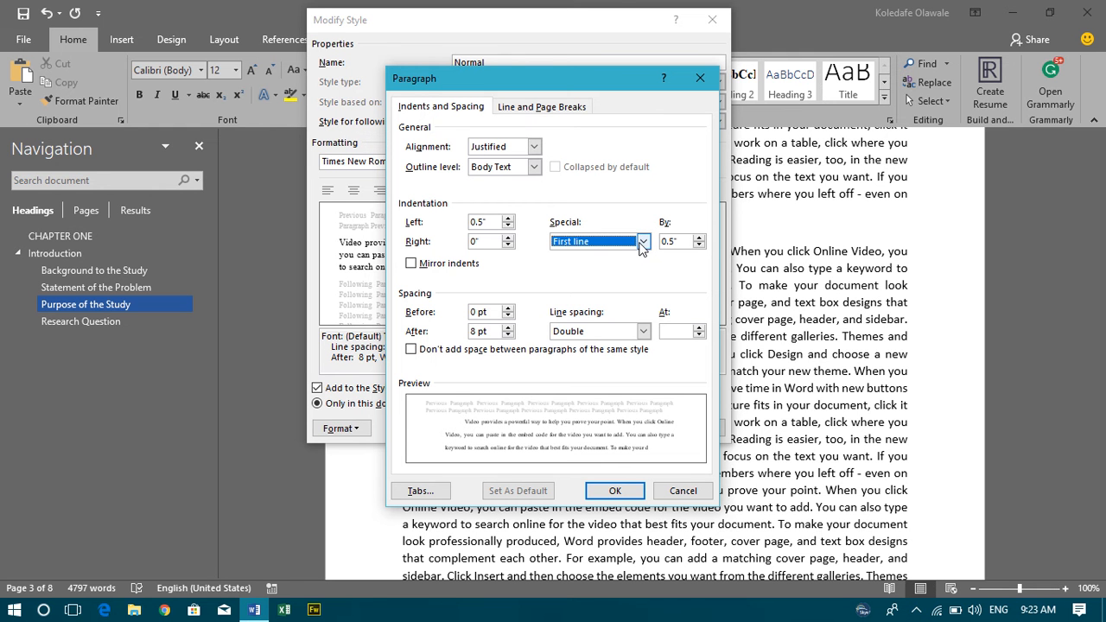
click(616, 491)
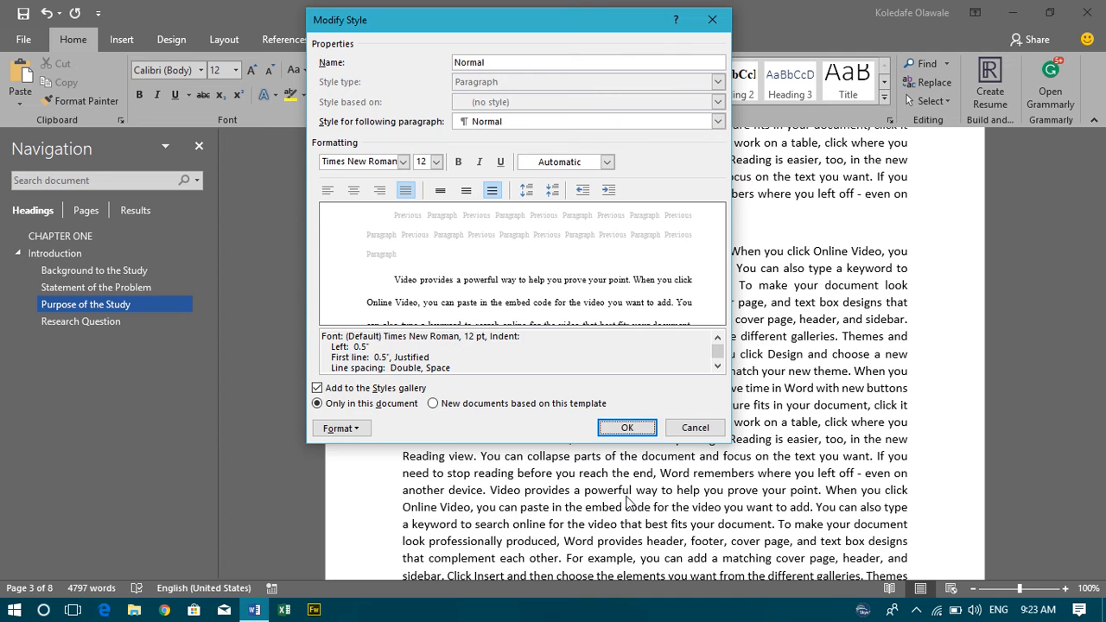
click(624, 428)
Modify the Heading 1 style's paragraph format, setting its special indentation to (none).
scroll(732, 357, up, 3)
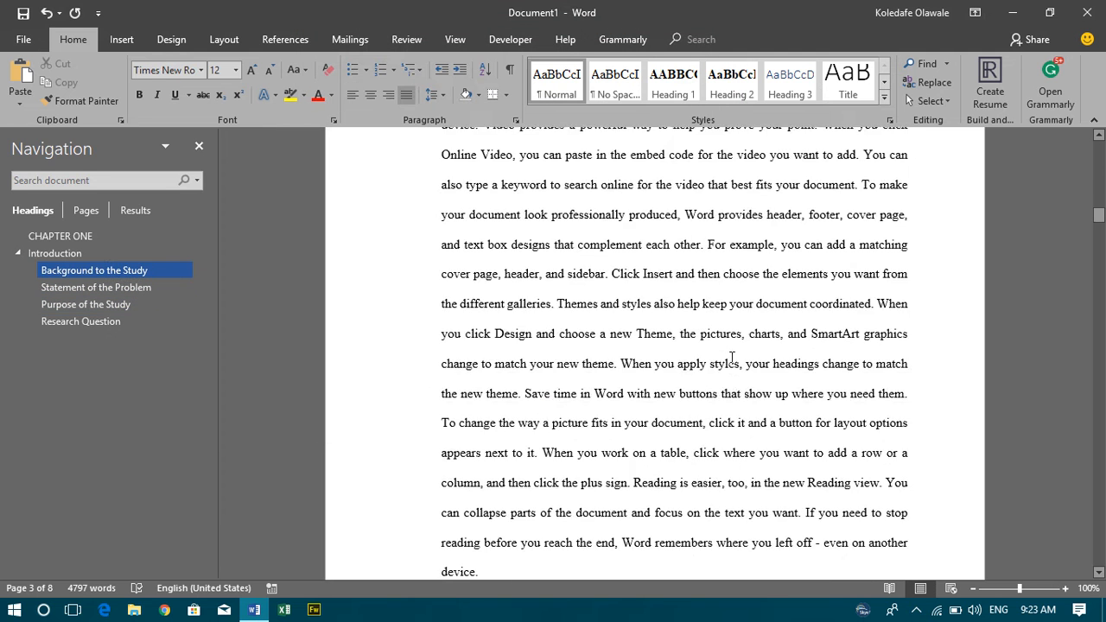
scroll(732, 357, up, 6)
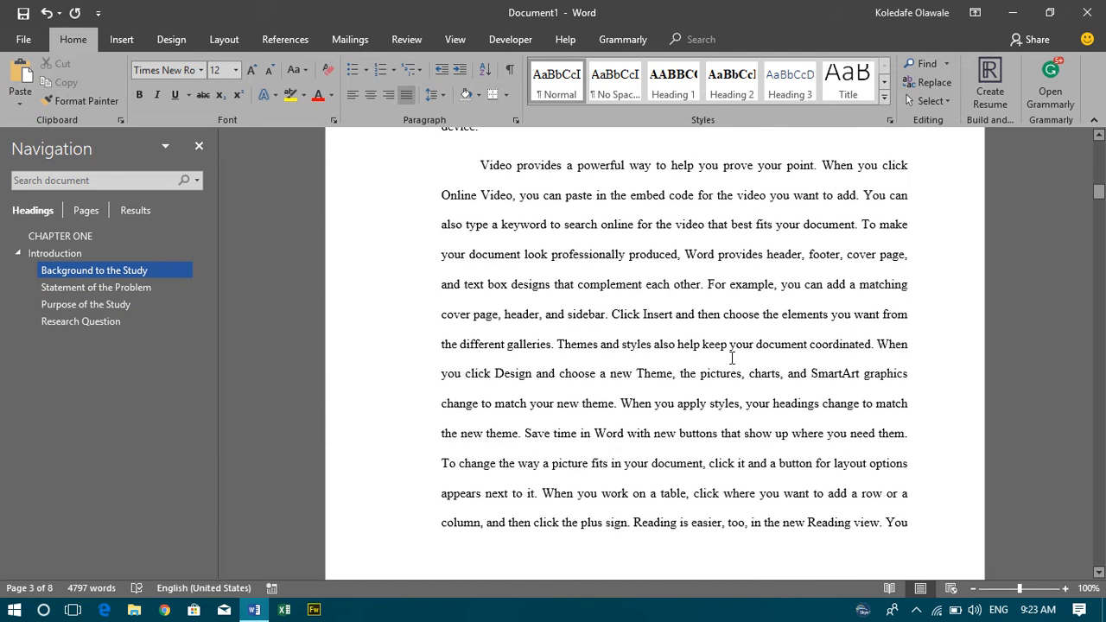
scroll(732, 357, up, 3)
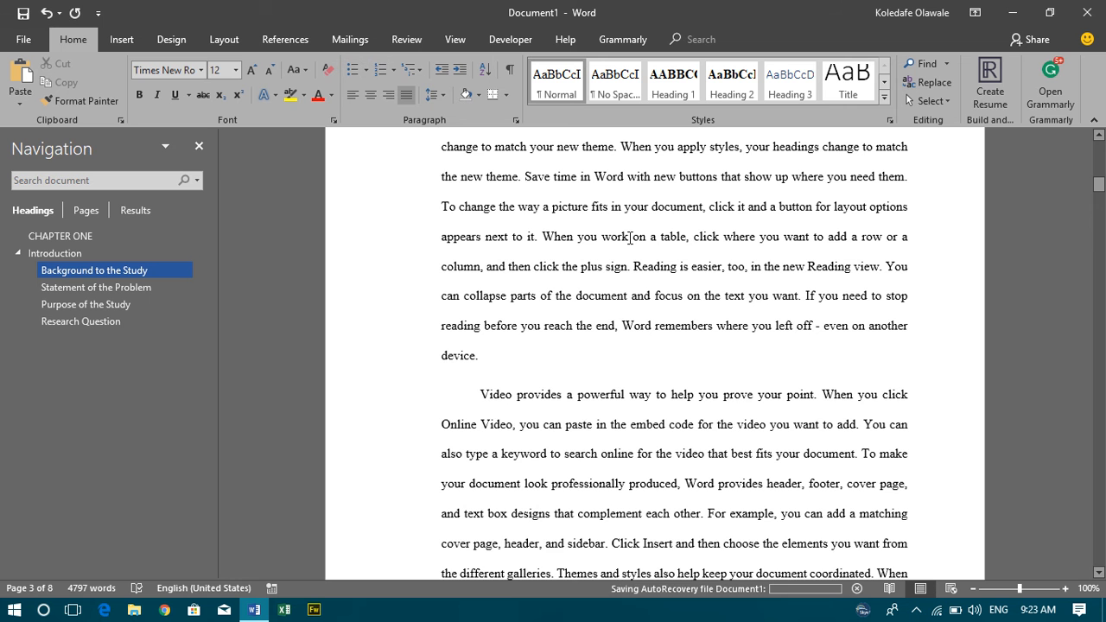
scroll(630, 238, up, 4)
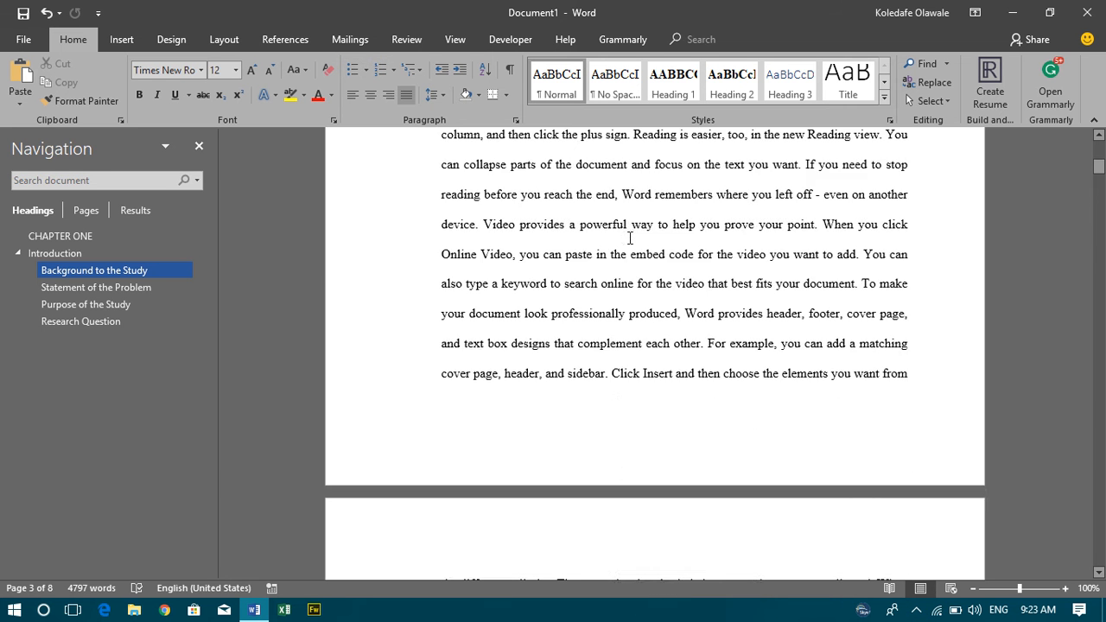
scroll(630, 238, up, 3)
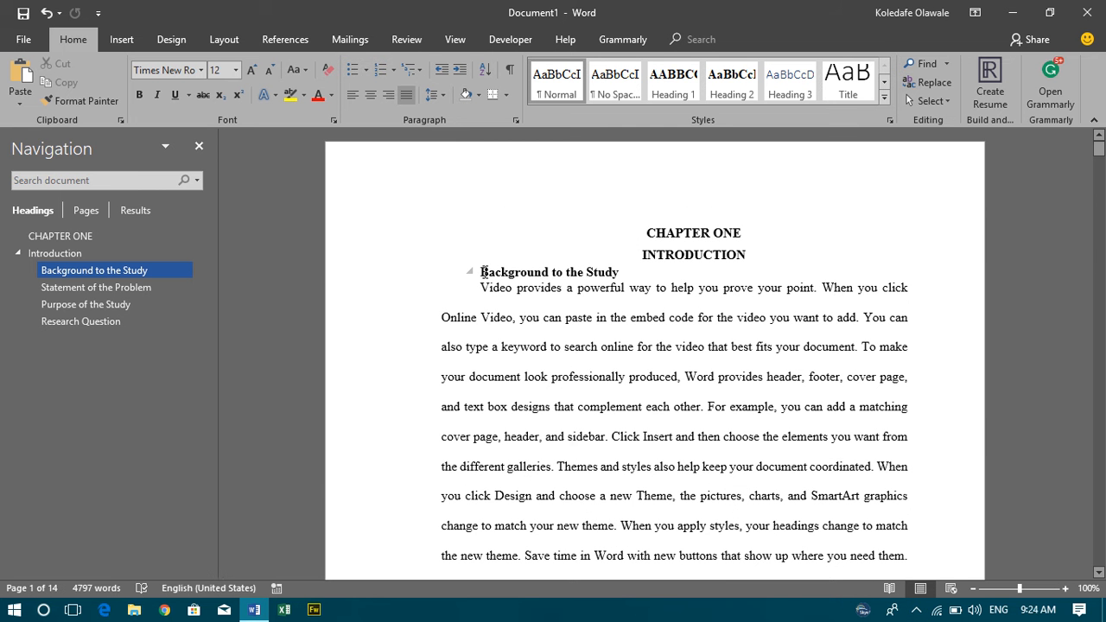
click(530, 275)
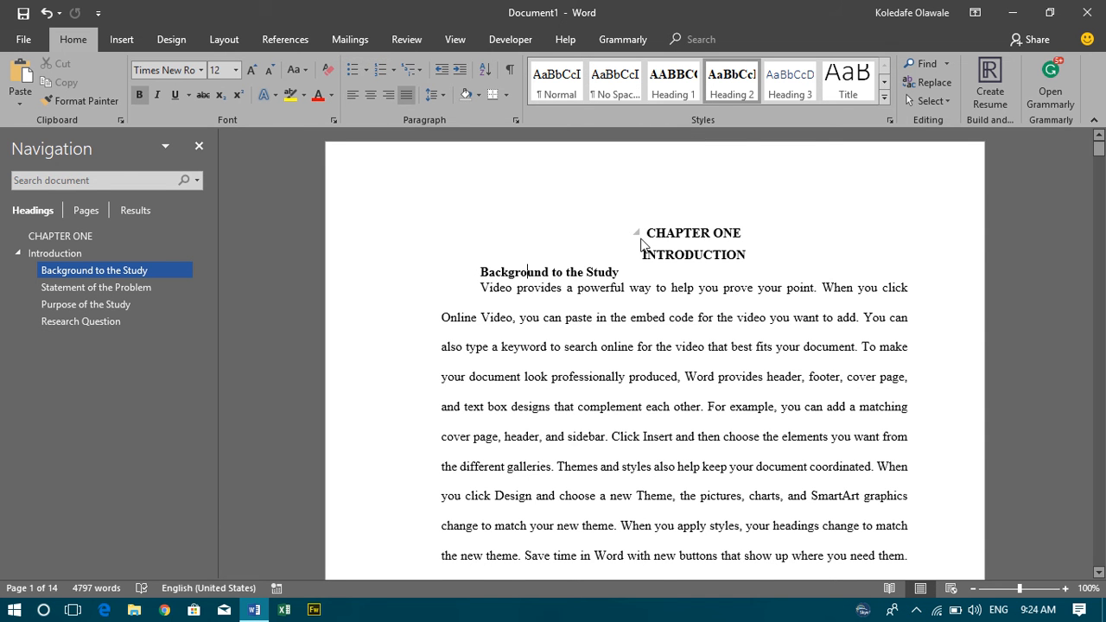
right_click(658, 86)
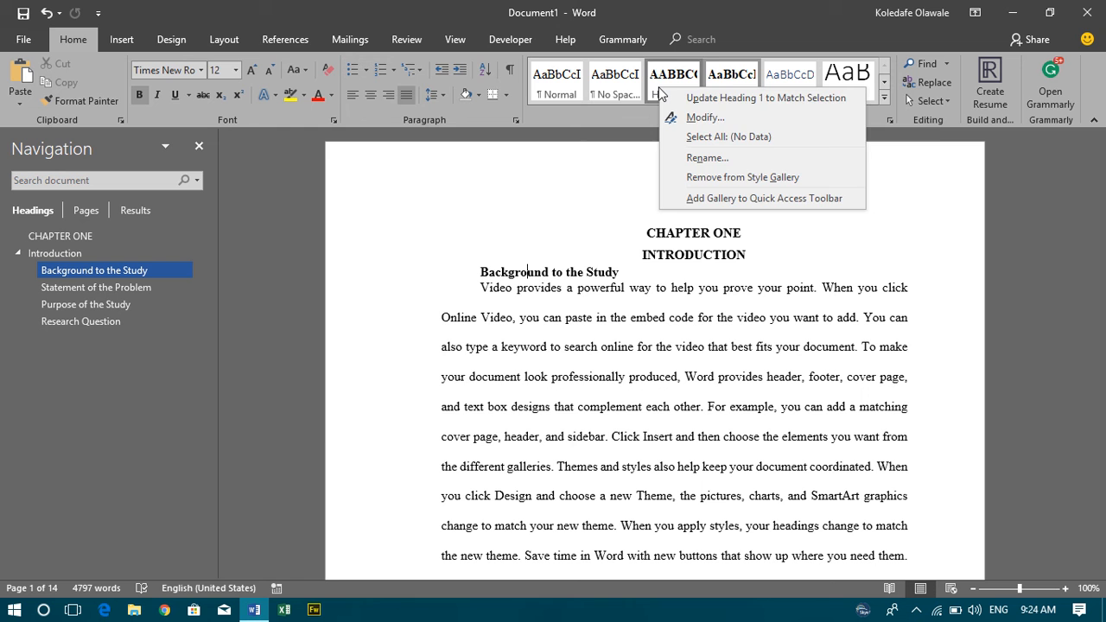
click(705, 119)
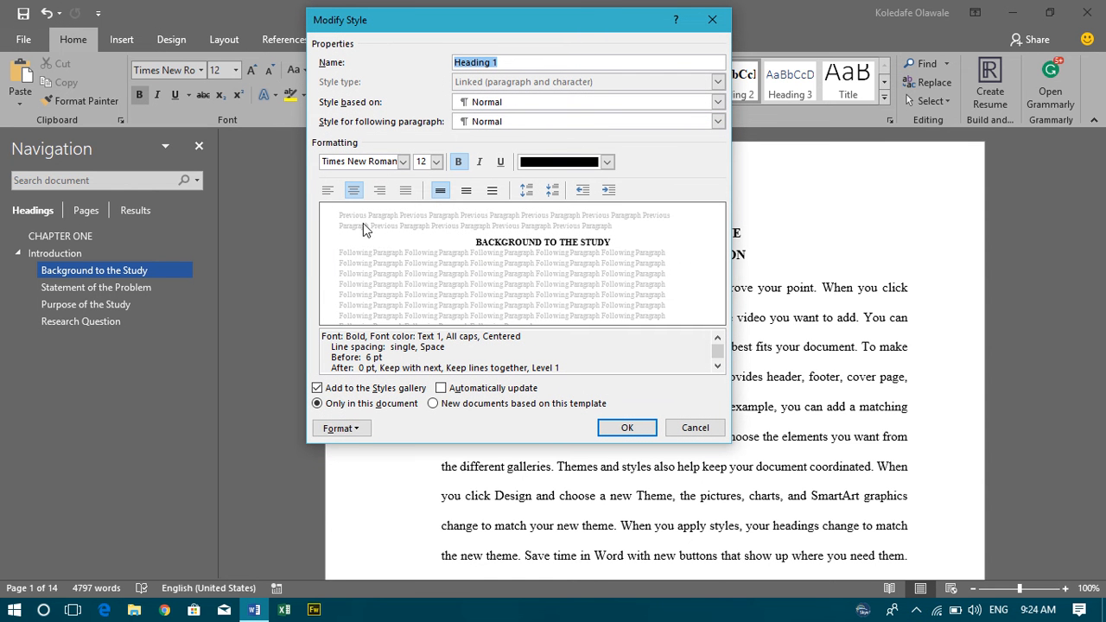
click(358, 427)
click(364, 280)
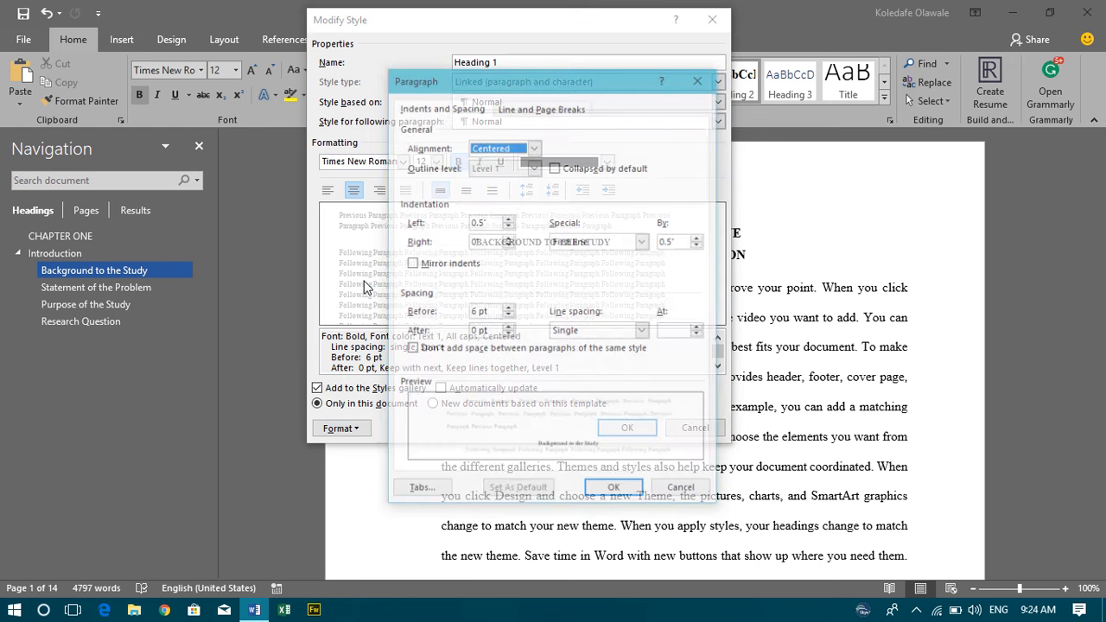
click(644, 241)
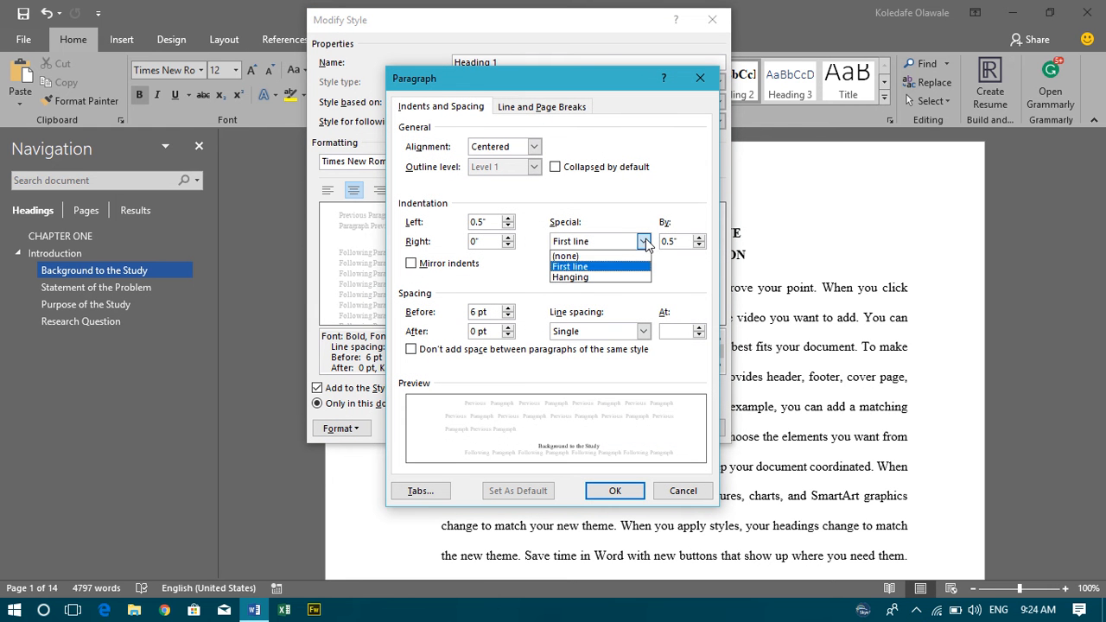
click(615, 250)
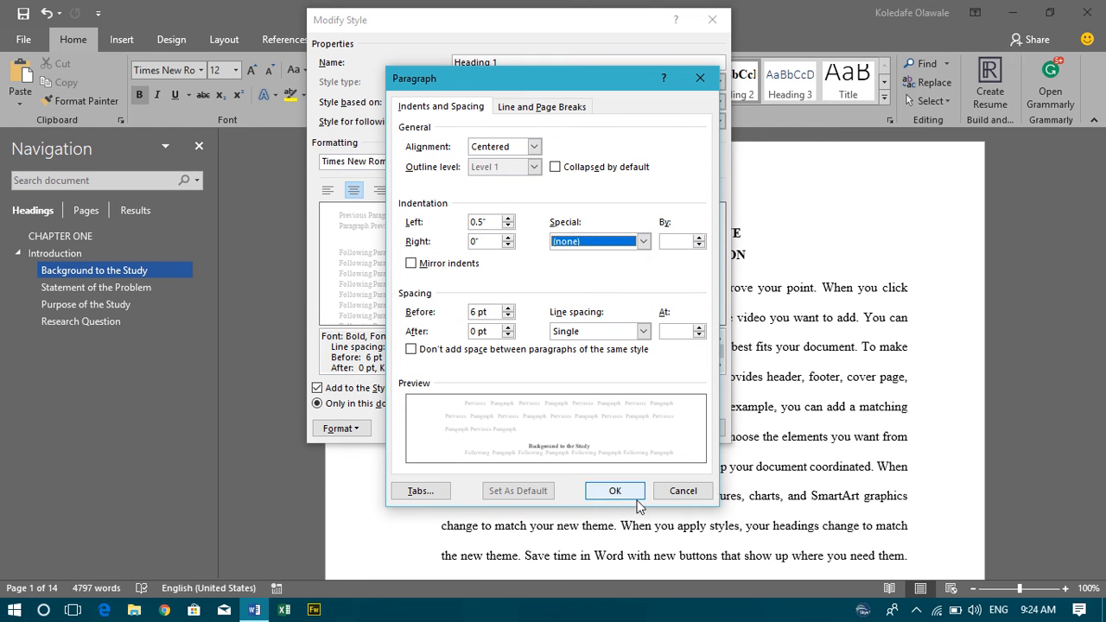
click(626, 493)
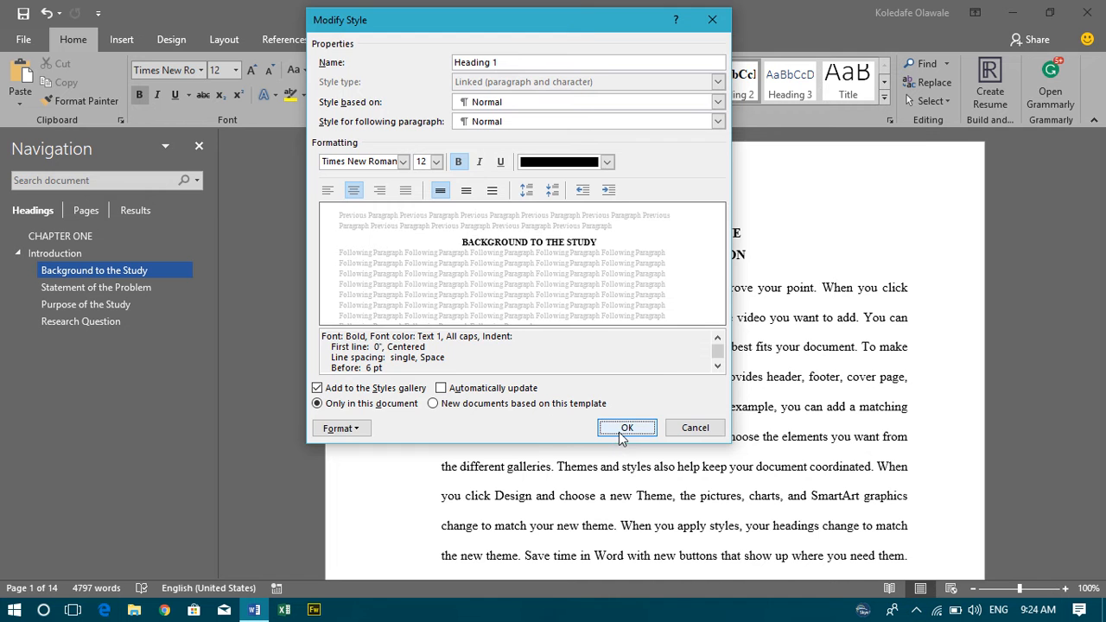
click(623, 429)
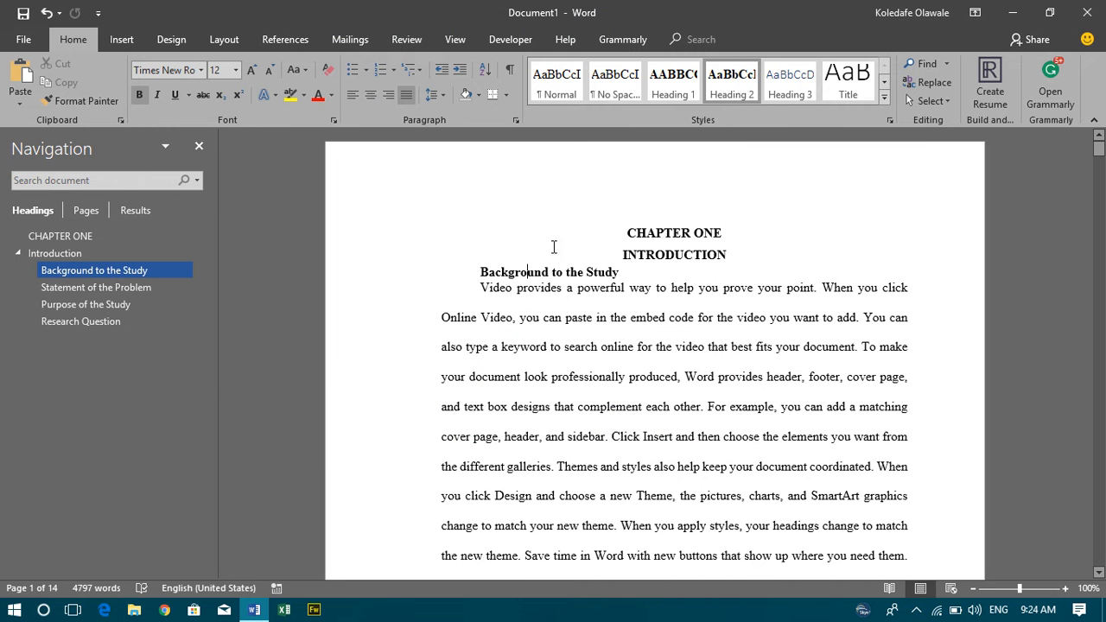
Modify the Heading 2 style's paragraph format, setting its special indentation to (none).
right_click(742, 88)
click(766, 116)
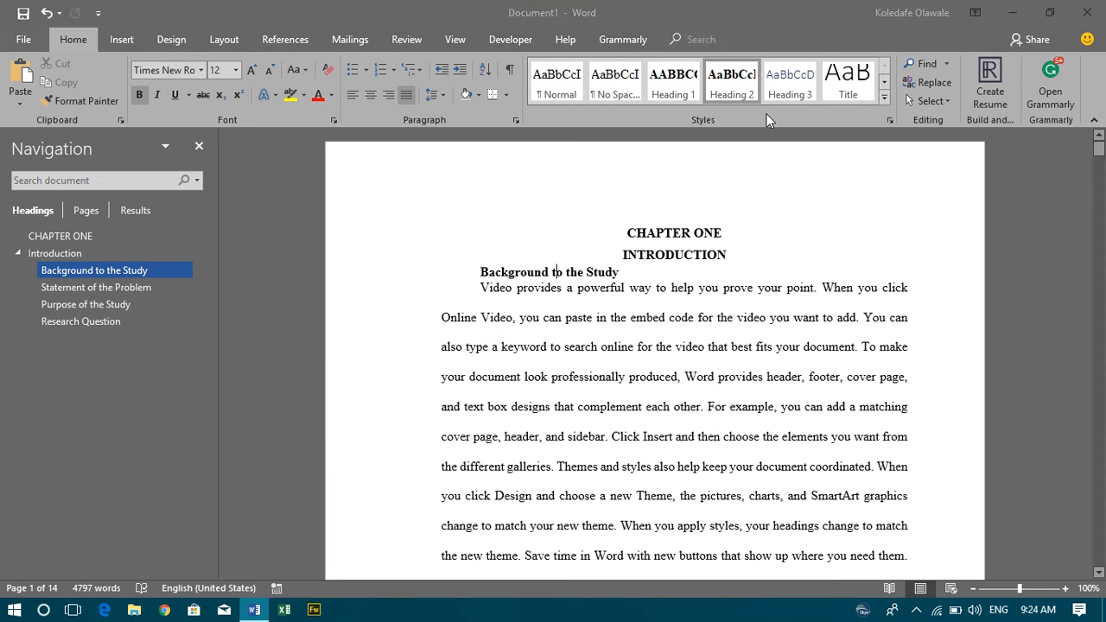
click(351, 429)
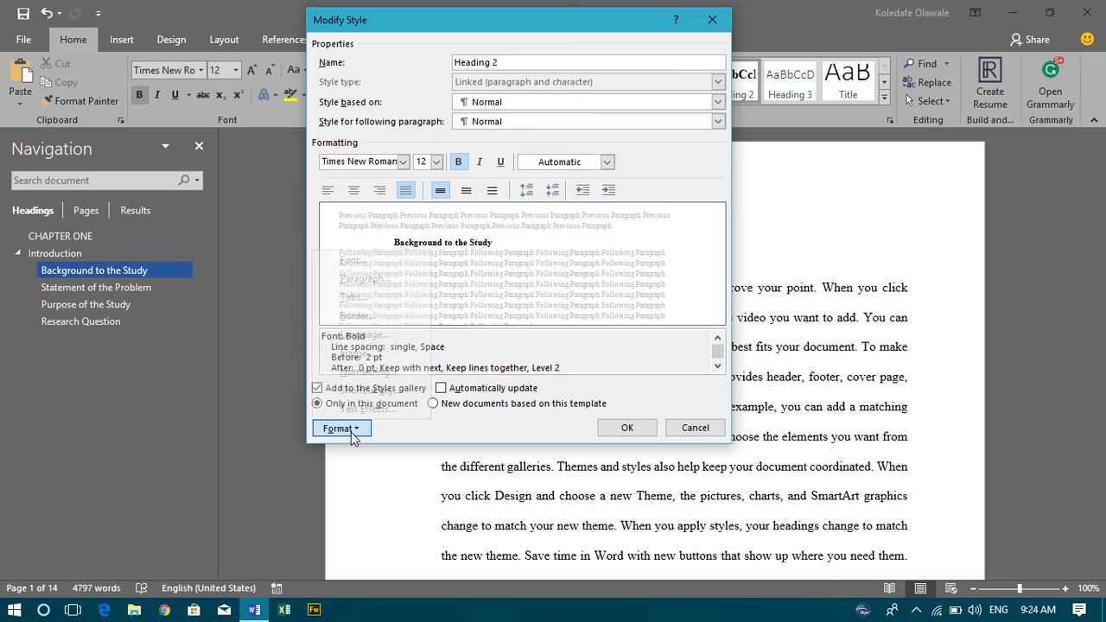
click(383, 281)
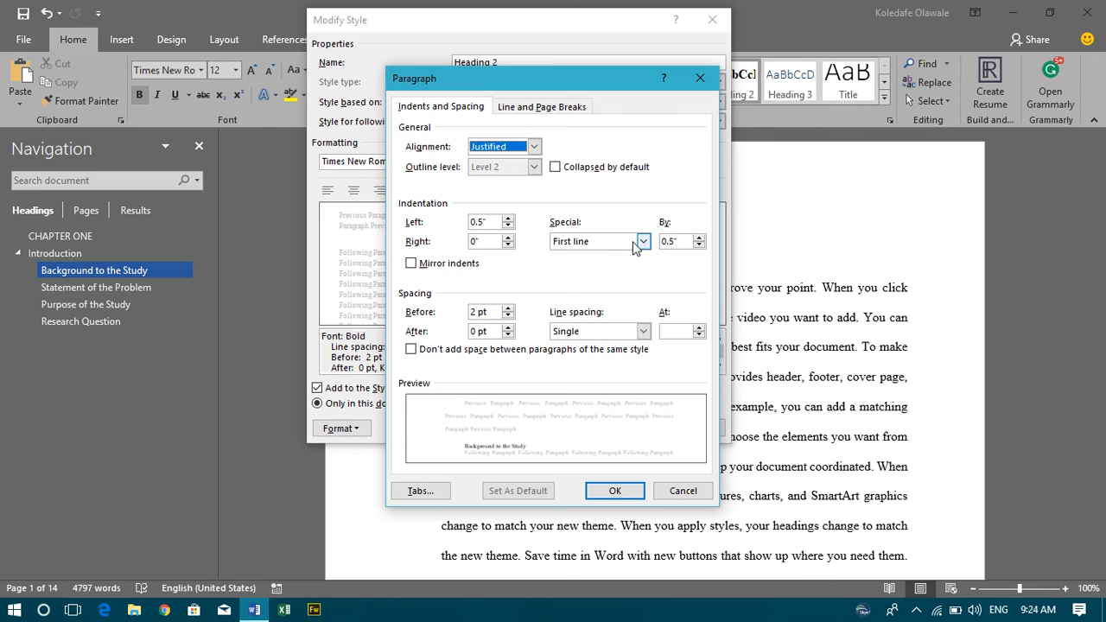
click(643, 241)
click(609, 253)
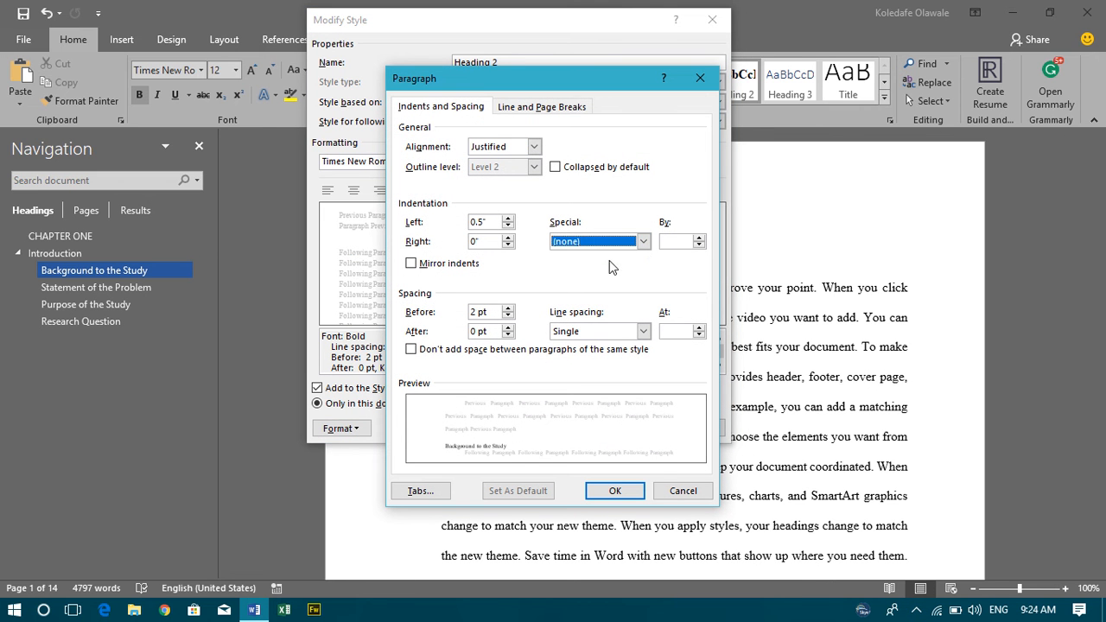
click(628, 491)
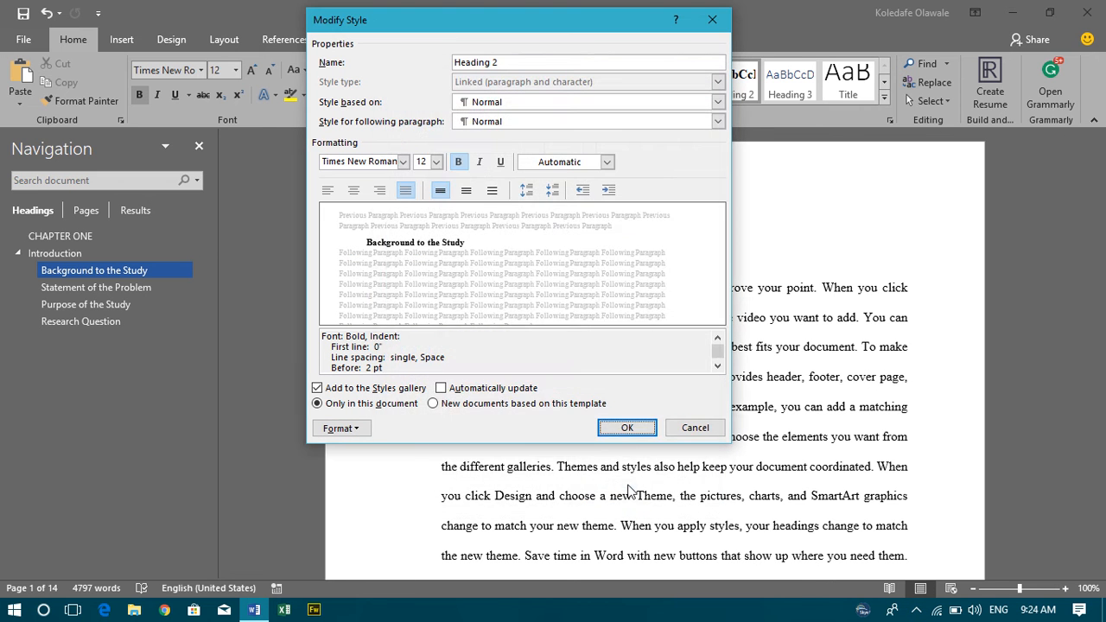
click(628, 429)
scroll(577, 403, down, 8)
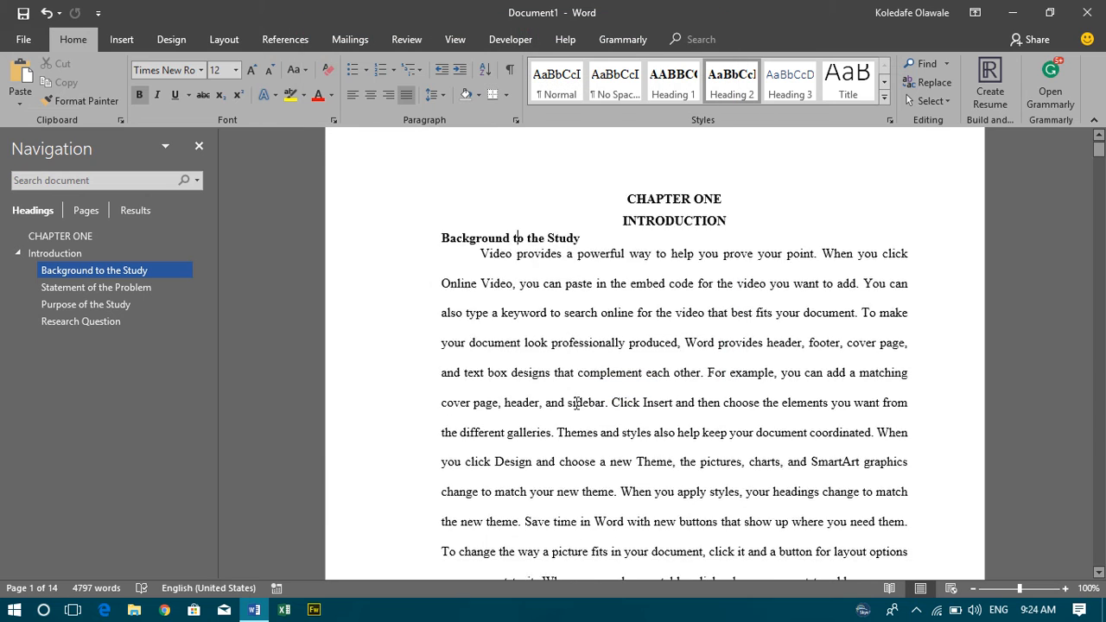
scroll(576, 403, up, 8)
scroll(576, 404, up, 1)
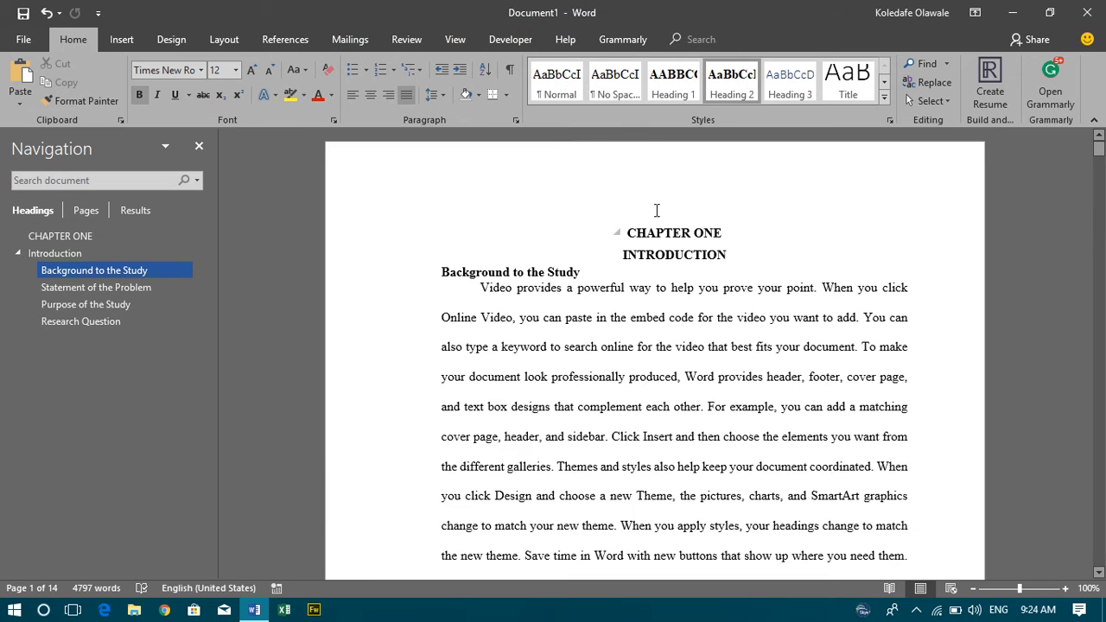
scroll(615, 449, down, 12)
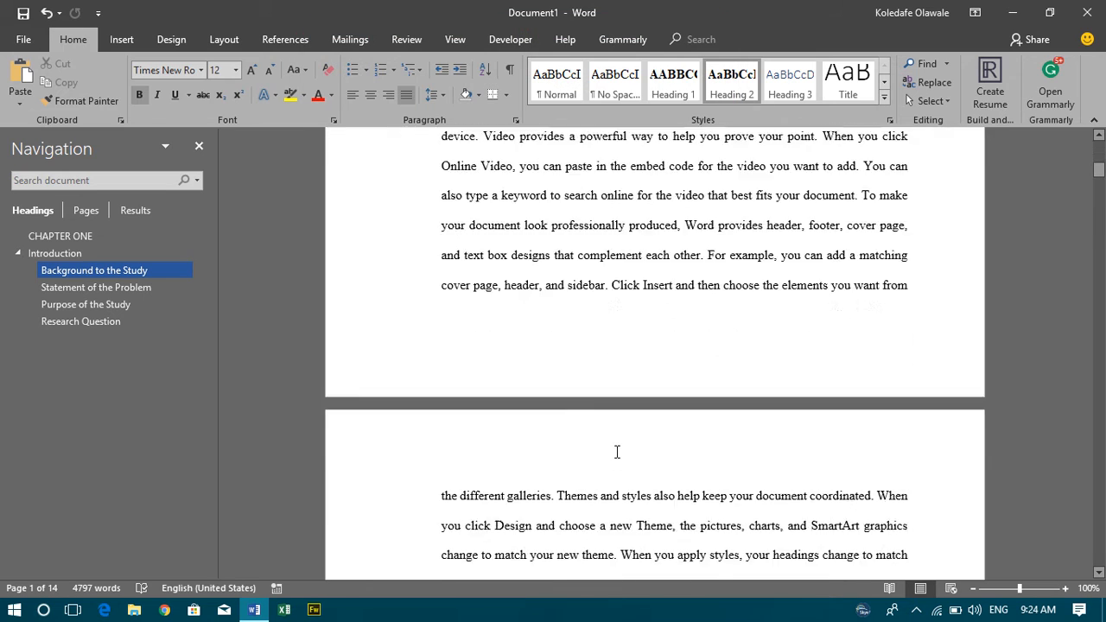
scroll(617, 452, down, 12)
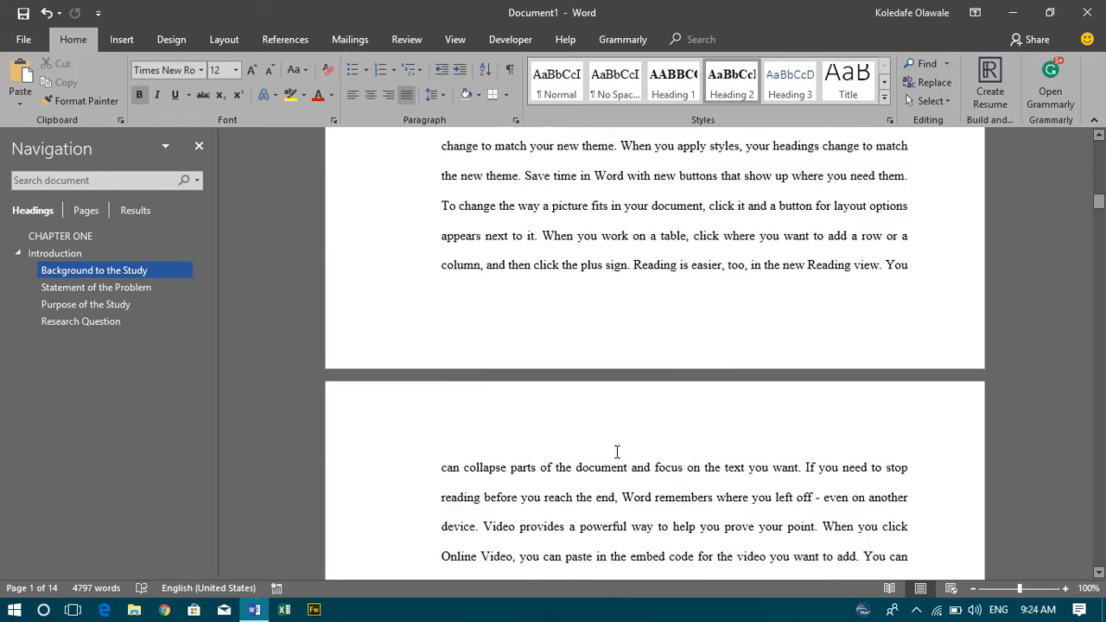
Start a new paragraph after the sentence ending "where you need them." in the Purpose of the Study section.
scroll(614, 452, up, 2)
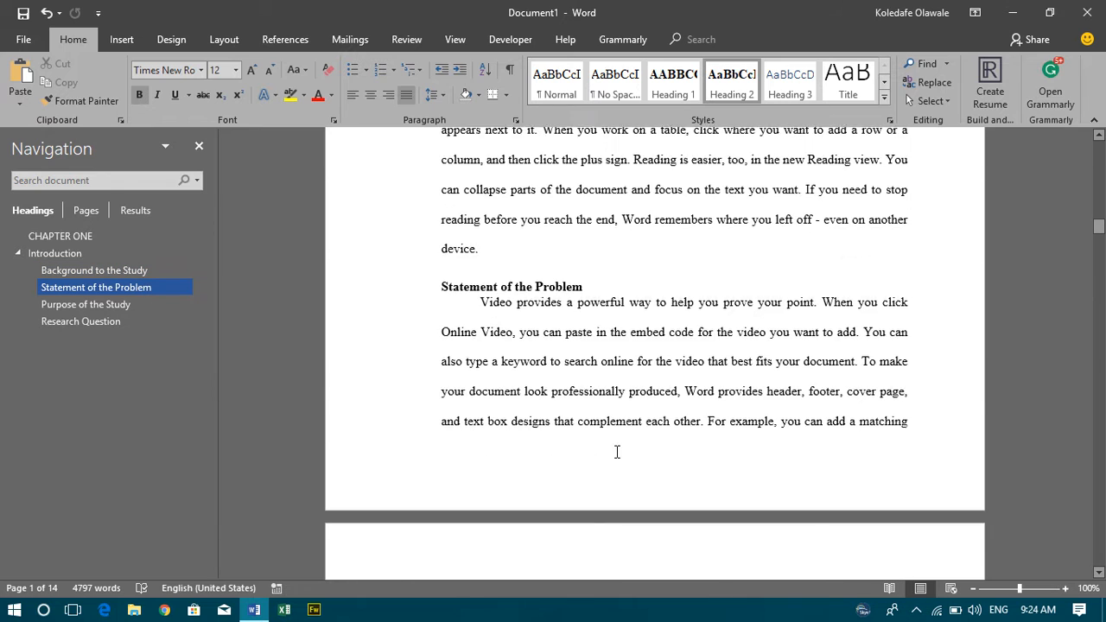
scroll(560, 361, down, 4)
scroll(560, 366, down, 12)
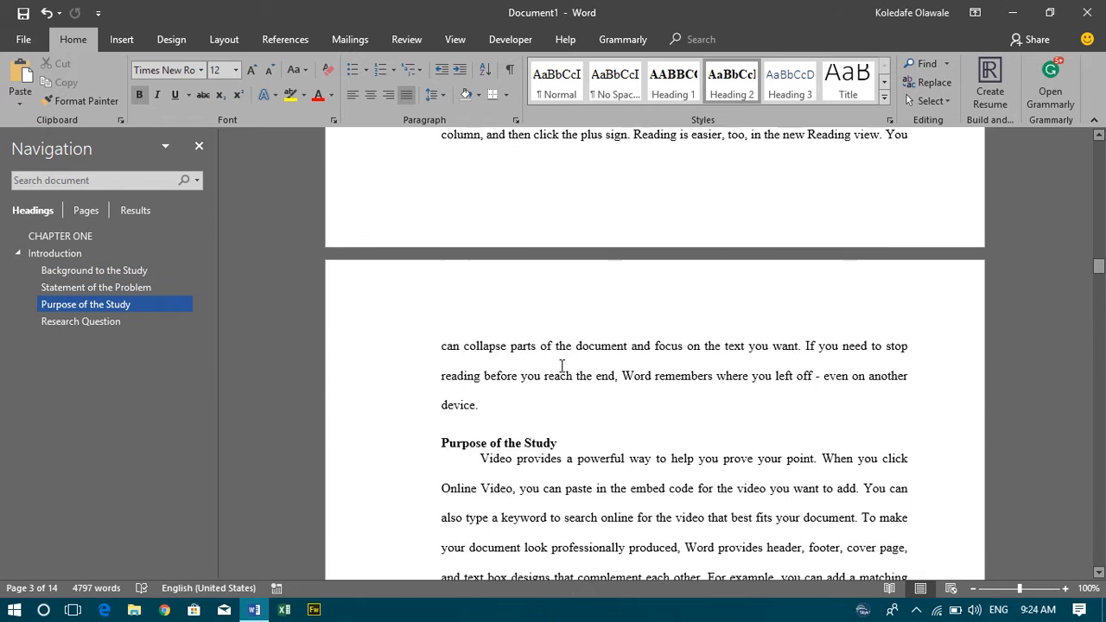
scroll(563, 365, down, 10)
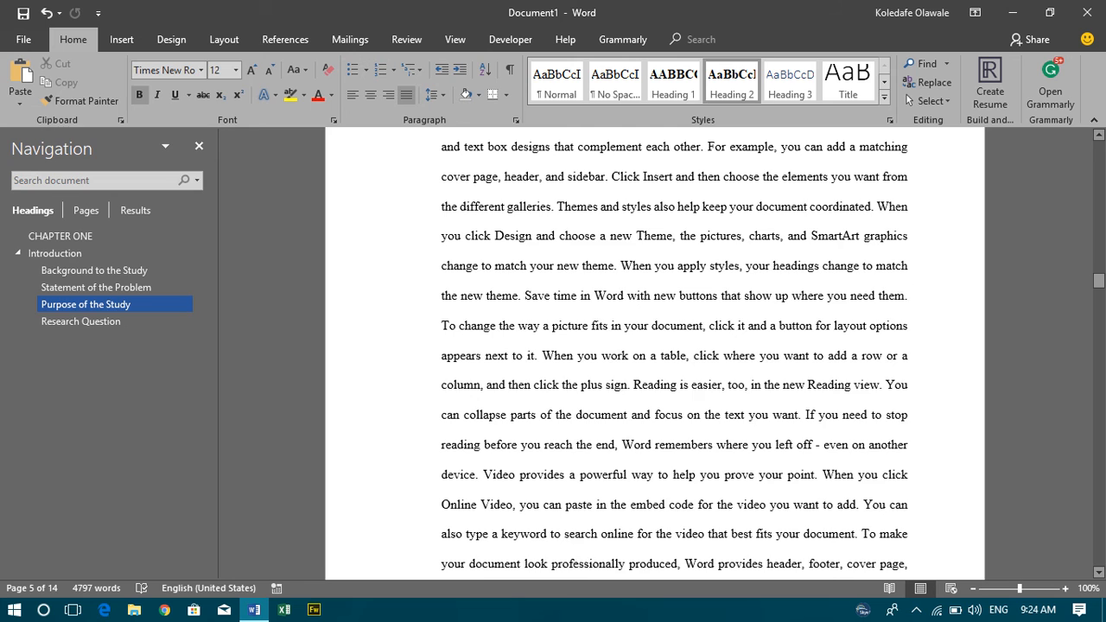
click(909, 296)
key(Return)
Add a new line reading "Research Hypothesis" after the Research Question paragraph ending in "device.", above the one starting "Video provides".
scroll(560, 326, down, 15)
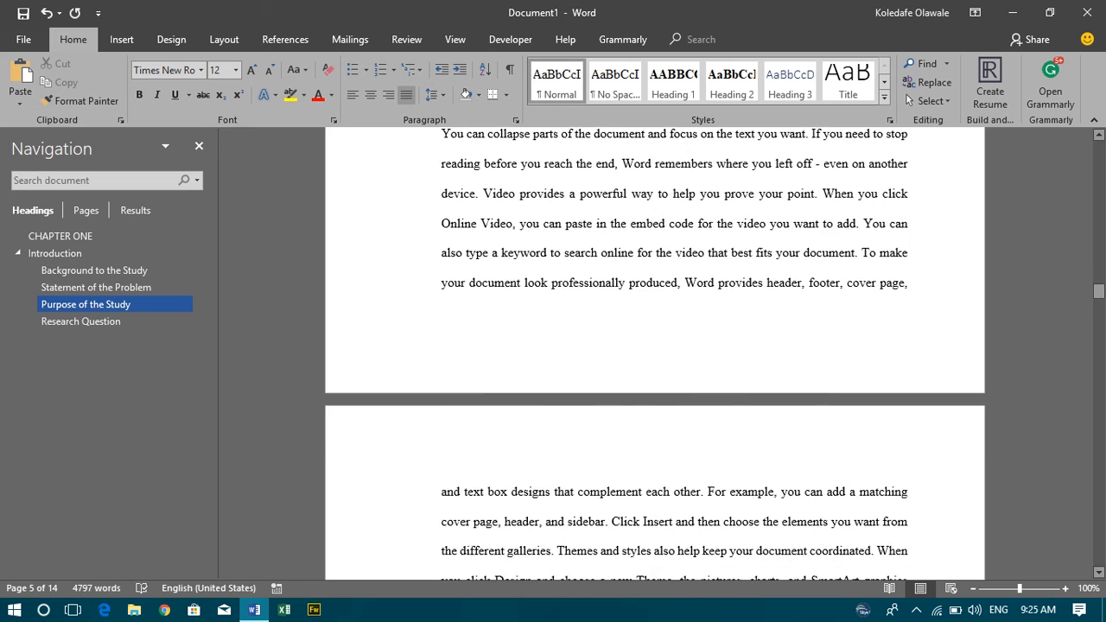
scroll(560, 325, up, 10)
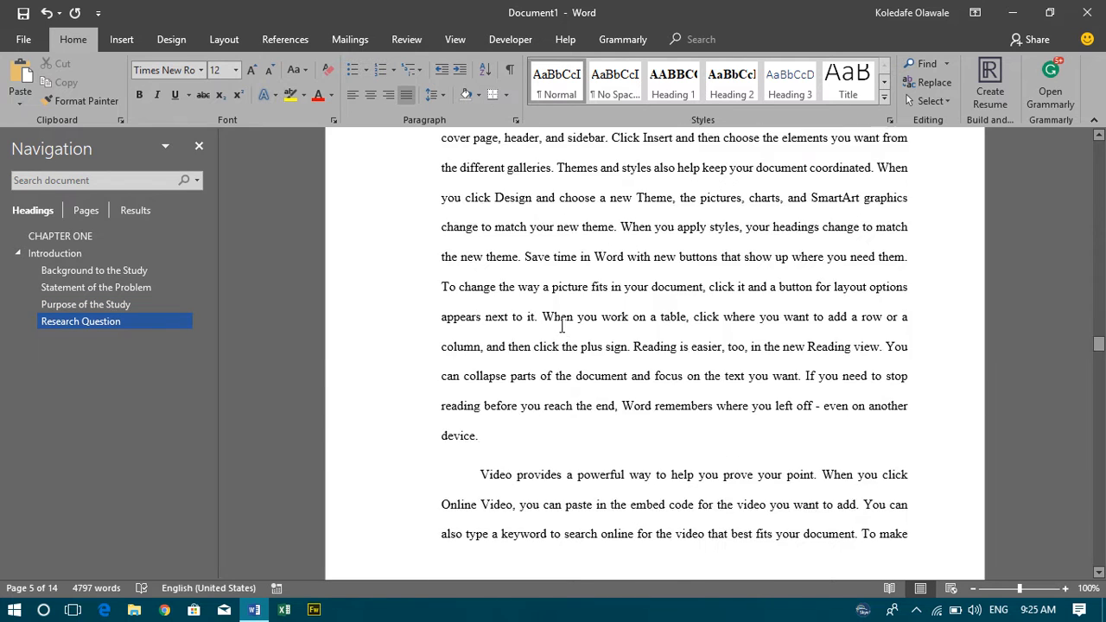
scroll(561, 326, up, 3)
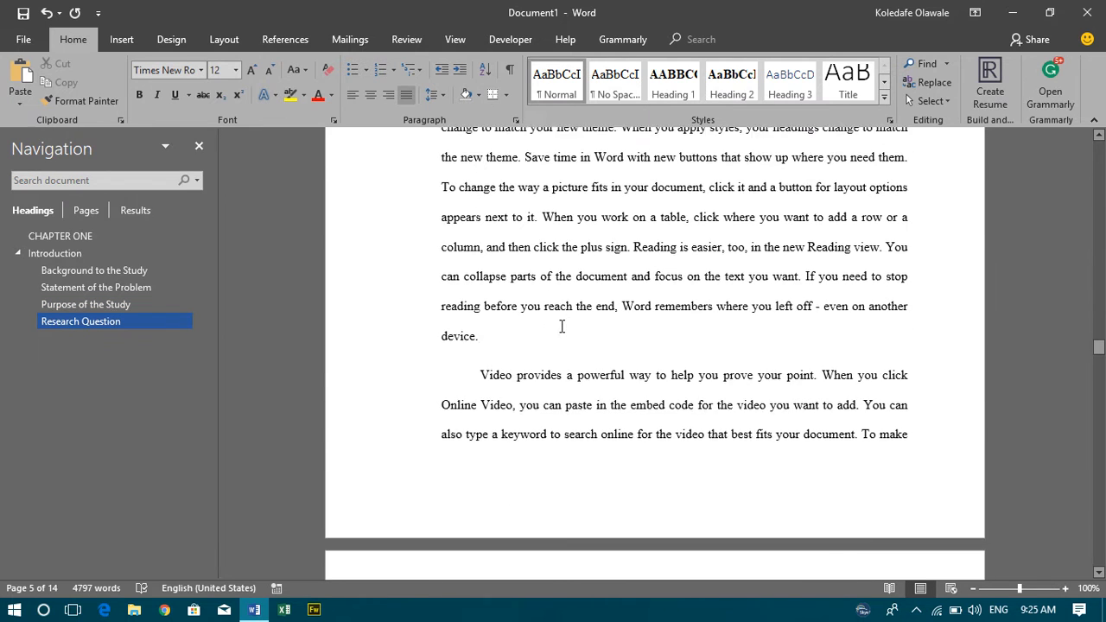
click(496, 335)
key(Return)
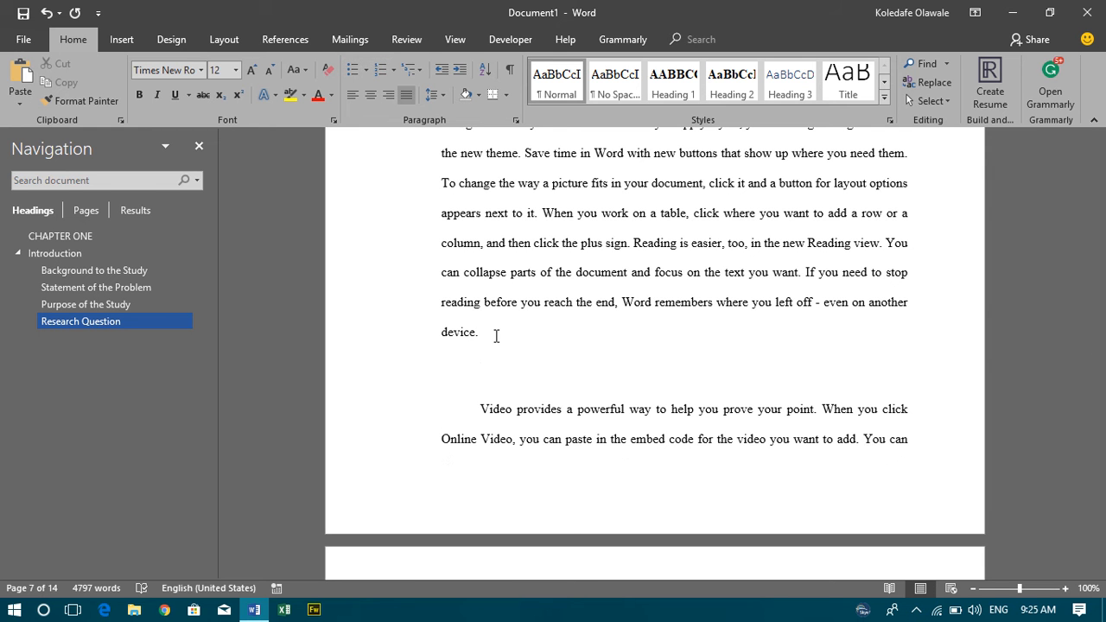
text(Research Hypothesis)
Apply the Heading 2 style to the new "Research Hypothesis" line.
key(ctrl+shift+Left)
key(ctrl+shift+Left)
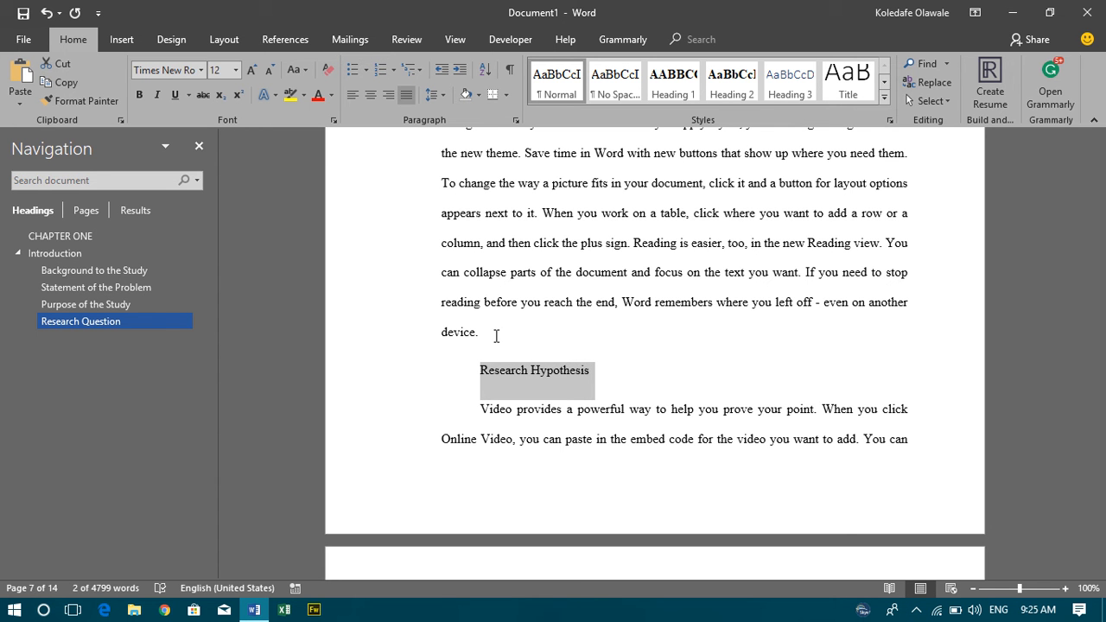
click(741, 98)
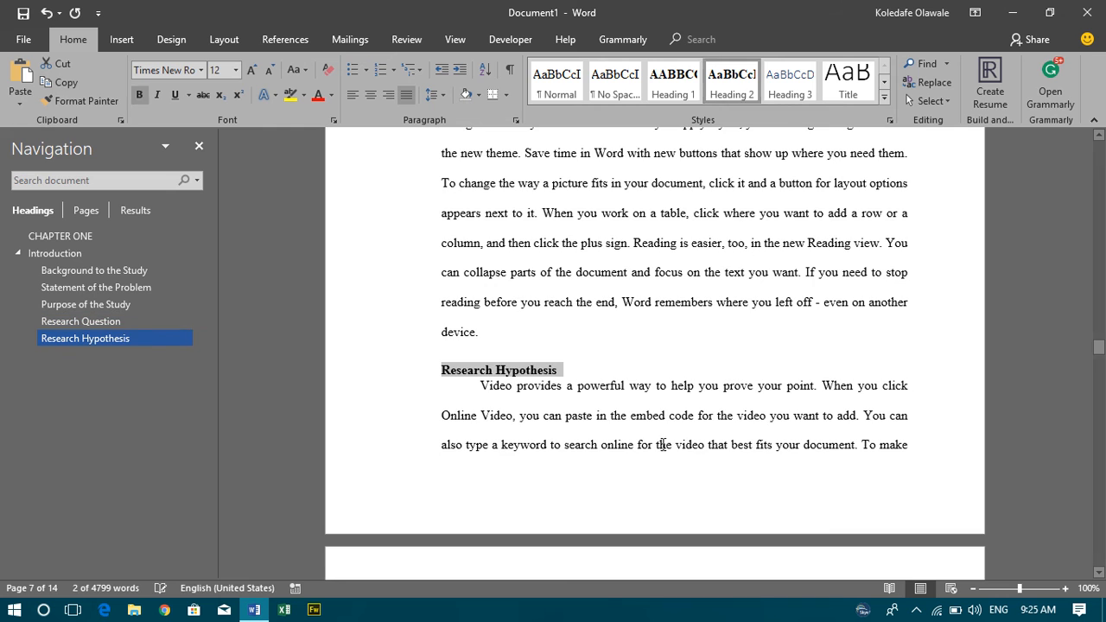
click(647, 467)
Break the Research Hypothesis text after "To make" so "your document look" starts a separate paragraph on the next page, without a blank page between.
scroll(648, 467, down, 15)
scroll(648, 469, up, 1)
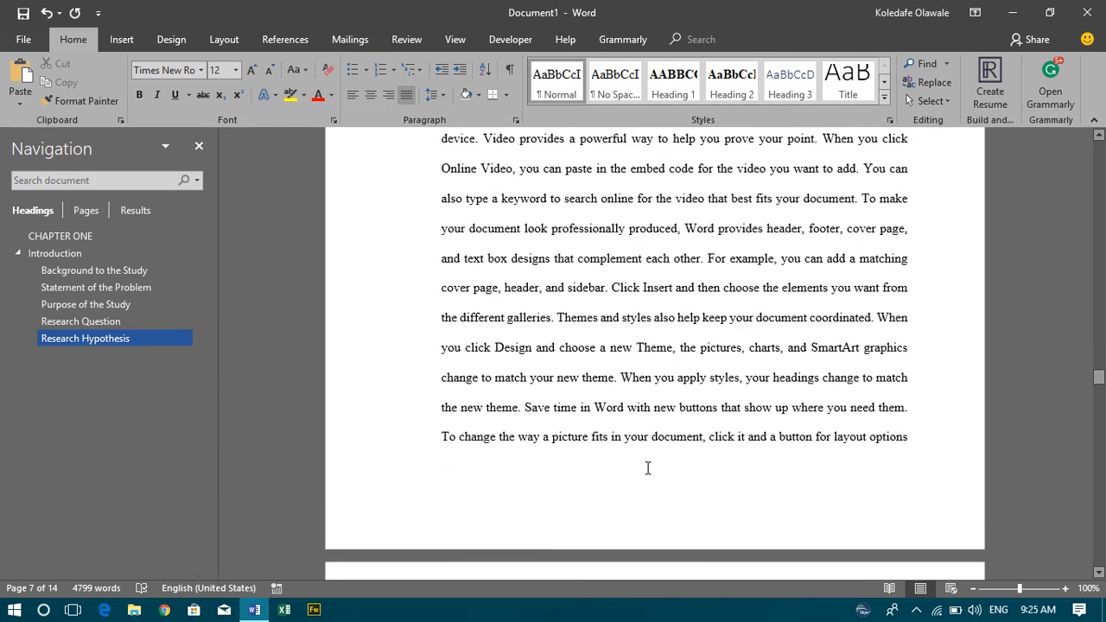
scroll(647, 468, up, 9)
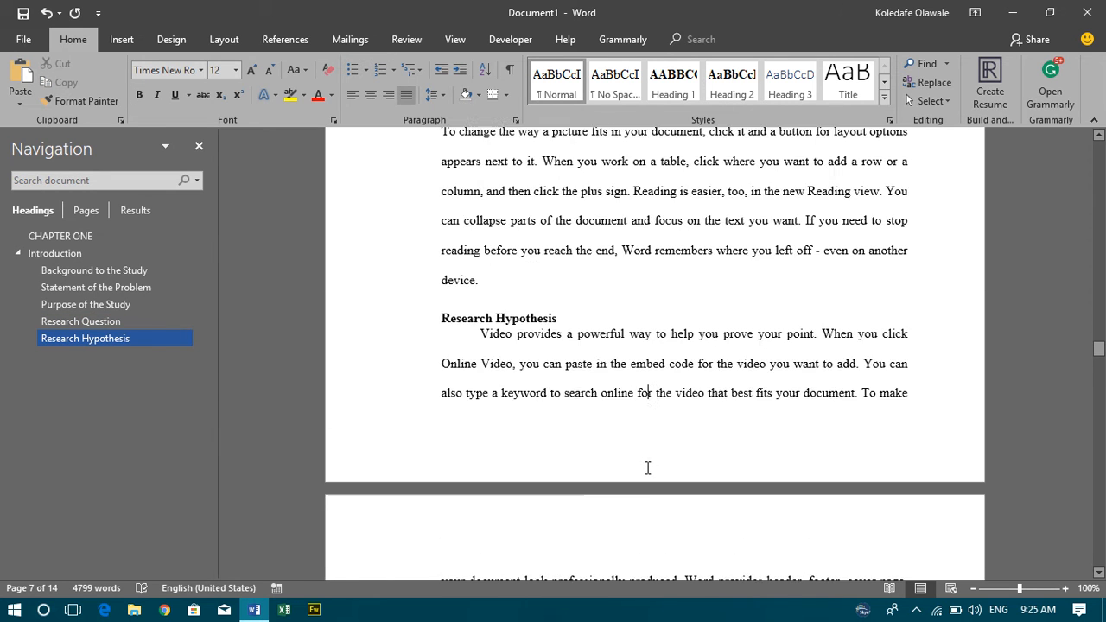
scroll(647, 468, down, 4)
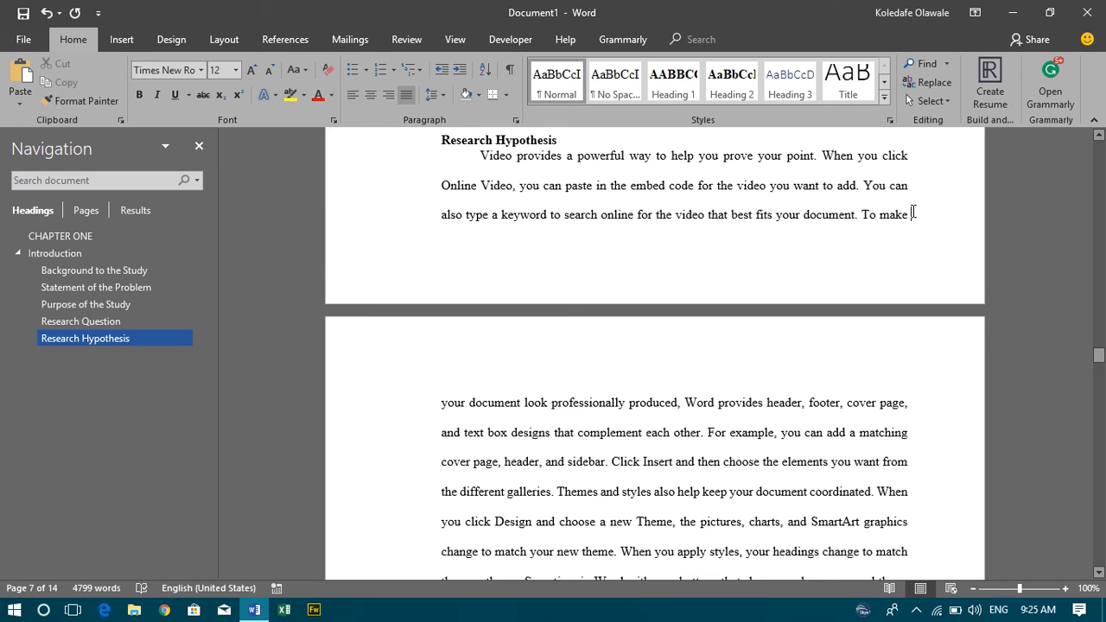
key(ctrl+Return)
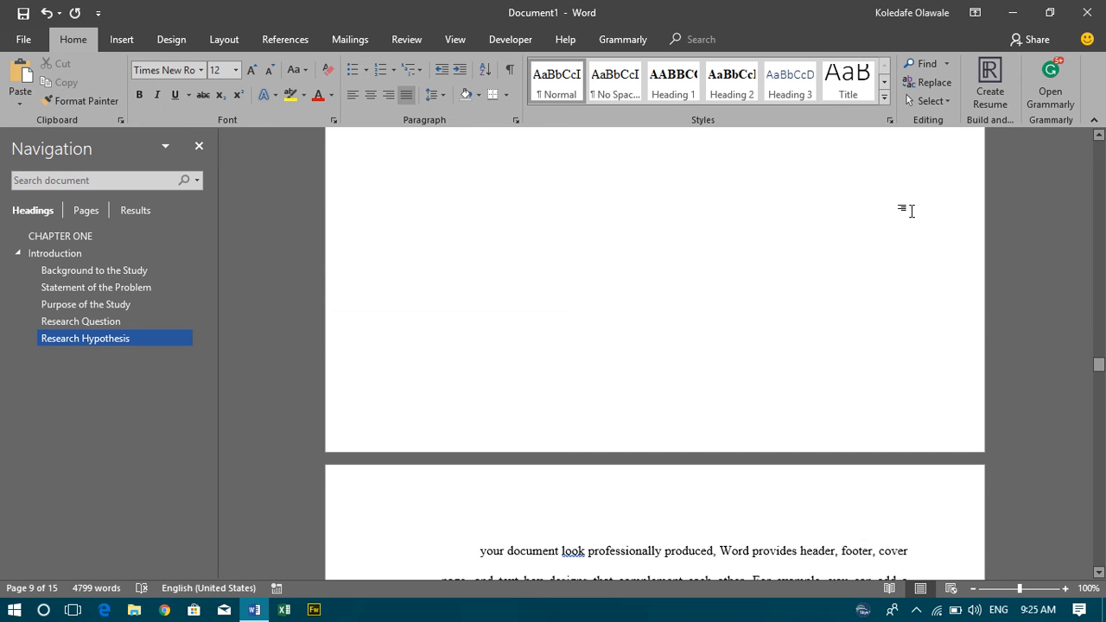
scroll(913, 210, up, 8)
scroll(914, 210, up, 1)
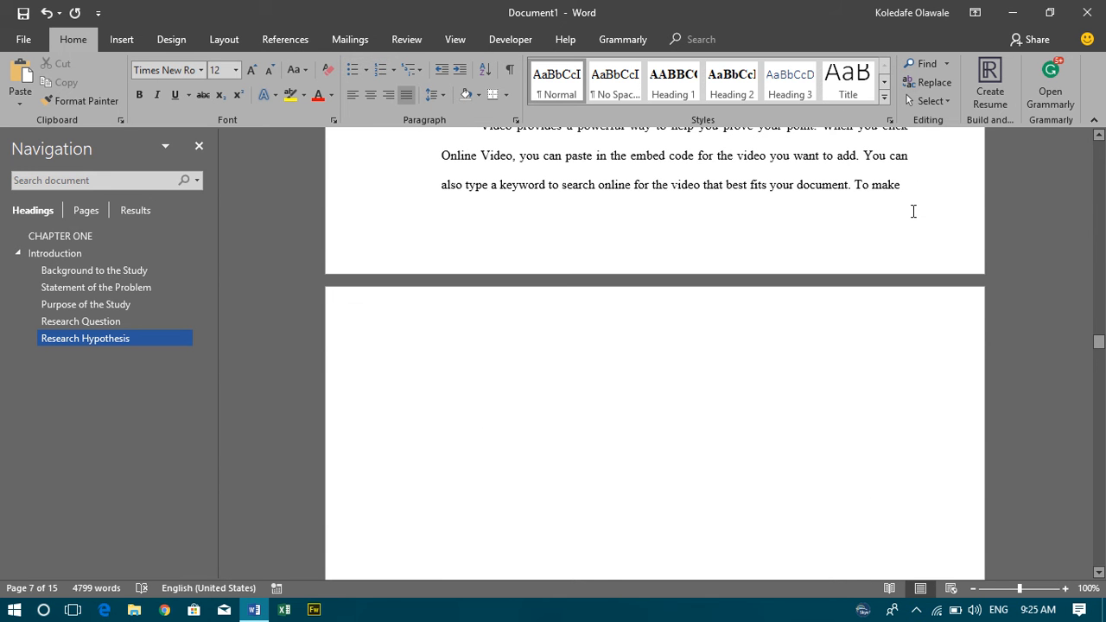
key(BackSpace)
key(Tab)
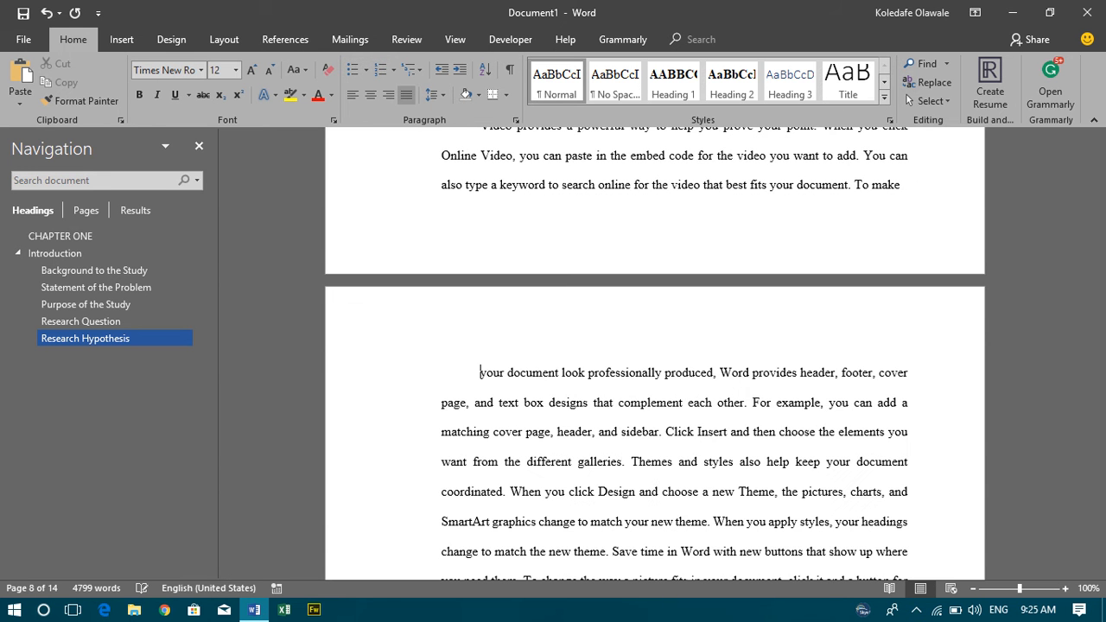
key(ctrl+Return)
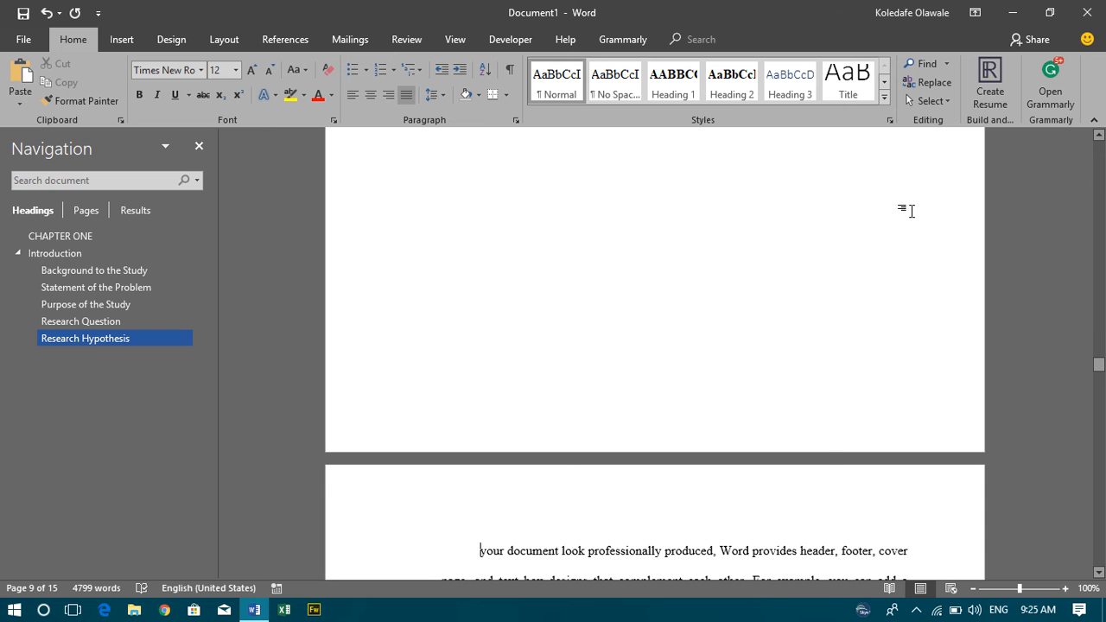
key(Up)
key(BackSpace)
key(BackSpace)
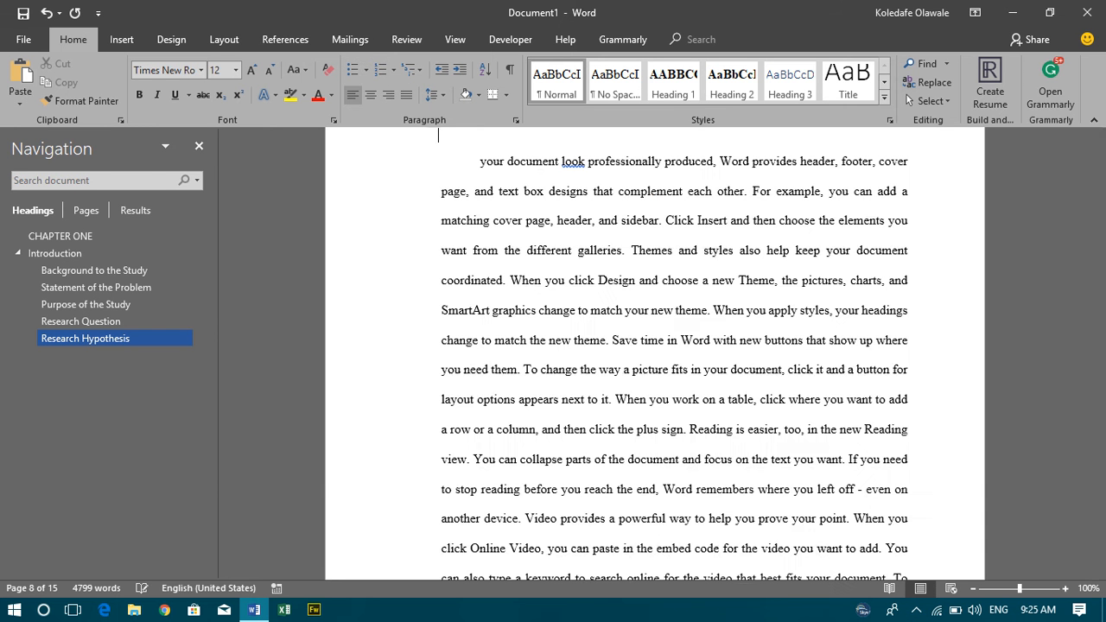
key(Delete)
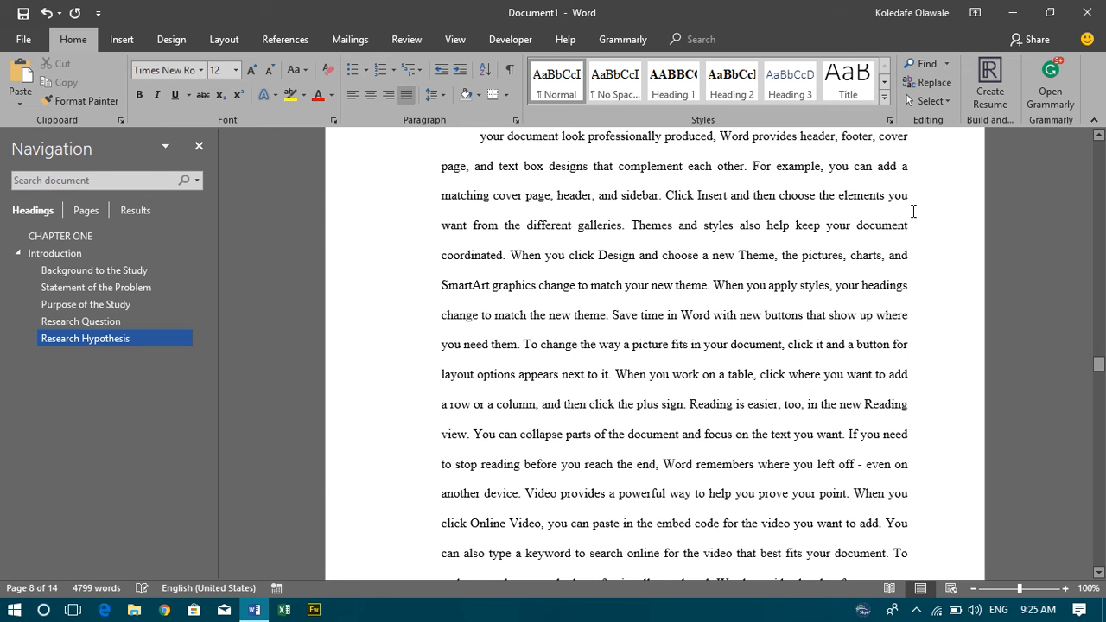
key(ctrl+Return)
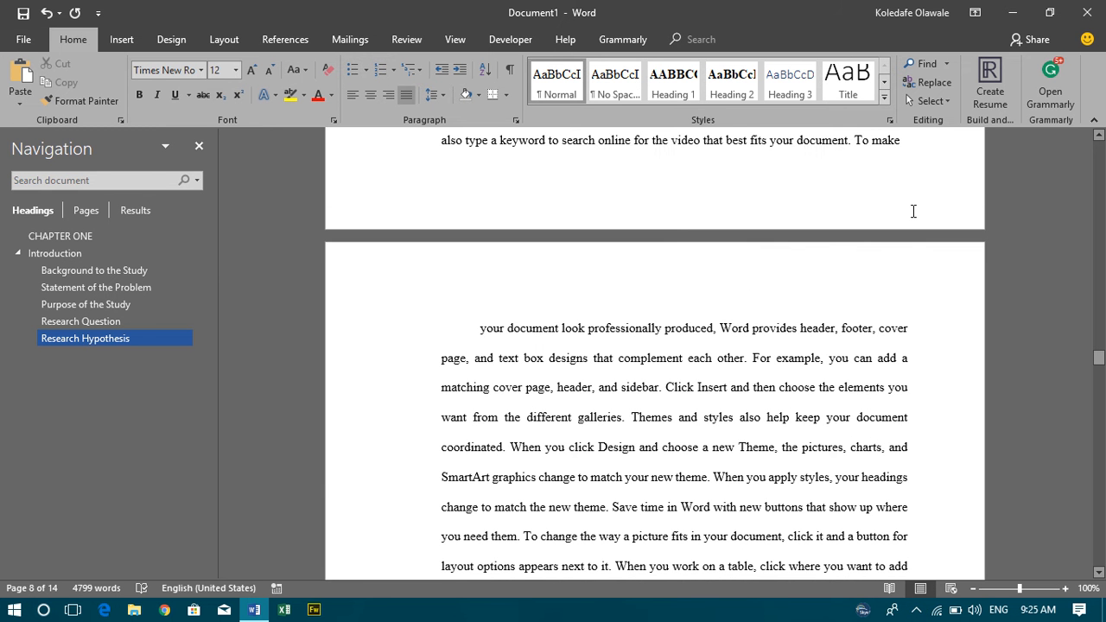
Add the two title lines "Chapter Two" and "Review of Related Literature" above the paragraph starting "your document look".
key(Return)
key(Up)
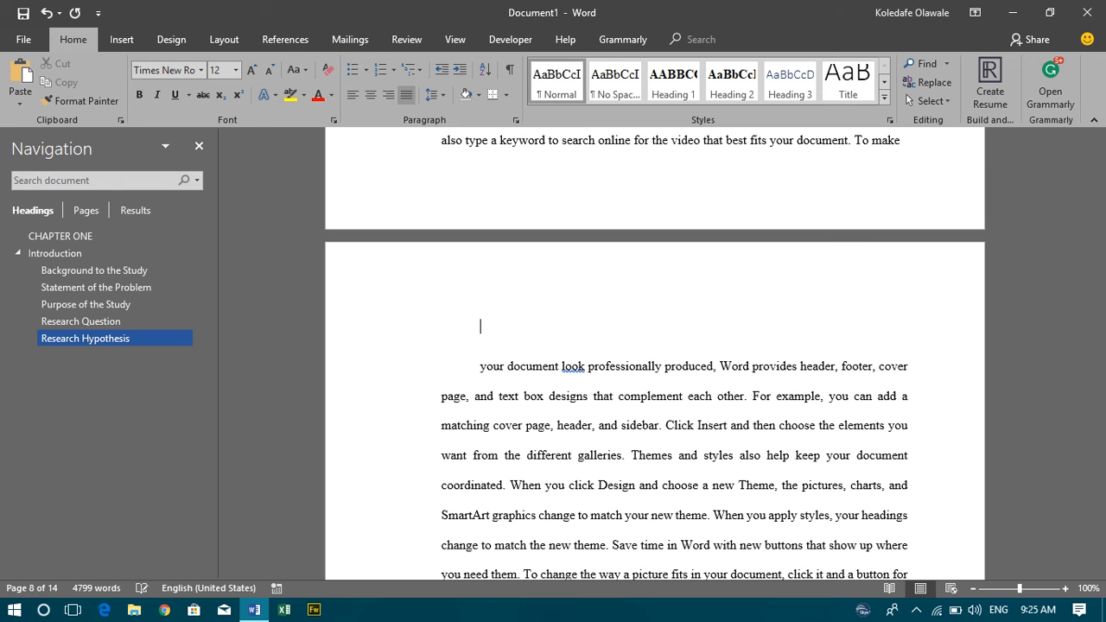
text(Chapter Two)
key(Return)
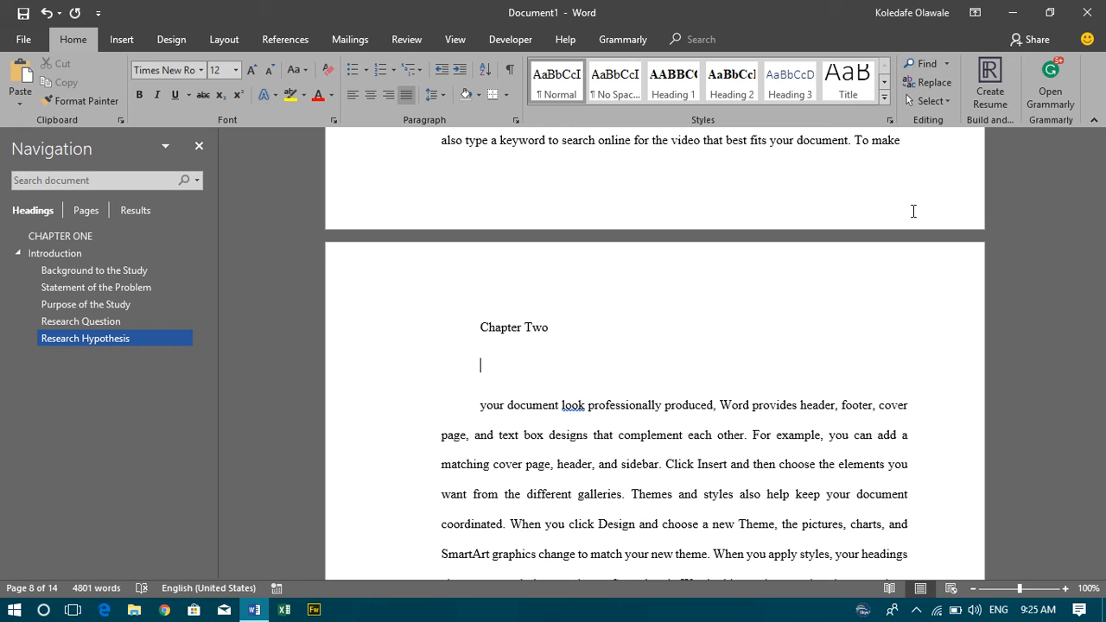
text(R)
text(ev)
text(eiw)
text( of R)
text(elated )
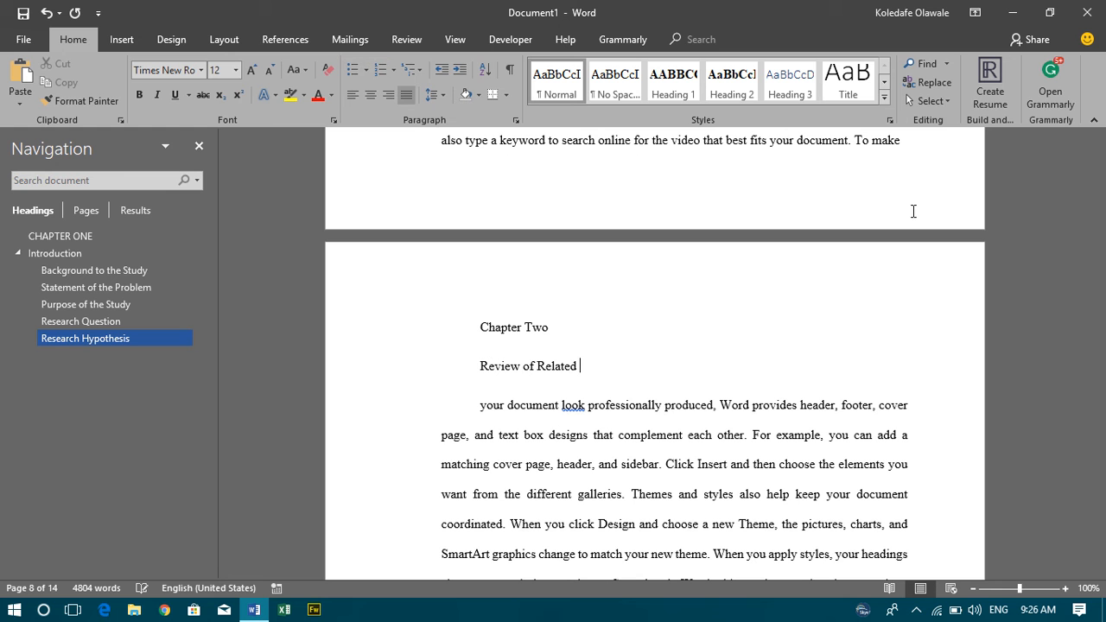
text(Literature)
Apply the Heading 1 style to the "Chapter Two" and "Review of Related Literature" lines.
key(shift+Up)
key(shift+Up)
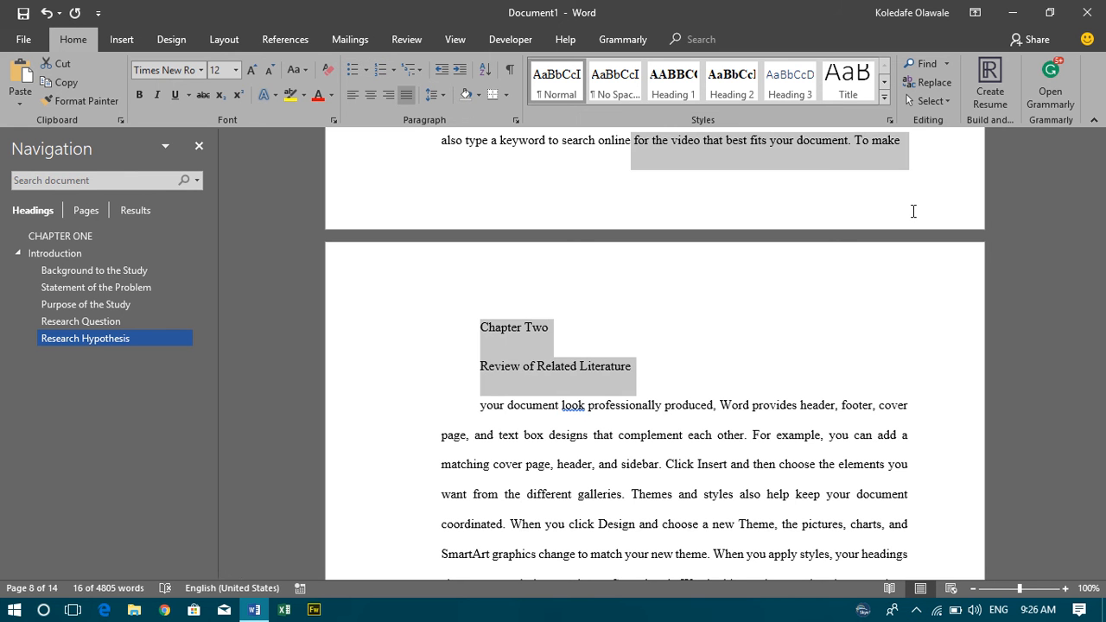
key(shift+Down)
key(shift+Down)
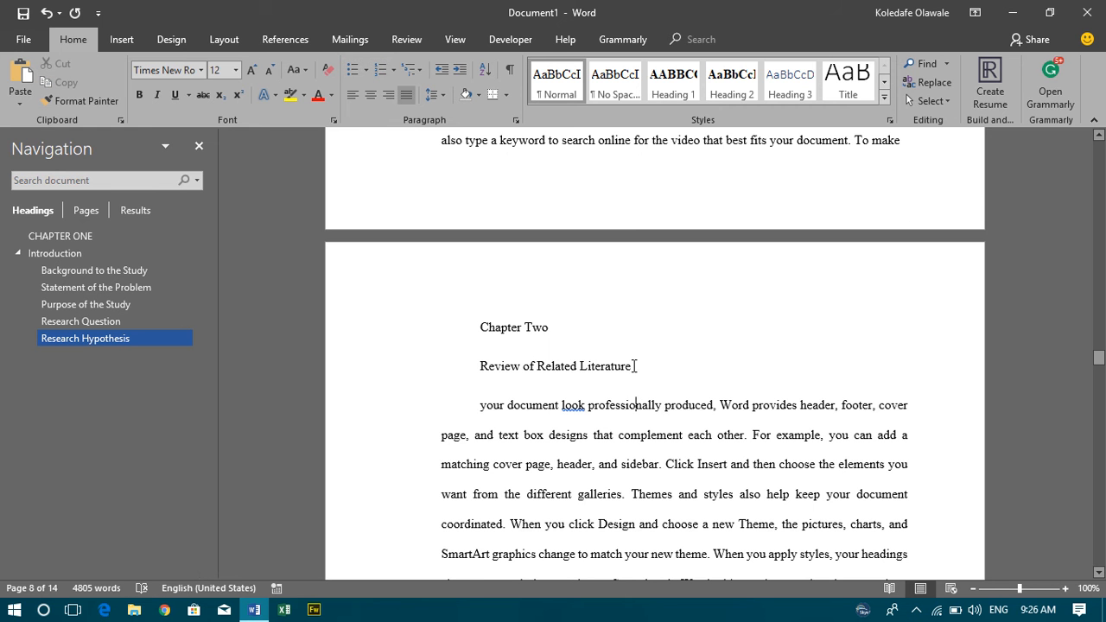
drag(636, 368, 476, 355)
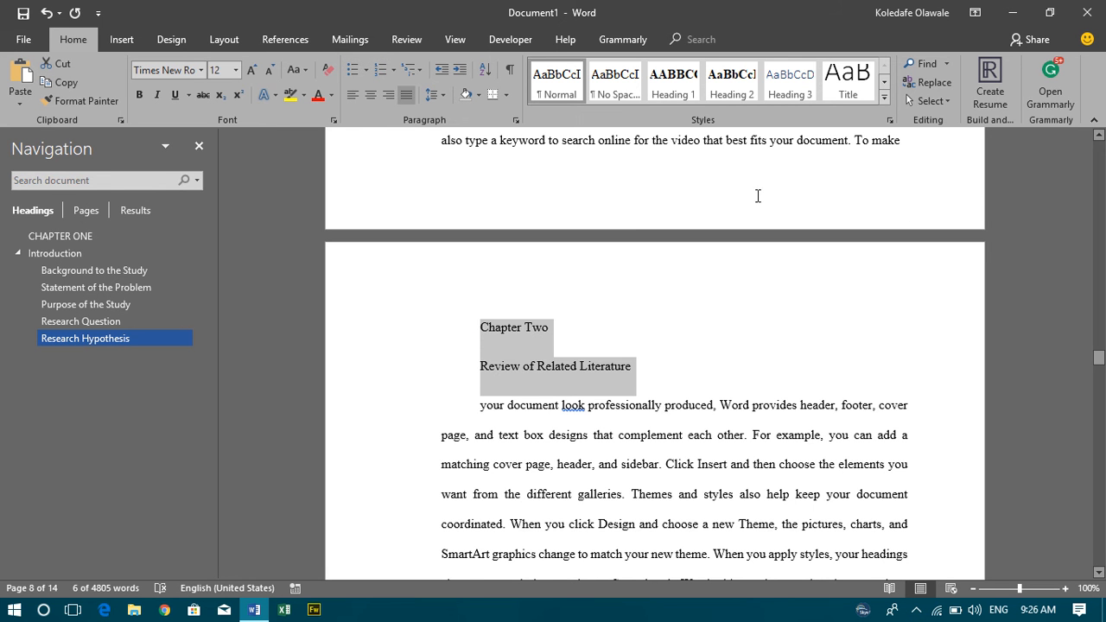
click(674, 79)
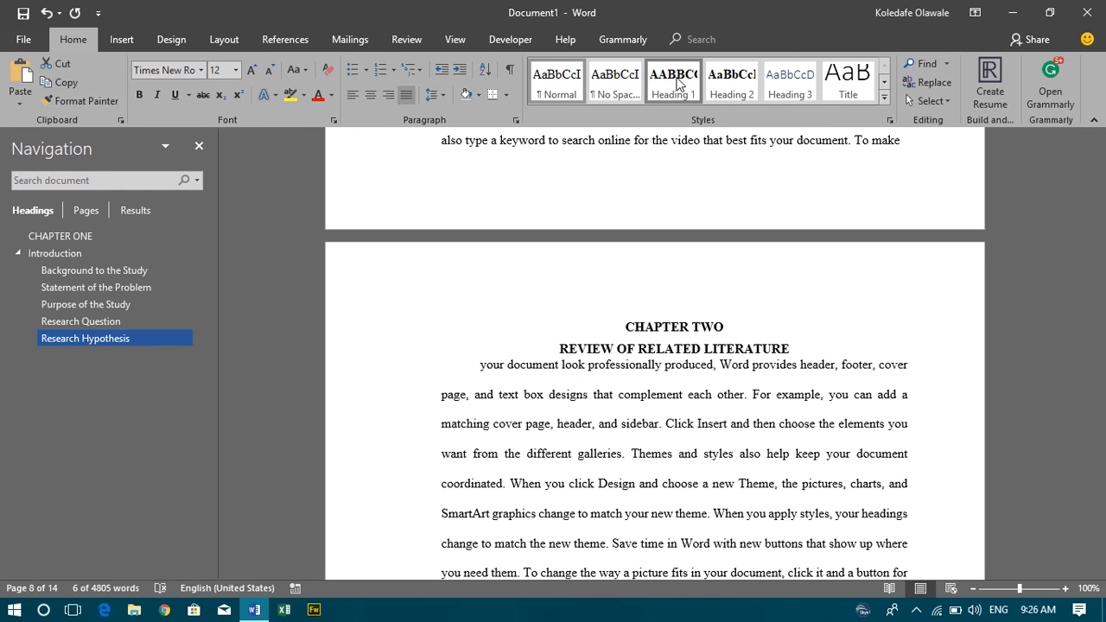
key(Right)
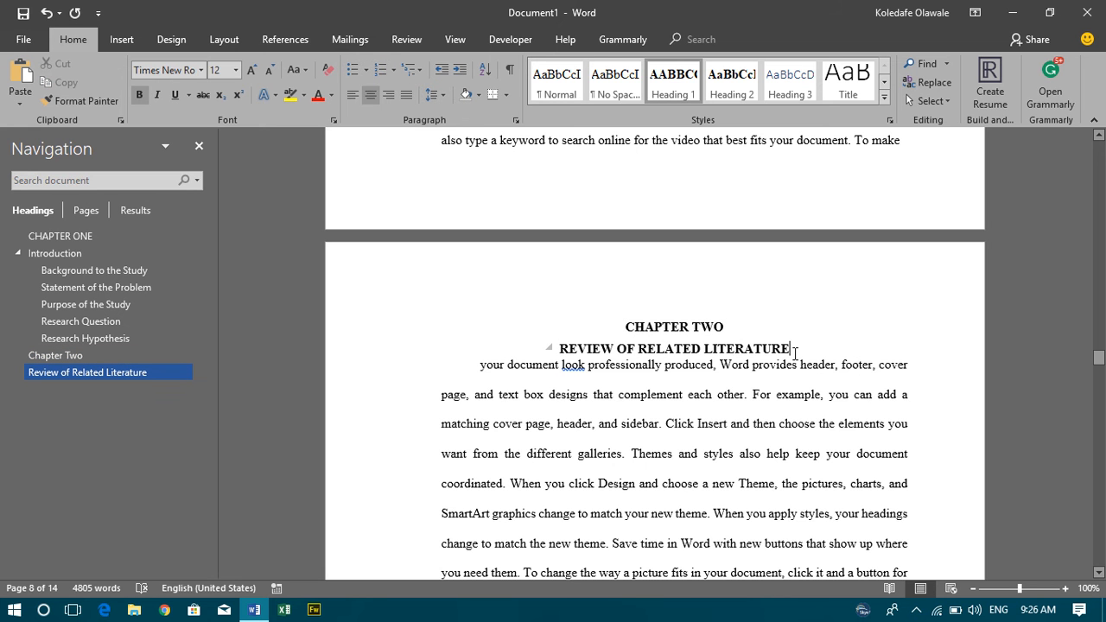
key(Return)
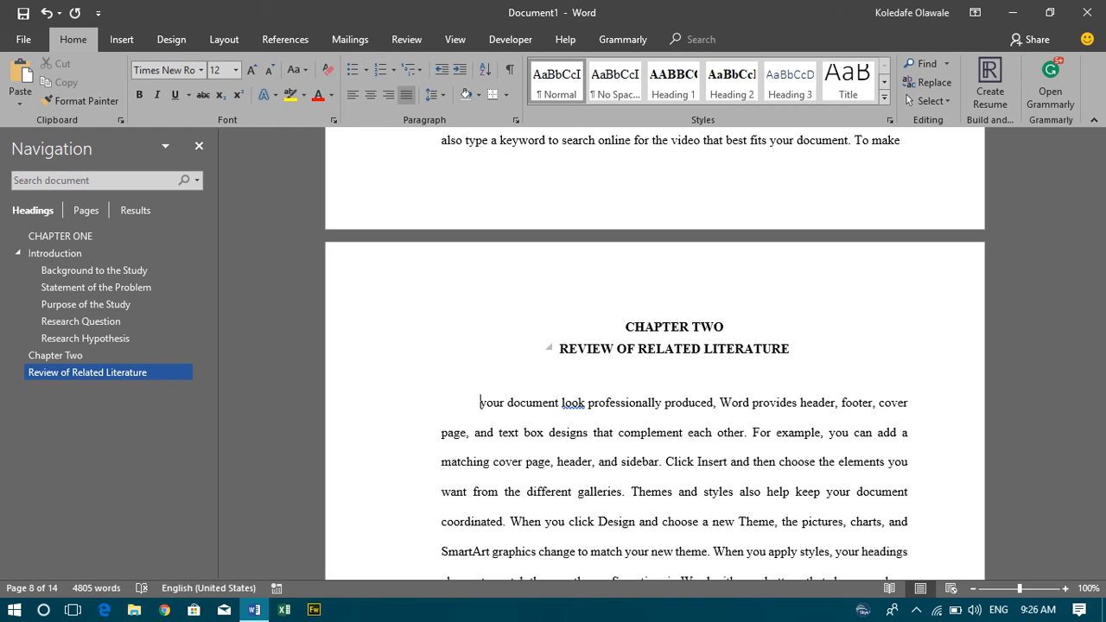
key(BackSpace)
key(BackSpace)
key(BackSpace)
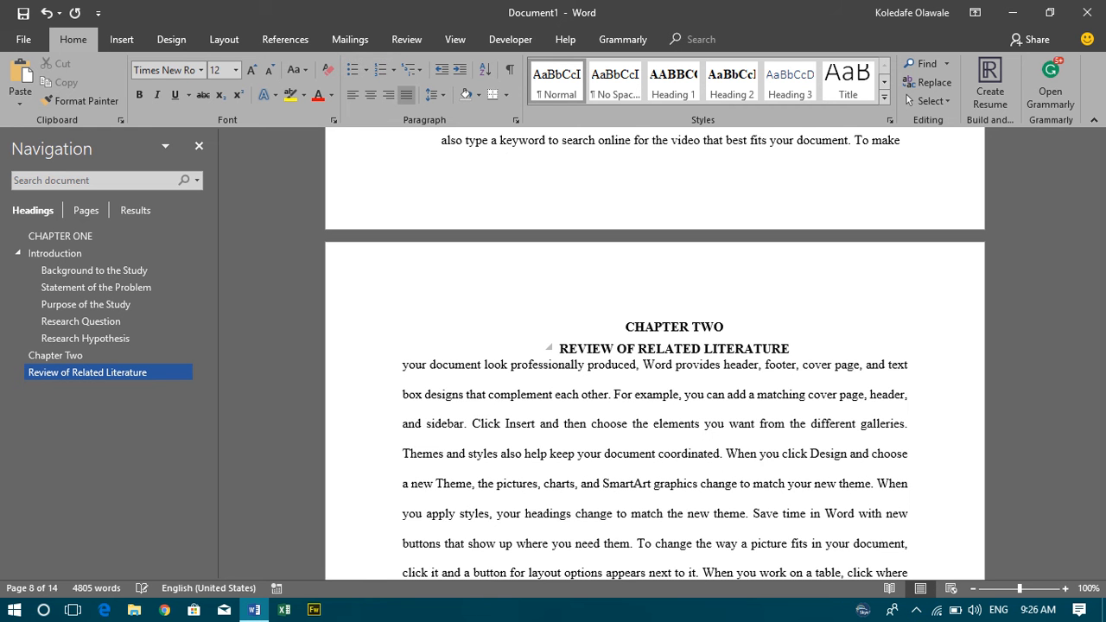
Replace the first letter of the body paragraph under Review of Related Literature with "Literature....." and apply the Normal style to that paragraph.
key(shift+Right)
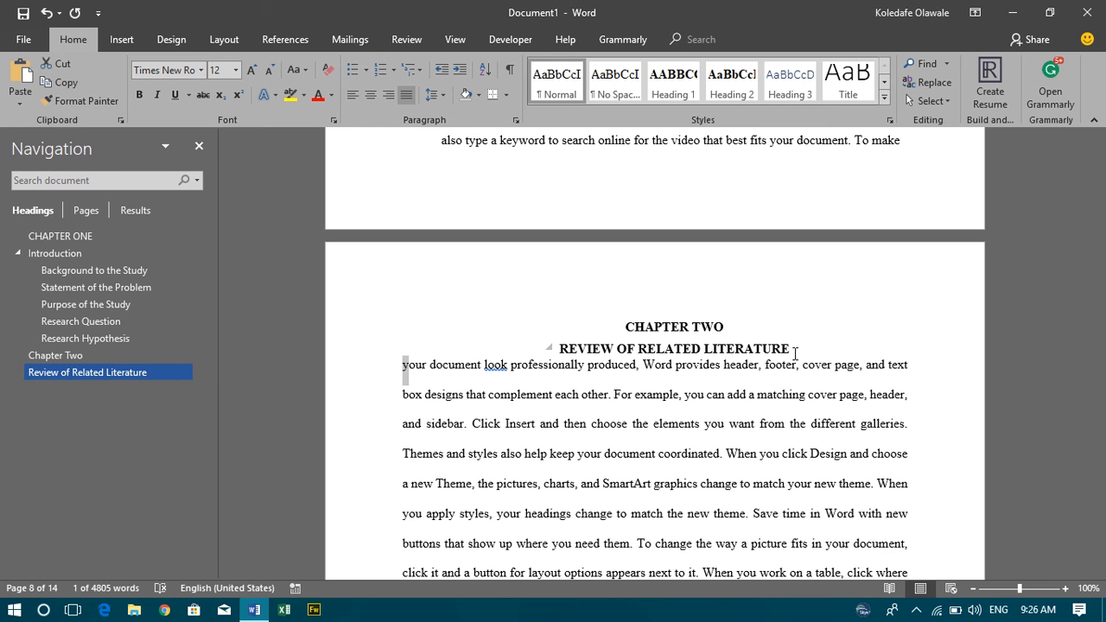
text(L)
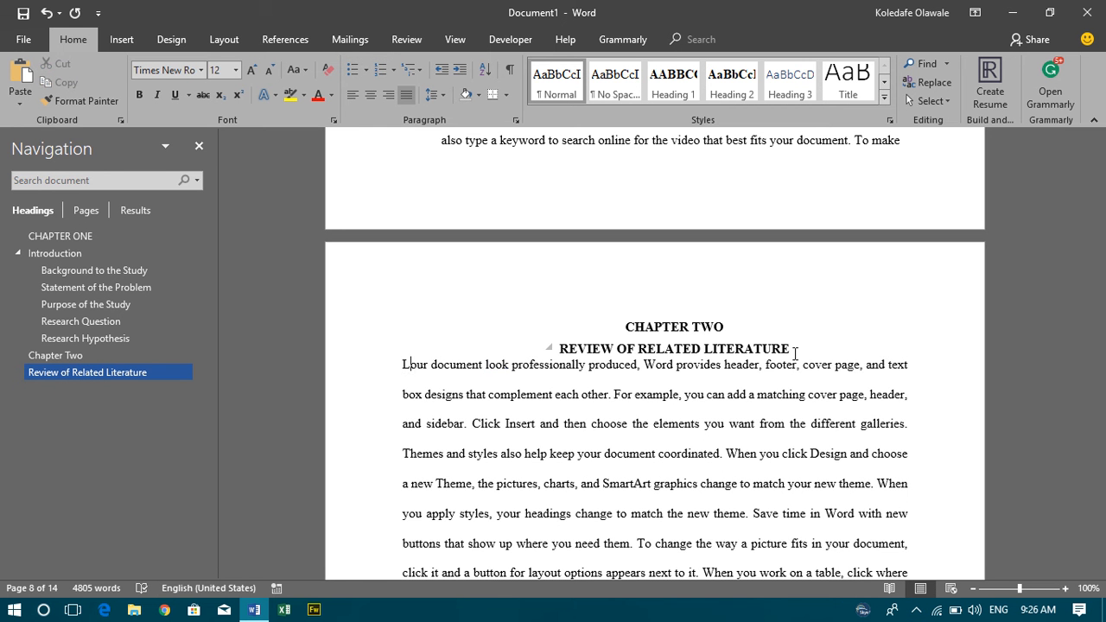
text(itera)
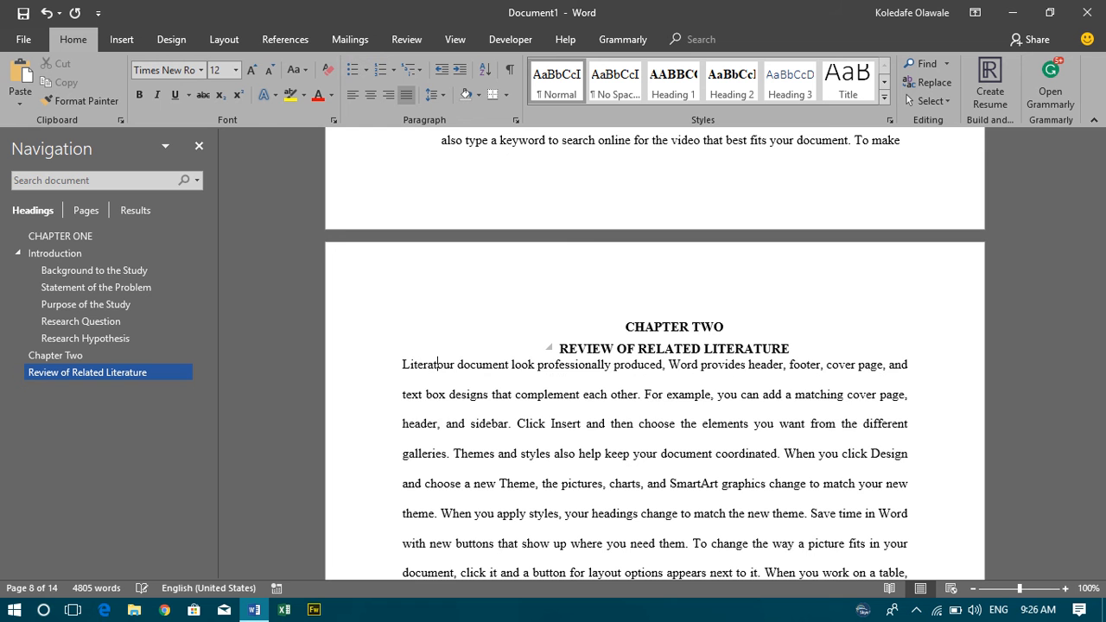
text(ture.....)
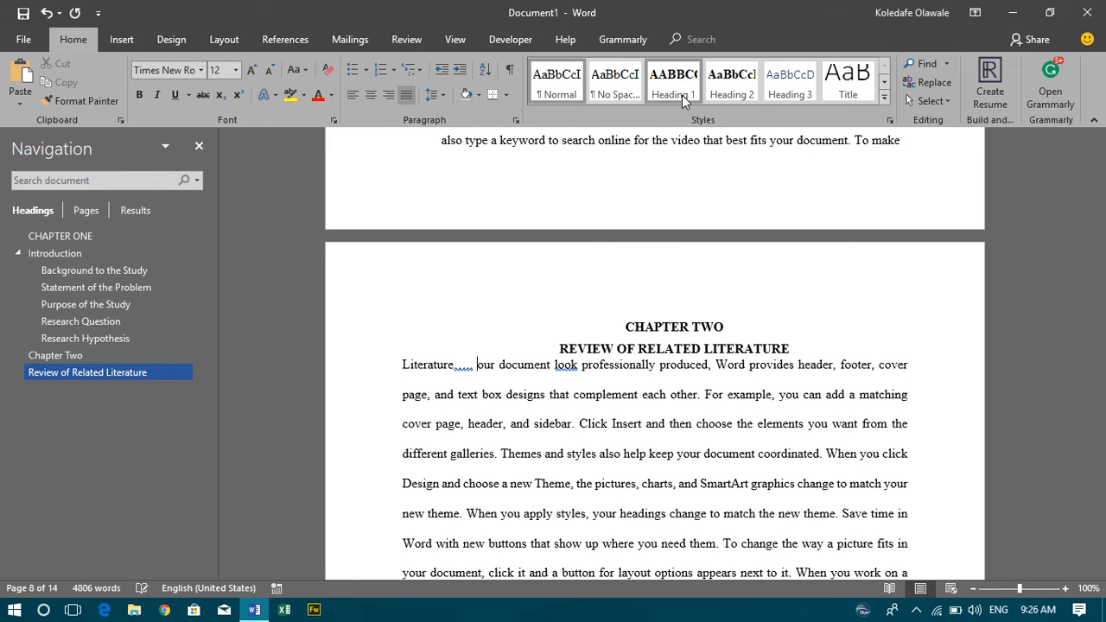
click(553, 82)
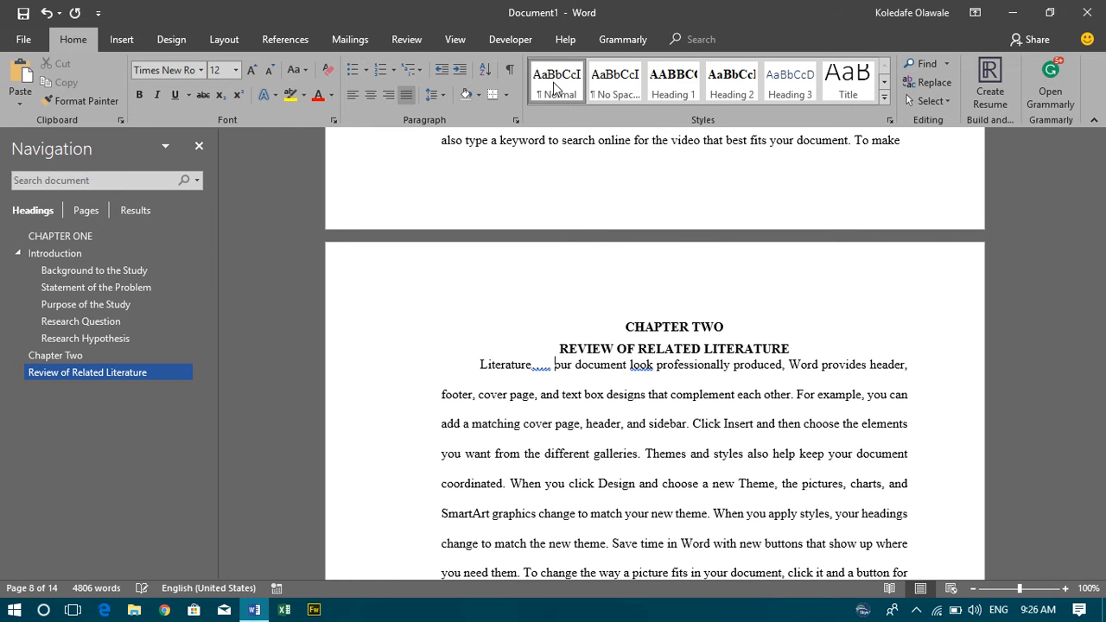
scroll(616, 522, down, 3)
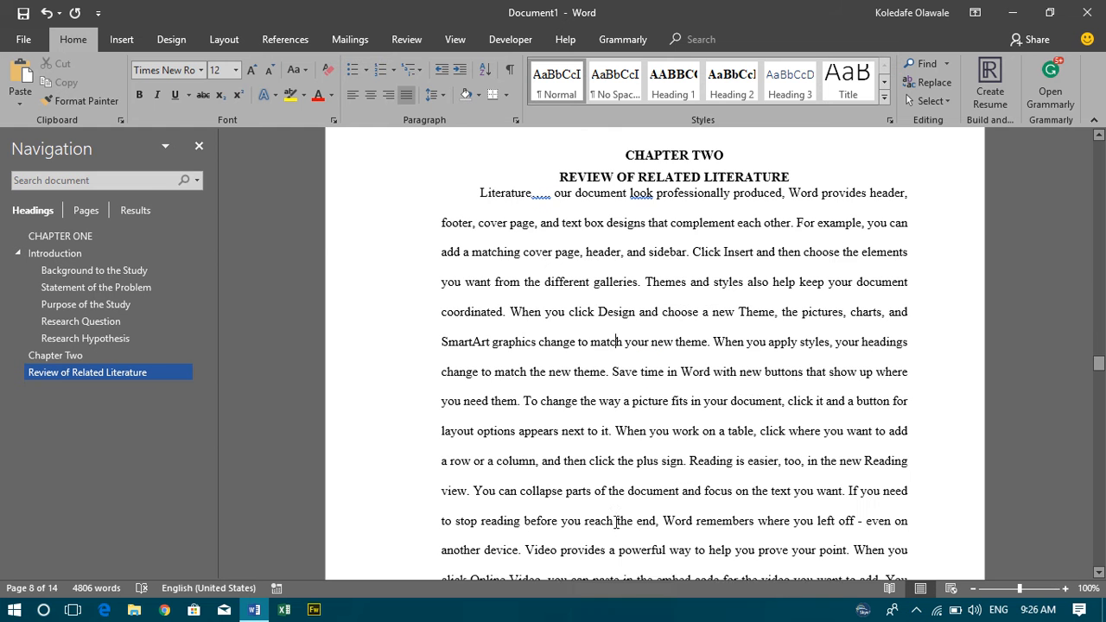
Split the Review of Related Literature paragraph before "to stop reading" and leave an empty line above the new paragraph.
click(606, 259)
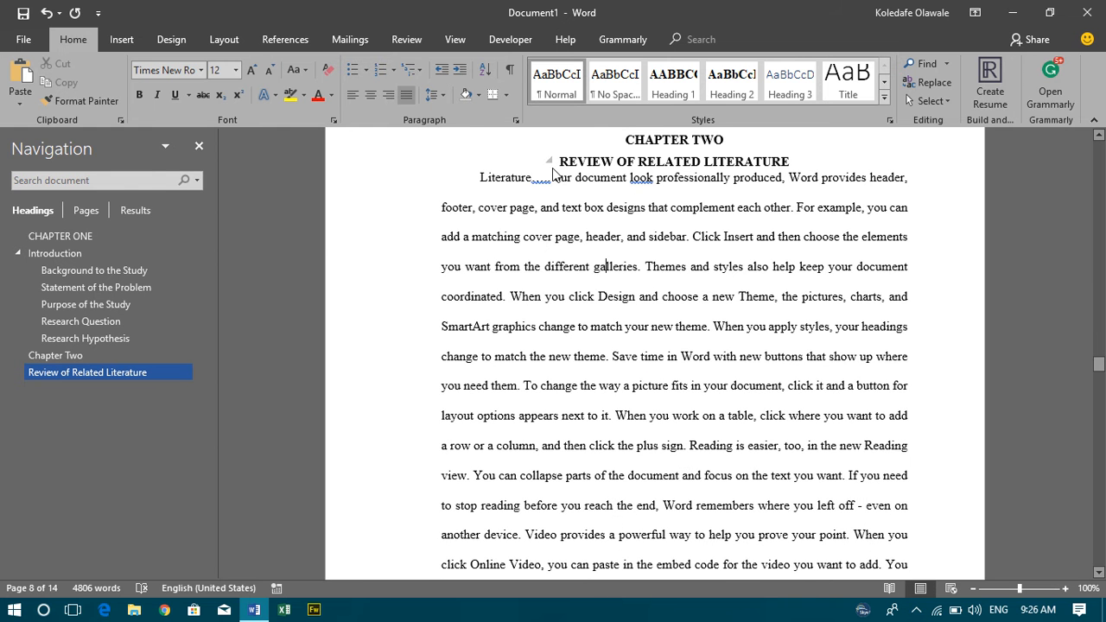
scroll(707, 309, down, 3)
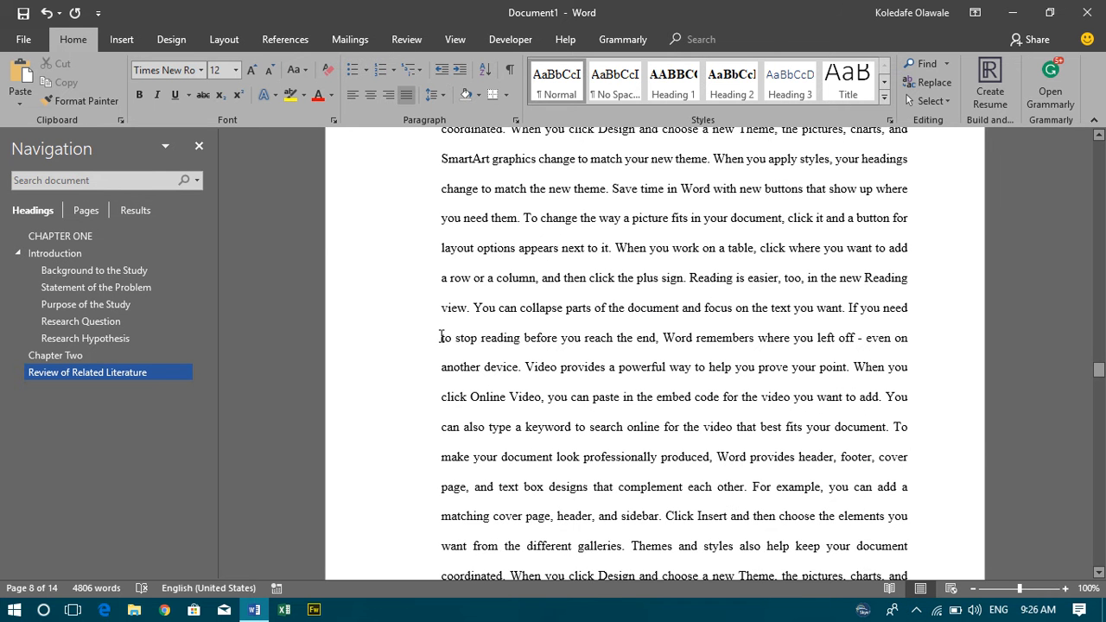
click(441, 337)
key(Return)
key(Tab)
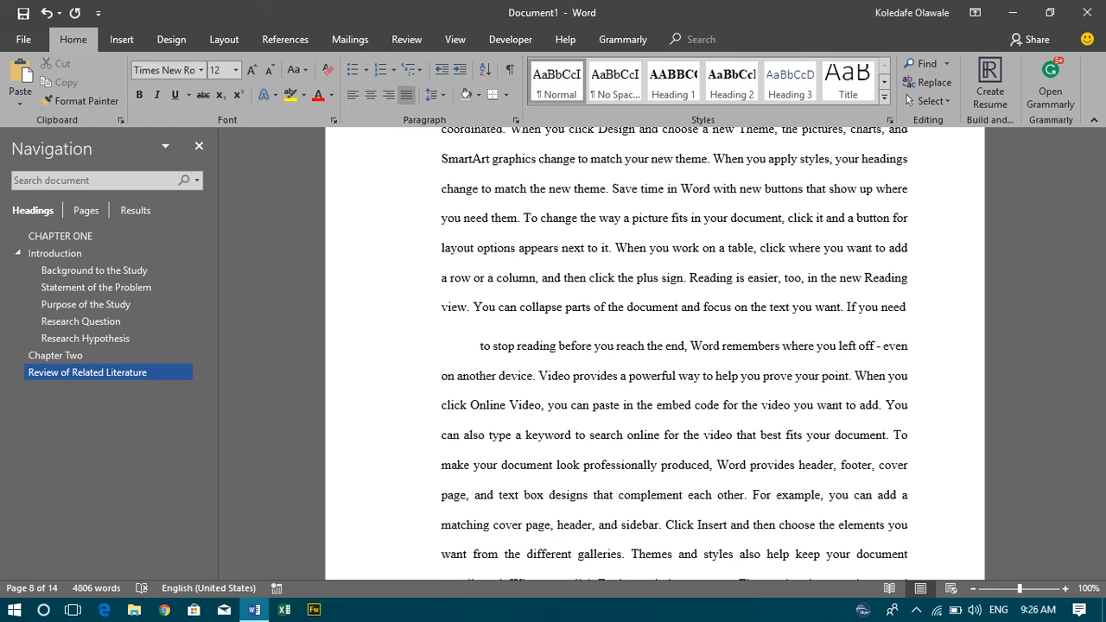
key(Return)
key(Up)
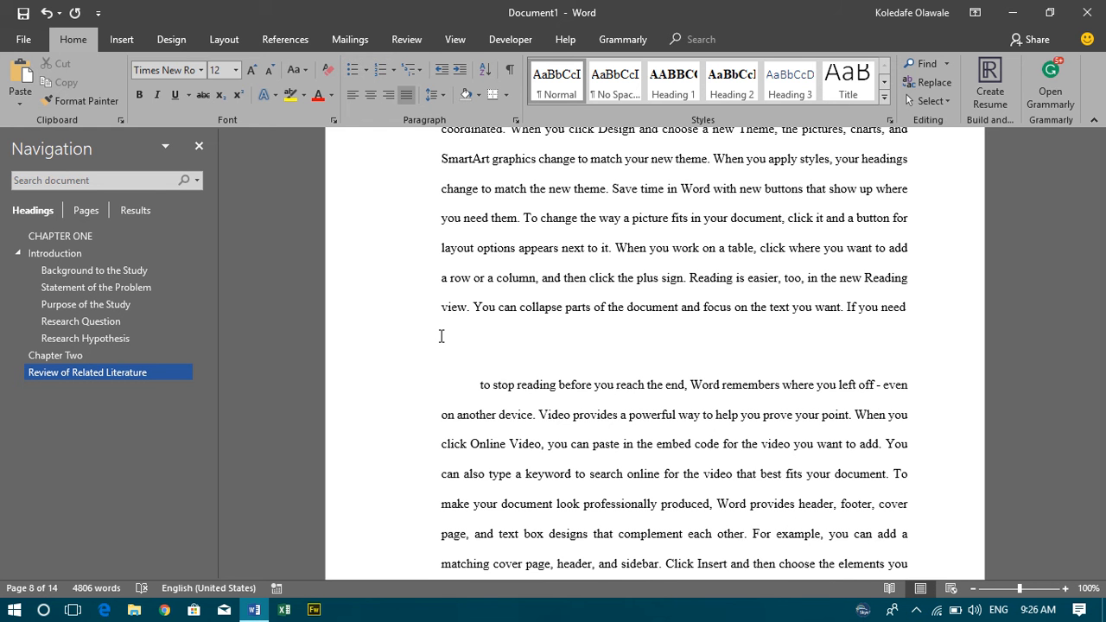
Enter the subheading "The proliferation of Mobile App in the 21st Century" on the empty line, with a space after "The".
text(The prolifiration of)
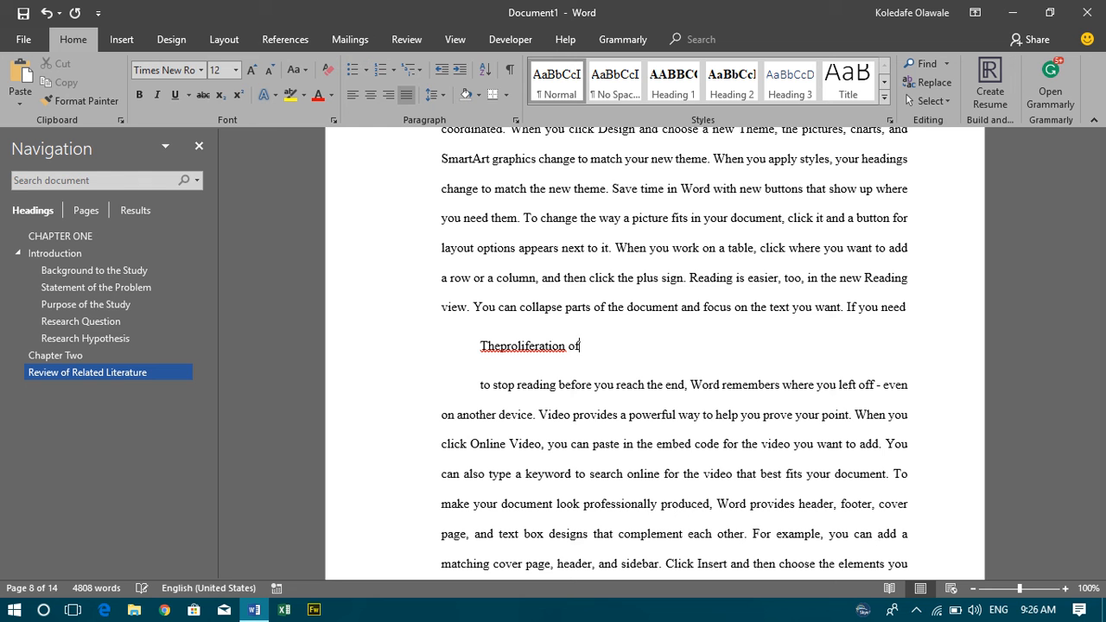
text( Mobile App in the)
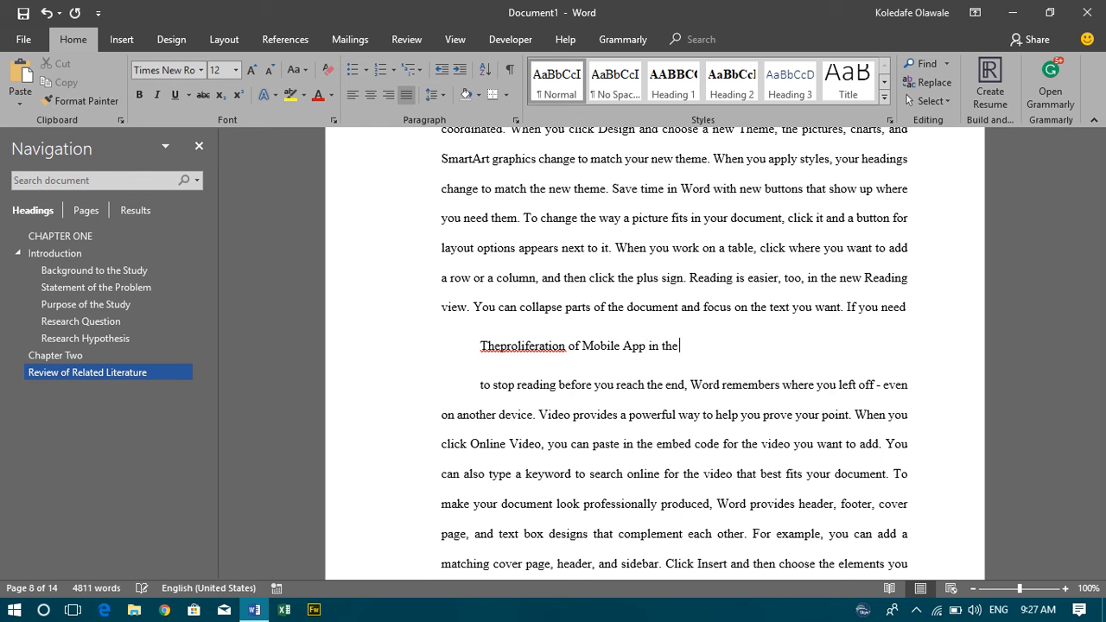
text( 21st Cent)
key(ctrl+shift+Left)
key(ctrl+shift+Left)
key(ctrl+shift+Left)
key(ctrl+shift+Left)
key(ctrl+shift+Left)
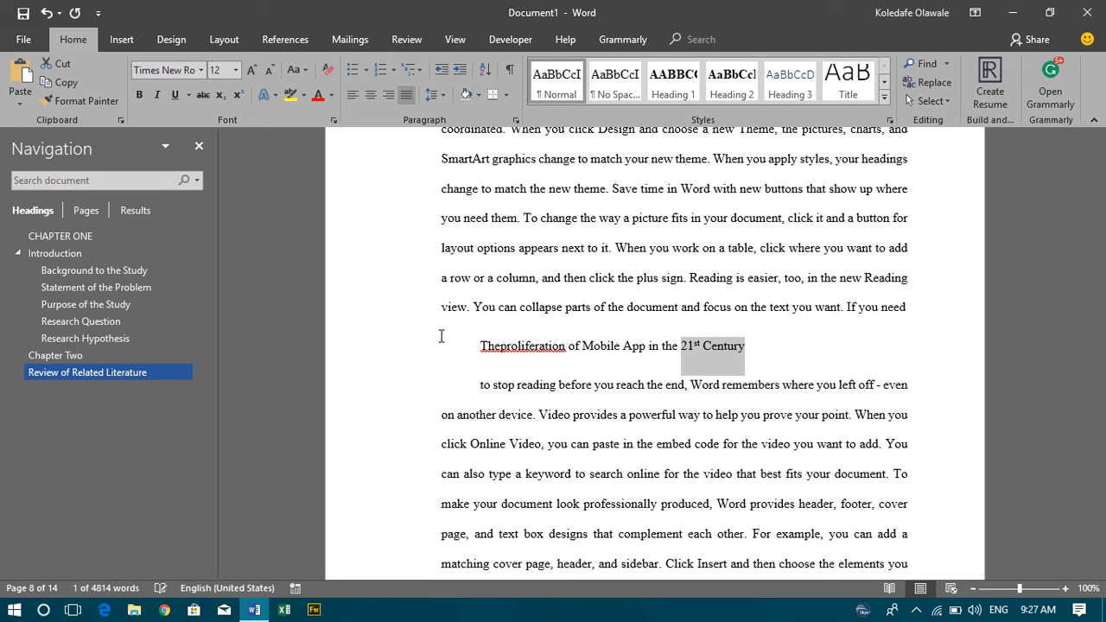
click(502, 347)
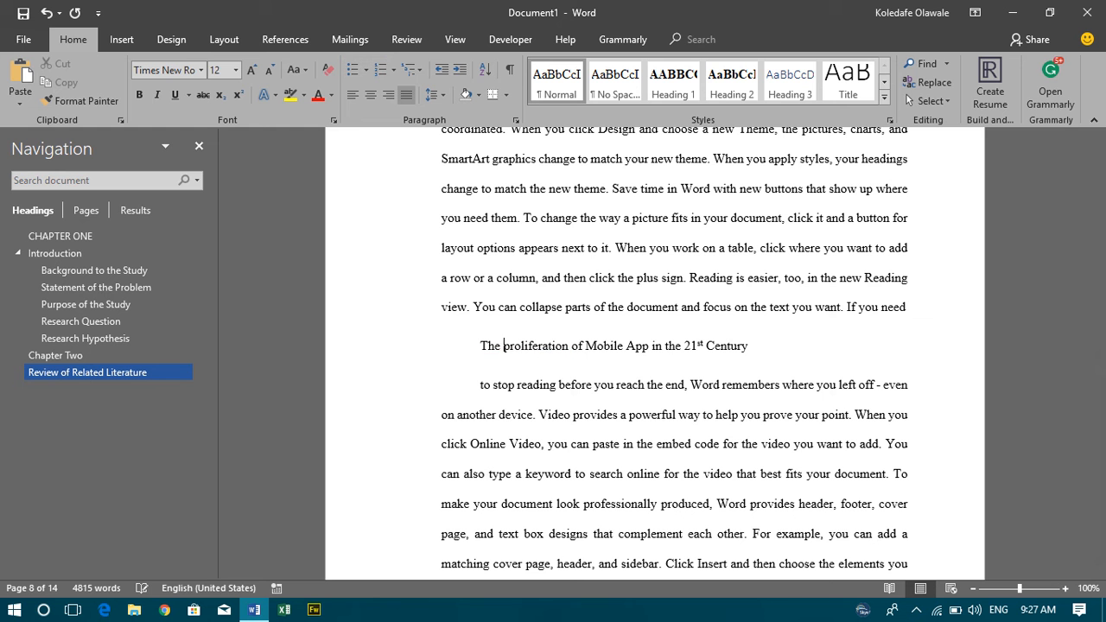
Apply the Heading 2 style to the line "The proliferation of Mobile App in the 21st Century".
drag(751, 346, 469, 348)
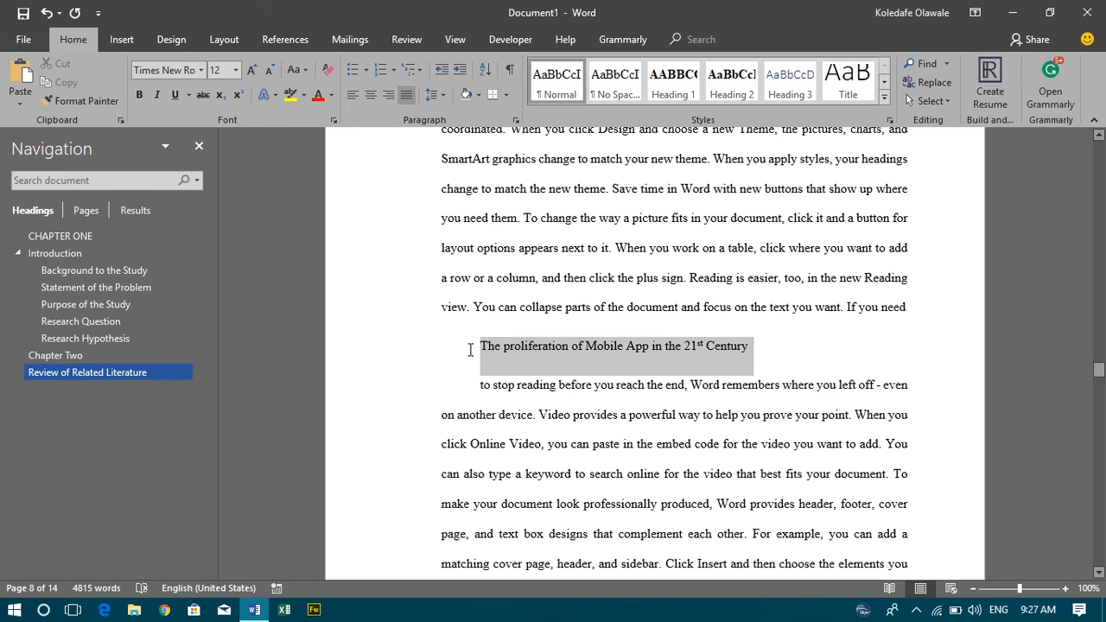
click(679, 93)
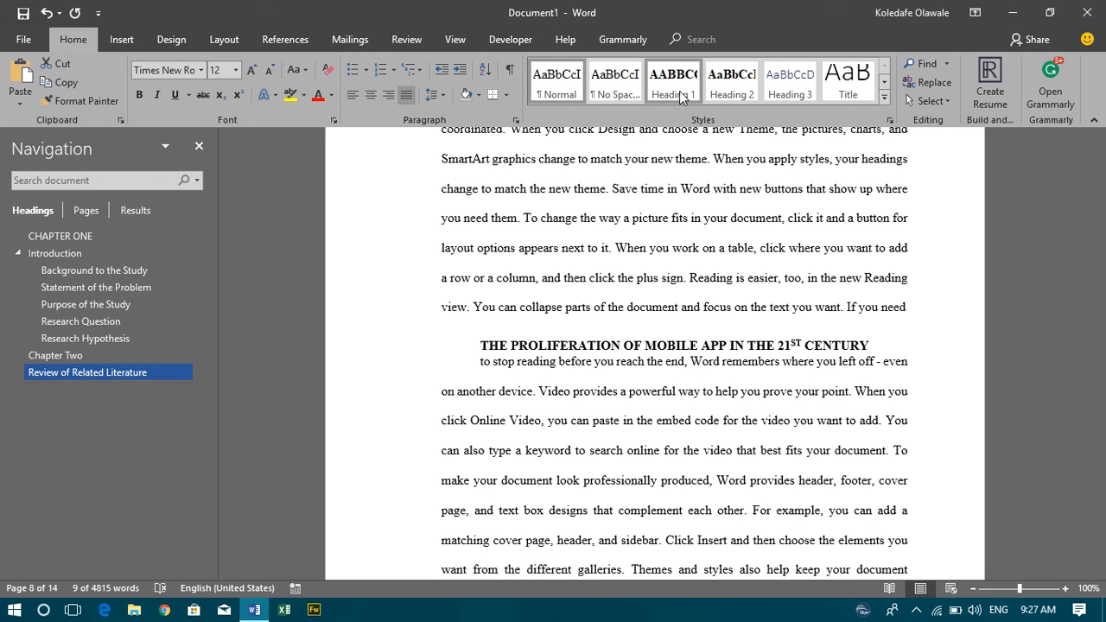
click(728, 86)
click(630, 404)
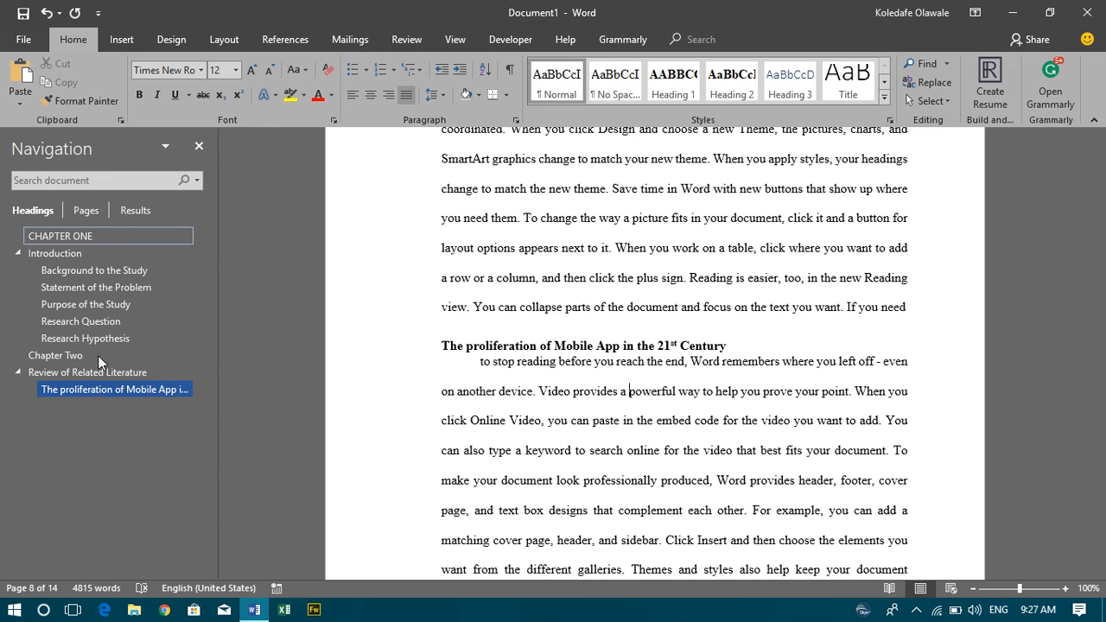
On page 9, add the line "Effect of Smartphones on student performance" above the paragraph starting "Video provides a powerful way".
scroll(662, 539, down, 10)
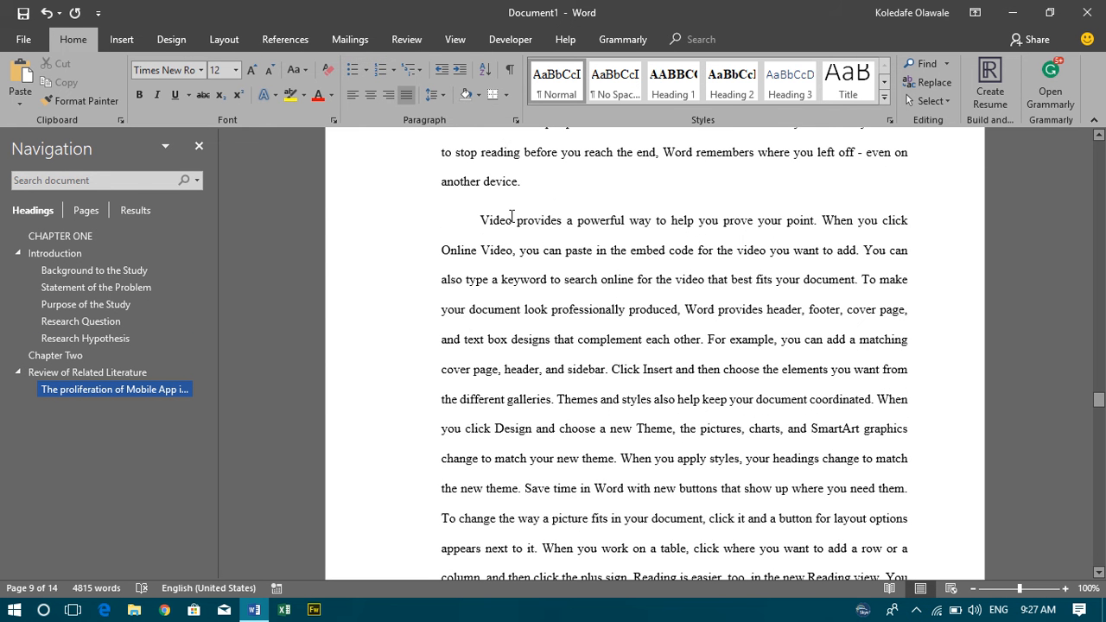
click(532, 182)
key(Return)
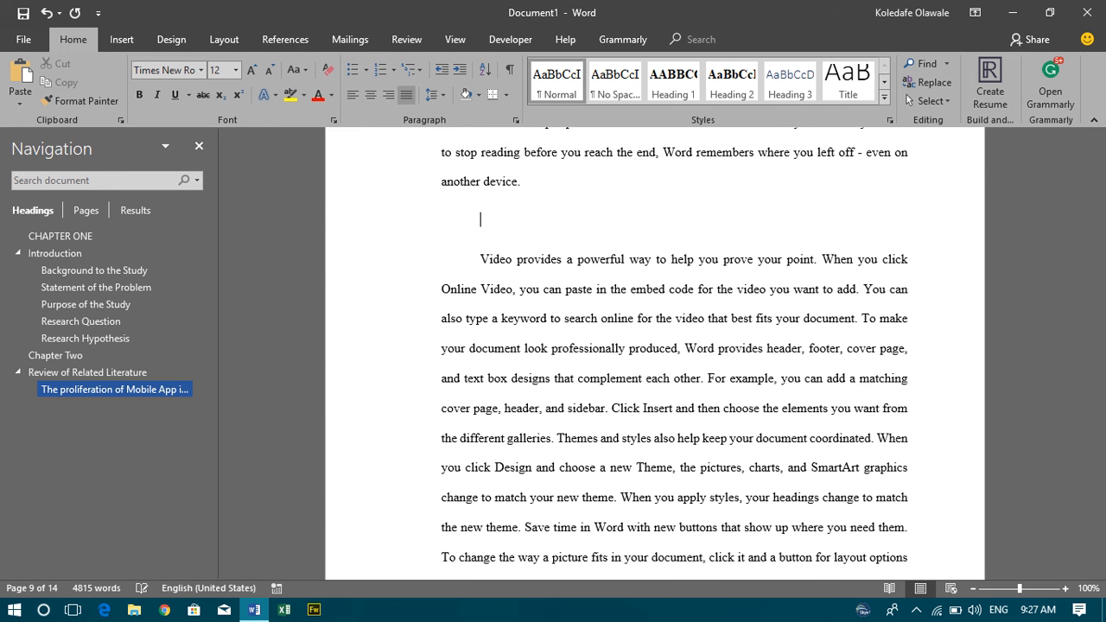
text(Effect of Smartphones)
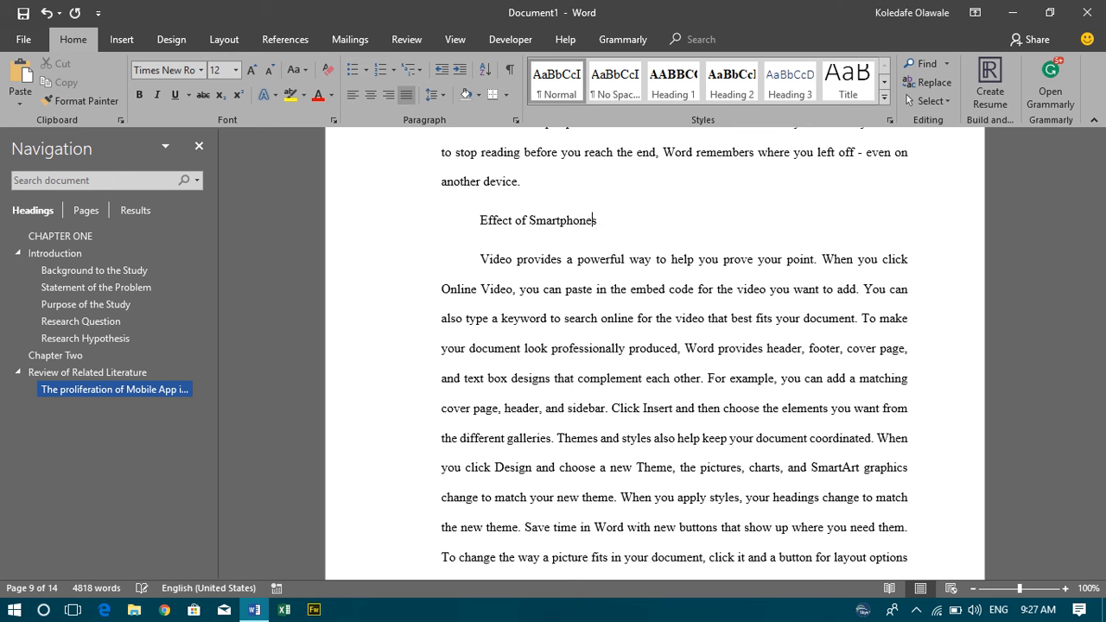
text( on student perform)
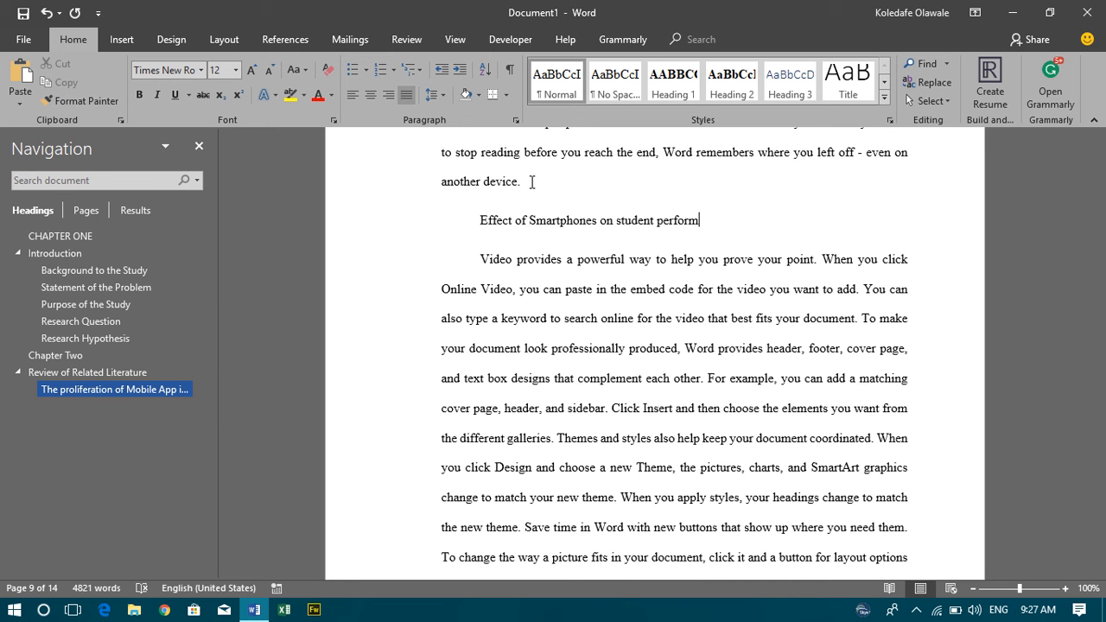
text(ance)
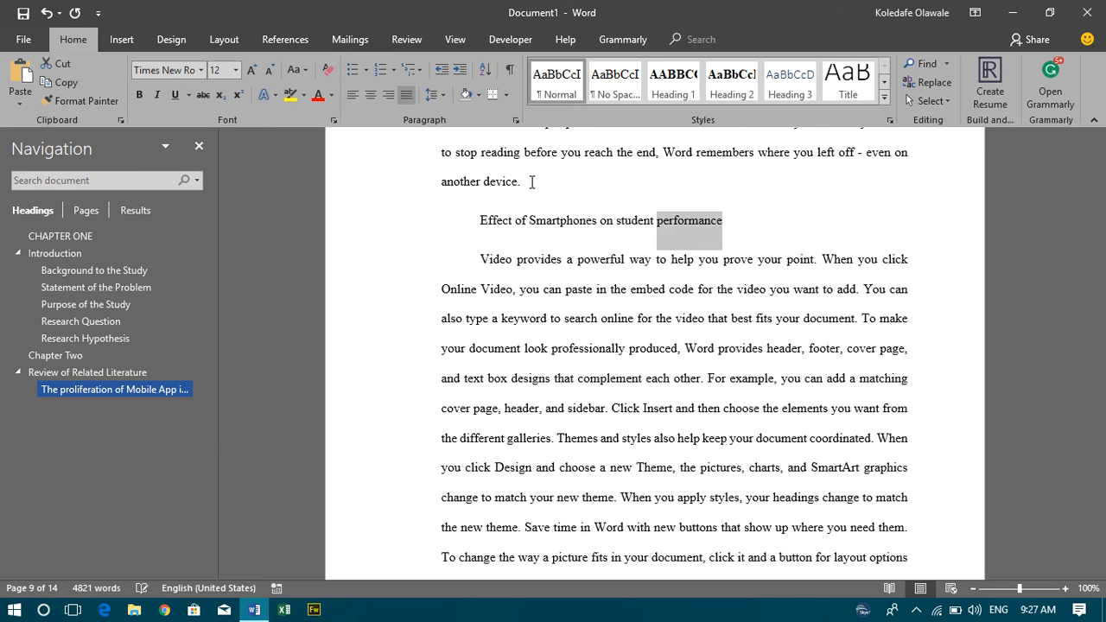
Apply the Heading 2 style to the "Effect of Smartphones on student performance" line.
key(ctrl+shift+Left)
key(ctrl+shift+Left)
key(ctrl+shift+Left)
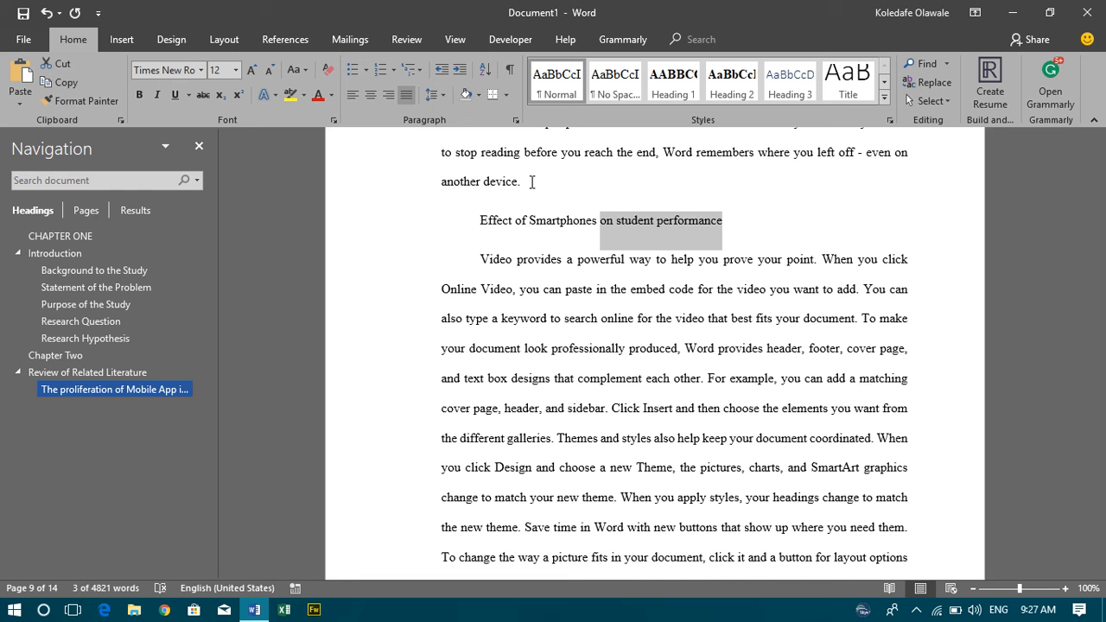
key(ctrl+shift+Left)
key(ctrl+shift+Left)
key(ctrl+shift+Left)
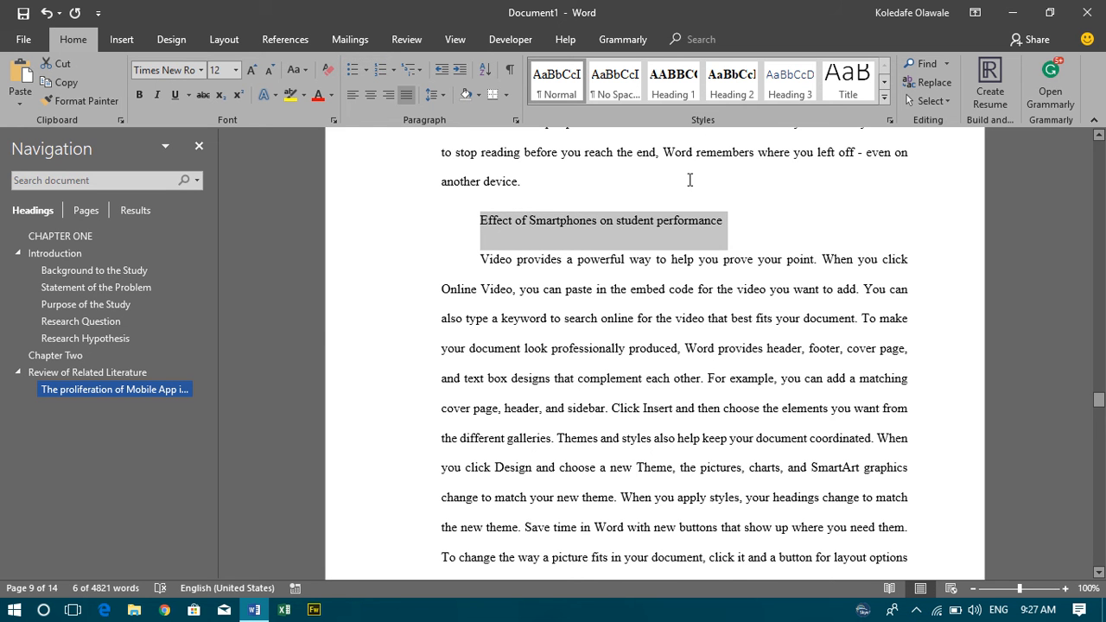
click(732, 82)
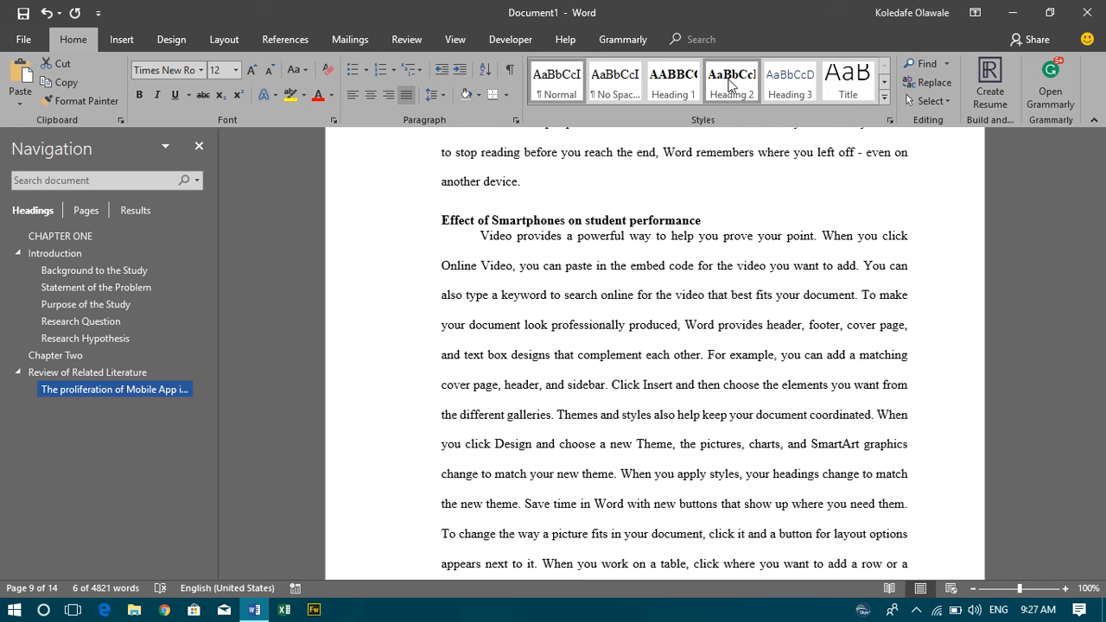
Capitalise the last two words of the smartphones subheading so it reads "Effect of Smartphones on Student Performance".
click(595, 219)
key(BackSpace)
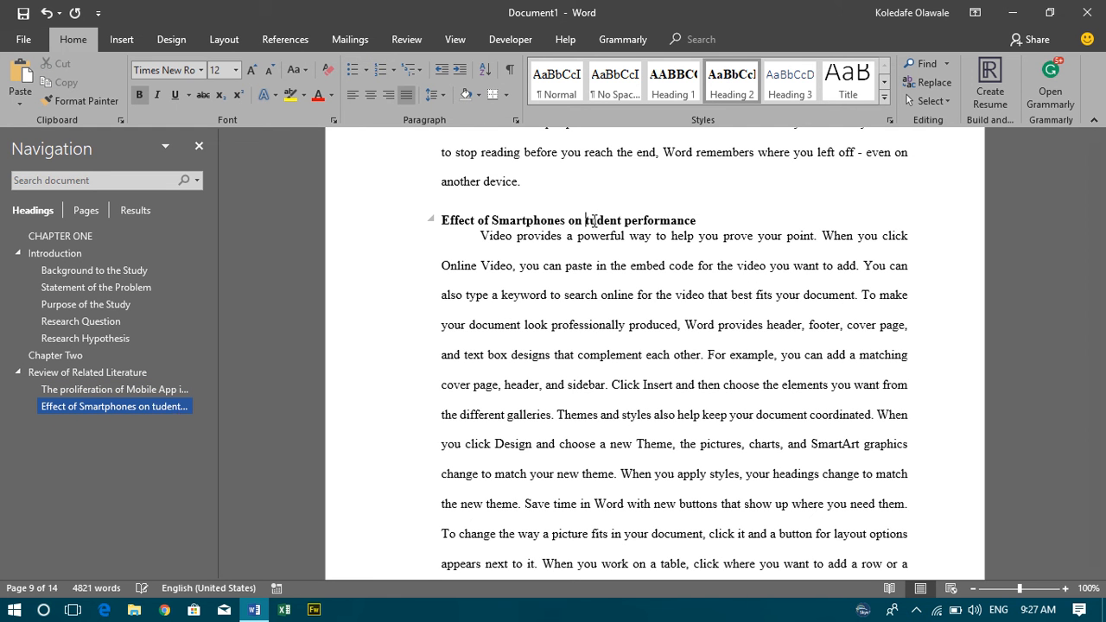
text(S)
key(shift+Right)
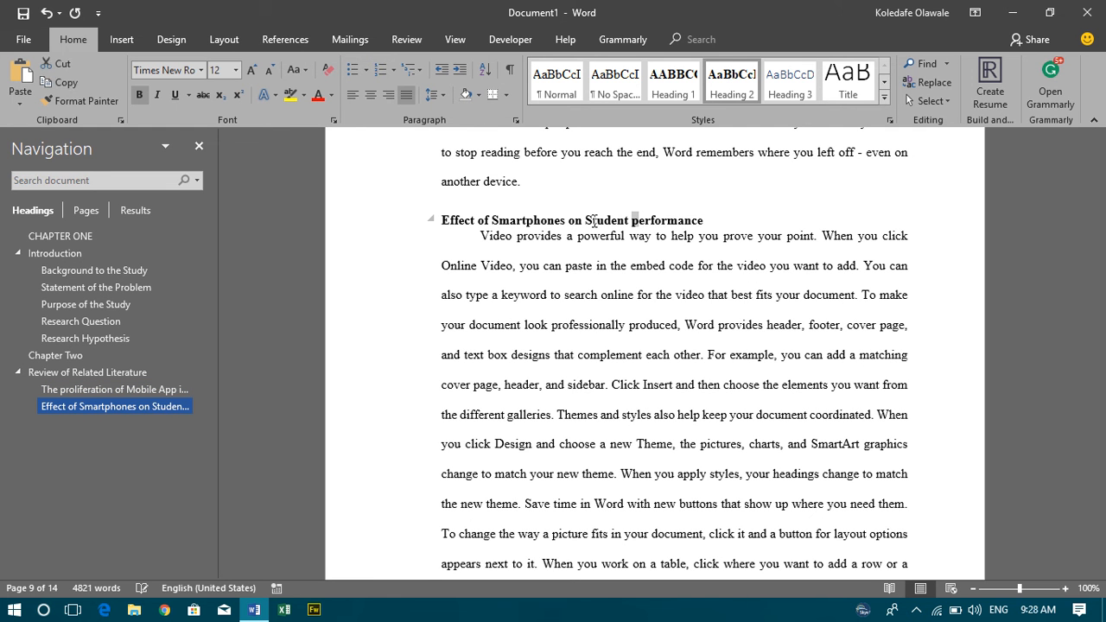
text(P)
Add the title lines "Chapter Three" and "Methodology" above the "Video provides" paragraph that opens page 12, without an empty line below.
scroll(690, 384, down, 15)
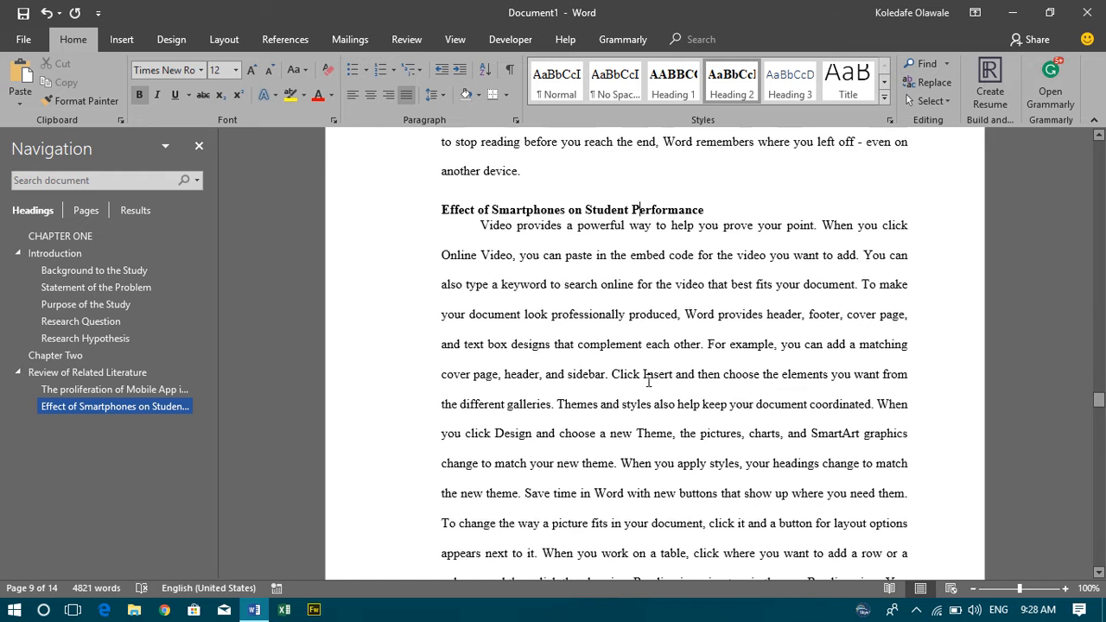
scroll(648, 380, down, 8)
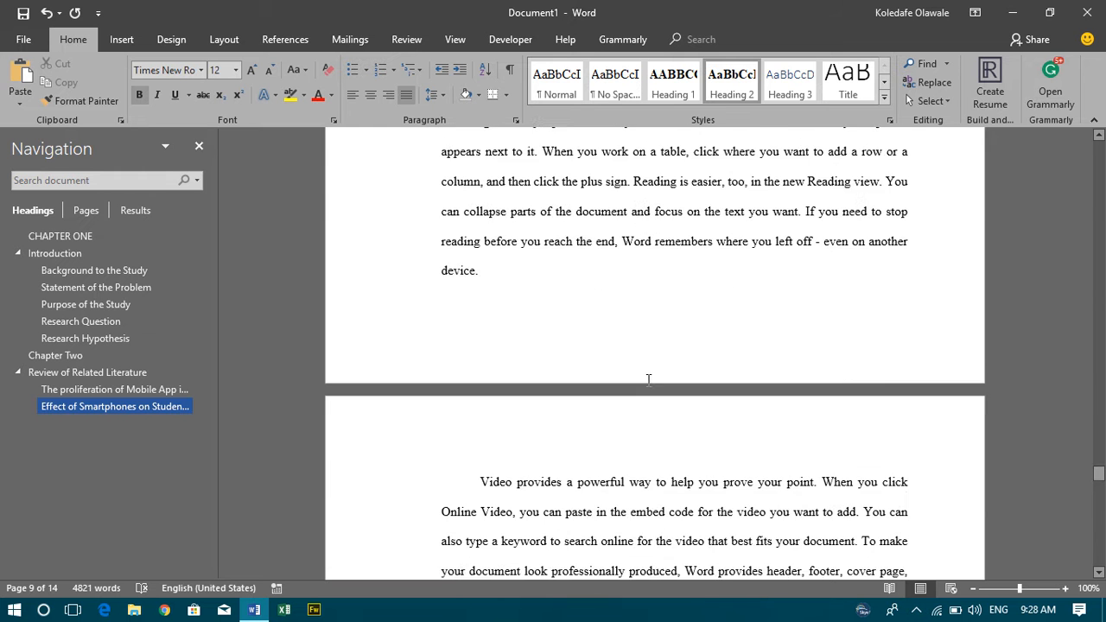
click(482, 291)
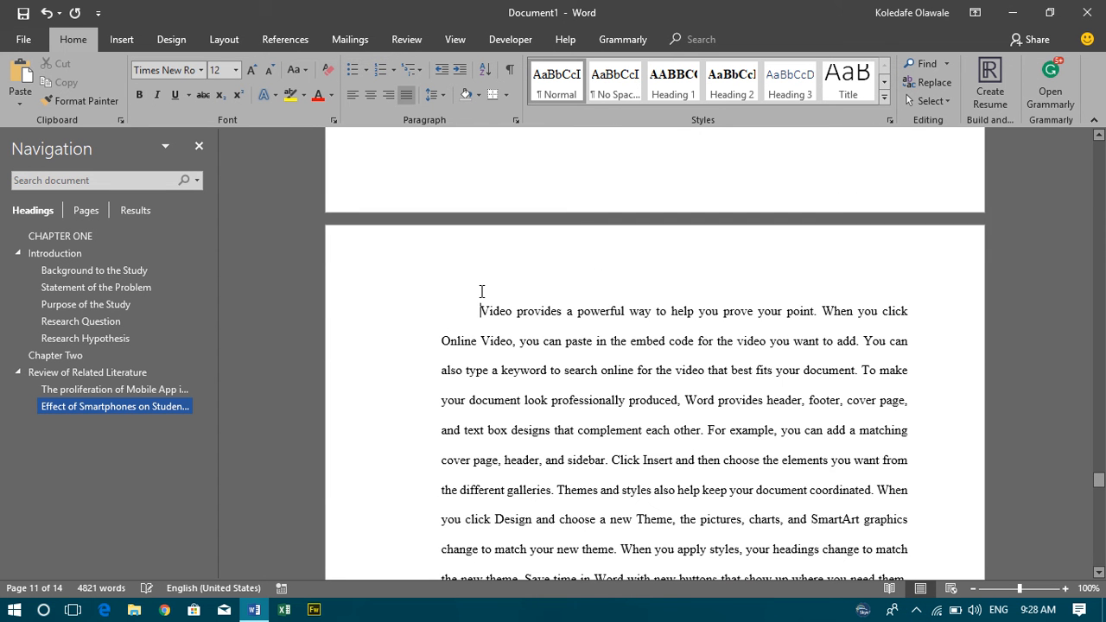
key(Return)
text(Ch)
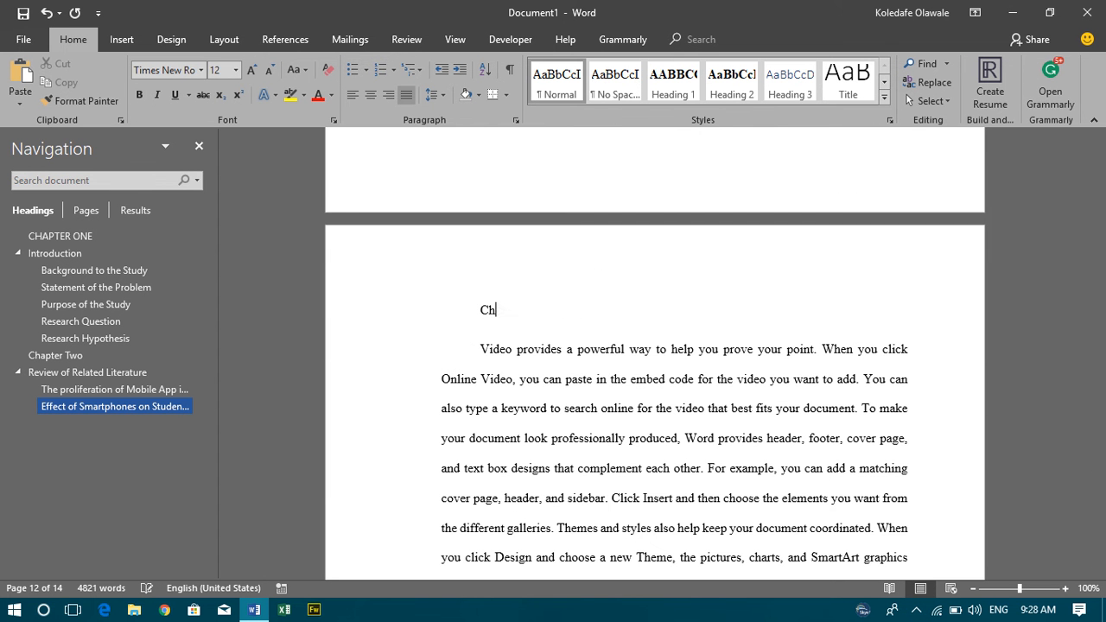
text(apter Three)
key(Return)
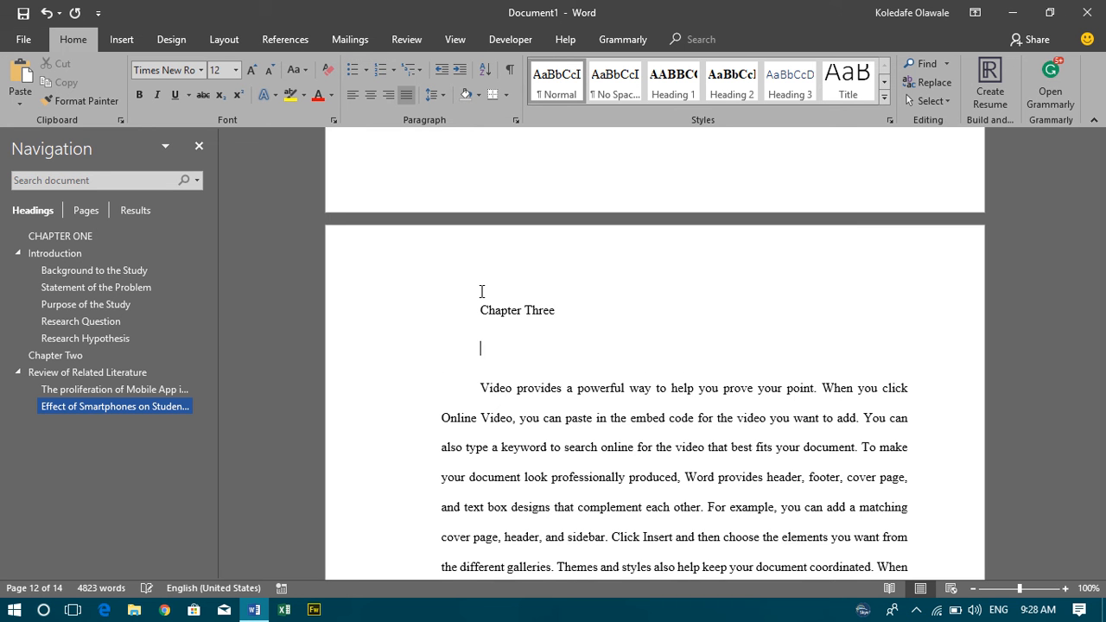
text(Methodology)
key(Return)
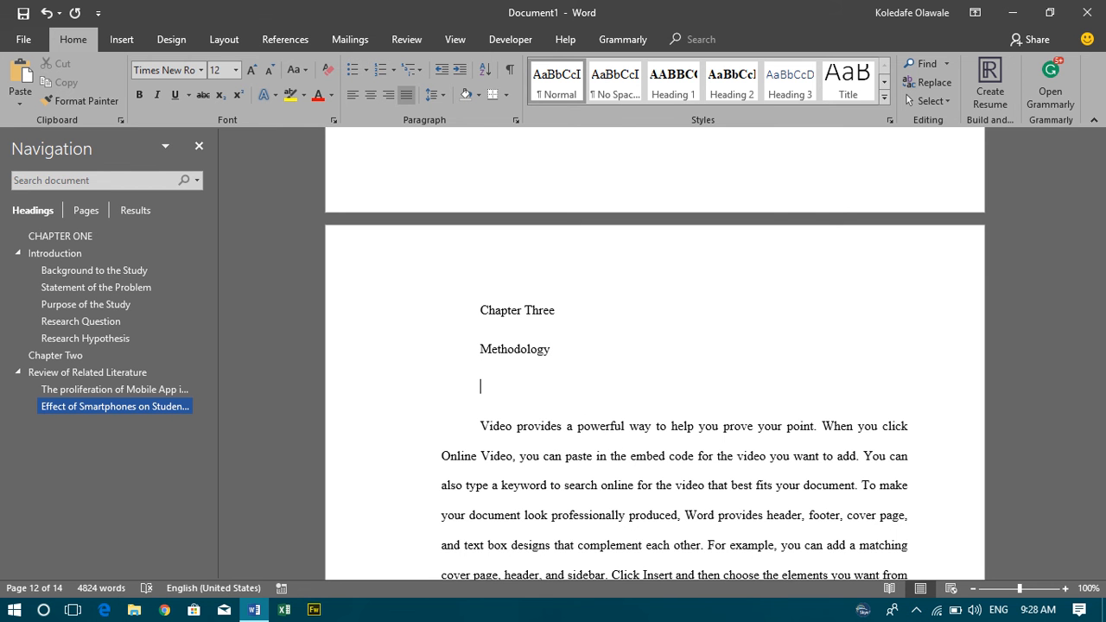
key(Up)
key(BackSpace)
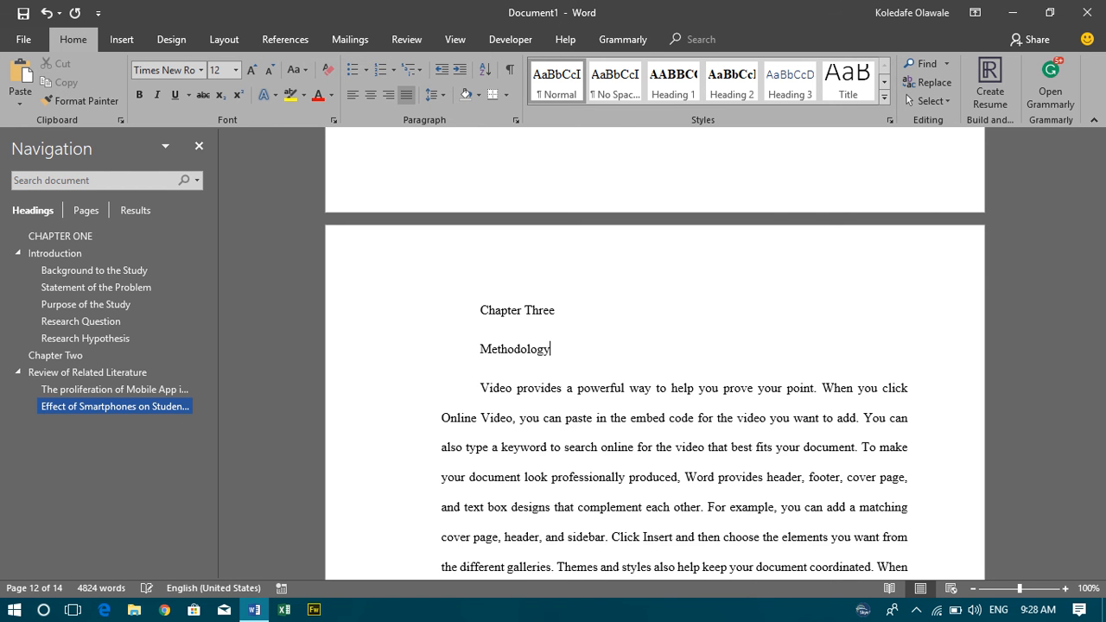
Apply the Heading 1 style to the "Chapter Three" and "Methodology" lines.
key(shift+Up)
key(shift+Up)
key(shift+Down)
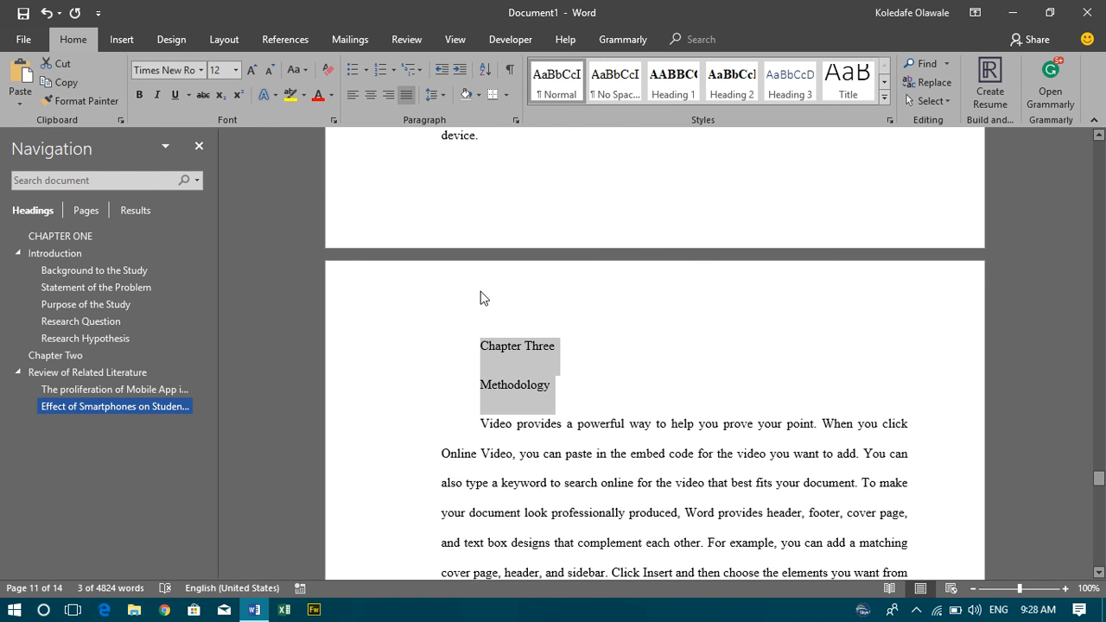
click(674, 91)
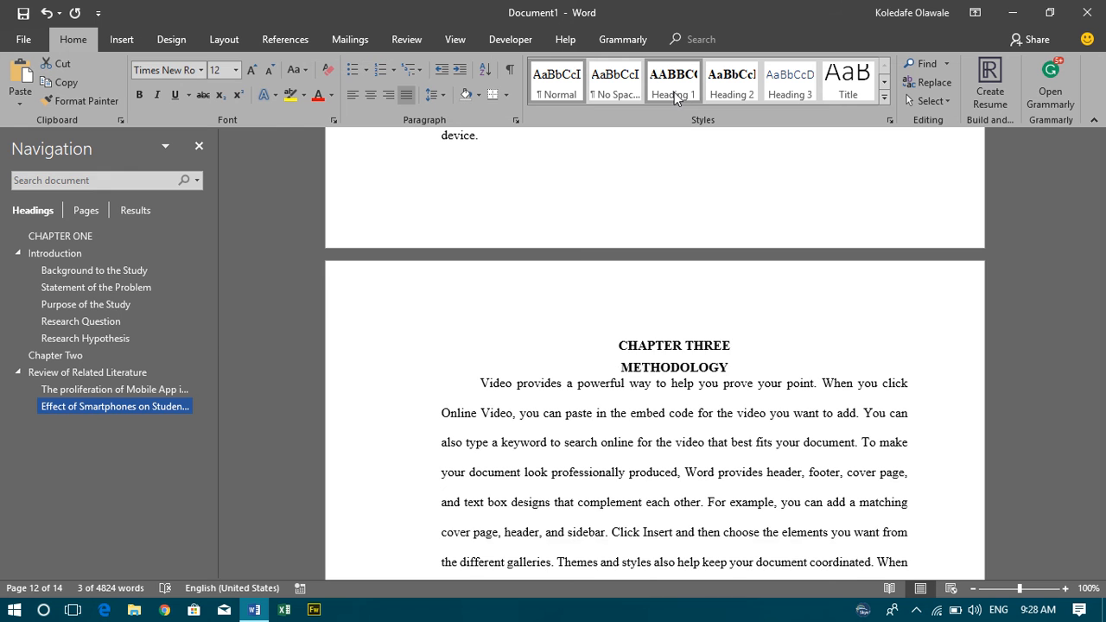
Add the line "Research Design" below the Methodology title and apply the Heading 2 style to it.
click(735, 364)
key(Return)
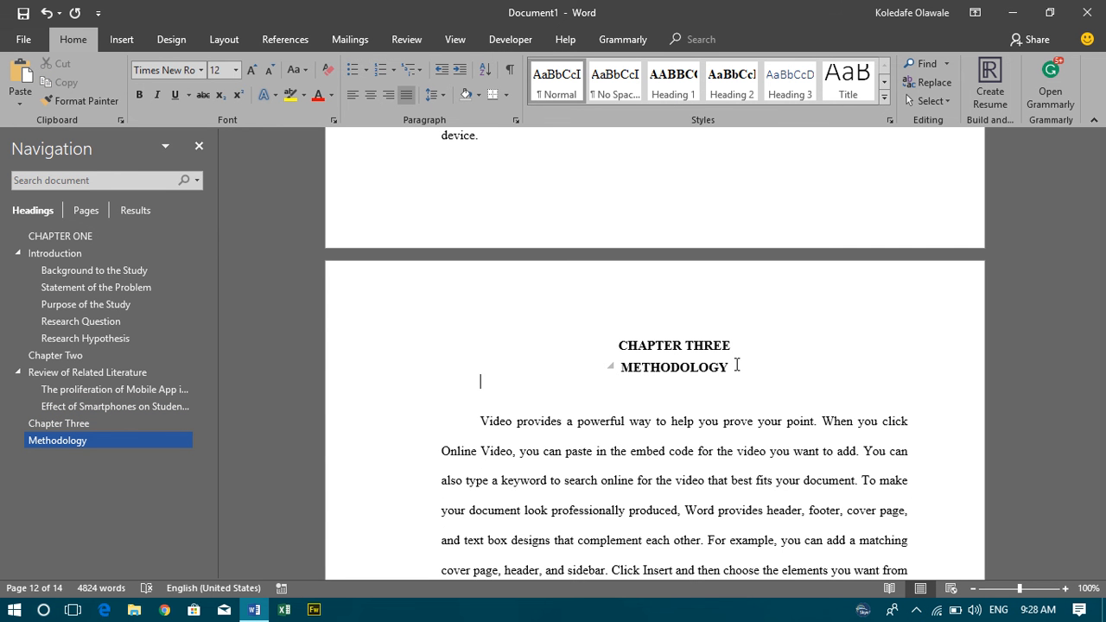
text(Research Design)
key(ctrl+shift+Left)
key(shift+Left)
key(shift+Left)
key(shift+Left)
key(shift+Left)
key(shift+Left)
key(shift+Left)
key(shift+Left)
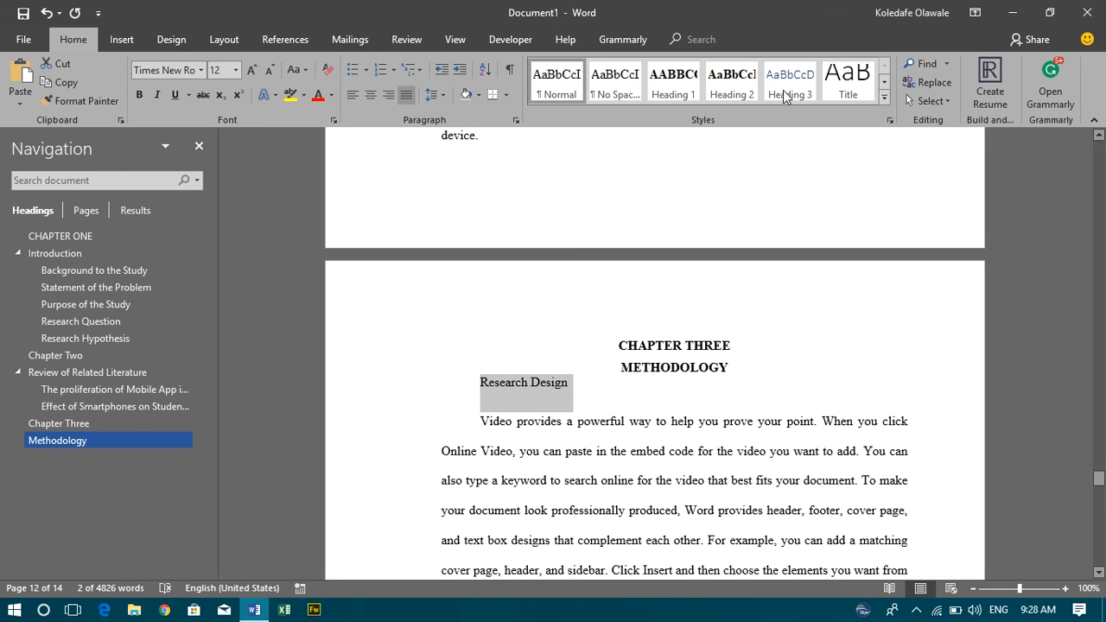
click(732, 85)
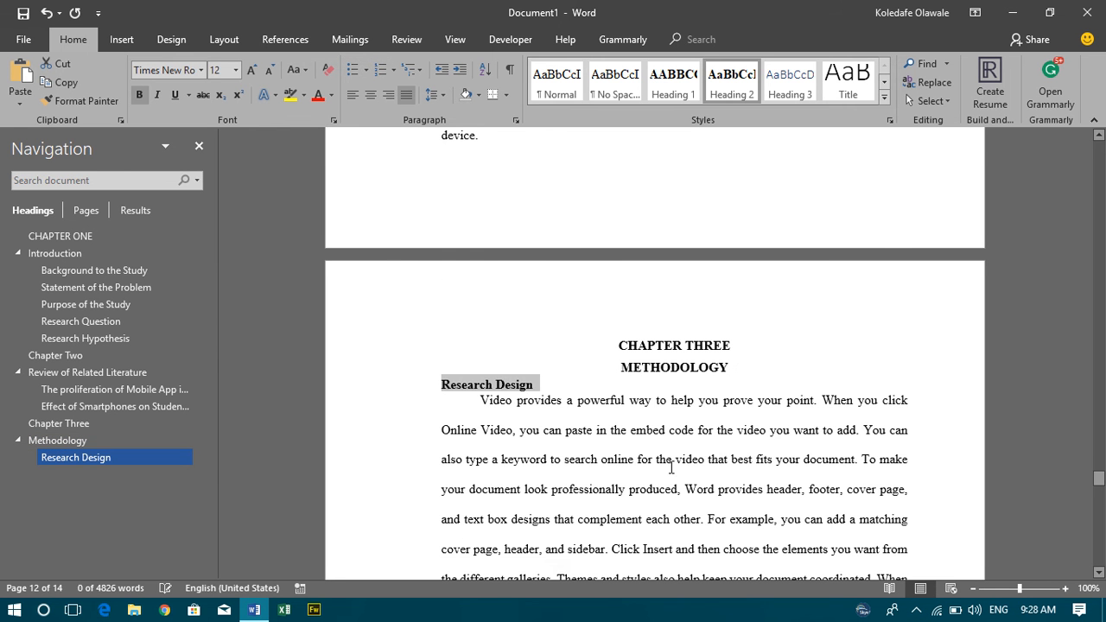
Start a new paragraph at "To change the way a picture" in Research Design and add the Heading 2 line "Sample and Sampling Techniques" above it.
scroll(666, 464, down, 3)
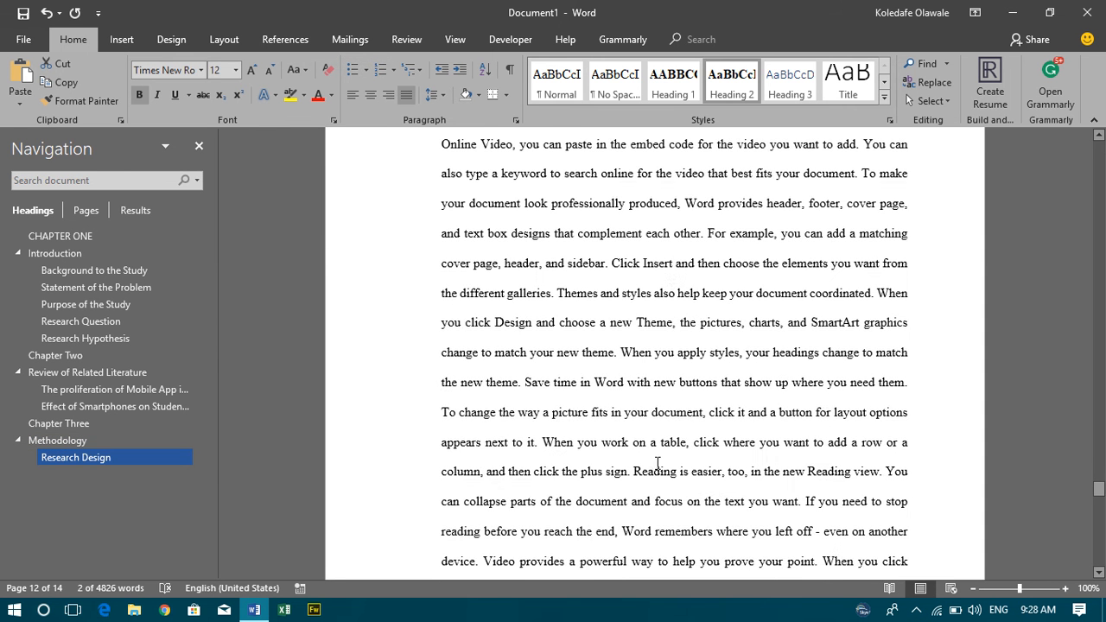
click(439, 414)
key(Tab)
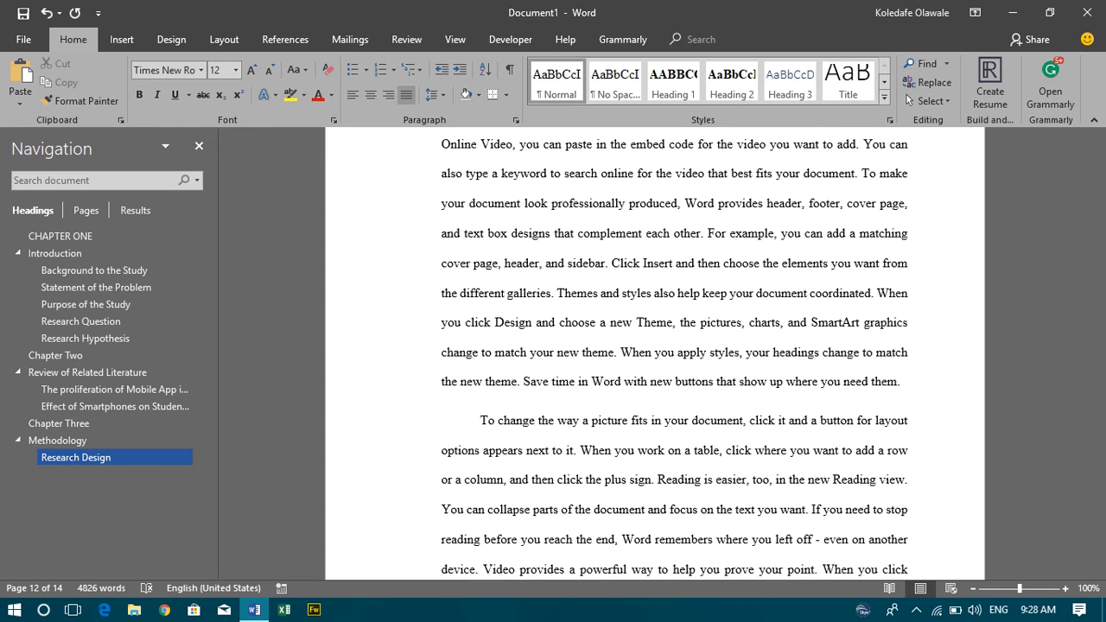
key(Return)
key(Up)
text(S)
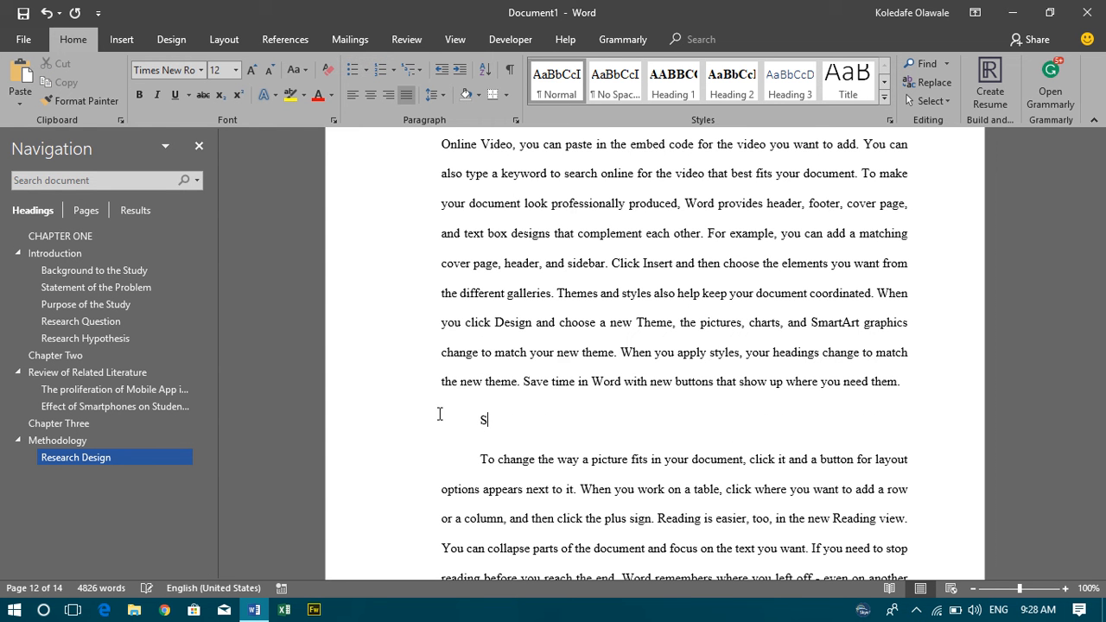
text(ample and Samplin)
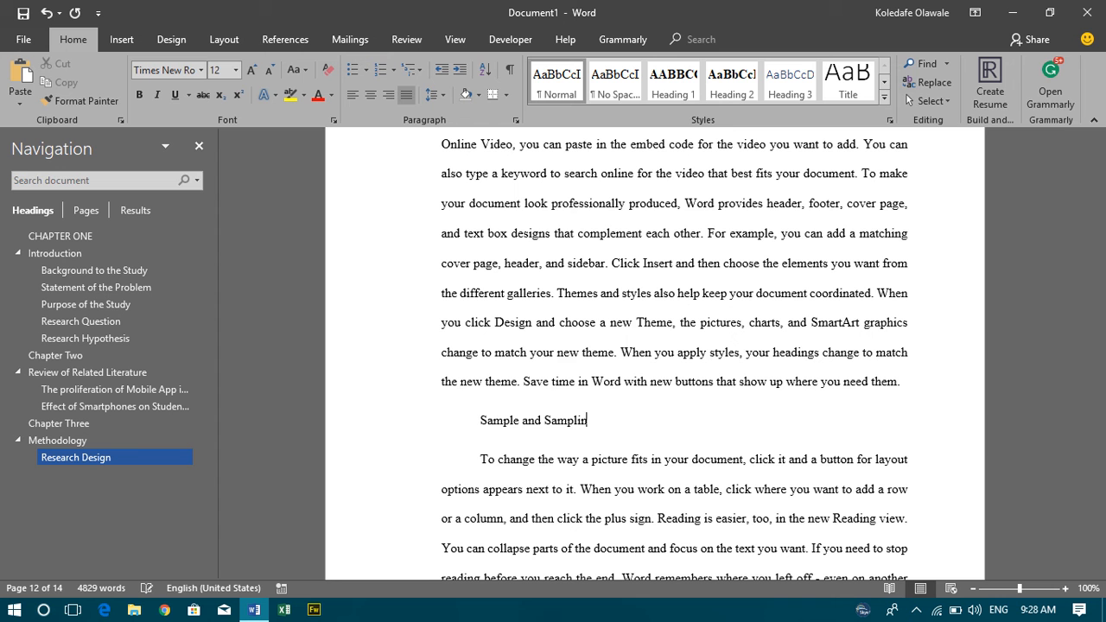
text(g Techniques)
drag(657, 420, 438, 413)
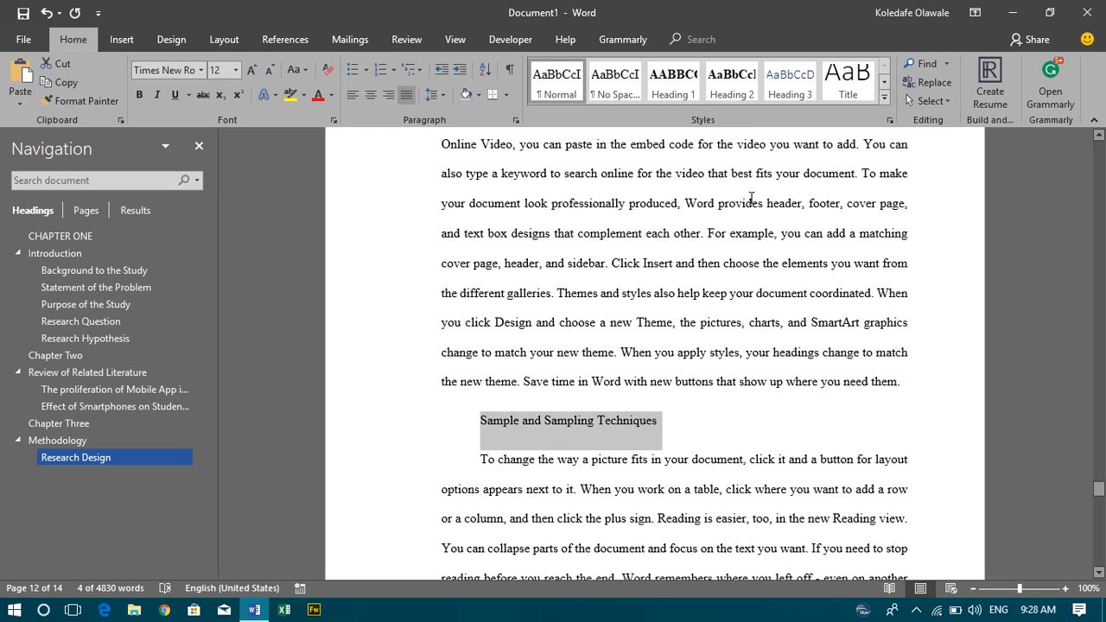
click(734, 92)
Split the paragraph before "Themes and styles" near the top of page 13 and add the line "Validation of Research Instrument" between the parts.
scroll(731, 466, down, 5)
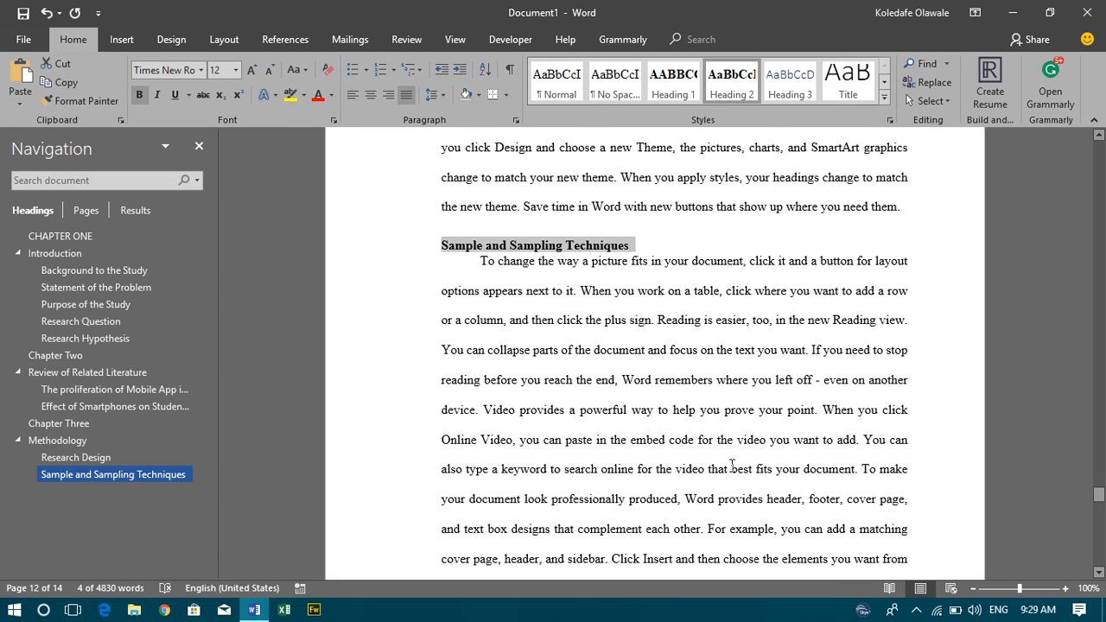
scroll(640, 454, down, 2)
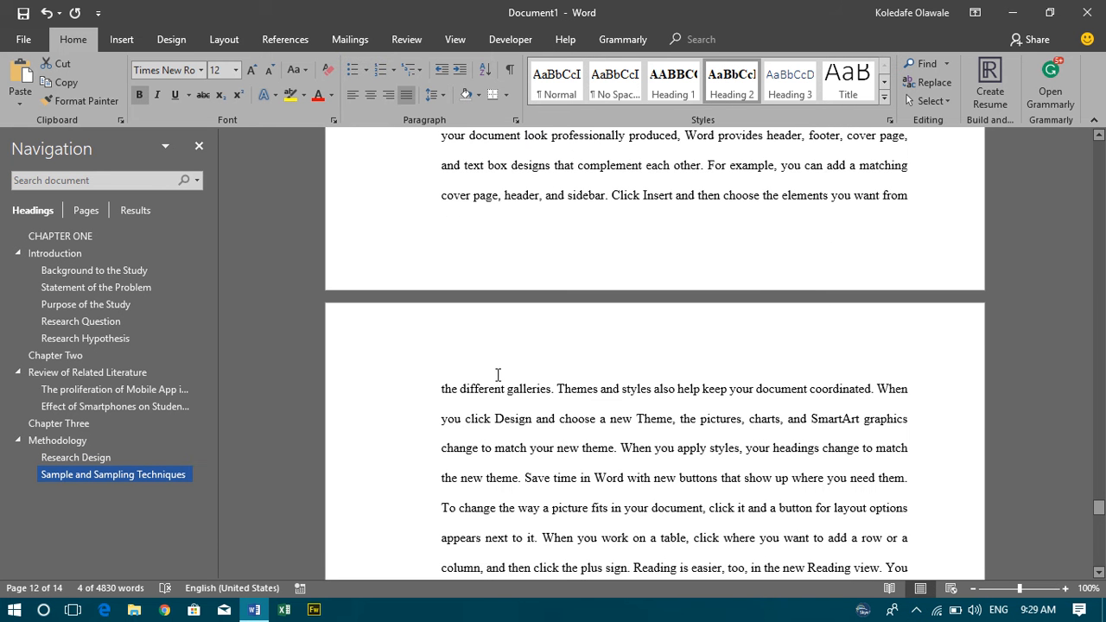
click(562, 391)
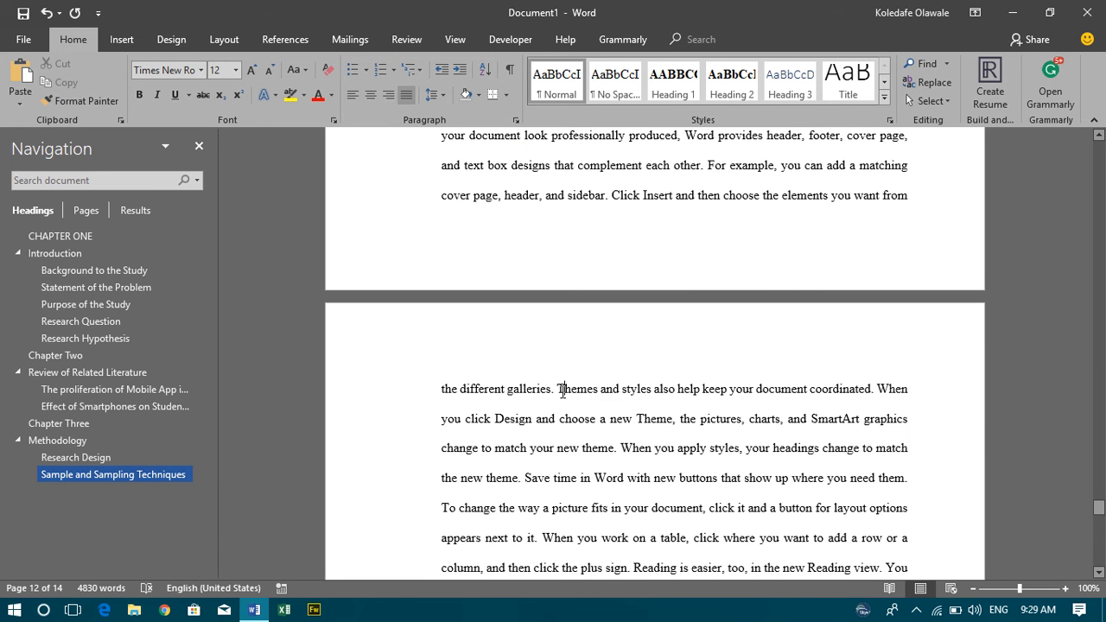
key(Return)
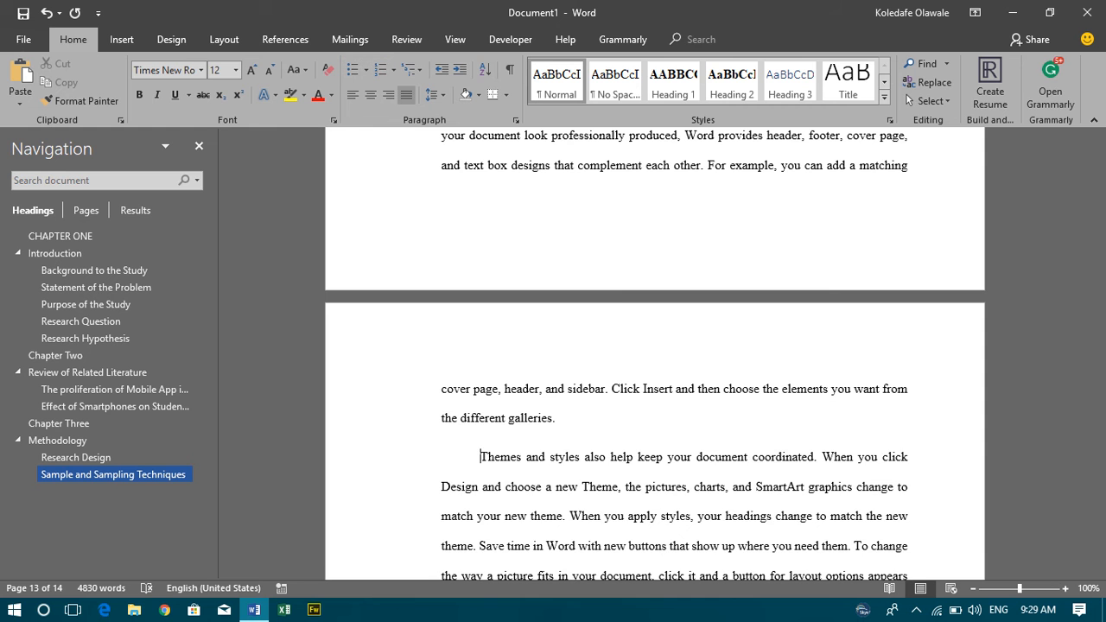
key(Return)
text(I)
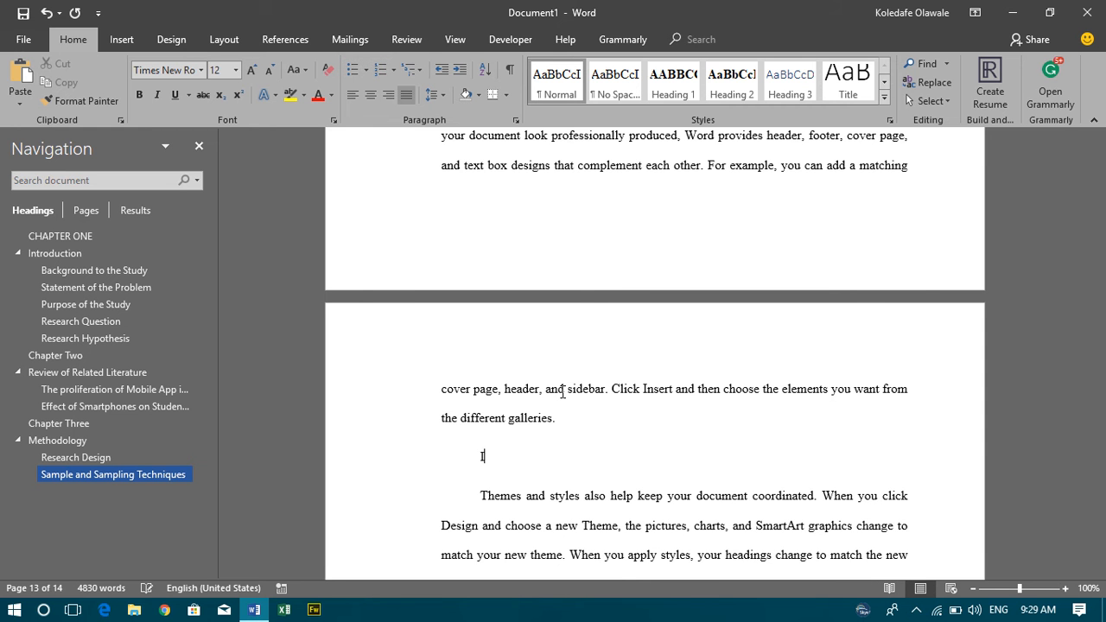
text(n)
key(BackSpace)
key(BackSpace)
key(BackSpace)
text(Validation of Research)
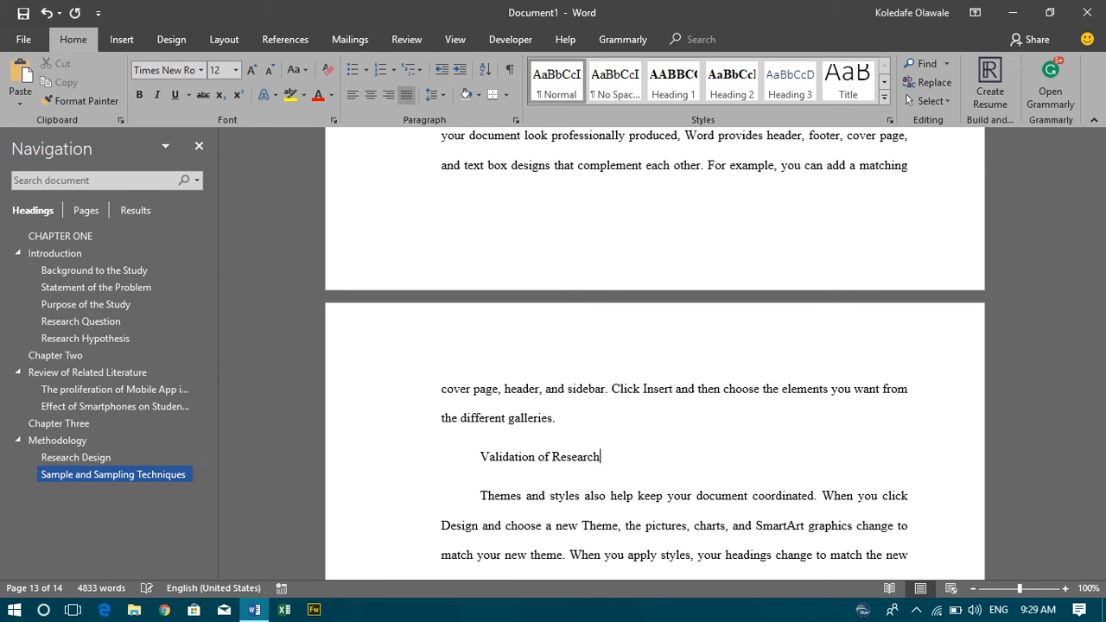
text( Instrumen)
Apply the Heading 2 style to the "Validation of Research Instrument" line.
key(ctrl+shift+Left)
key(ctrl+shift+Left)
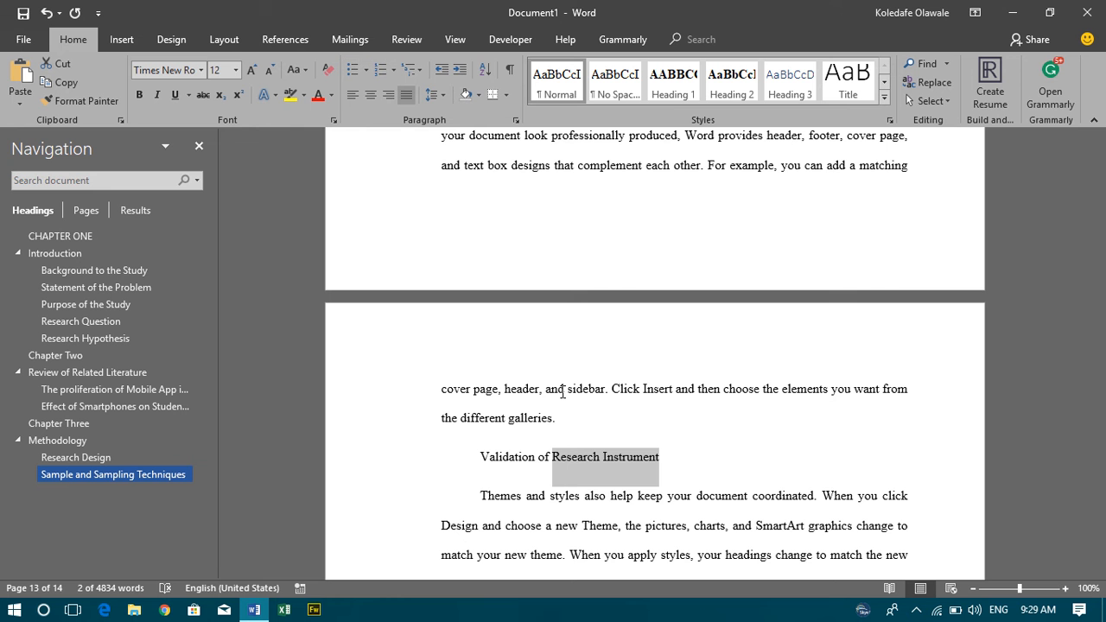
key(ctrl+shift+Left)
key(ctrl+shift+Left)
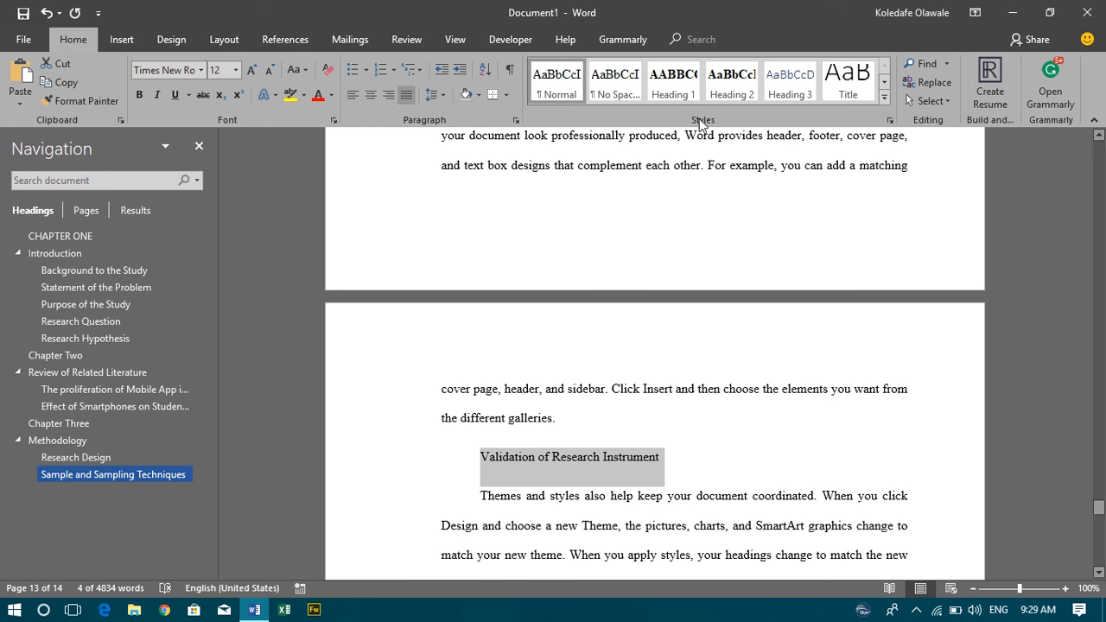
click(728, 80)
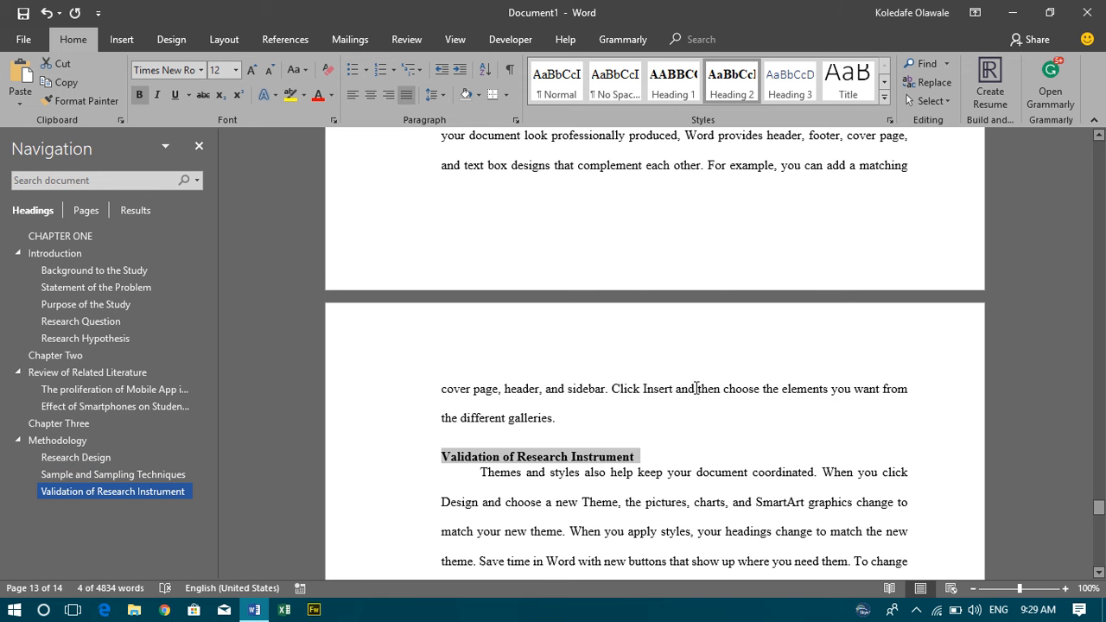
Examine the document's structure by jumping between the three chapter titles and several subheadings, ending at Background to the Study.
click(691, 497)
scroll(690, 497, down, 10)
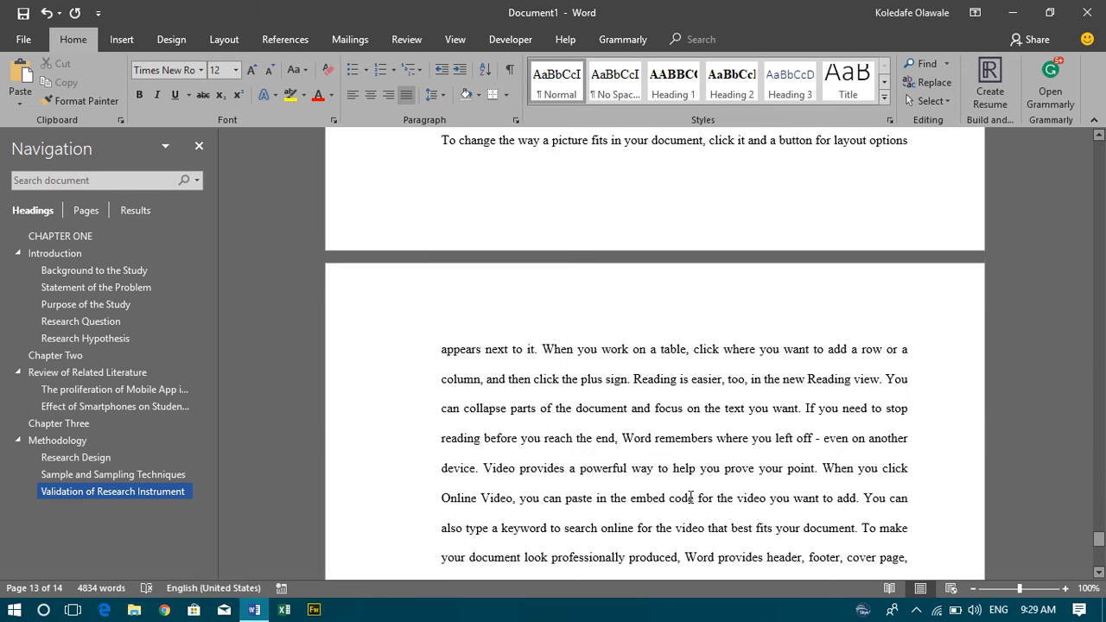
scroll(691, 497, up, 8)
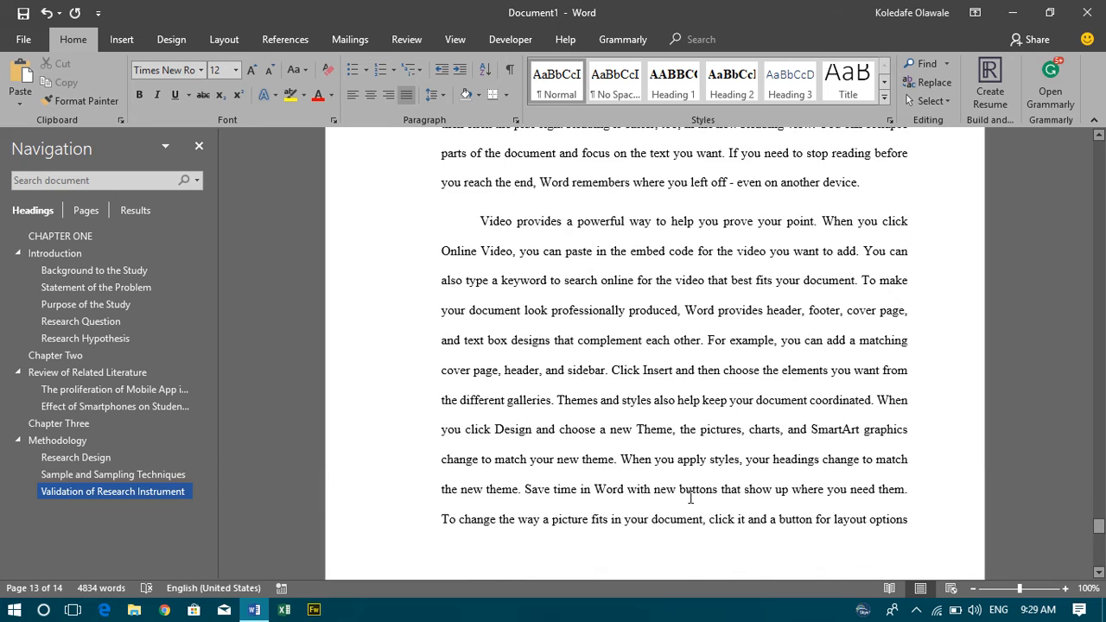
scroll(690, 496, up, 20)
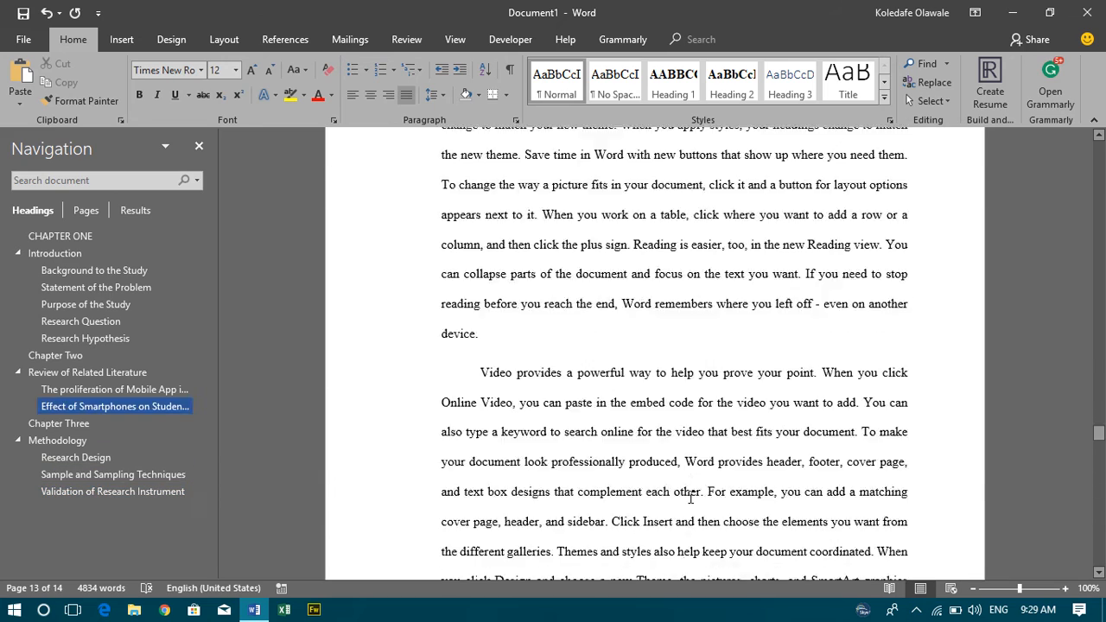
scroll(691, 497, up, 10)
scroll(690, 497, down, 10)
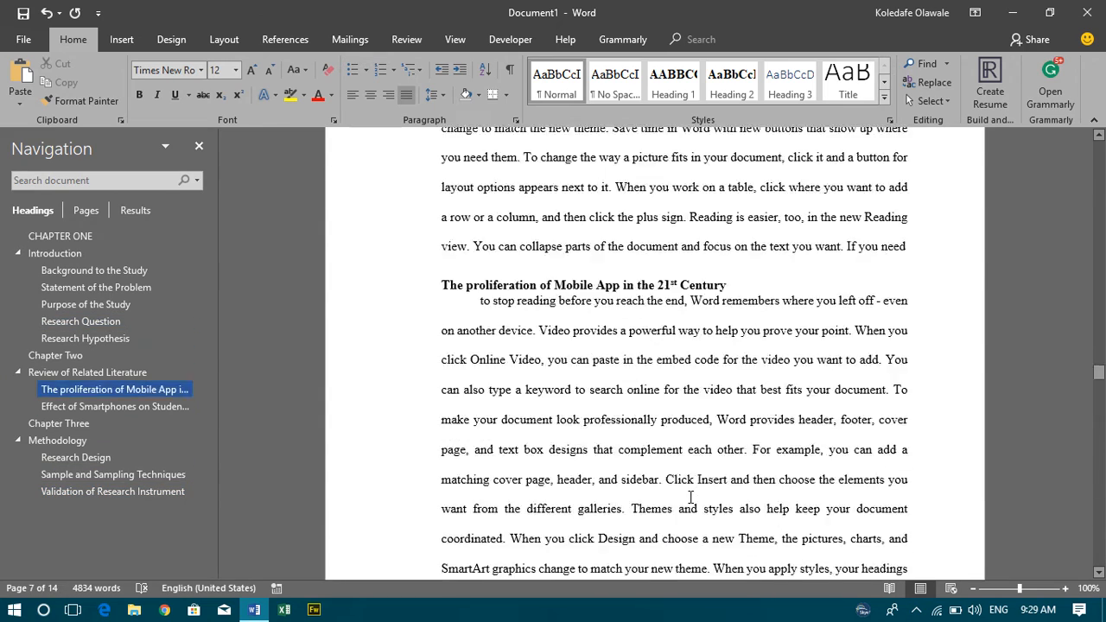
click(112, 491)
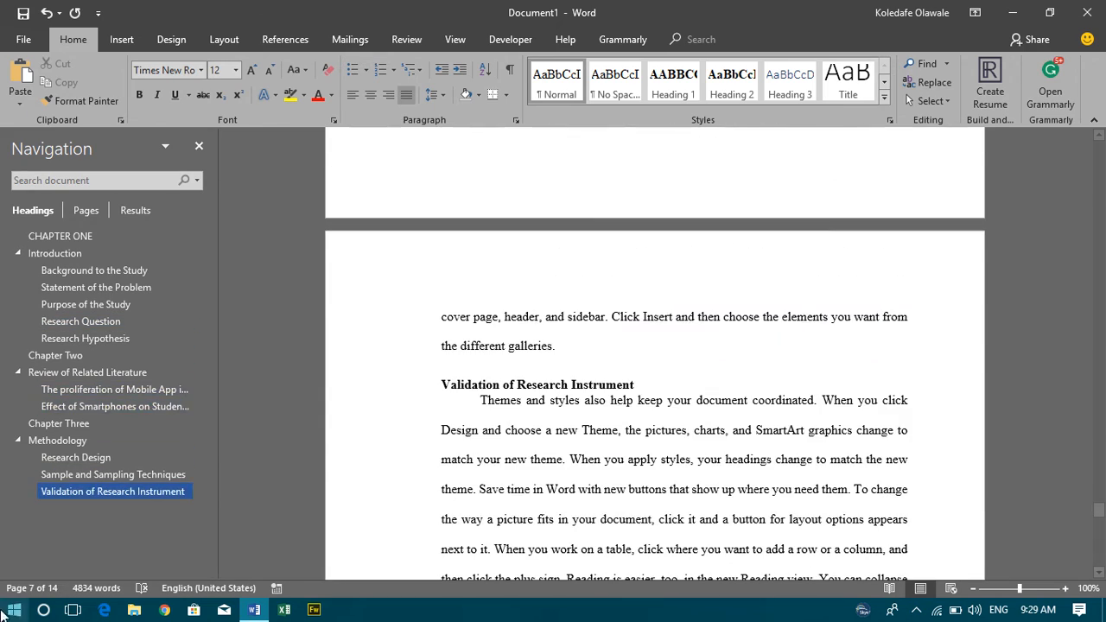
click(84, 357)
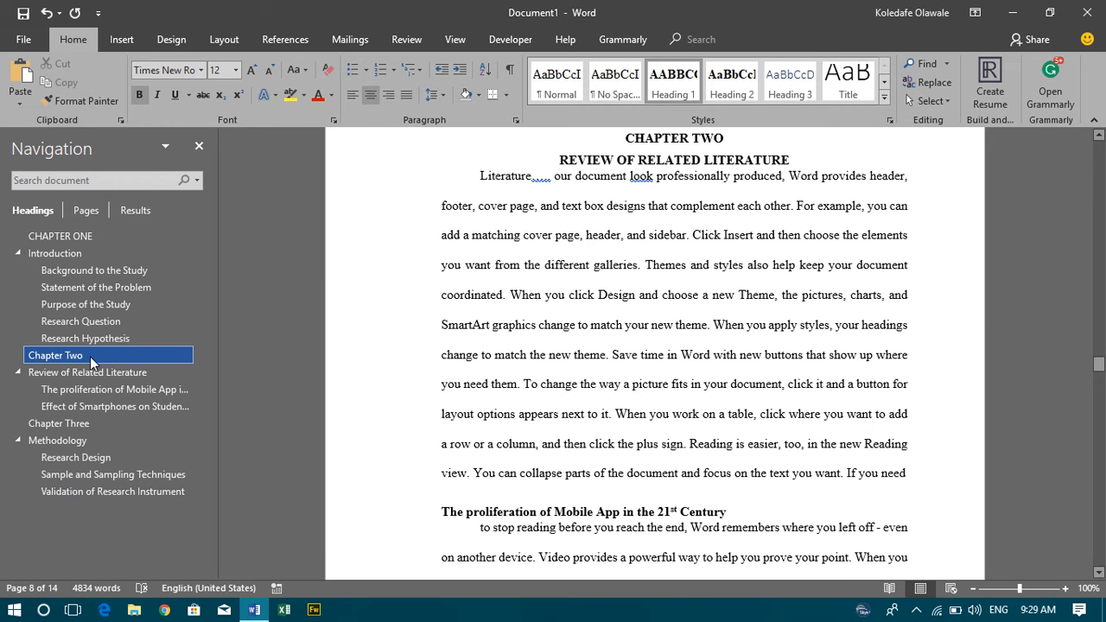
click(102, 428)
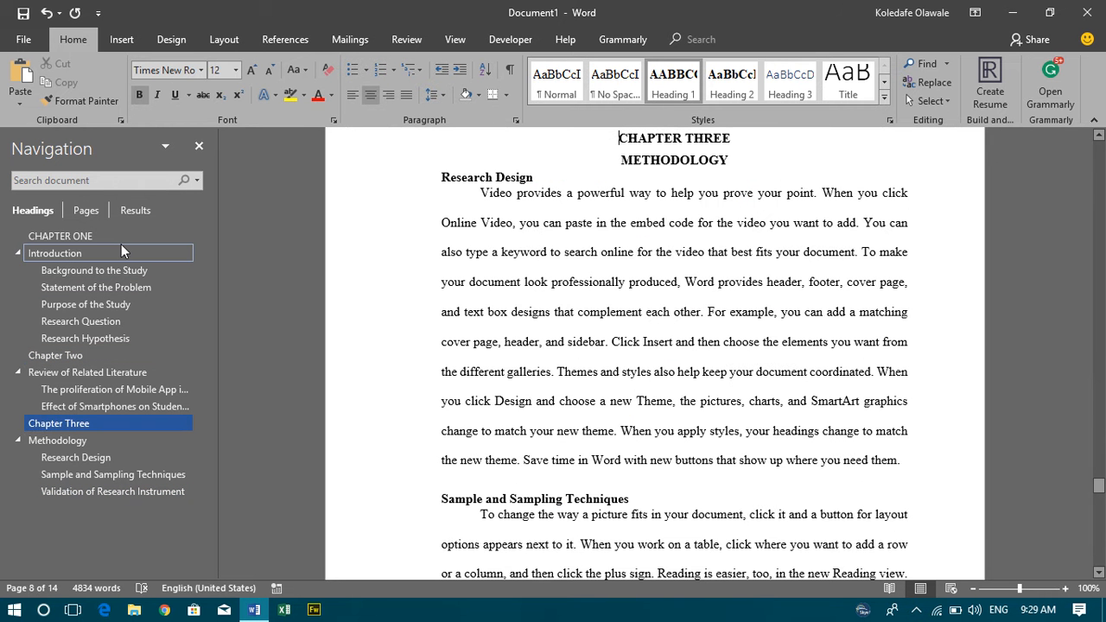
click(108, 239)
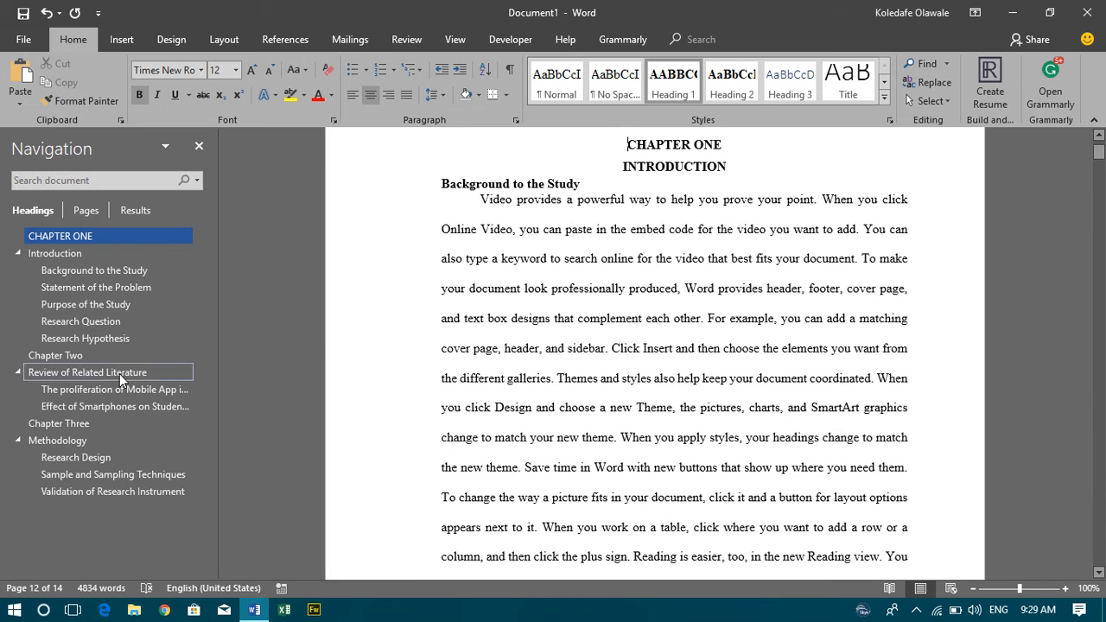
click(82, 307)
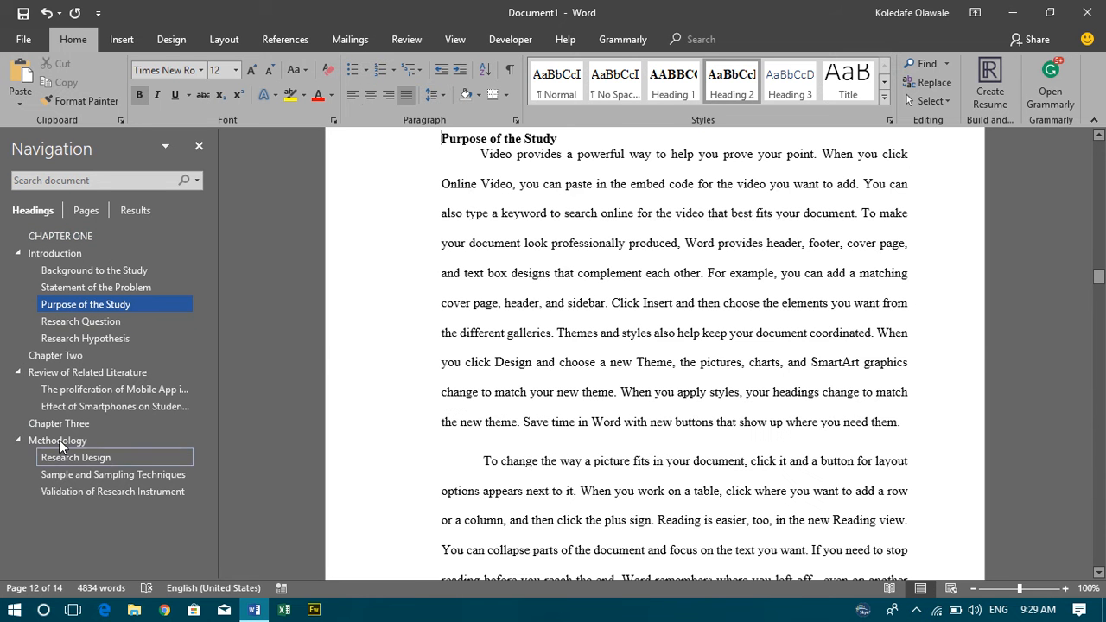
click(143, 476)
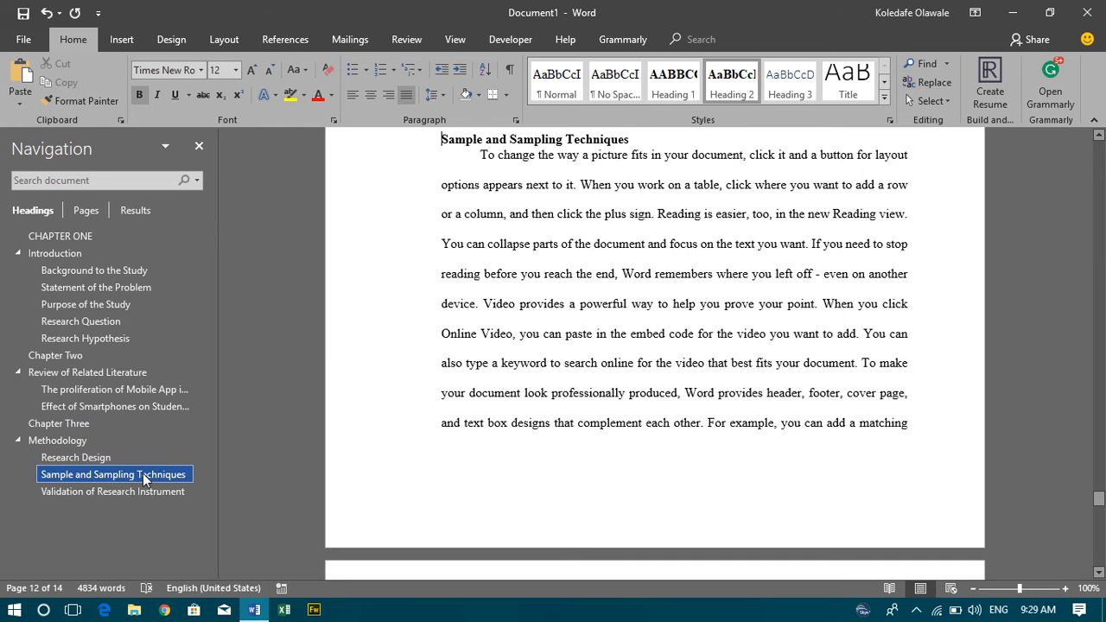
click(110, 319)
click(103, 297)
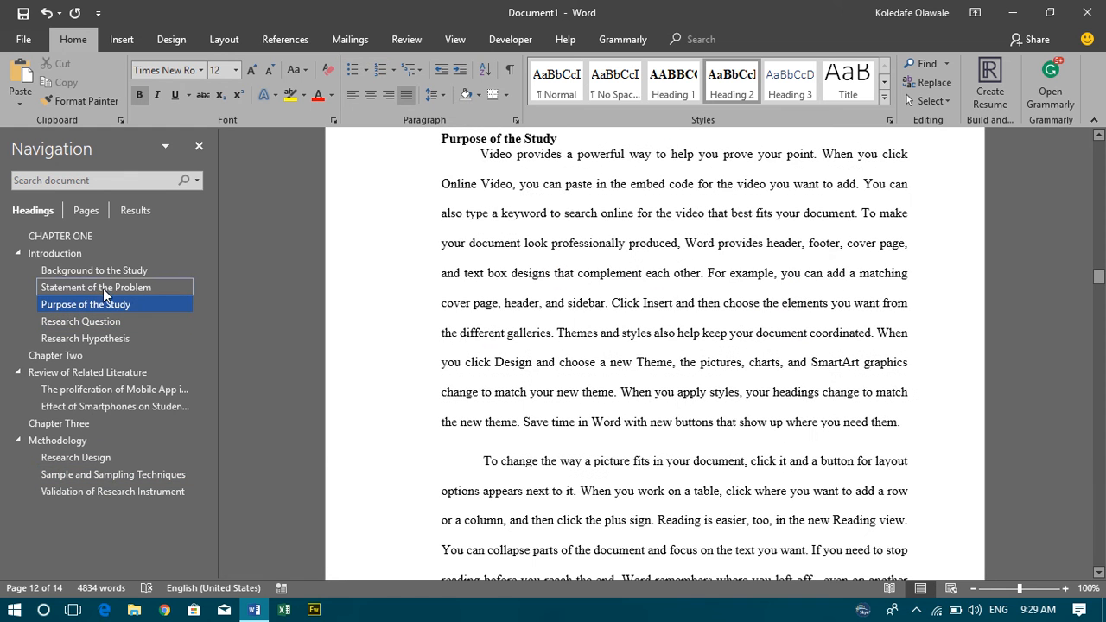
click(96, 272)
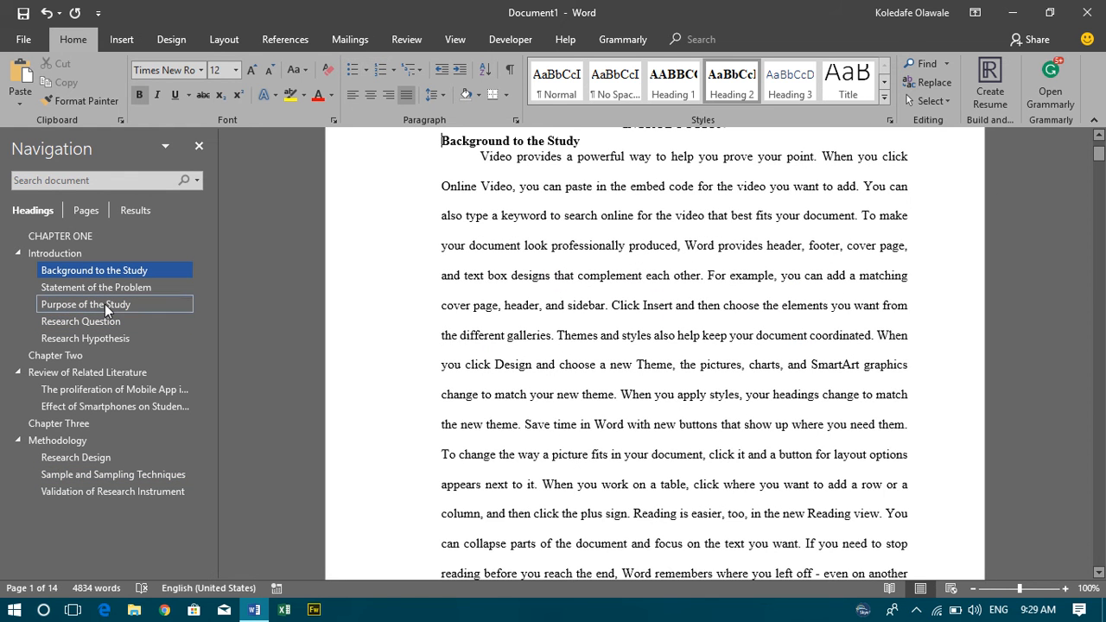
Insert an empty page before the CHAPTER ONE title with a page break and set the empty line above the title to the Normal style.
scroll(725, 345, up, 3)
scroll(724, 344, down, 5)
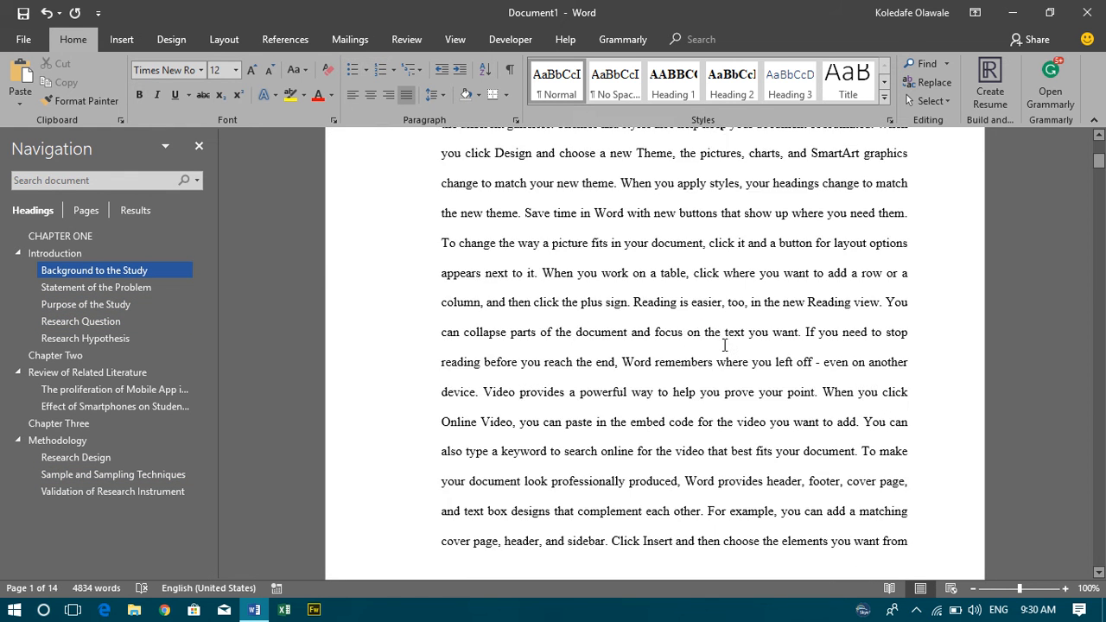
scroll(724, 344, up, 5)
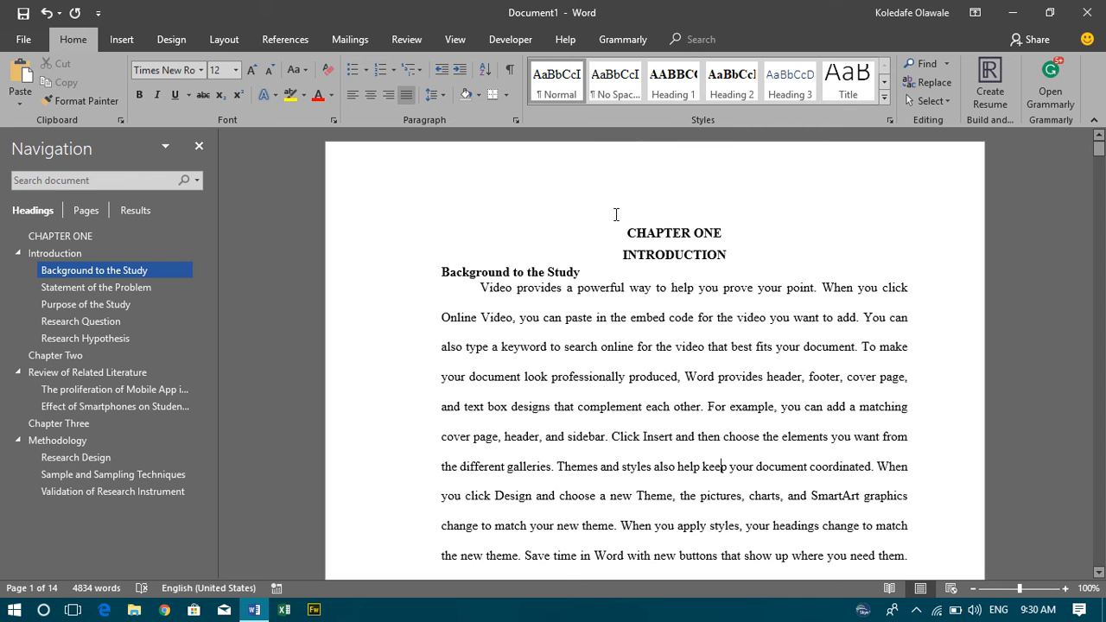
click(617, 216)
key(Return)
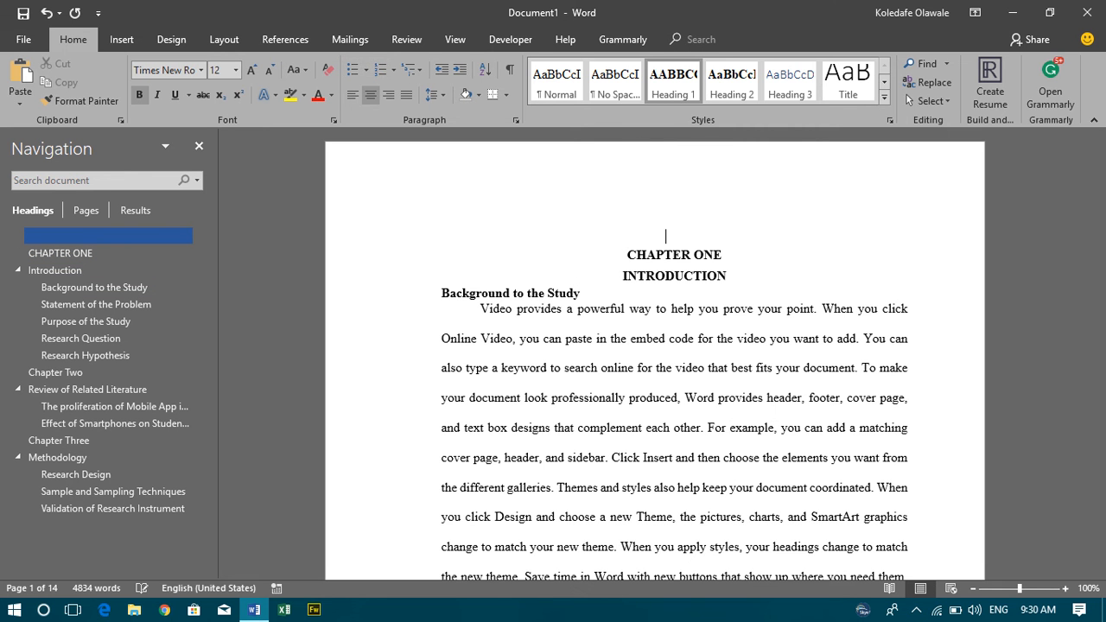
key(ctrl+j)
key(ctrl+Return)
key(Up)
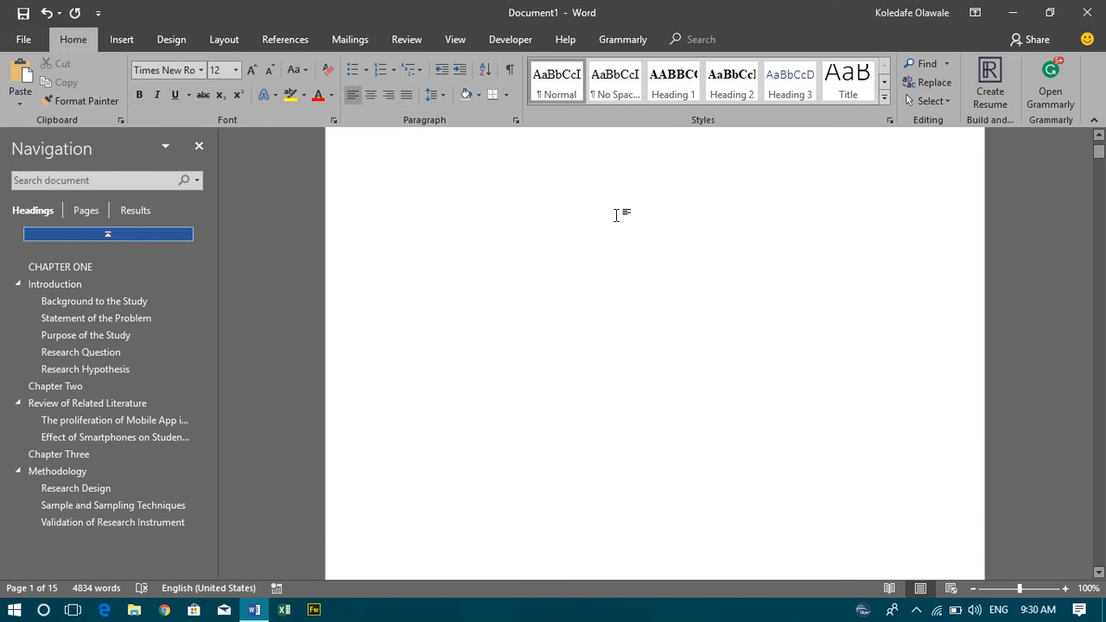
key(Down)
key(ctrl+shift+n)
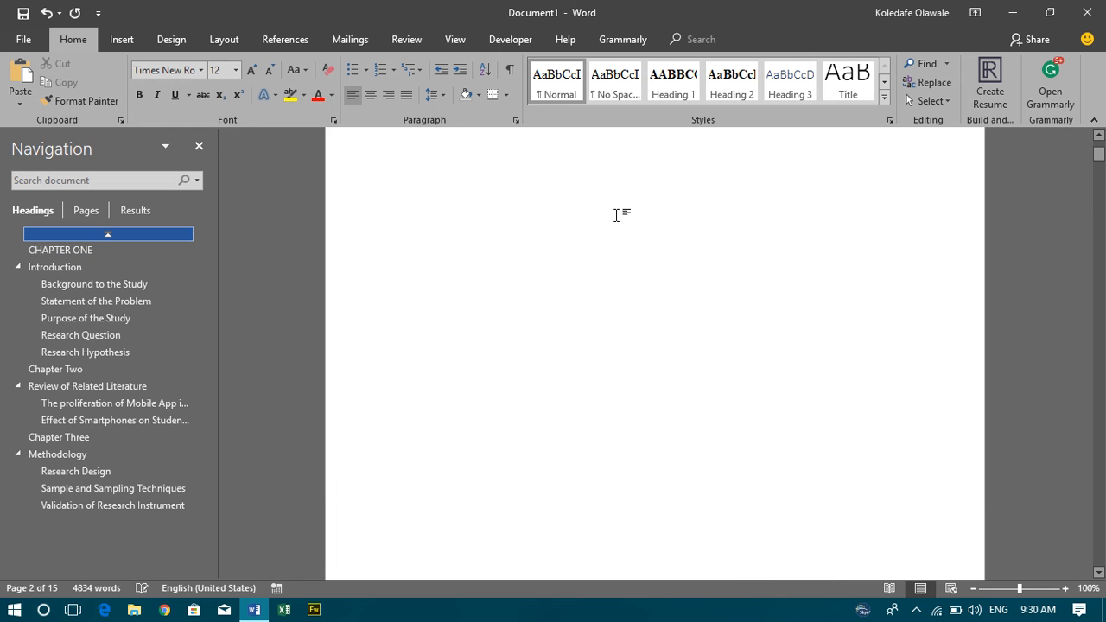
Write the title "Acknowledgement" on the empty first page with the line "I want to …." below it.
key(Up)
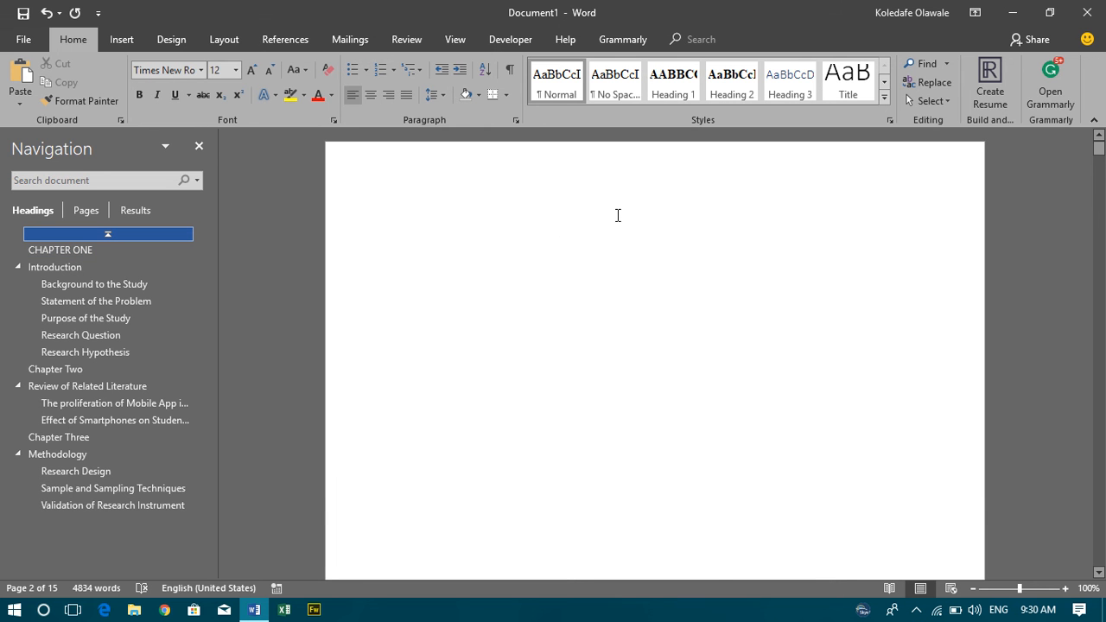
text(A)
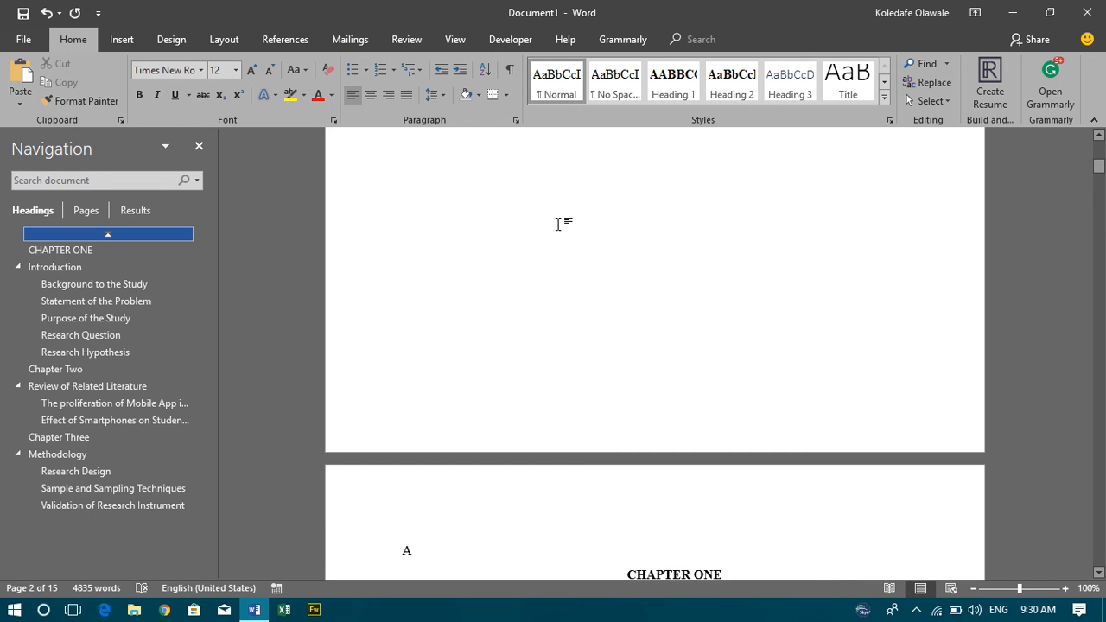
key(BackSpace)
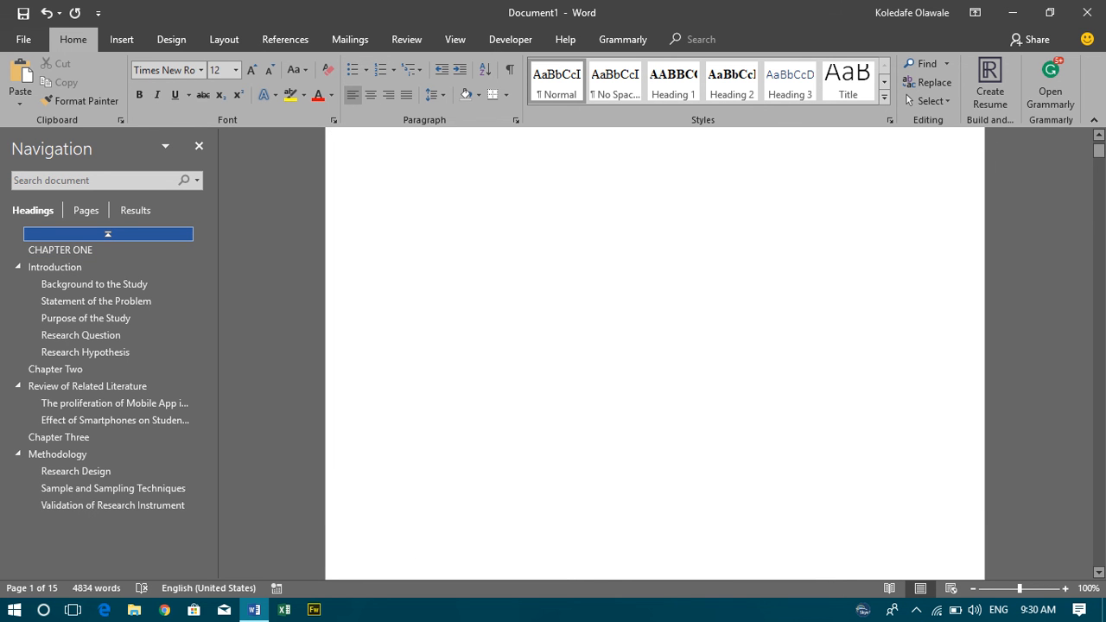
text(Ac)
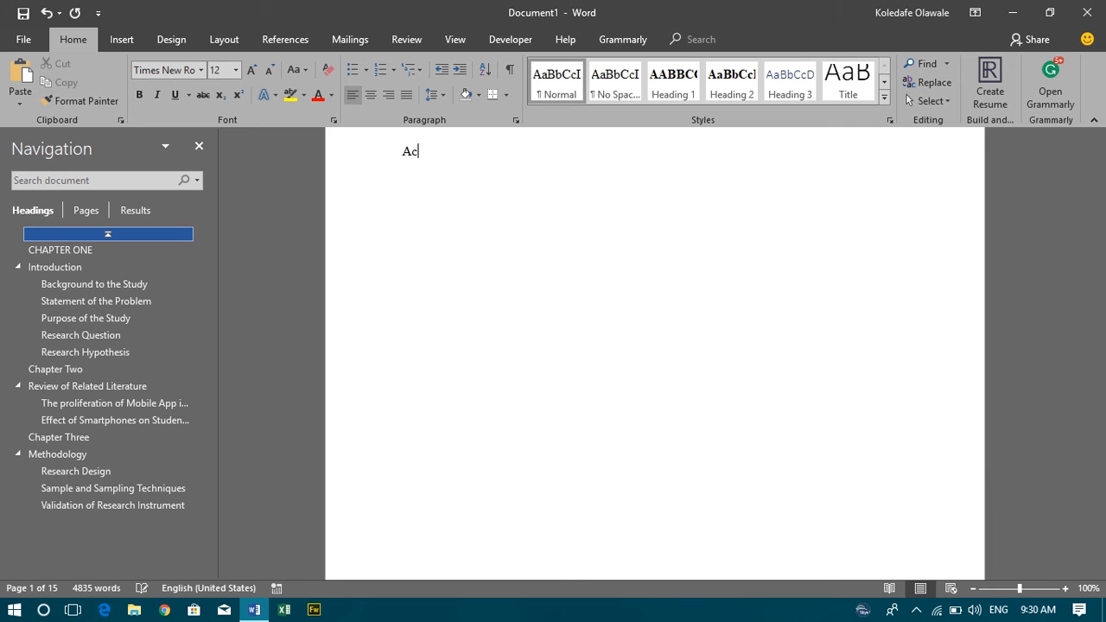
text(knowledgement)
key(Return)
text(I wan)
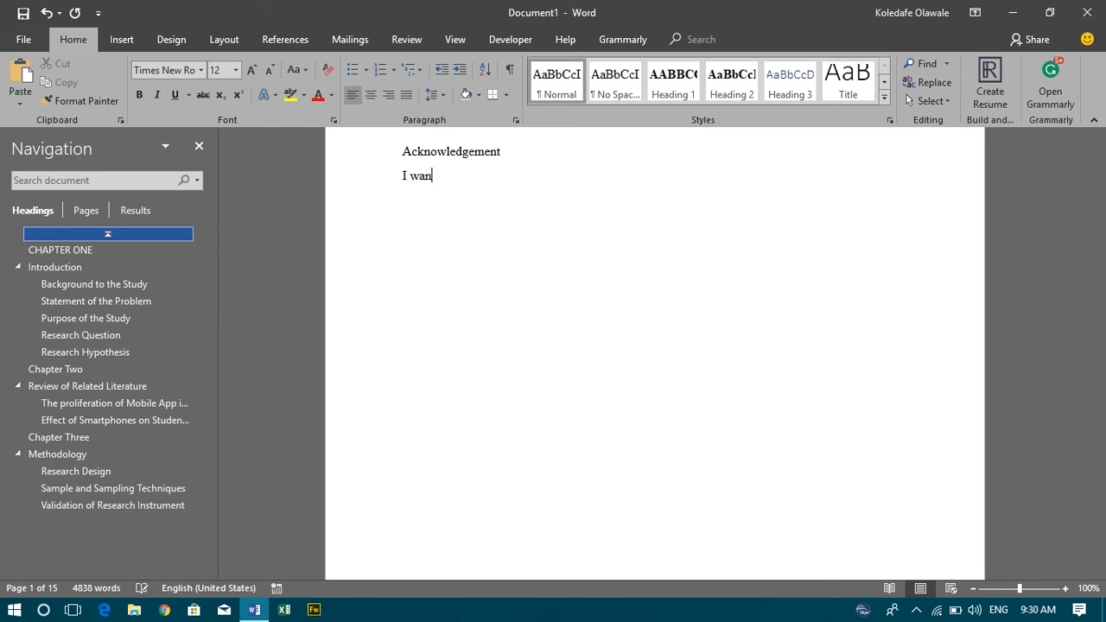
text(to)
key(BackSpace)
text(to .....)
key(BackSpace)
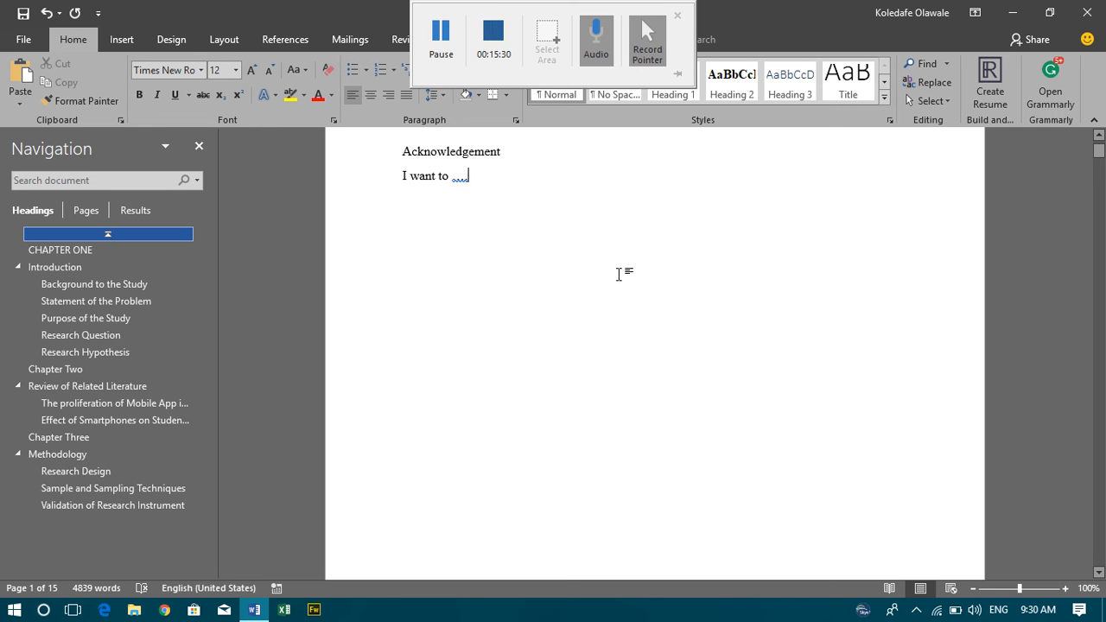
Apply the Heading 1 style to the "Acknowledgement" title on the first page.
double_click(455, 152)
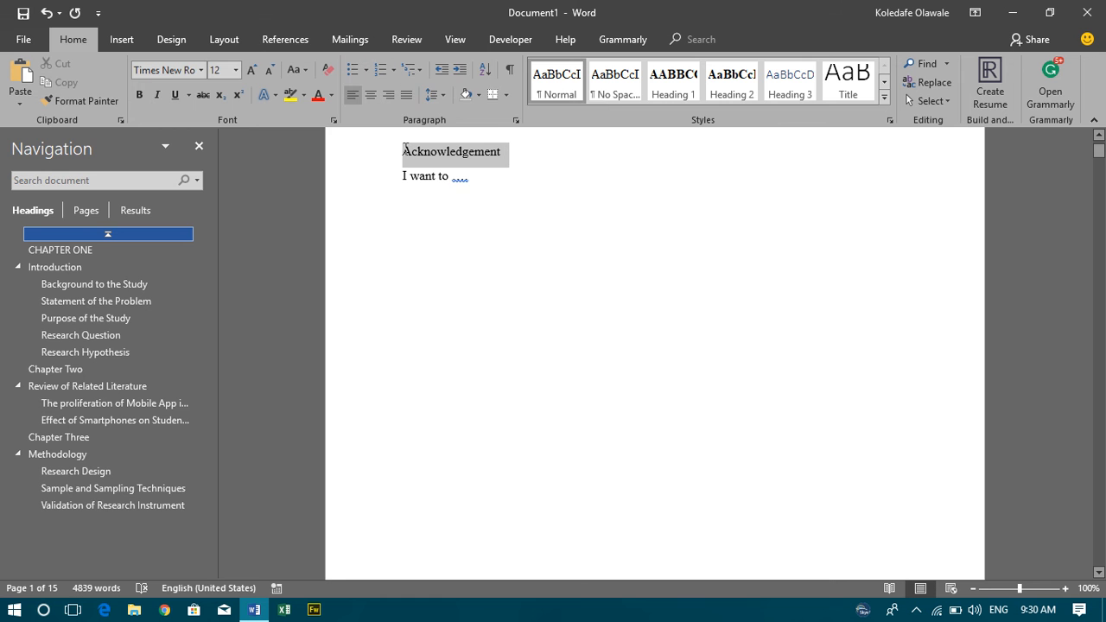
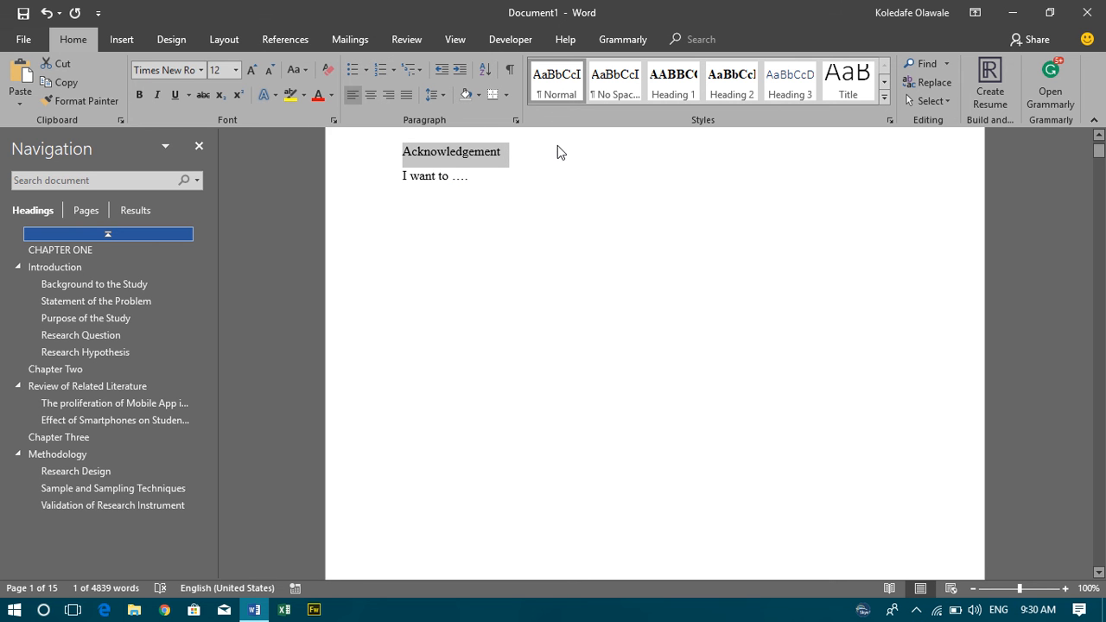
click(679, 84)
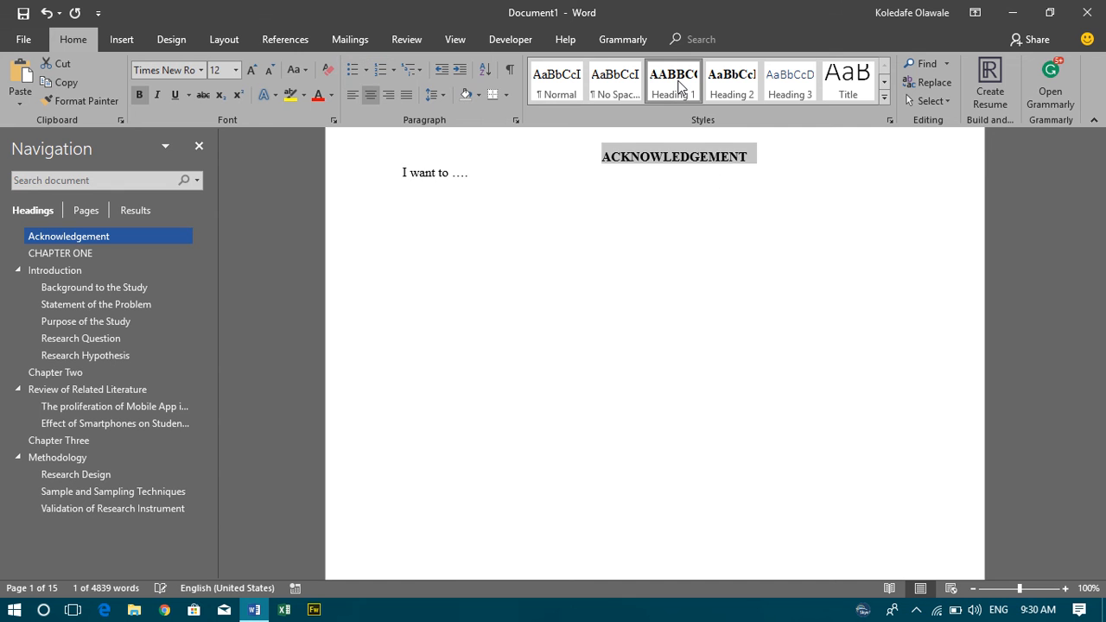
scroll(734, 259, up, 1)
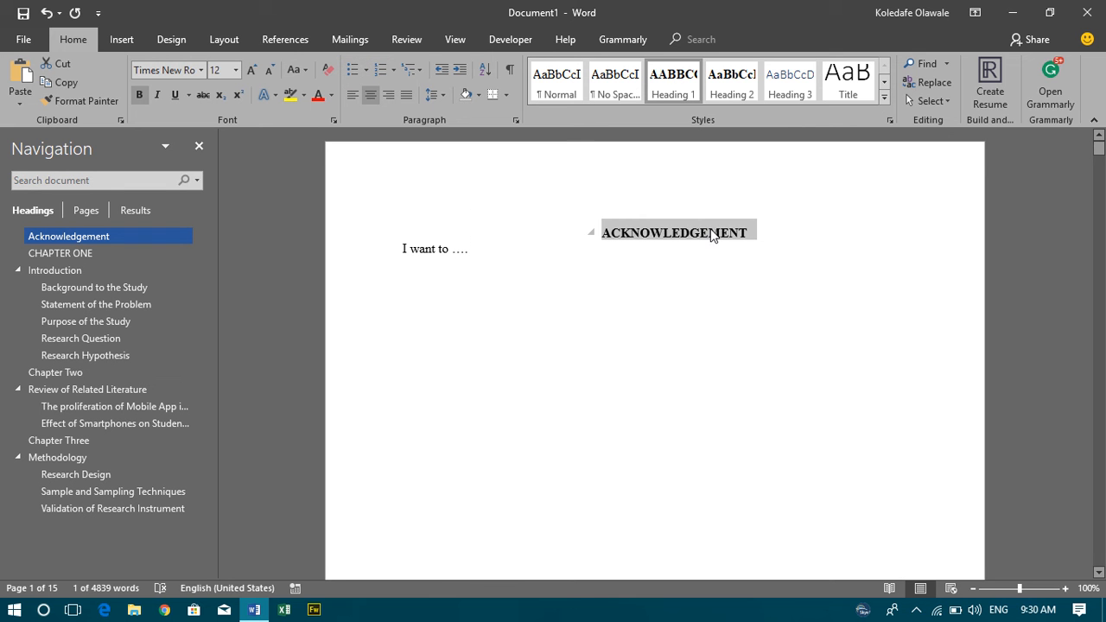
click(762, 237)
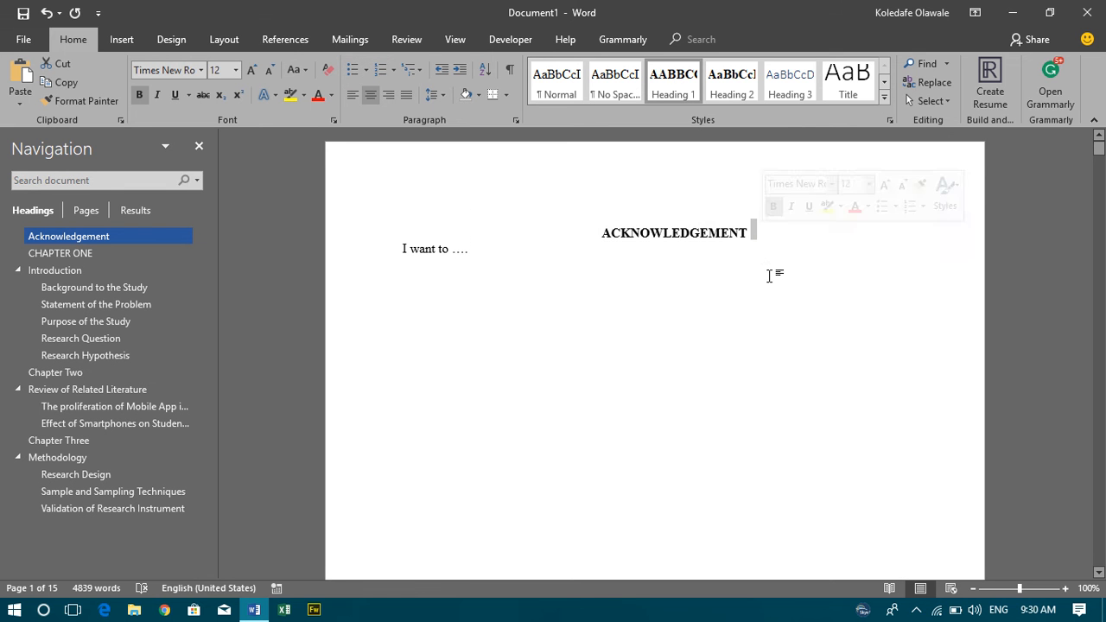
Start a new page after the "I want to …." line and write "Dedication" at its top.
double_click(754, 252)
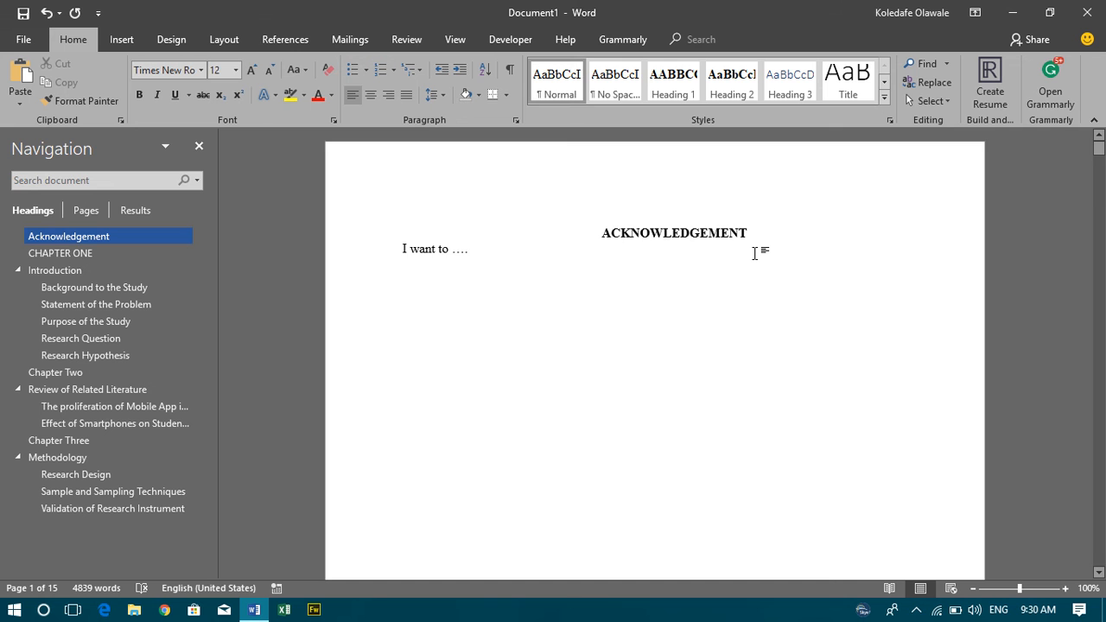
key(Down)
key(Up)
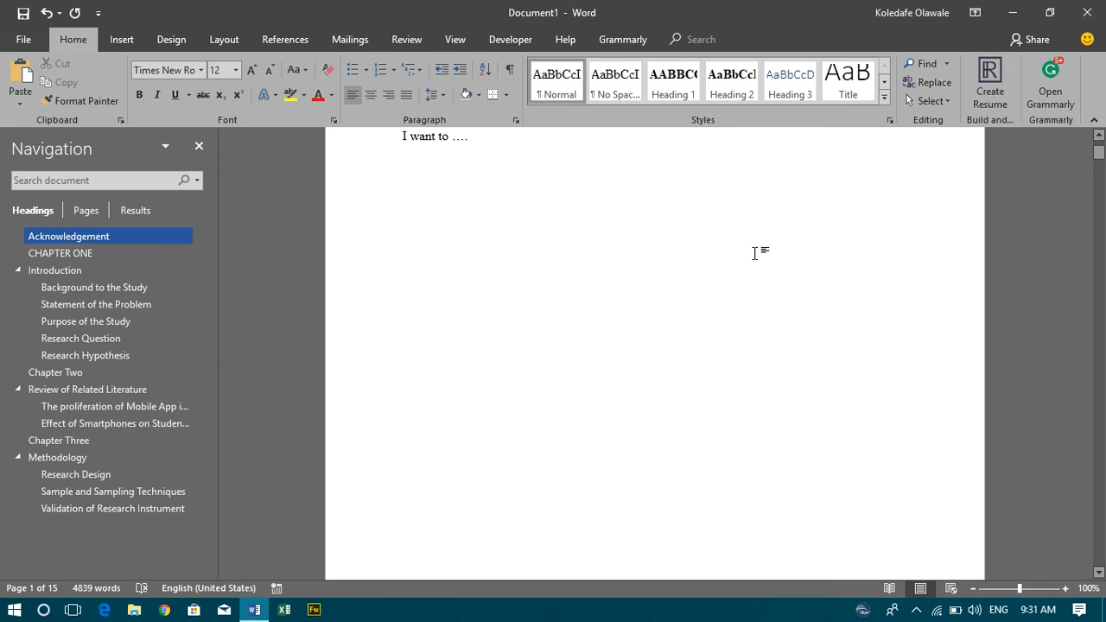
key(Down)
key(Up)
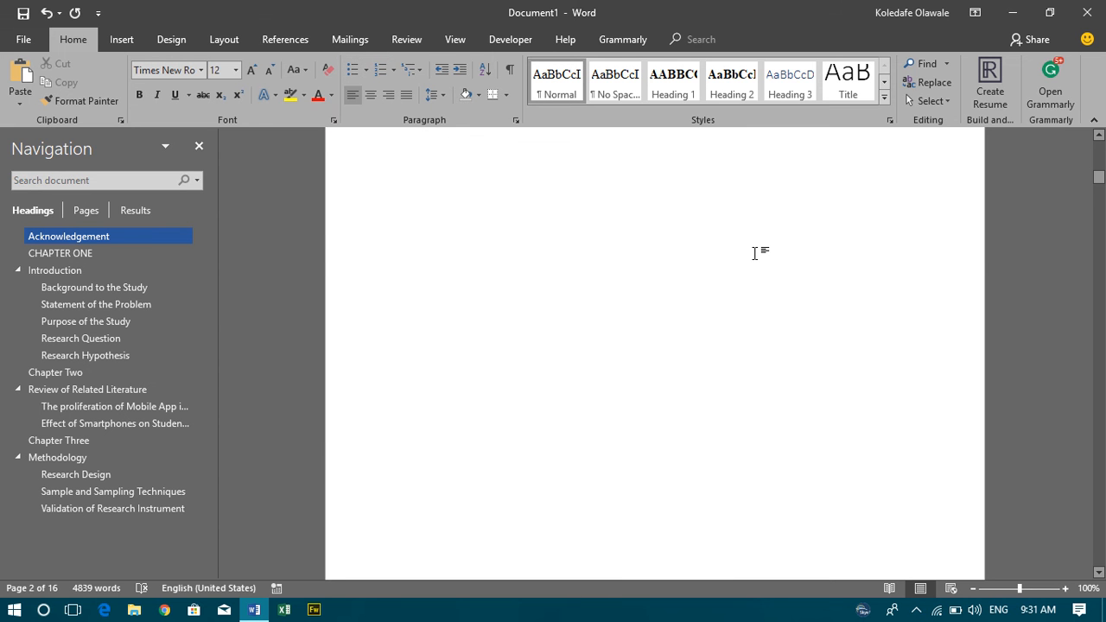
key(Up)
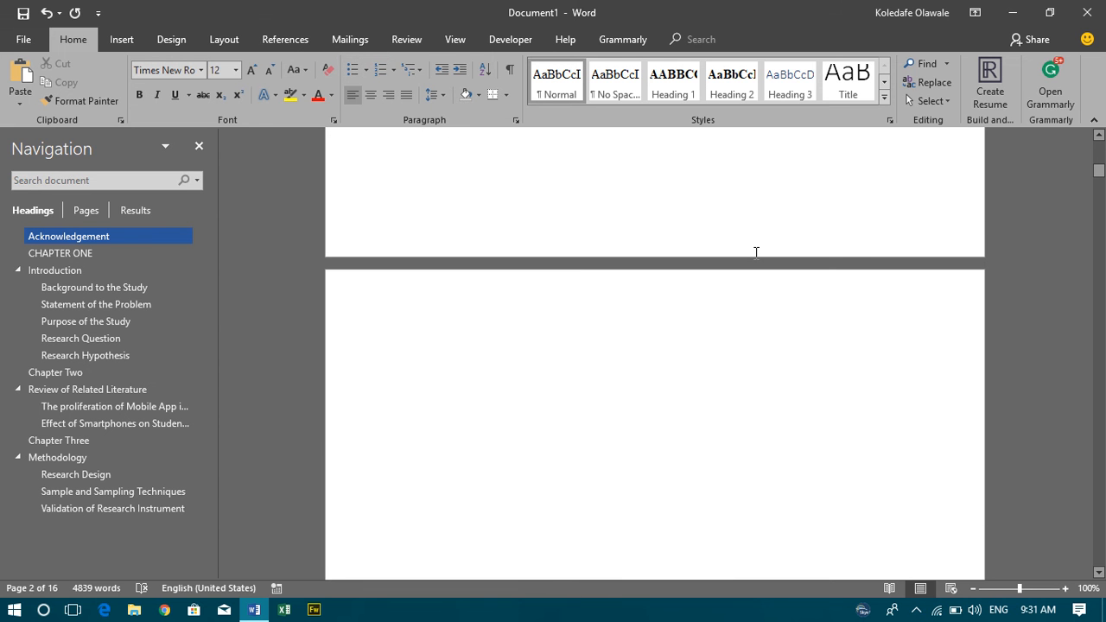
text(Dedication)
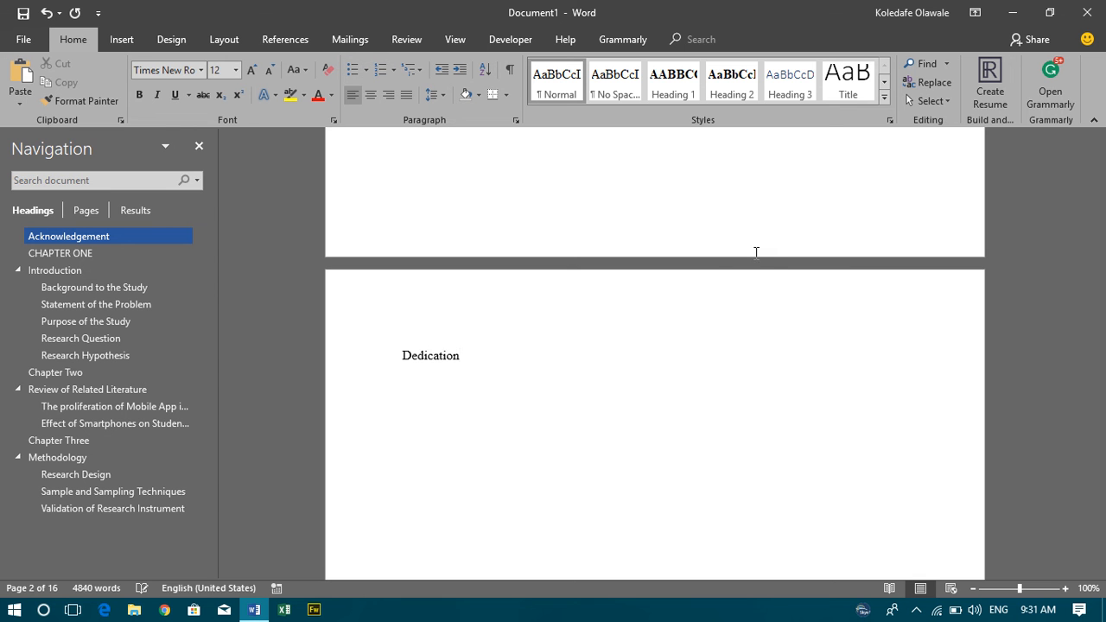
Try applying the Heading 1 style to the selected word "Dedication" and undo it.
key(shift+Home)
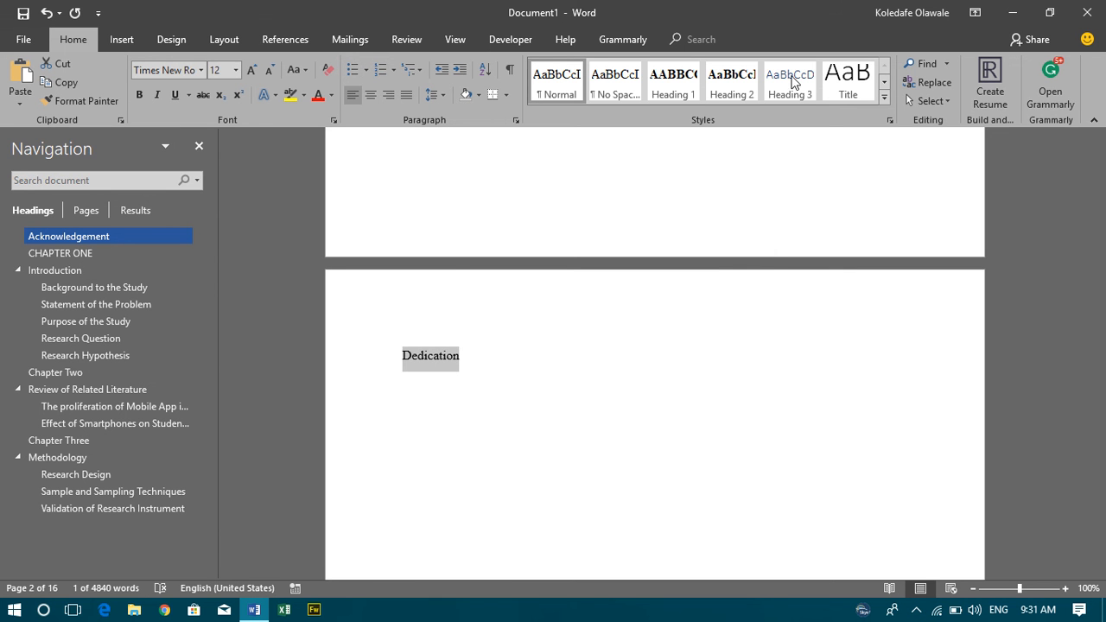
click(675, 85)
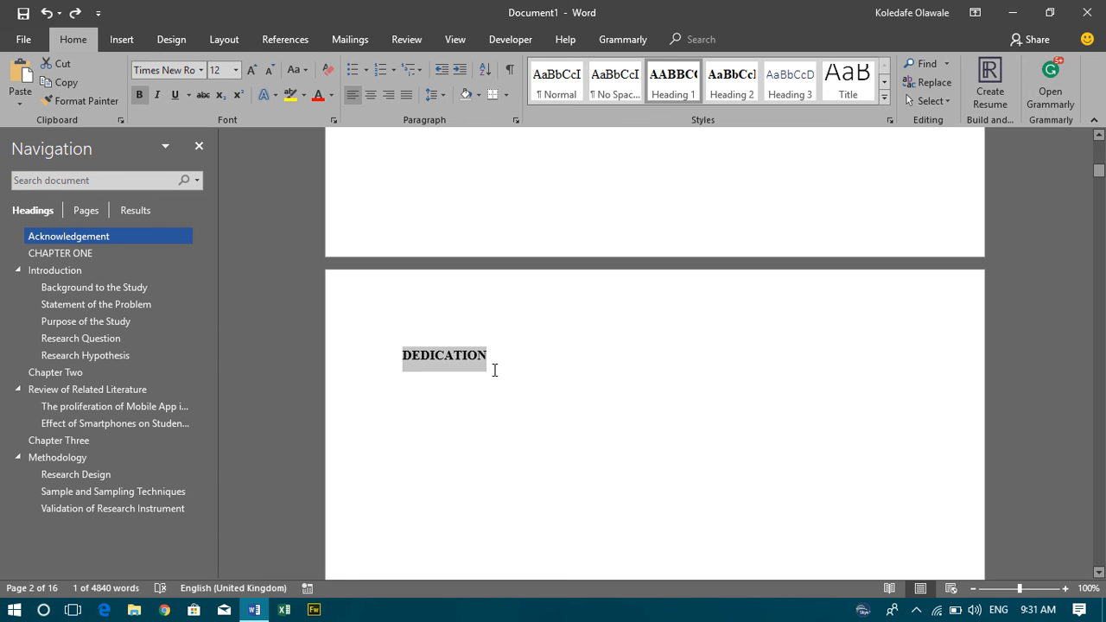
key(ctrl+shift+n)
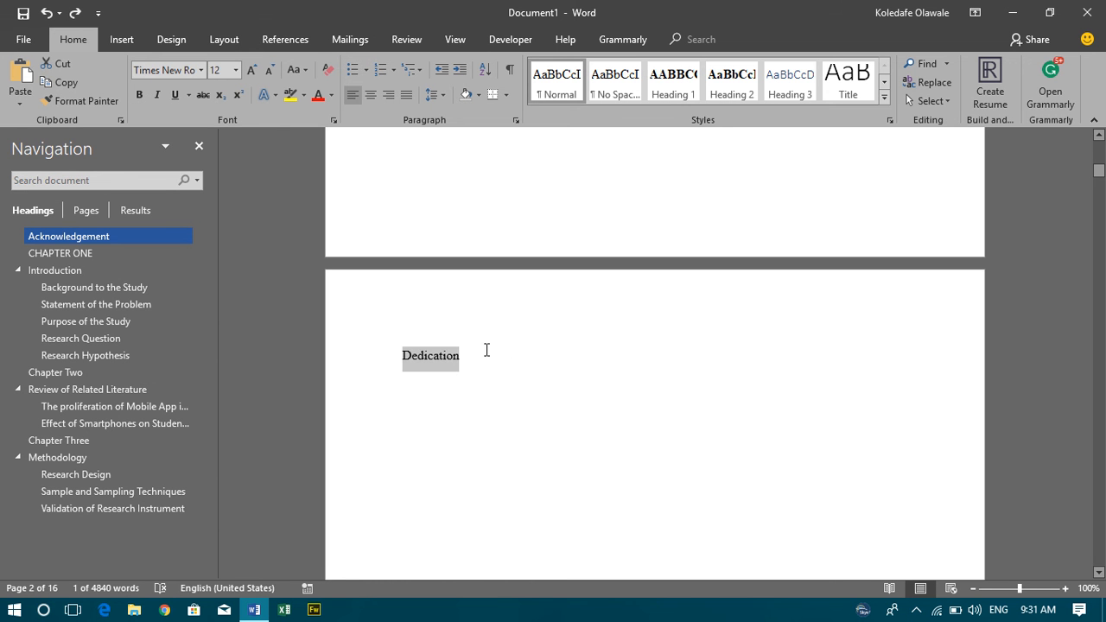
click(485, 350)
click(434, 356)
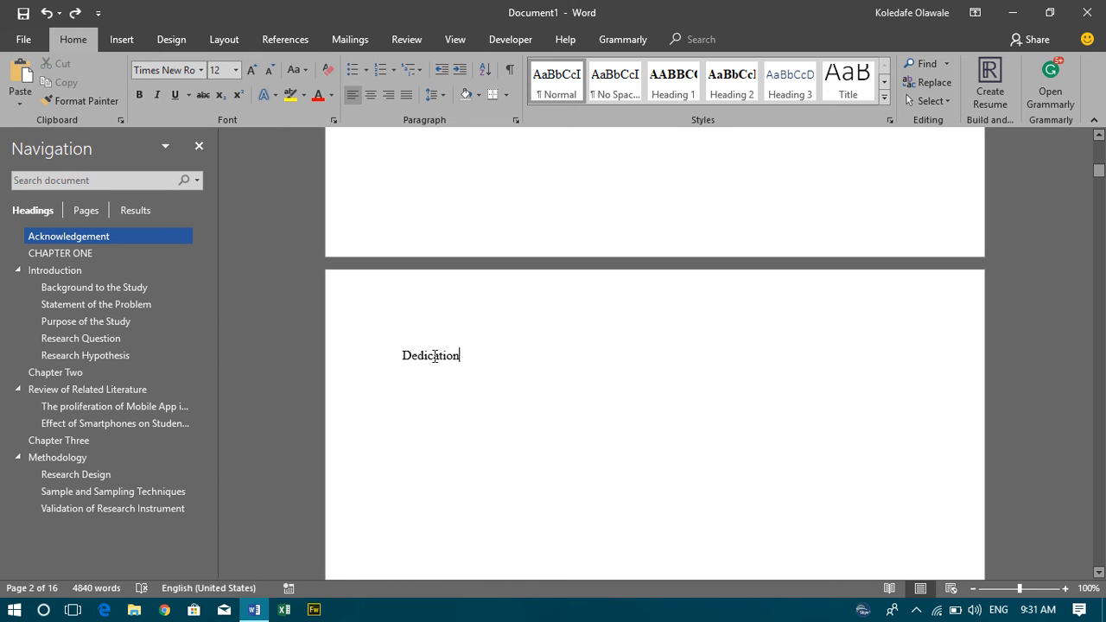
drag(476, 354, 405, 355)
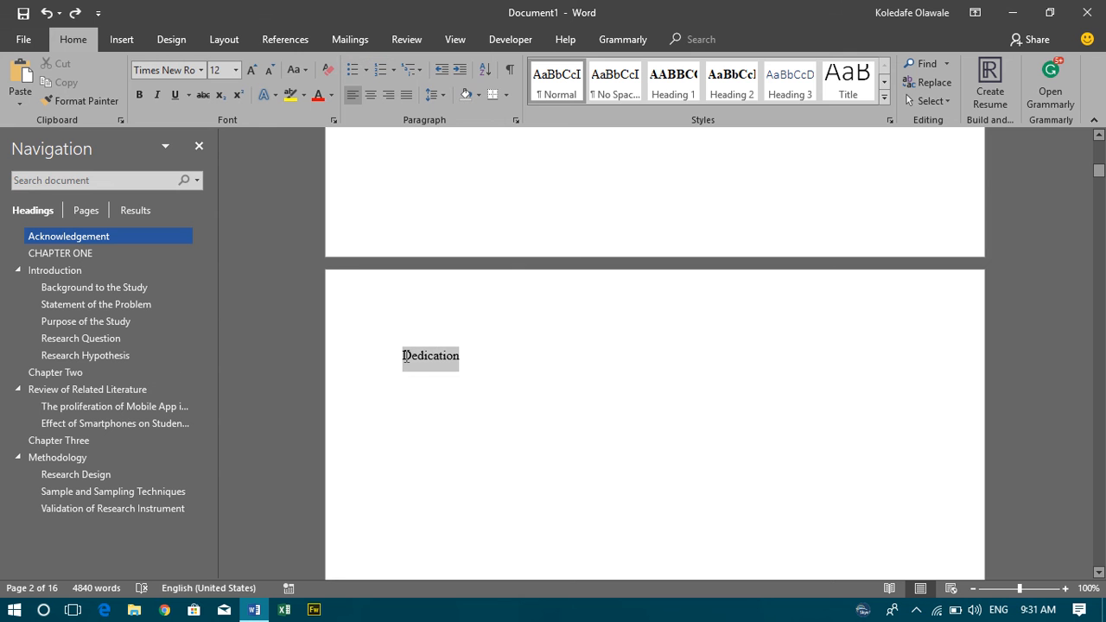
click(688, 84)
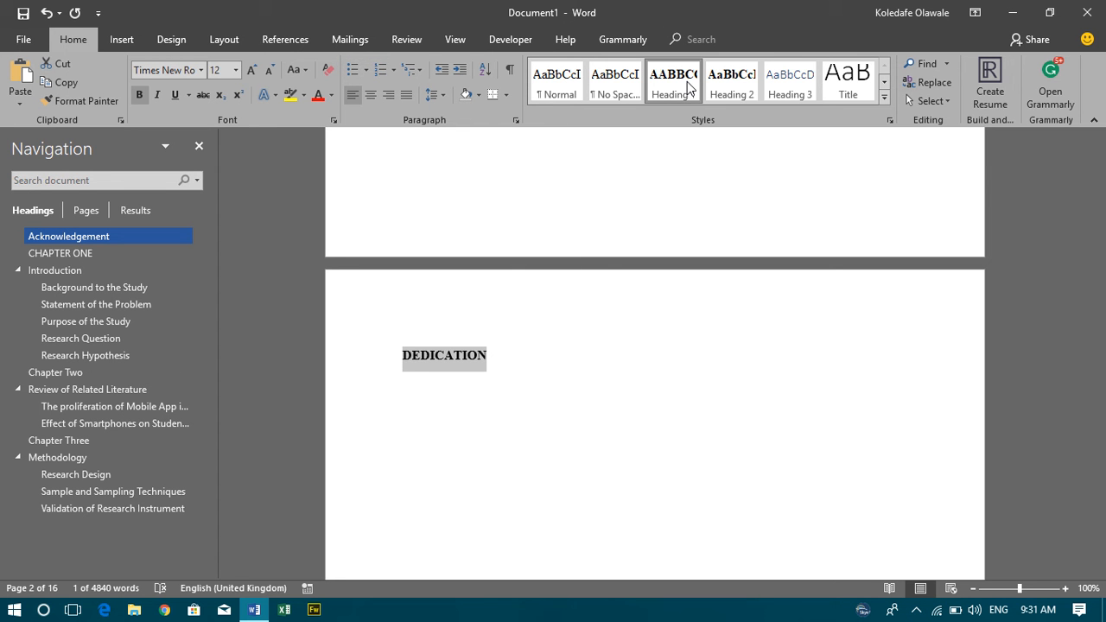
key(ctrl+z)
click(617, 355)
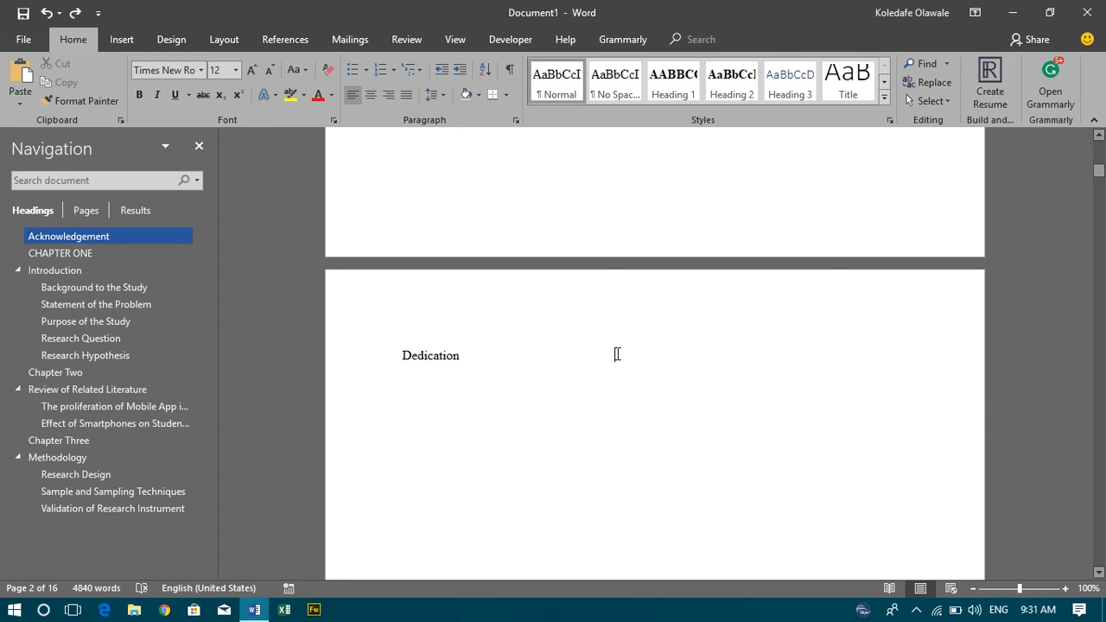
Add the indented, justified placeholder line "Hekk" under "Dedication" on page 2.
scroll(616, 355, up, 10)
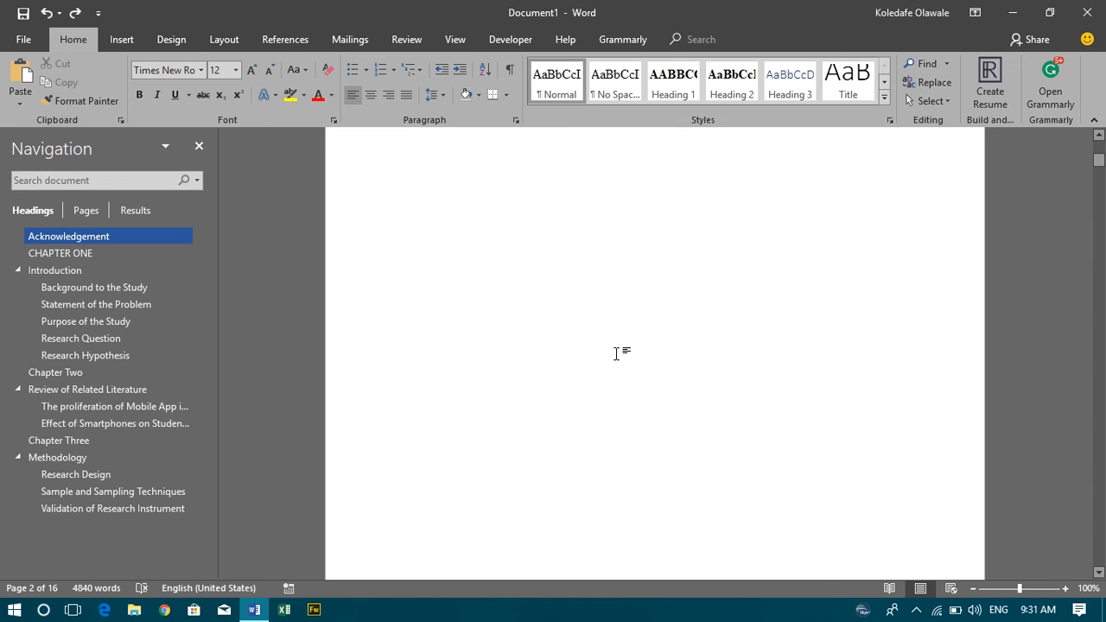
scroll(617, 354, down, 5)
click(461, 413)
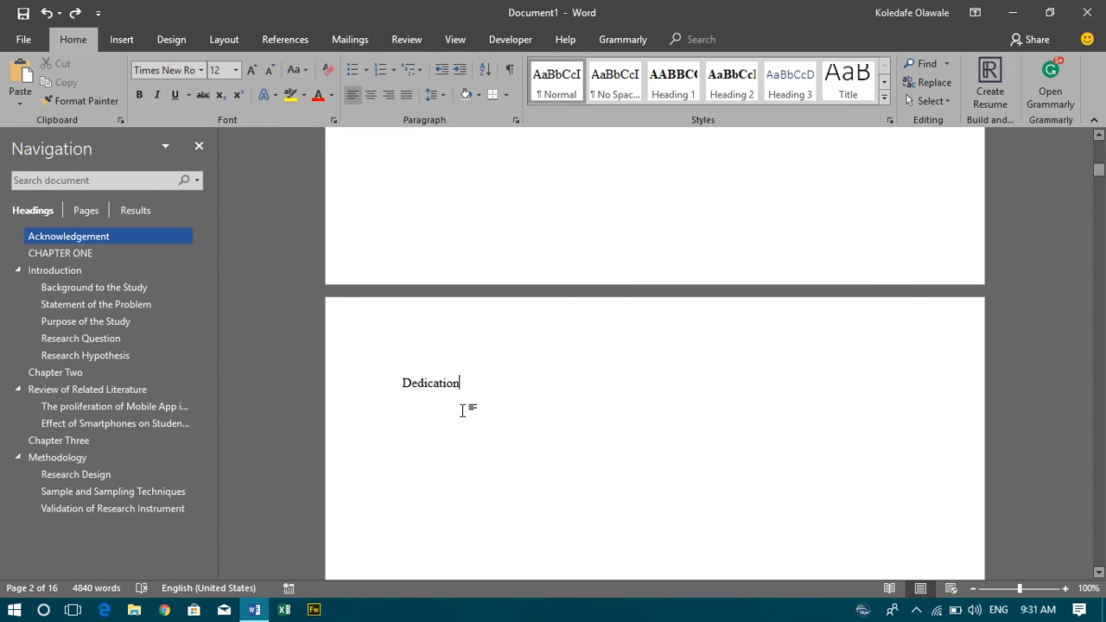
key(Return)
text(h)
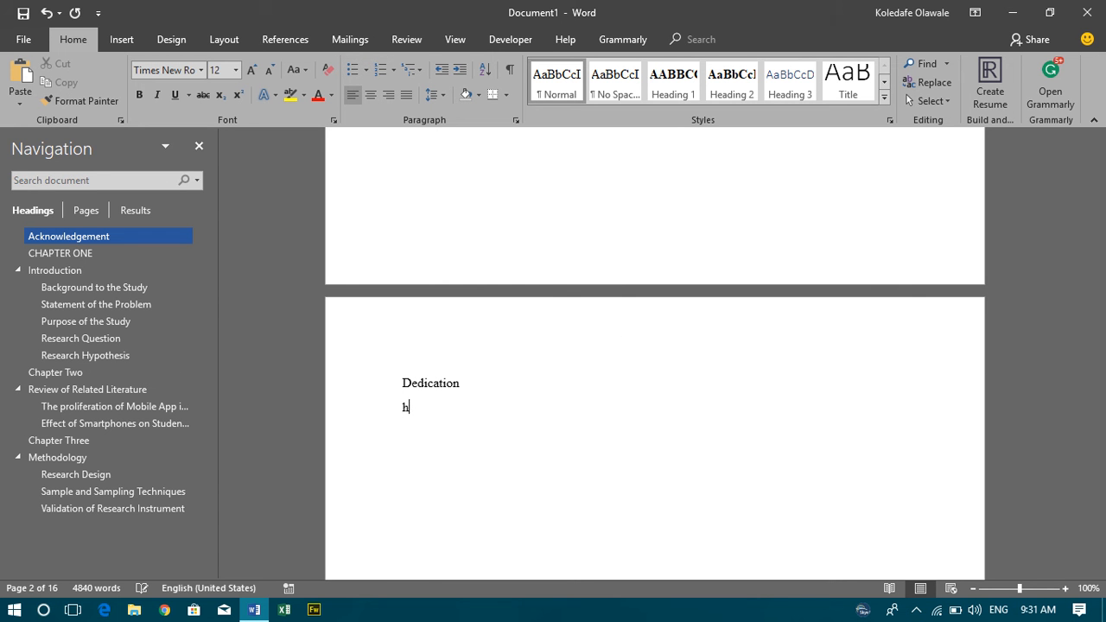
text(ekko)
click(571, 68)
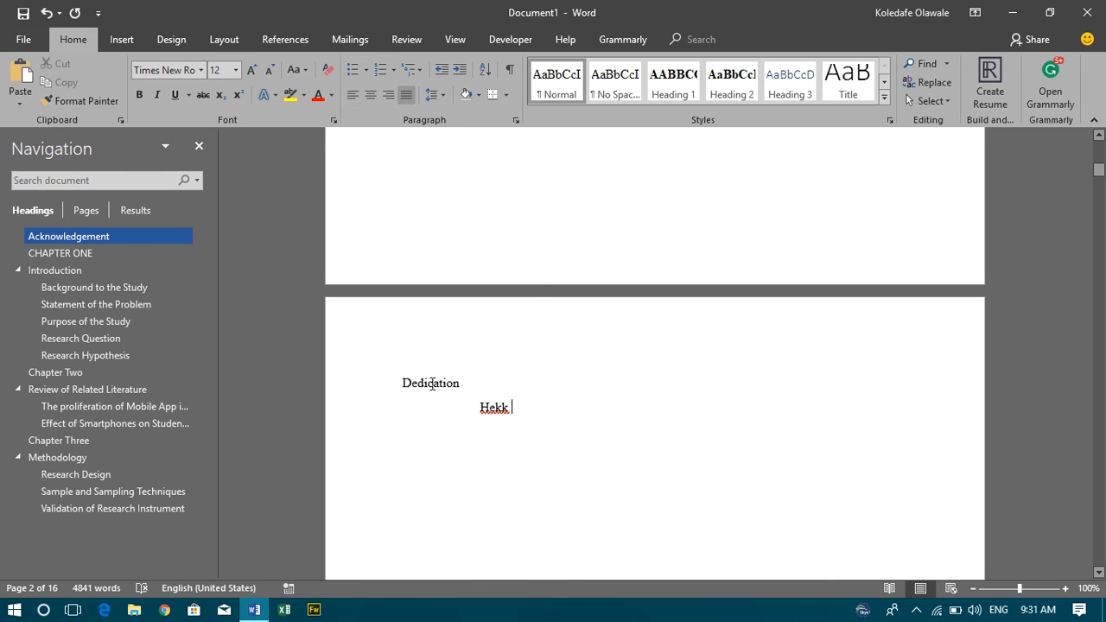
Try applying Heading 1 with only the cursor placed in "Dedication", check the Acknowledgement page, and undo the style.
key(ctrl+l)
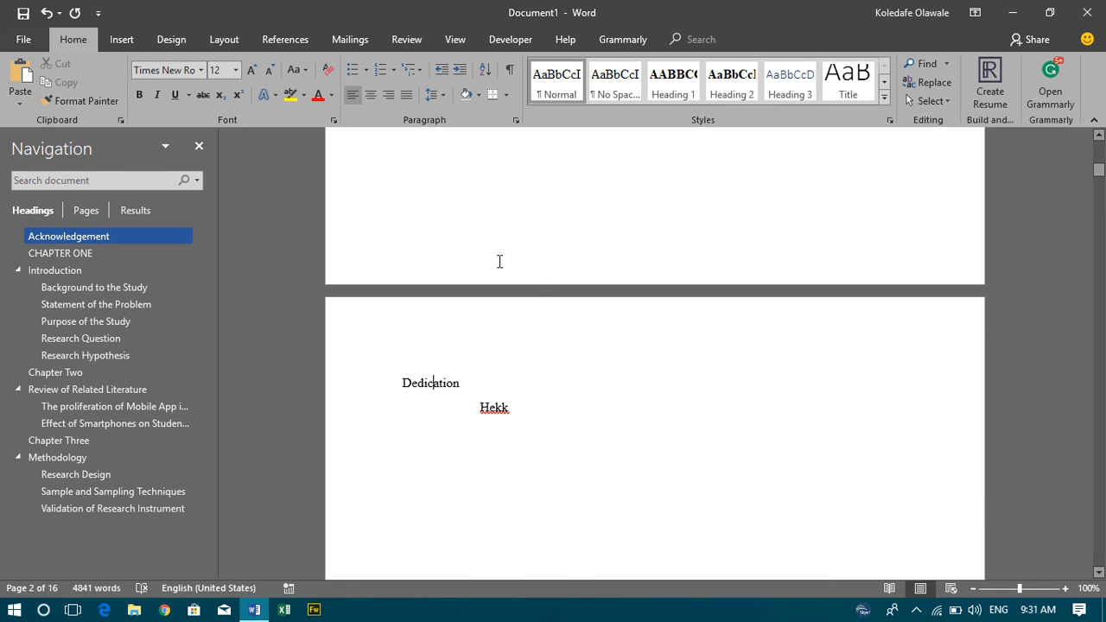
click(660, 89)
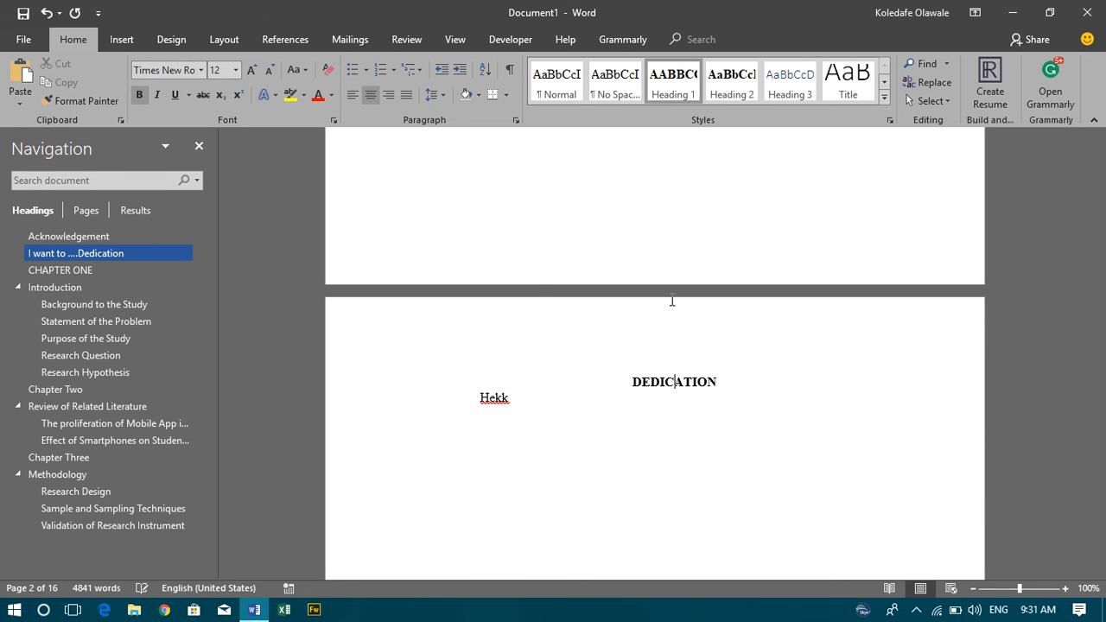
click(646, 439)
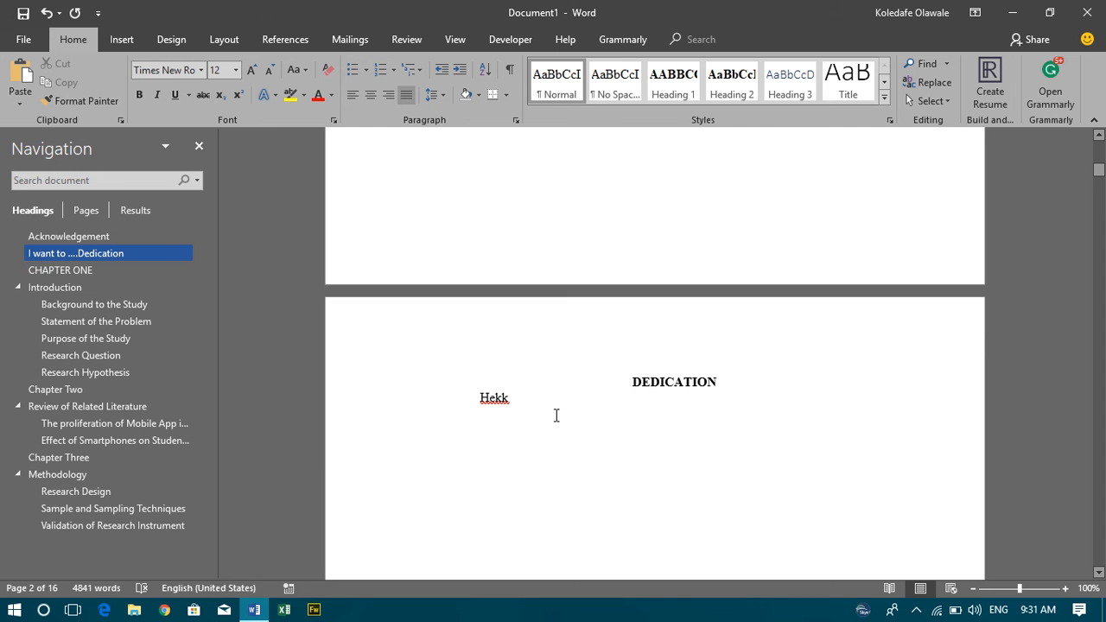
scroll(560, 418, up, 15)
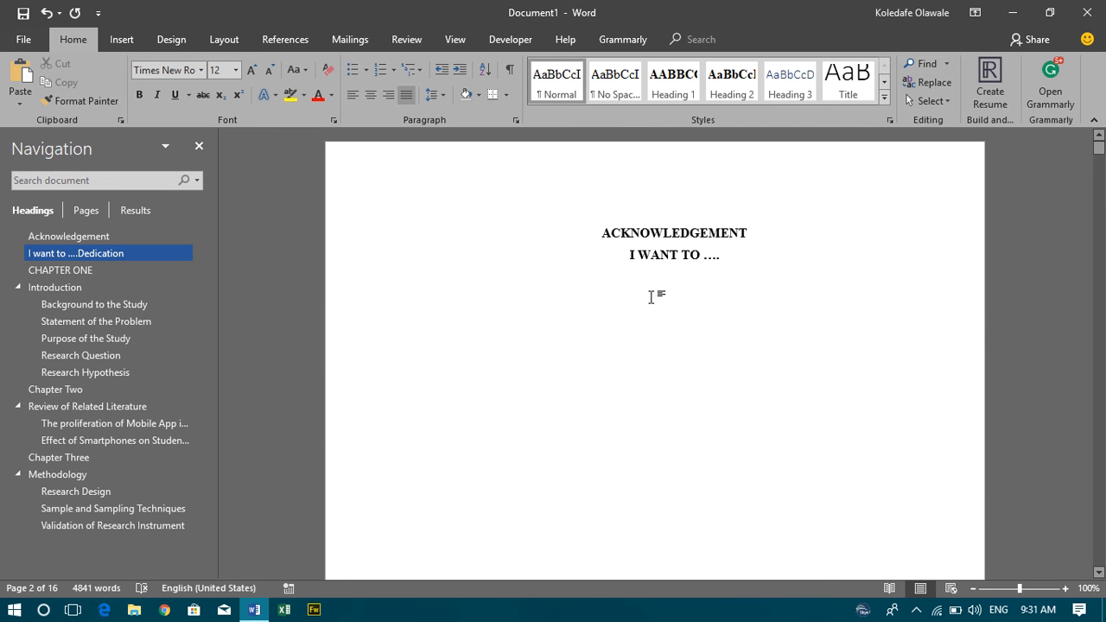
key(ctrl+z)
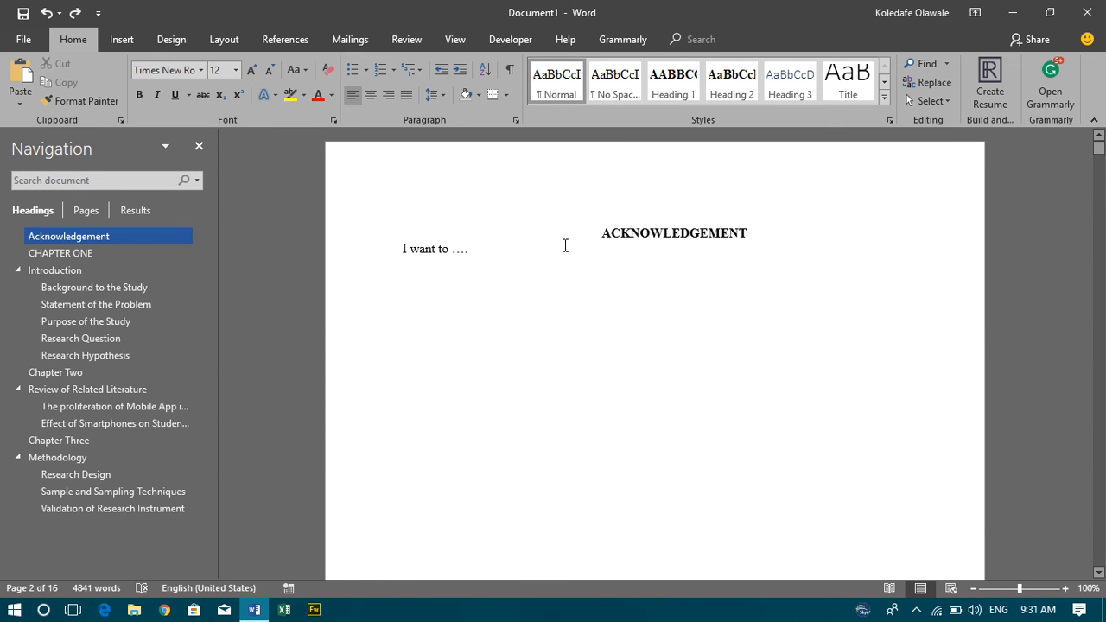
Apply the Heading 1 style to the selected word "Dedication" on page 2 and compare it with the Acknowledgement page.
click(477, 251)
scroll(521, 388, down, 4)
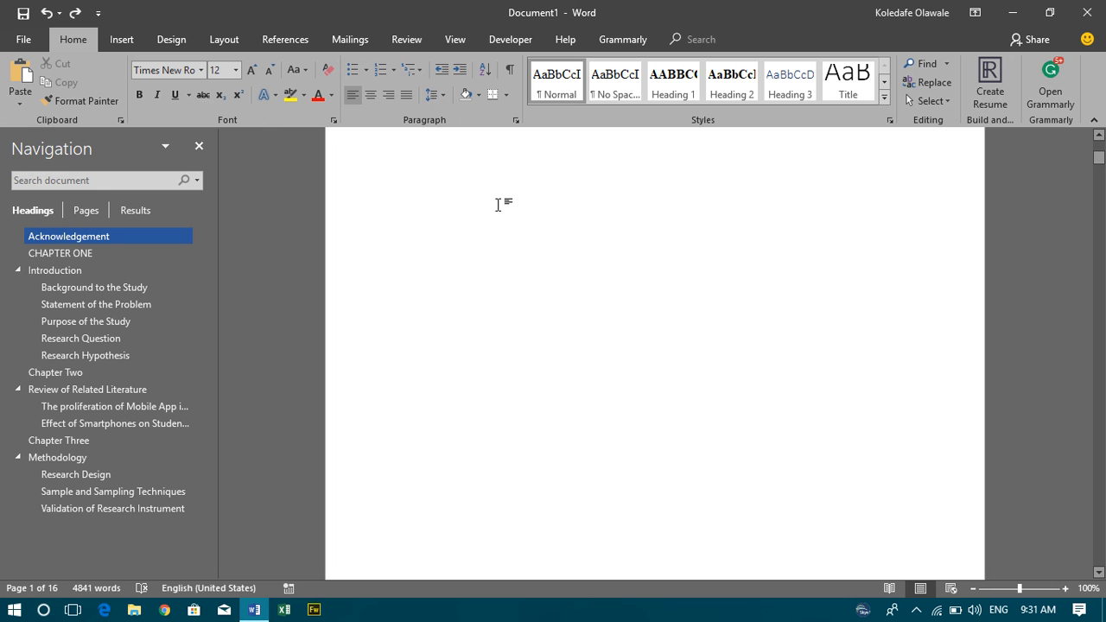
scroll(501, 203, down, 6)
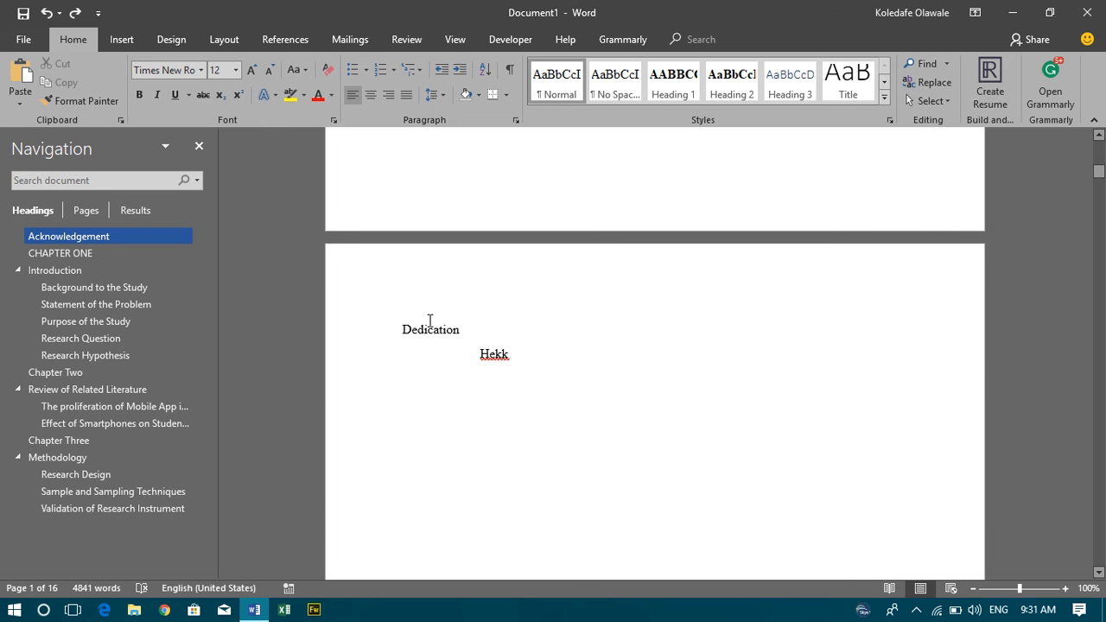
click(428, 329)
drag(400, 327, 461, 330)
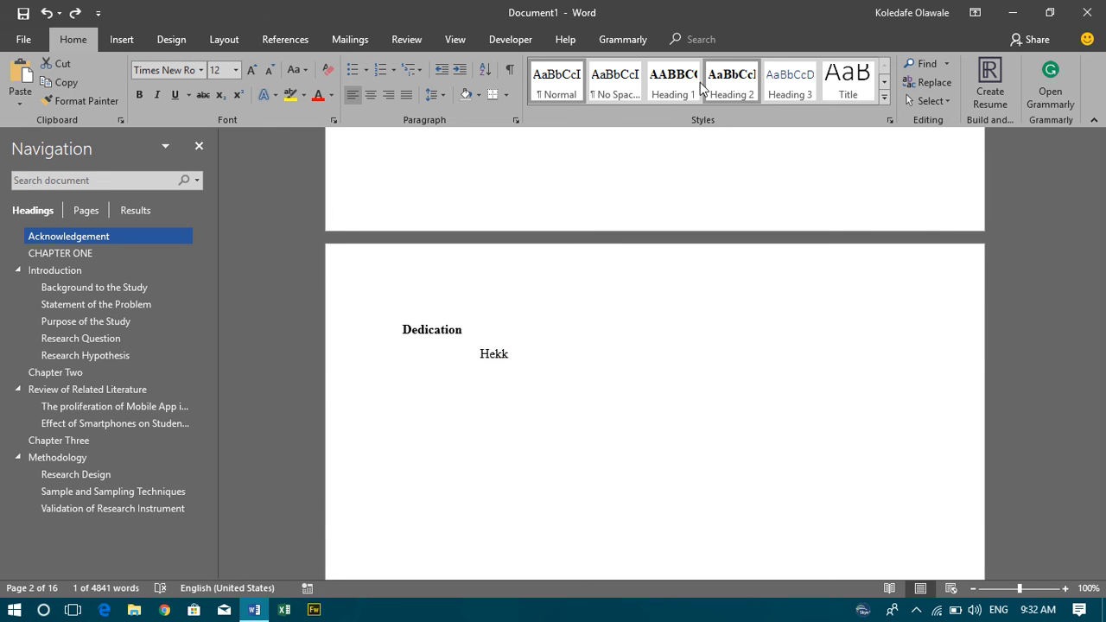
click(675, 86)
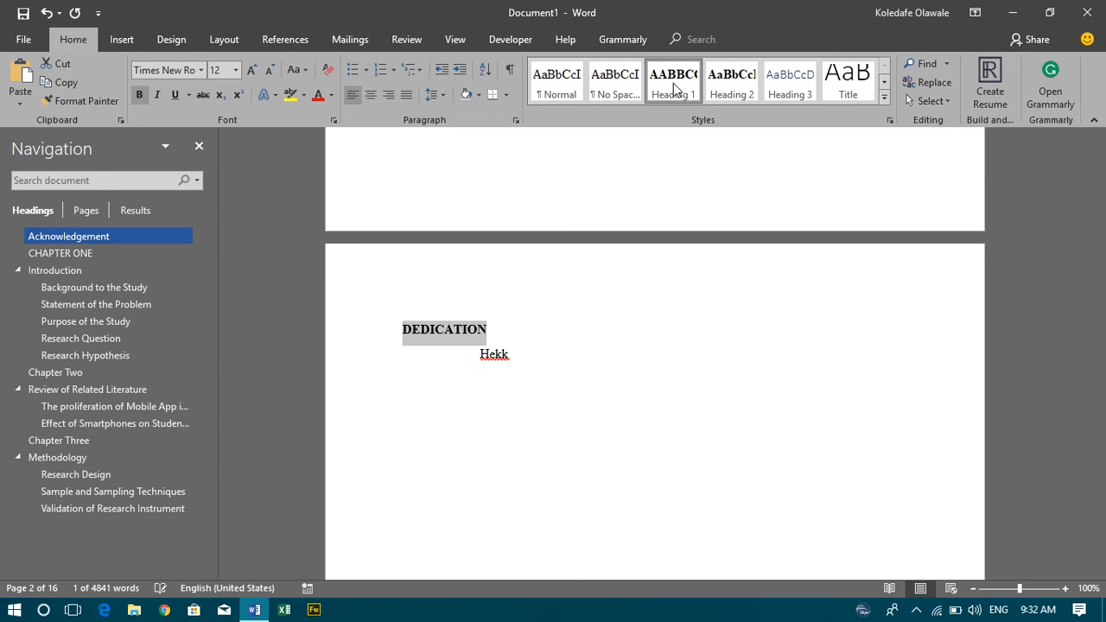
scroll(671, 299, up, 10)
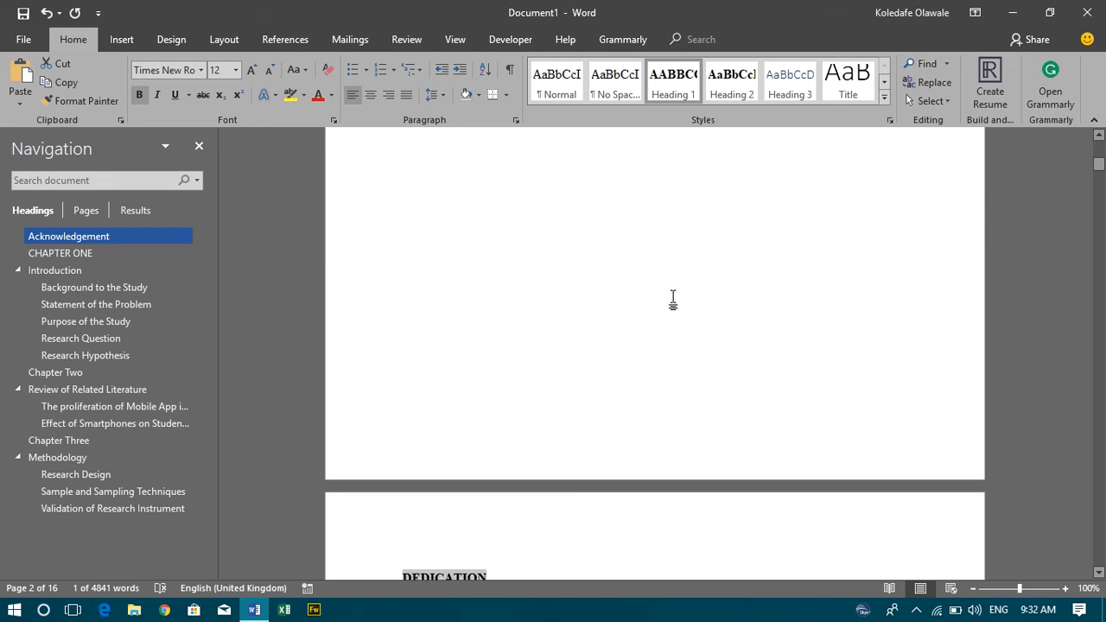
click(525, 265)
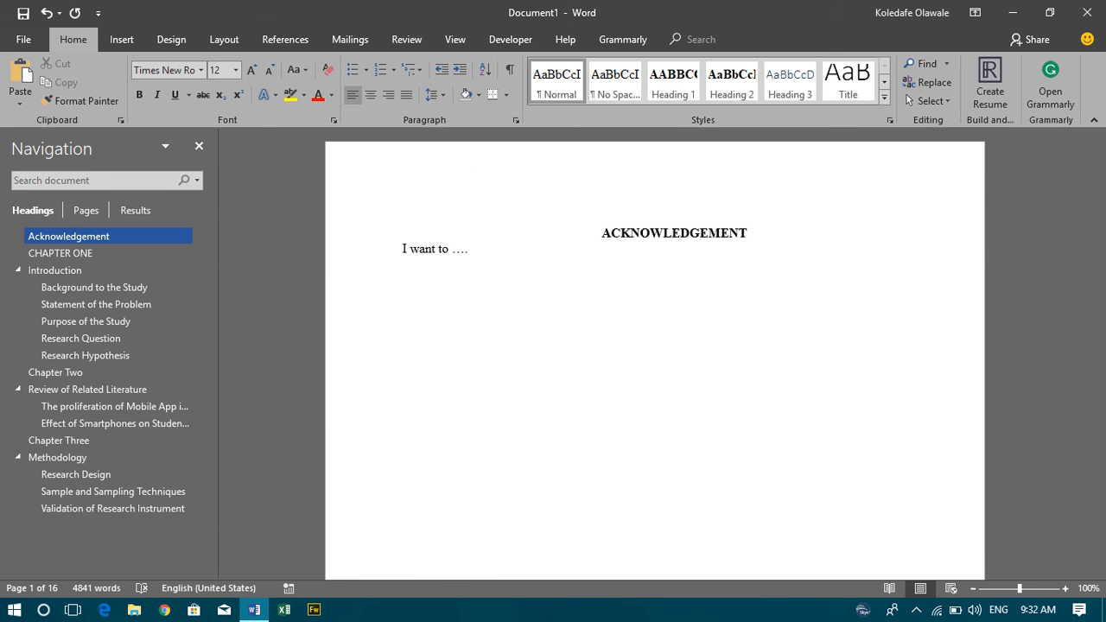
scroll(449, 160, down, 10)
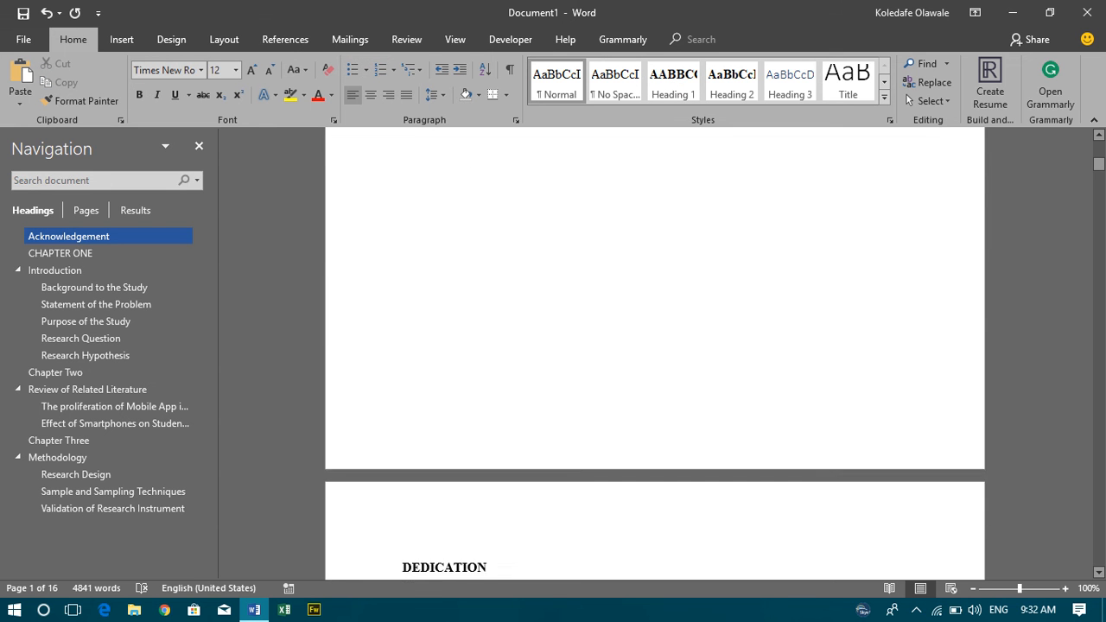
scroll(449, 222, up, 3)
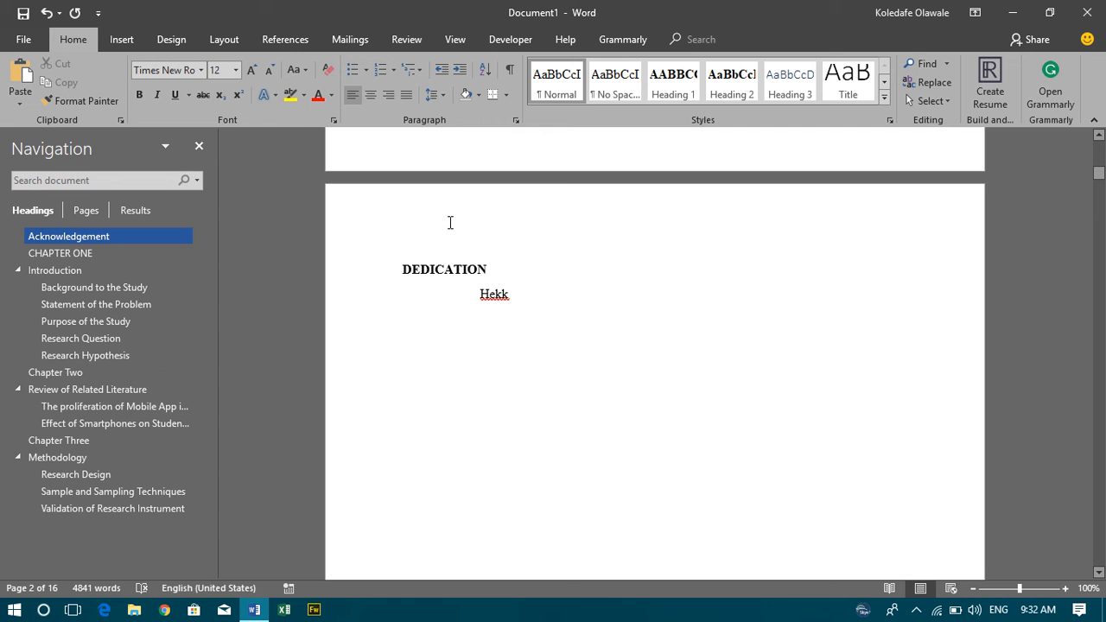
Reapply Heading 1 to the whole "Dedication" paragraph, keeping it centred, bold and in capitals.
click(479, 273)
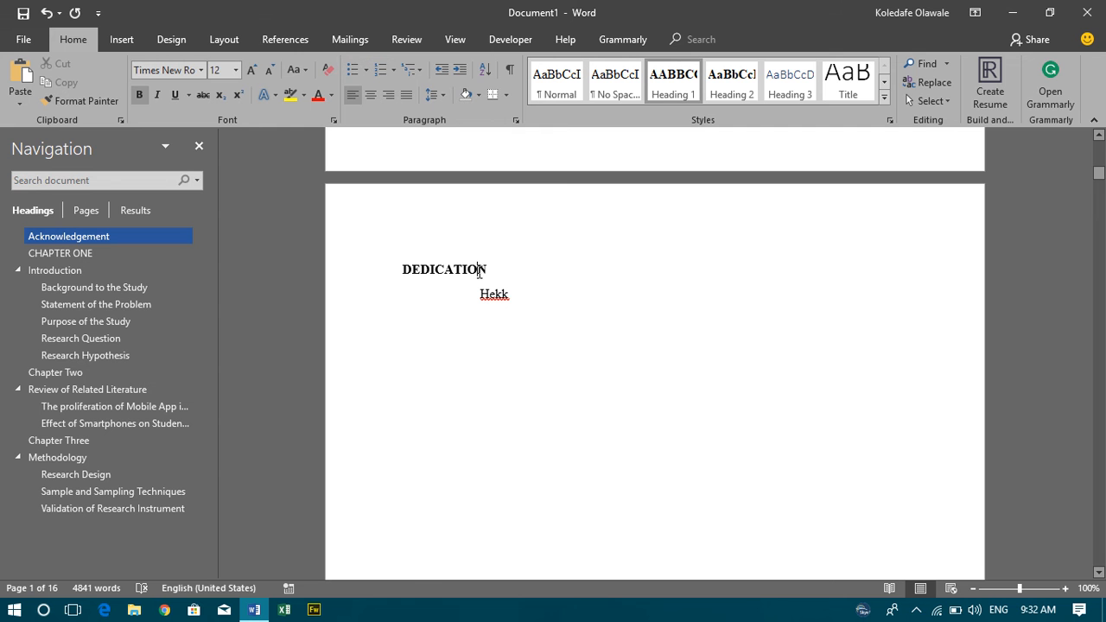
click(673, 82)
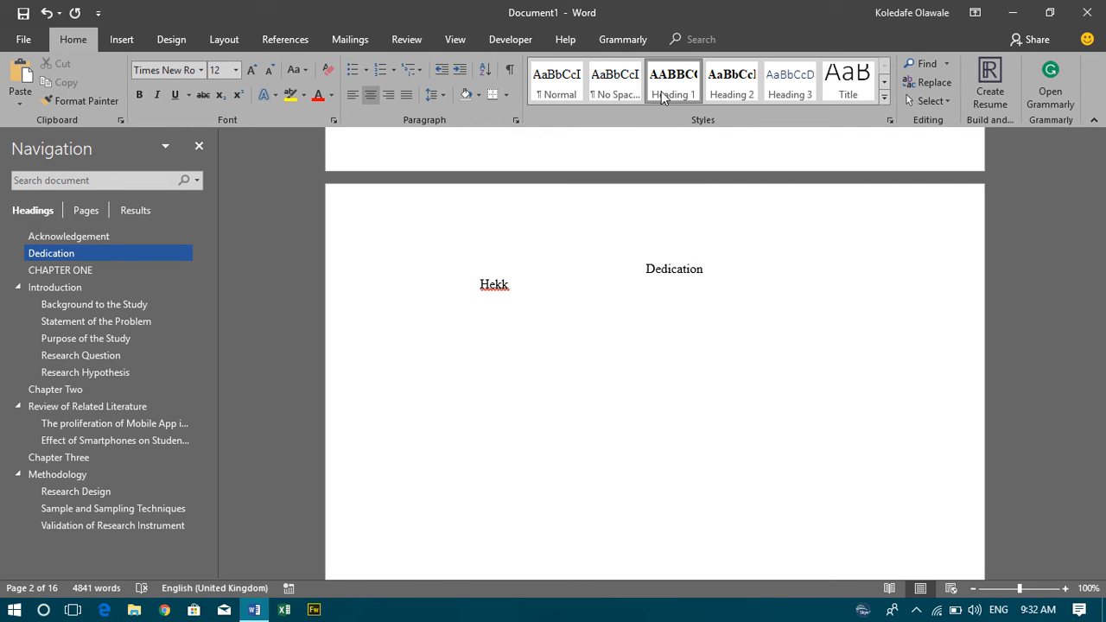
key(ctrl+z)
click(681, 410)
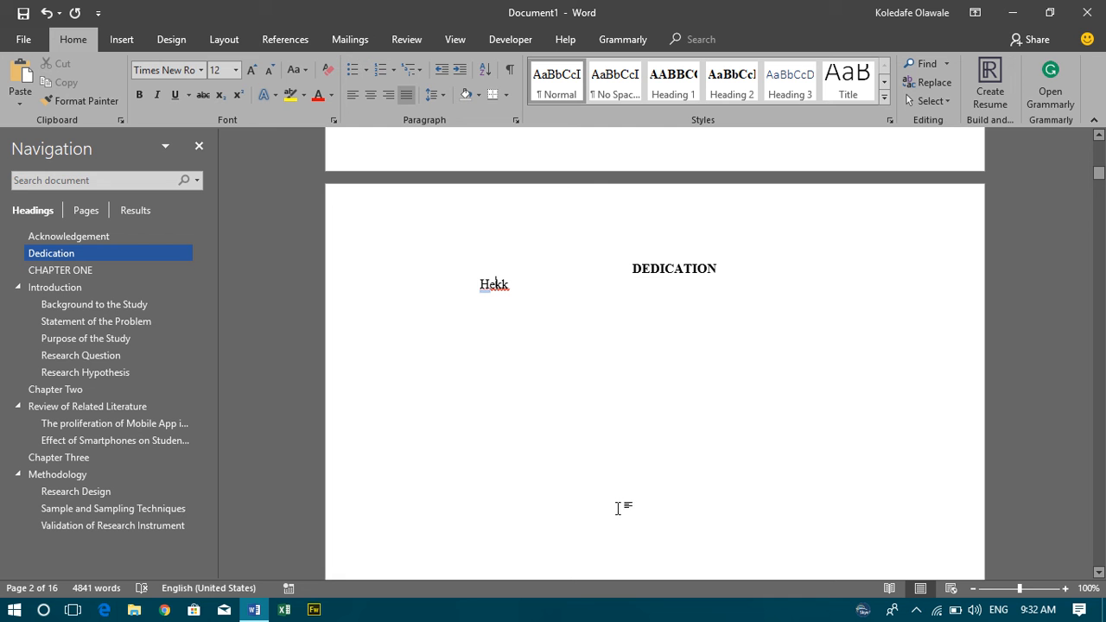
Try cycling the letter case of the "DEDICATION" heading and undo the case changes.
click(660, 269)
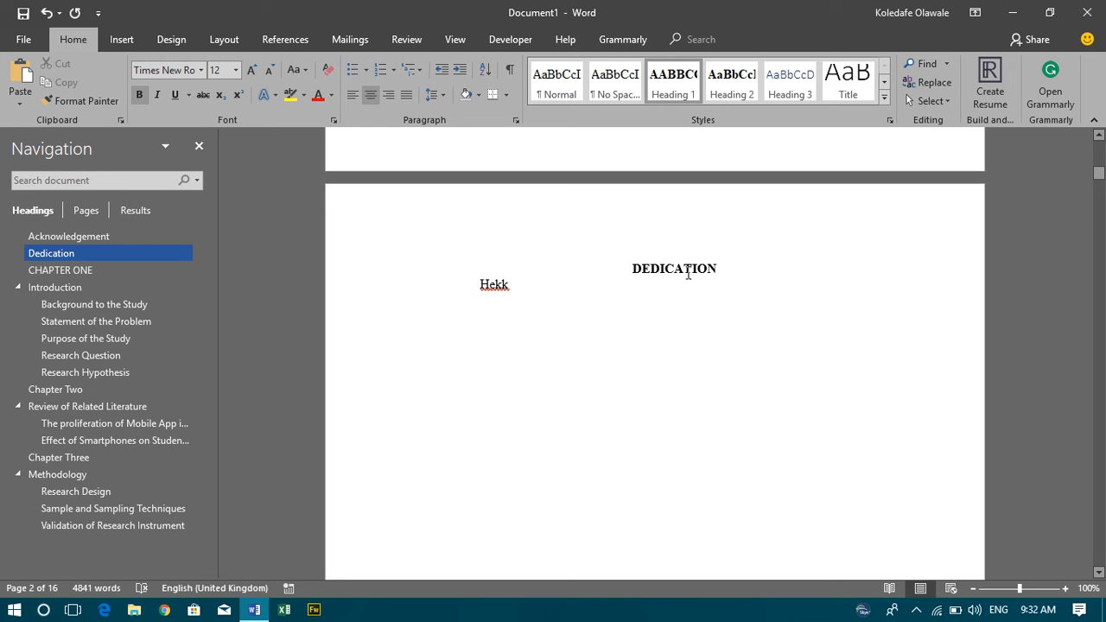
key(shift+F3)
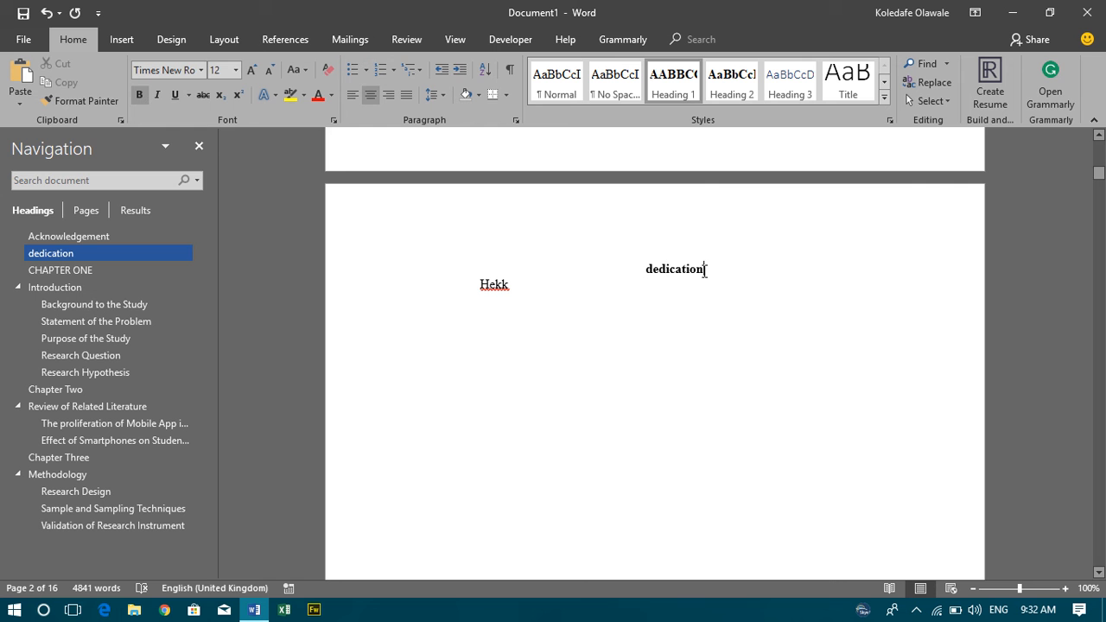
key(shift+F3)
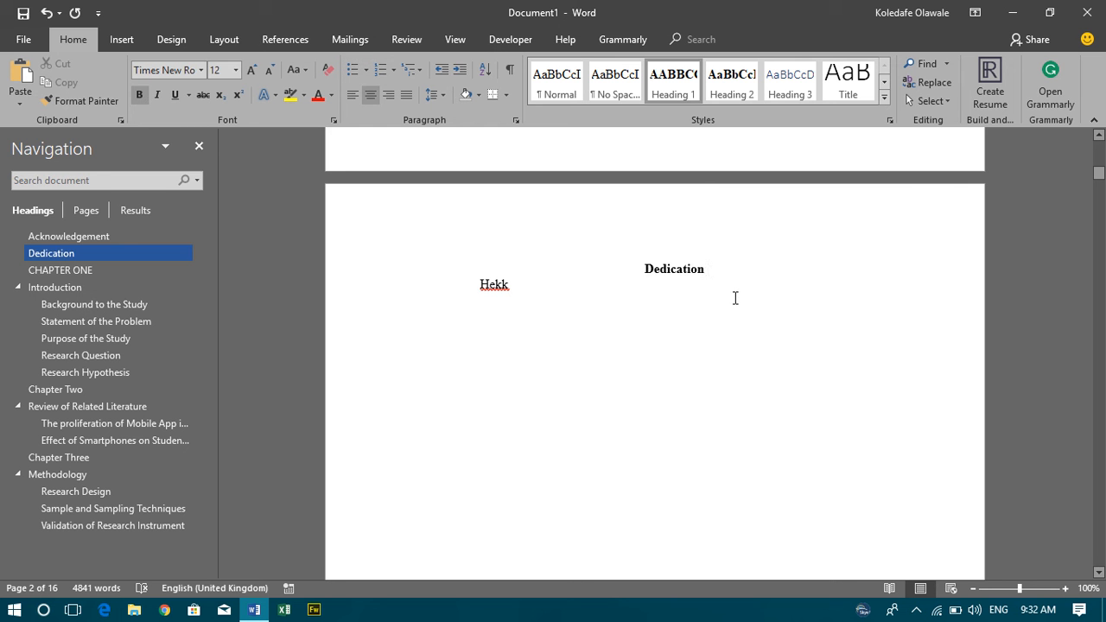
click(590, 314)
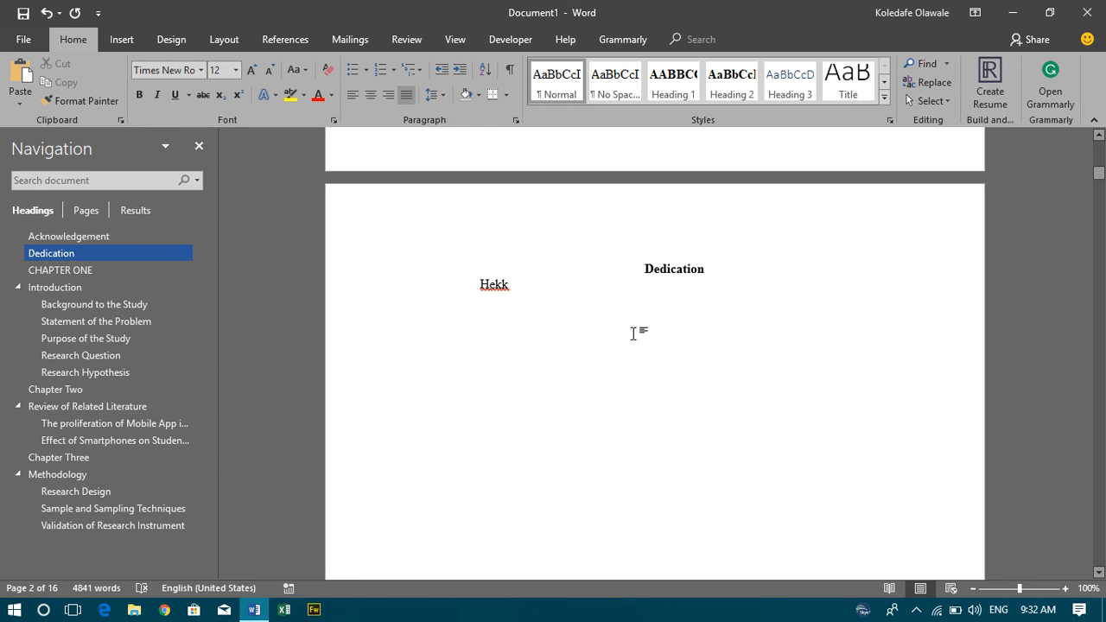
key(ctrl+z)
key(ctrl+z)
key(ctrl+z)
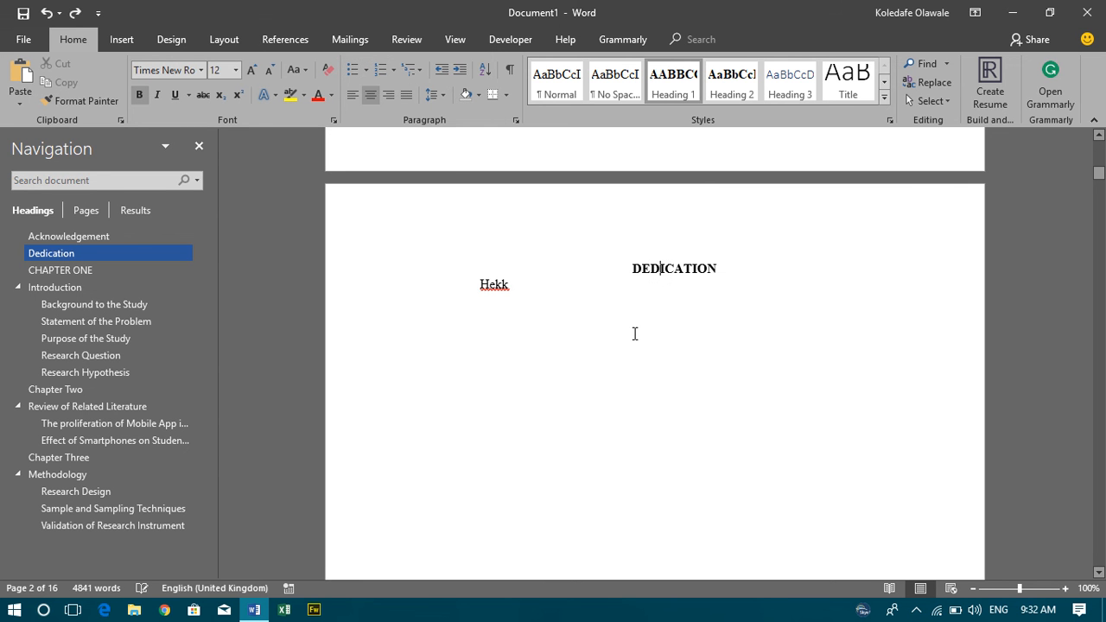
click(676, 364)
Delete the empty line above the "CHAPTER ONE" heading on page 3.
scroll(676, 366, up, 8)
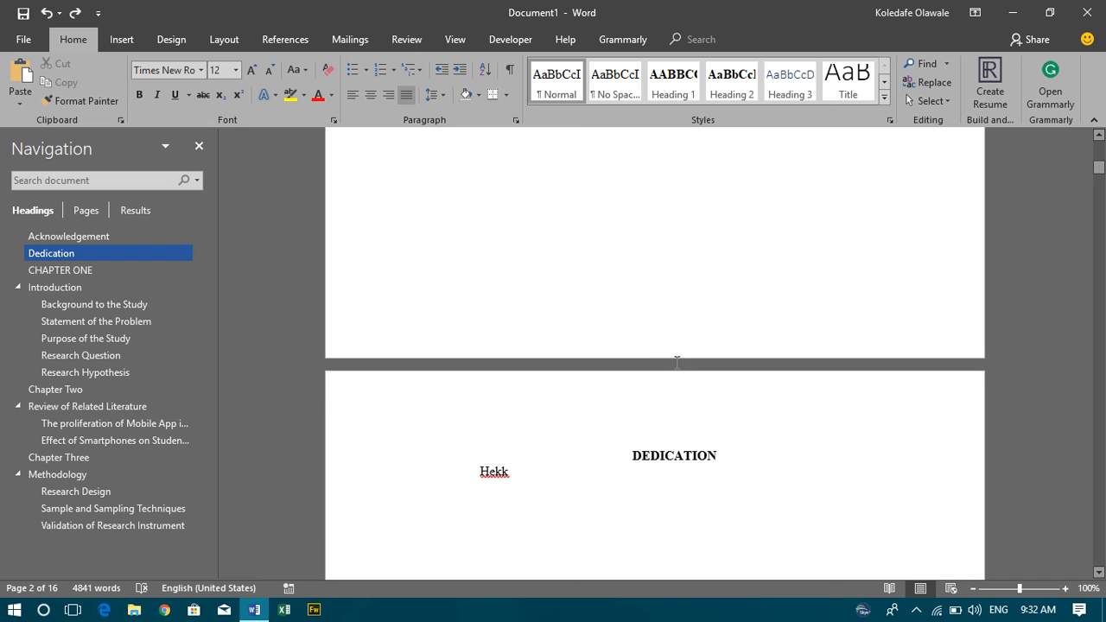
scroll(676, 364, up, 5)
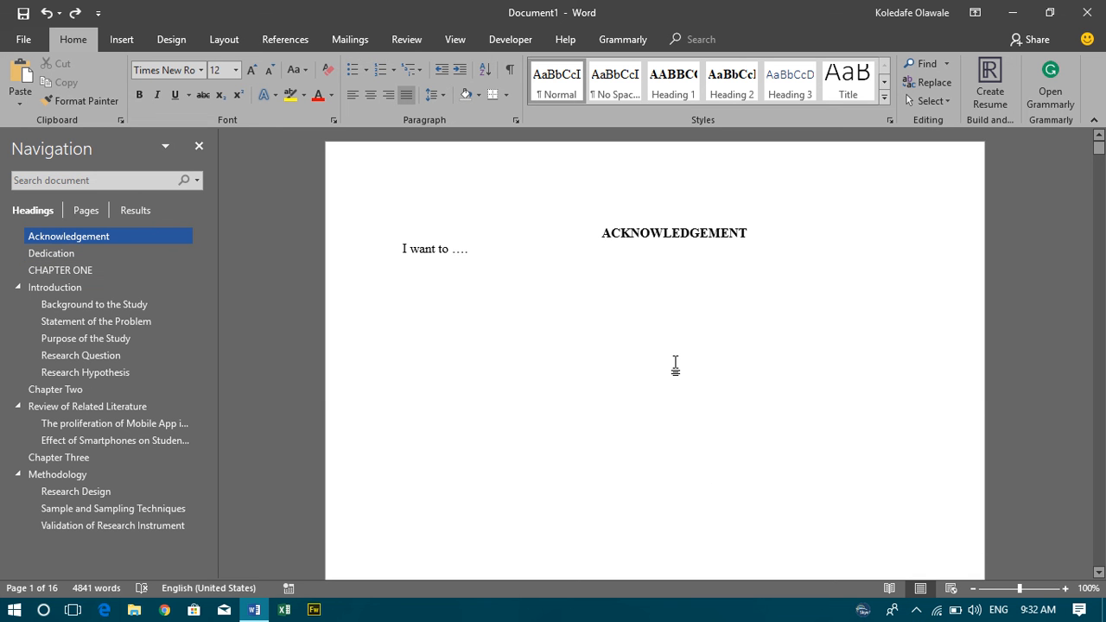
scroll(668, 455, down, 12)
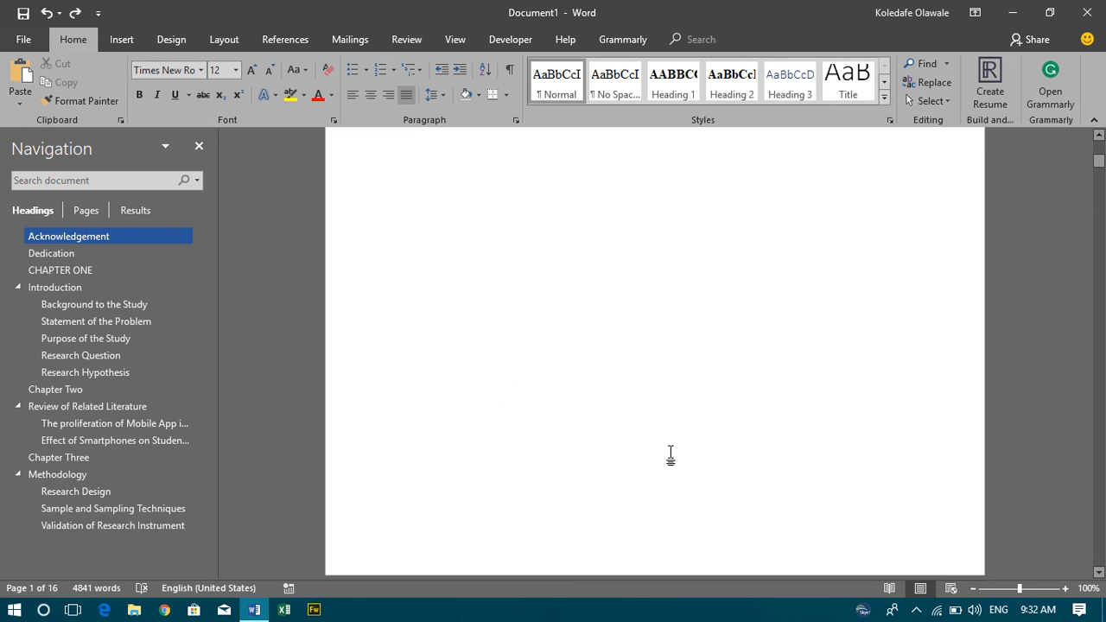
scroll(670, 454, down, 10)
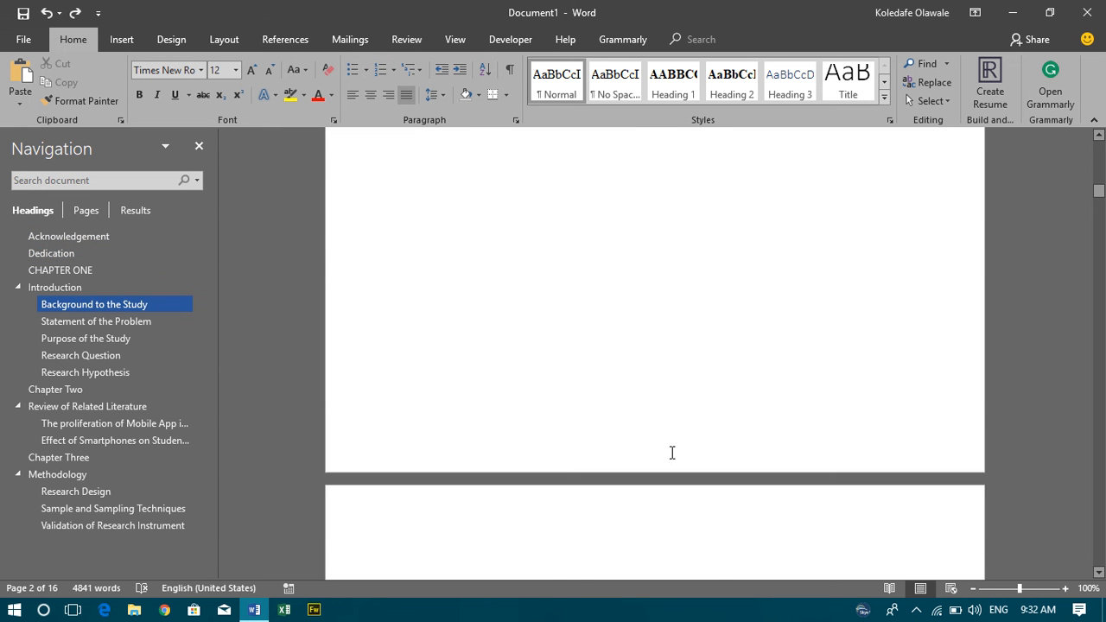
scroll(672, 452, down, 5)
scroll(672, 458, up, 10)
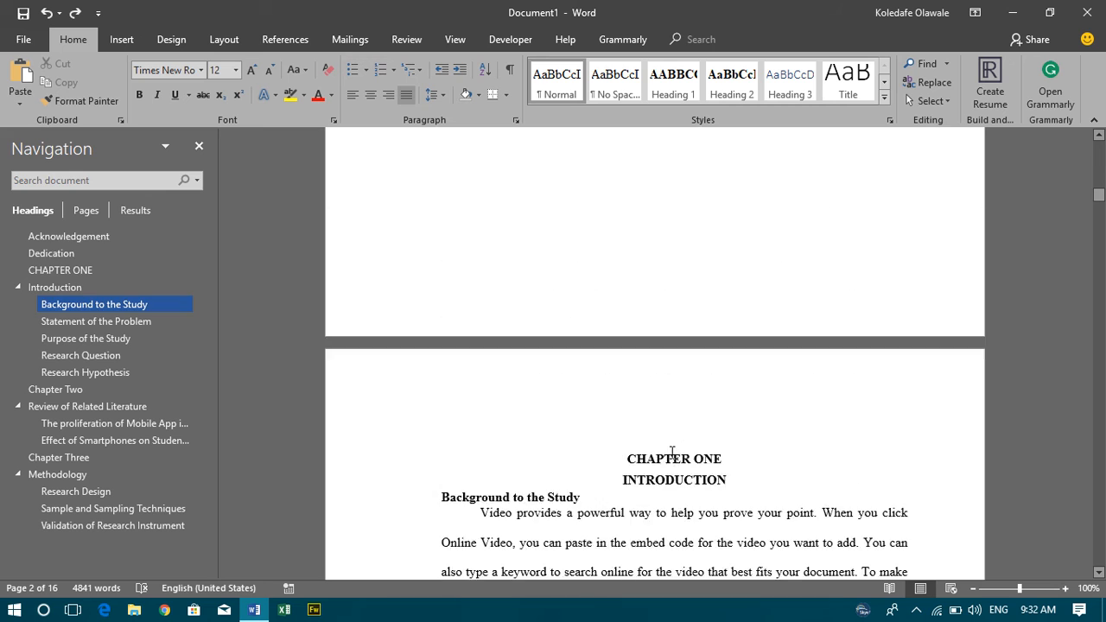
scroll(560, 514, down, 4)
click(464, 387)
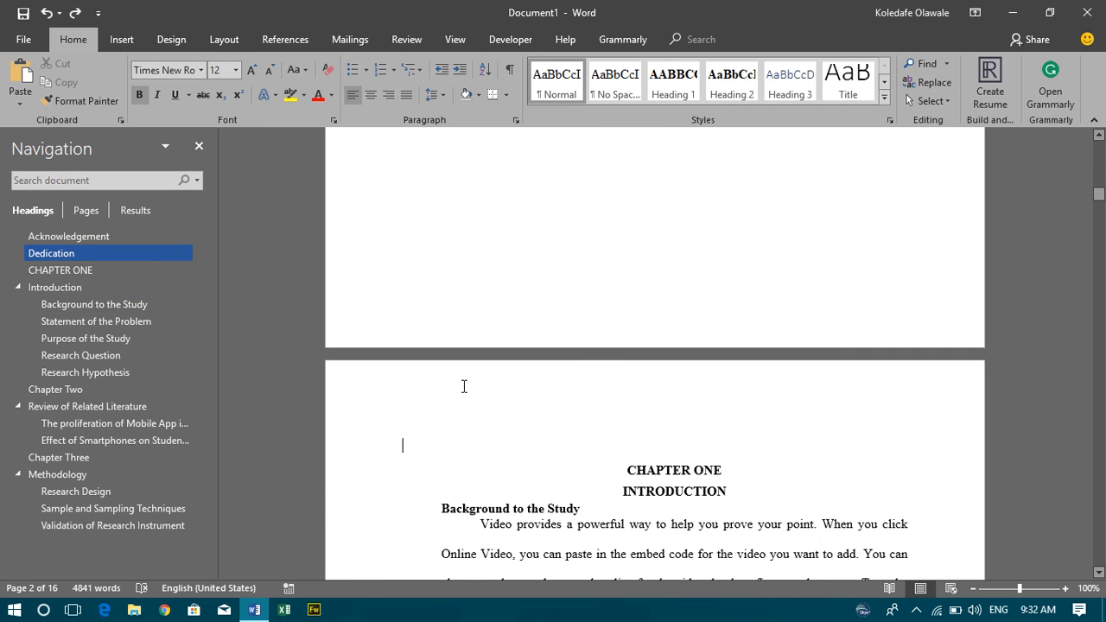
key(Delete)
Insert centred page numbers at the bottom of the pages using the Plain Number 2 design.
scroll(464, 386, down, 10)
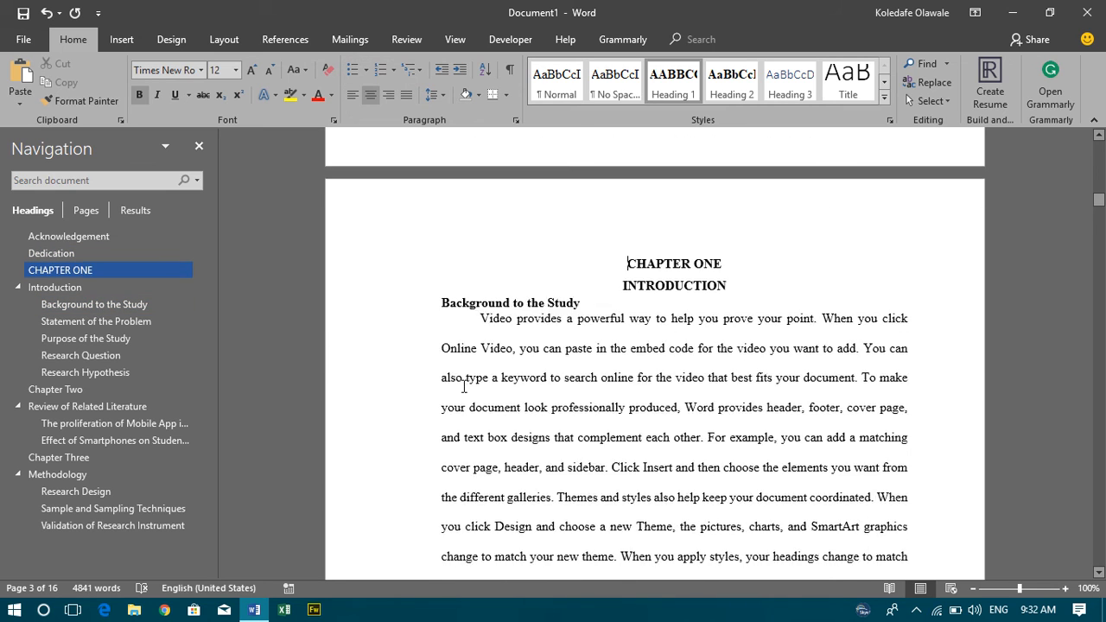
scroll(464, 386, down, 10)
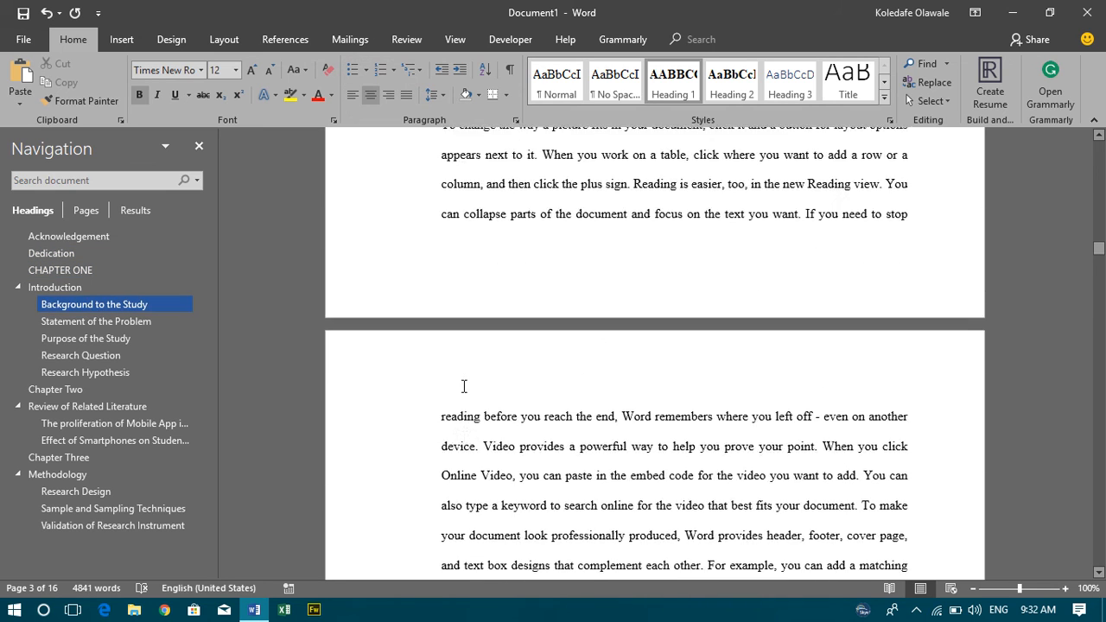
scroll(464, 387, down, 5)
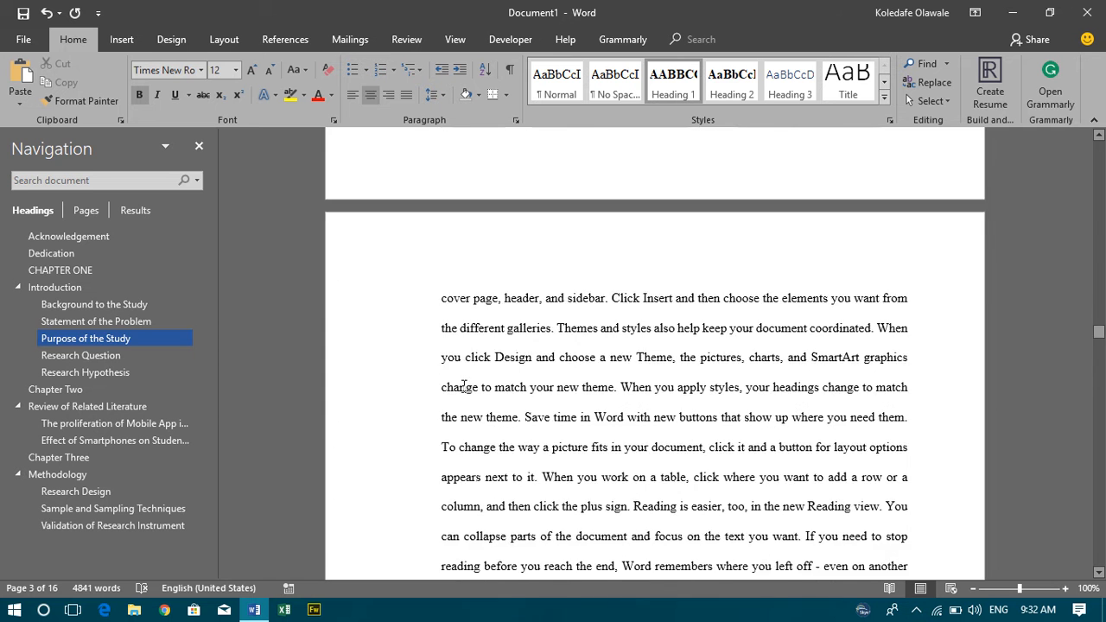
scroll(464, 386, up, 10)
scroll(464, 387, up, 15)
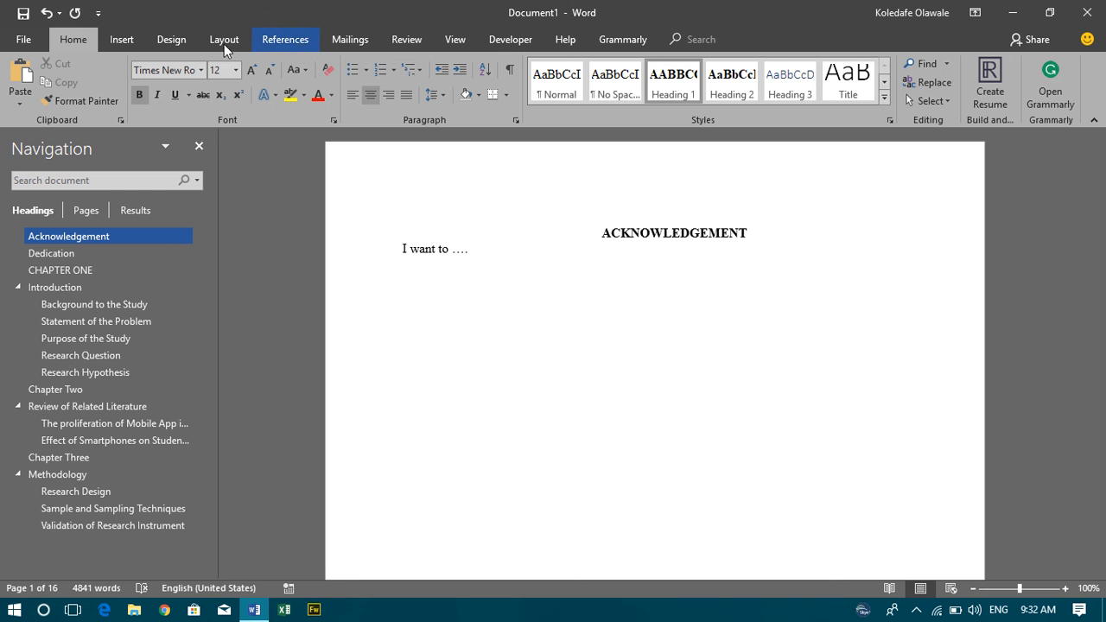
click(133, 41)
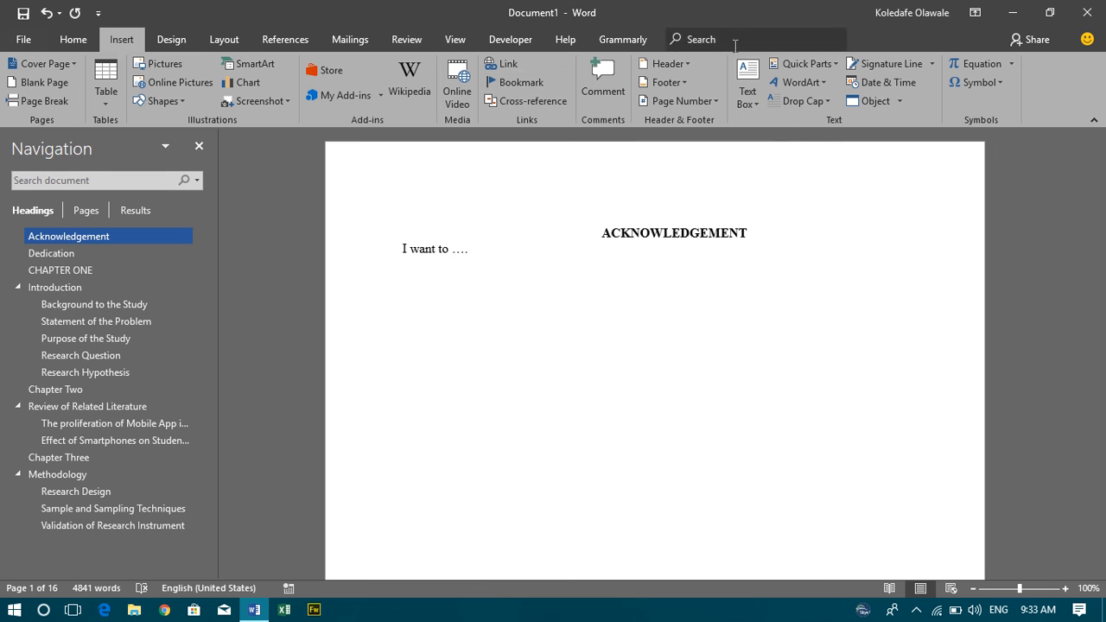
click(718, 99)
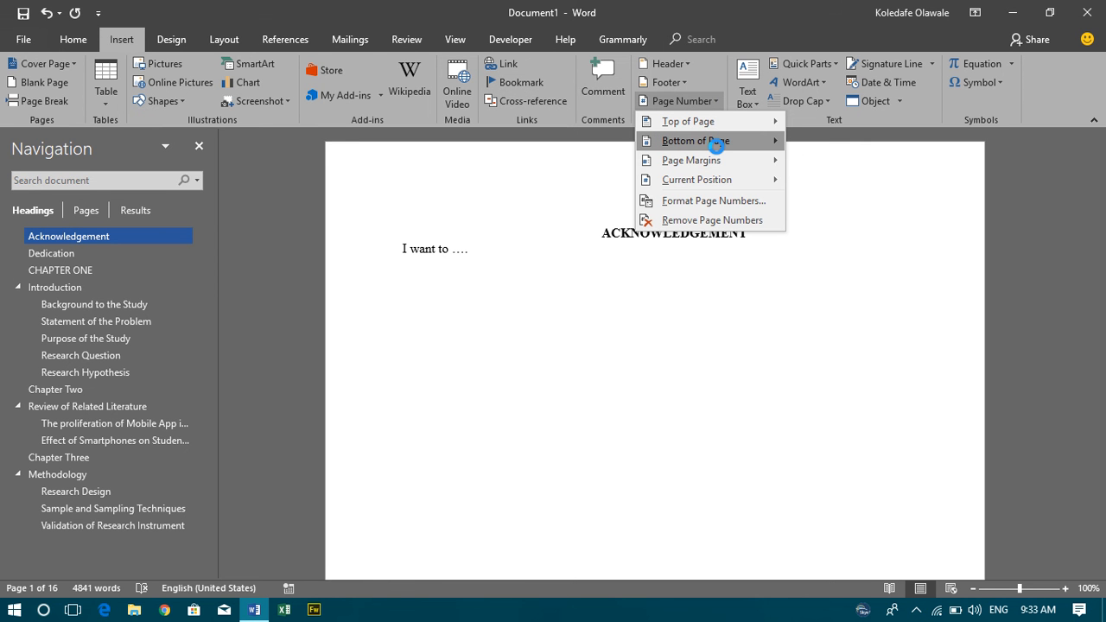
mouse_move(717, 146)
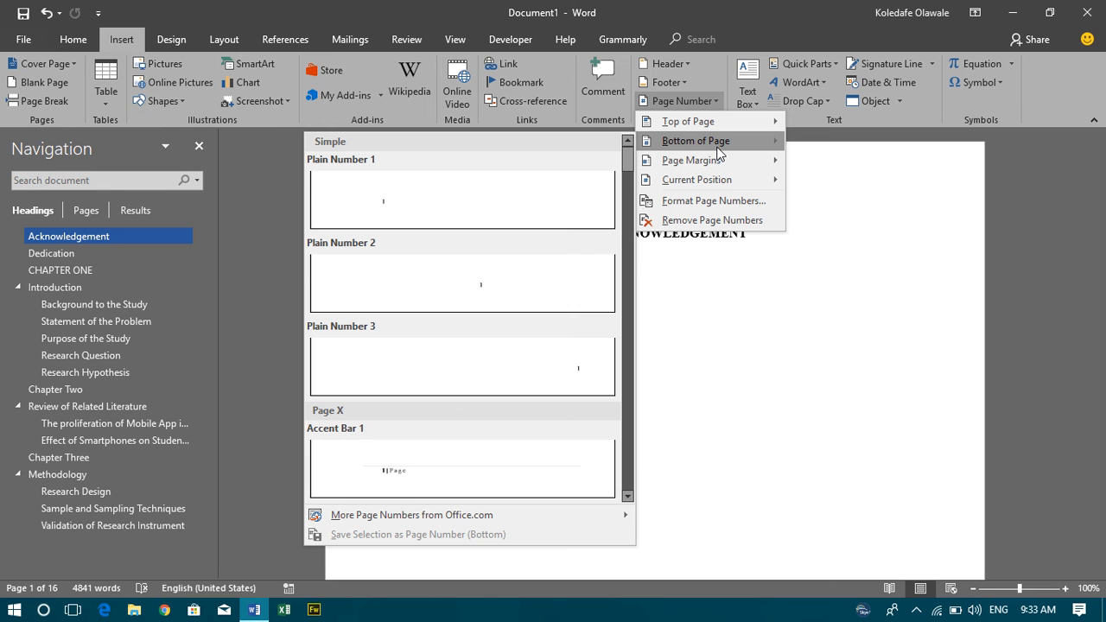
click(550, 279)
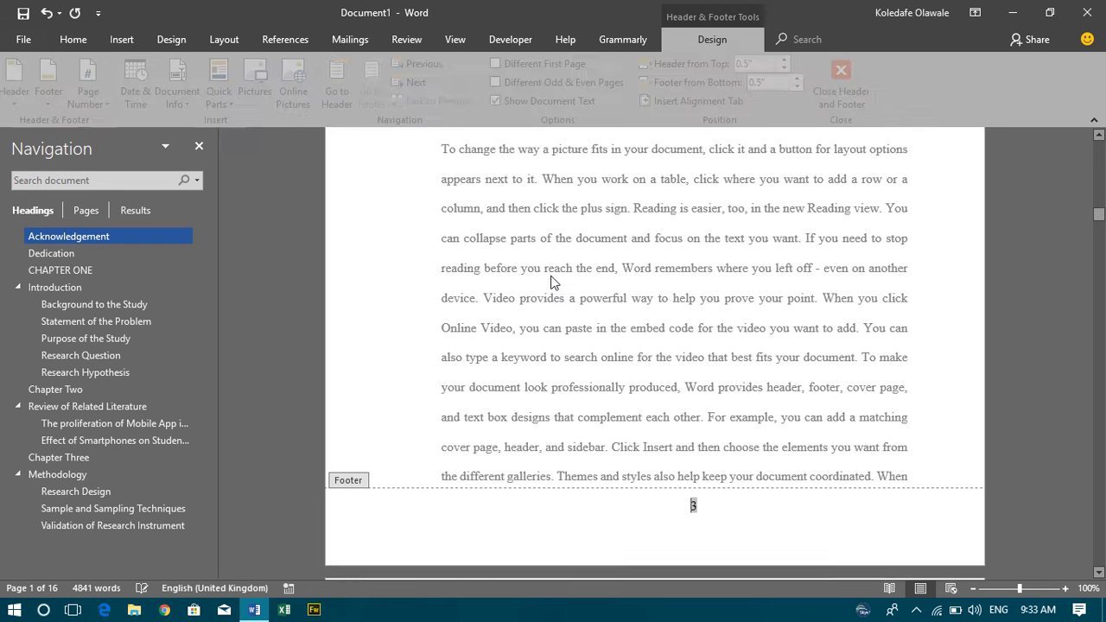
Check the footer numbering on the first pages and return from footer editing to the body text.
scroll(698, 390, down, 3)
scroll(698, 390, up, 15)
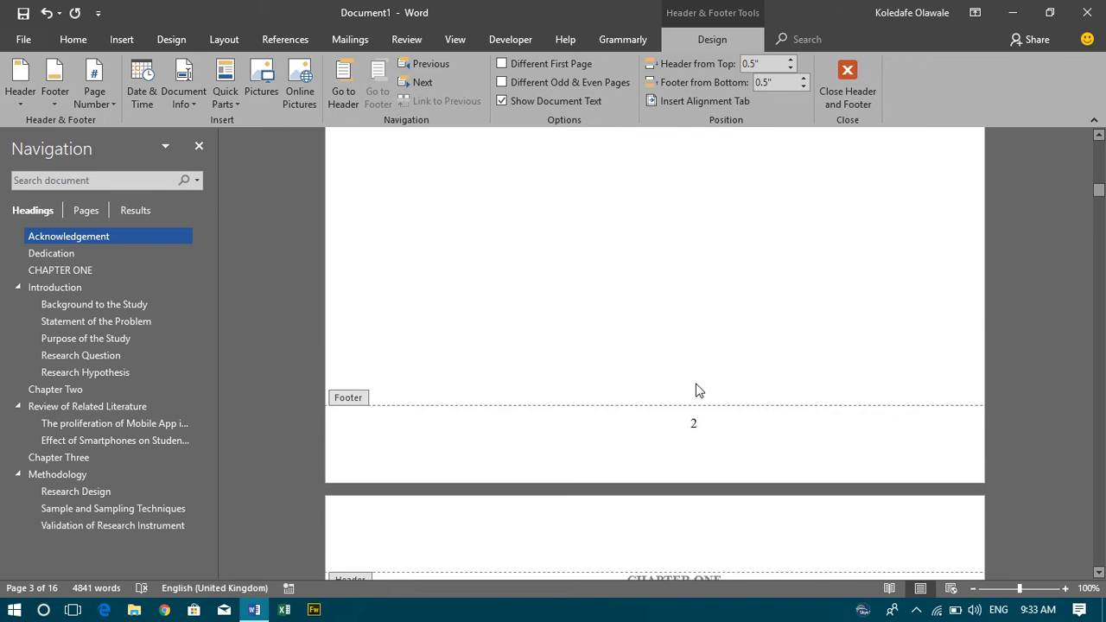
scroll(698, 391, down, 10)
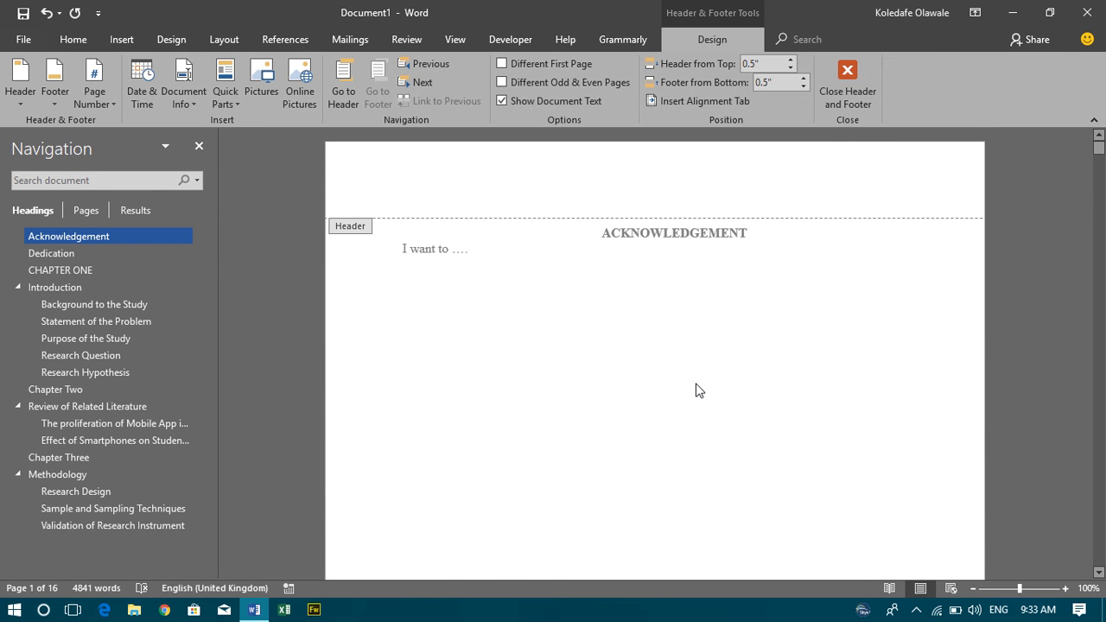
scroll(698, 391, down, 2)
double_click(698, 391)
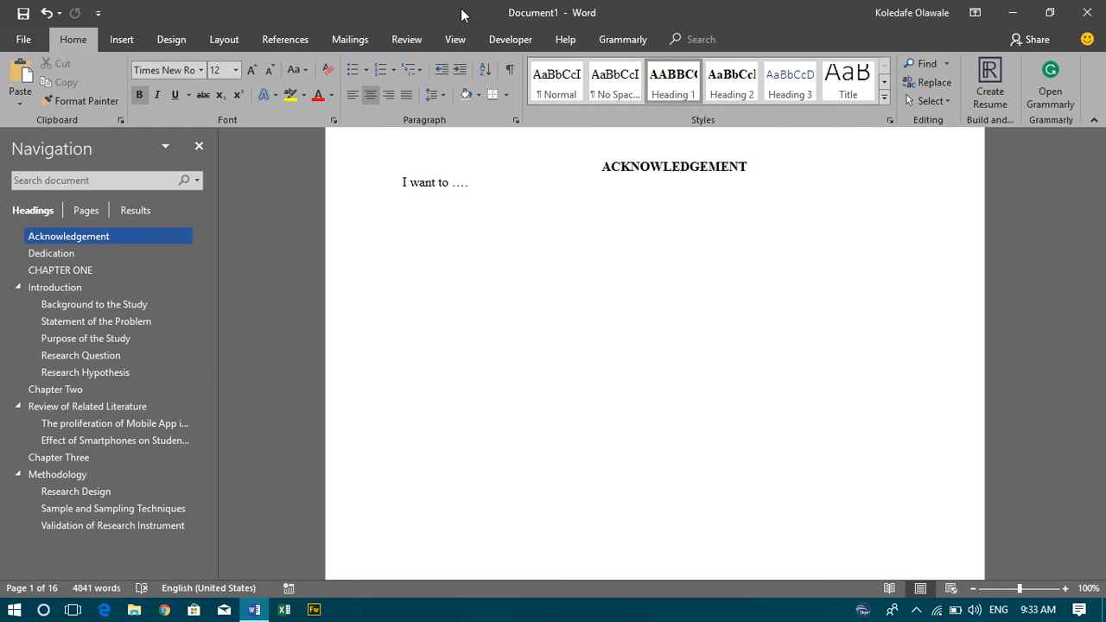
Review the footer page numbers from the Acknowledgement page through the Statement of the Problem section, then return to the Dedication page.
click(441, 35)
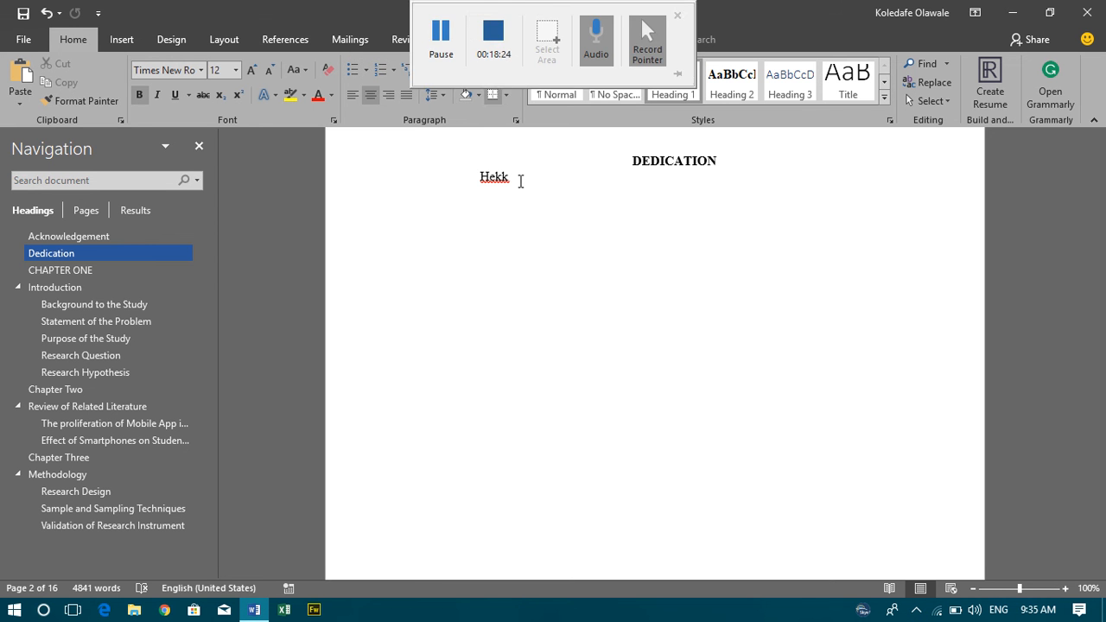
click(591, 400)
scroll(591, 400, down, 2)
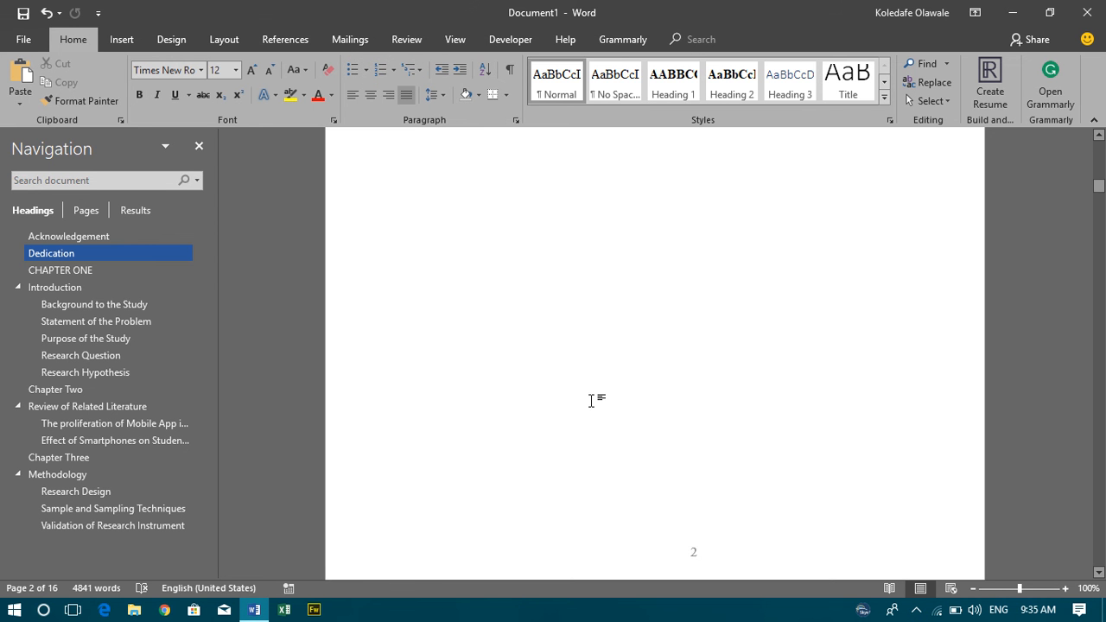
scroll(591, 400, down, 12)
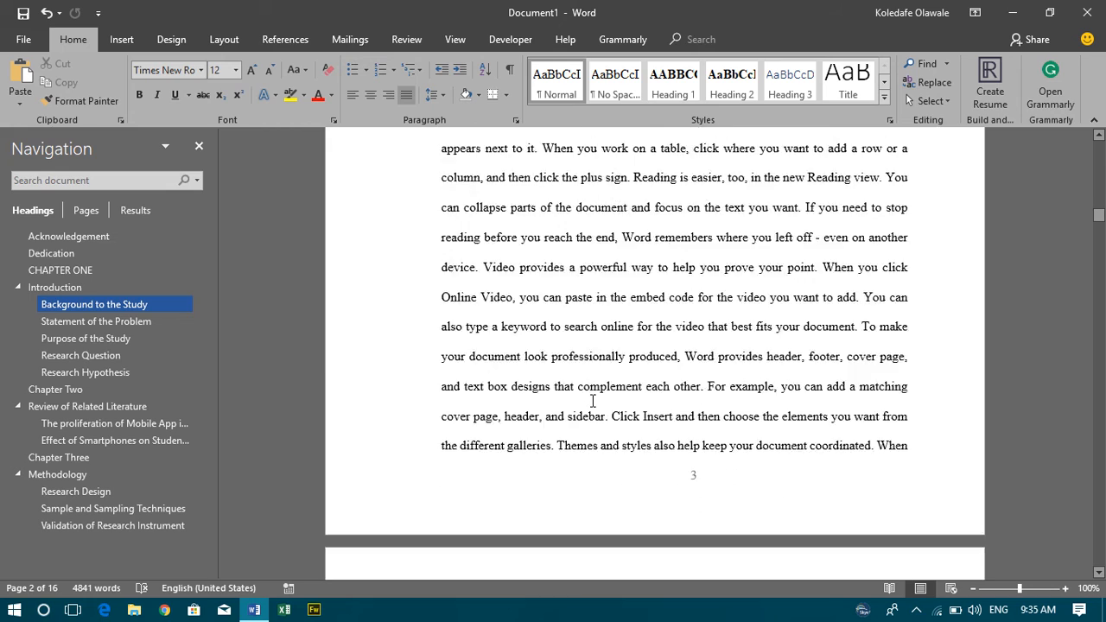
scroll(592, 400, down, 8)
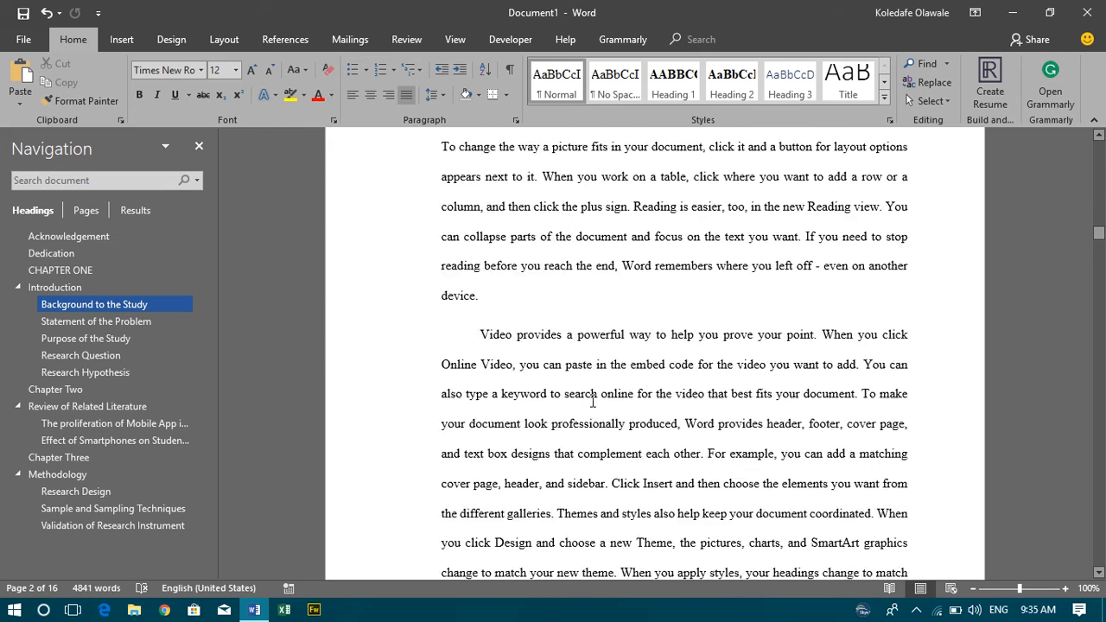
scroll(592, 400, down, 8)
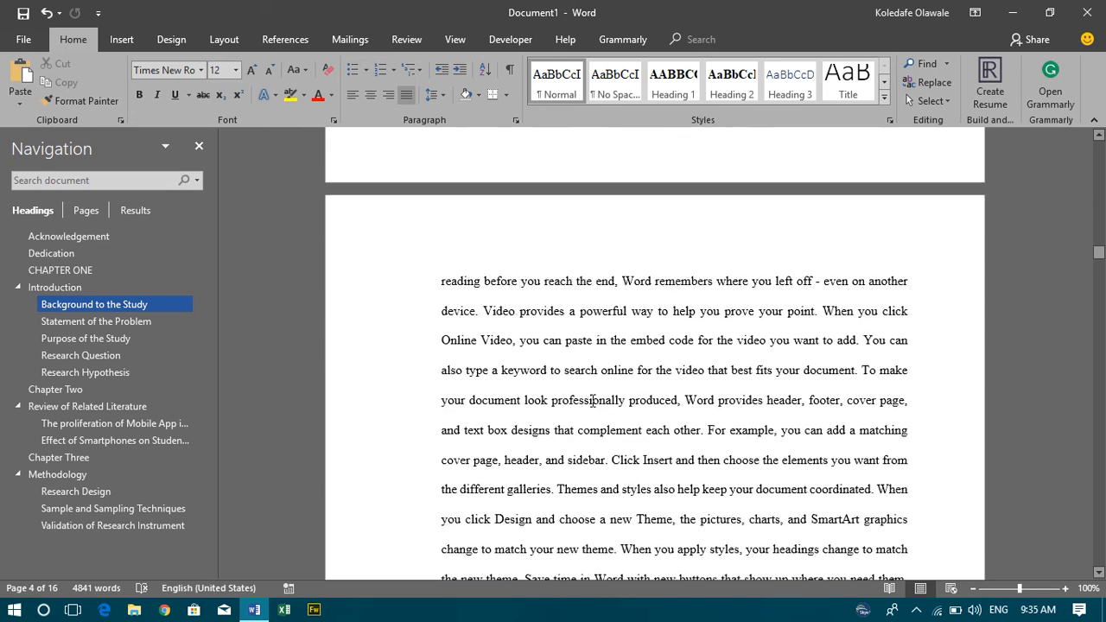
scroll(591, 400, down, 10)
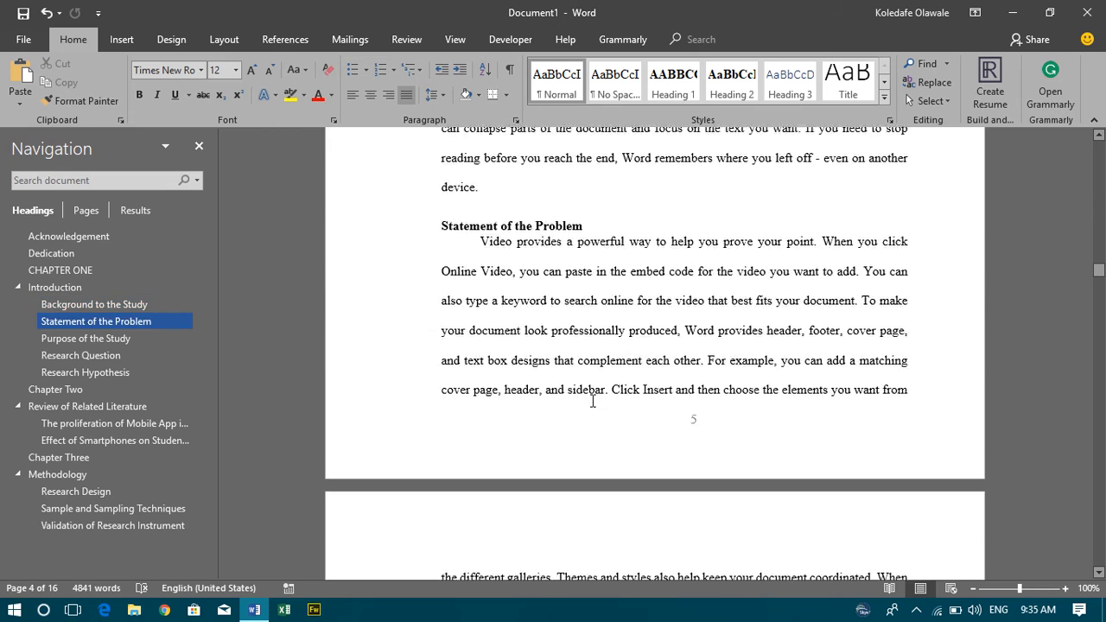
scroll(592, 401, down, 1)
scroll(591, 401, up, 14)
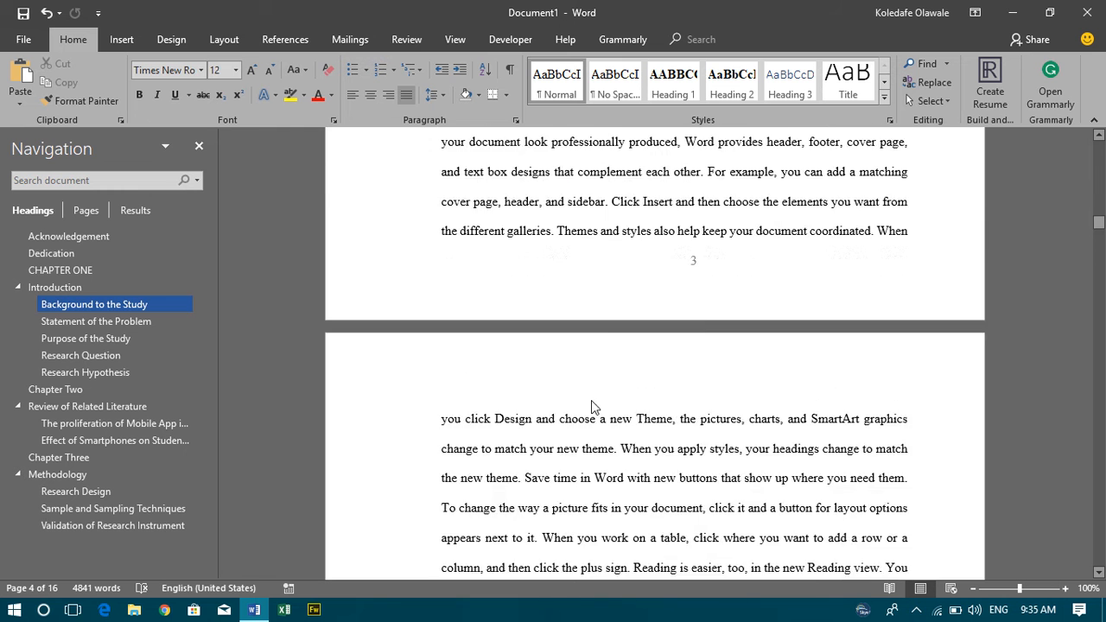
scroll(591, 400, up, 20)
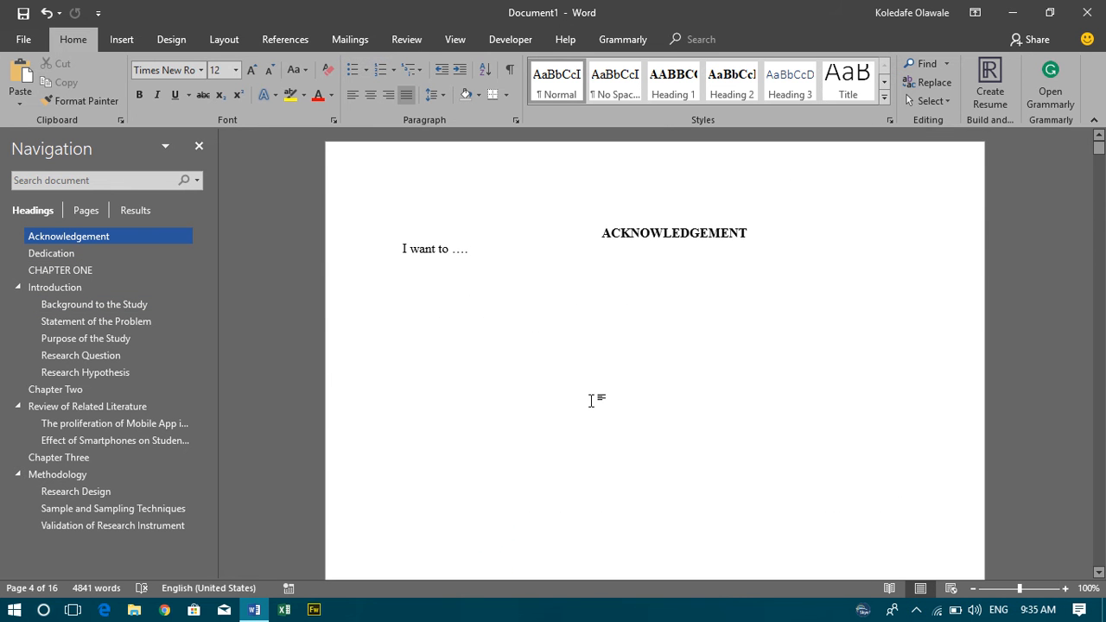
scroll(591, 400, down, 20)
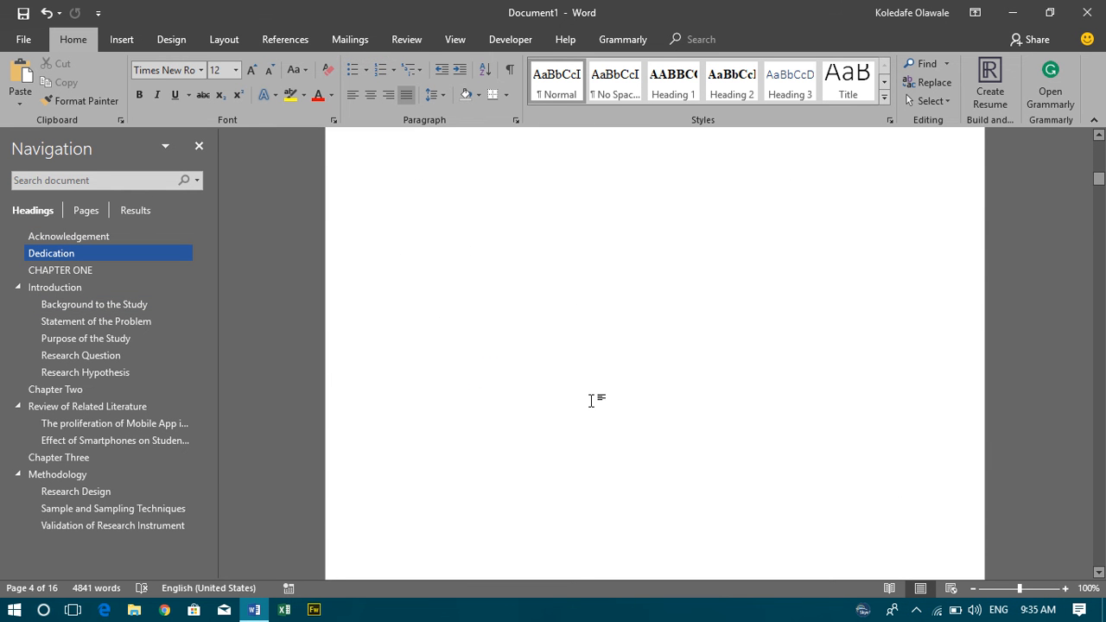
scroll(591, 400, down, 5)
scroll(591, 400, up, 15)
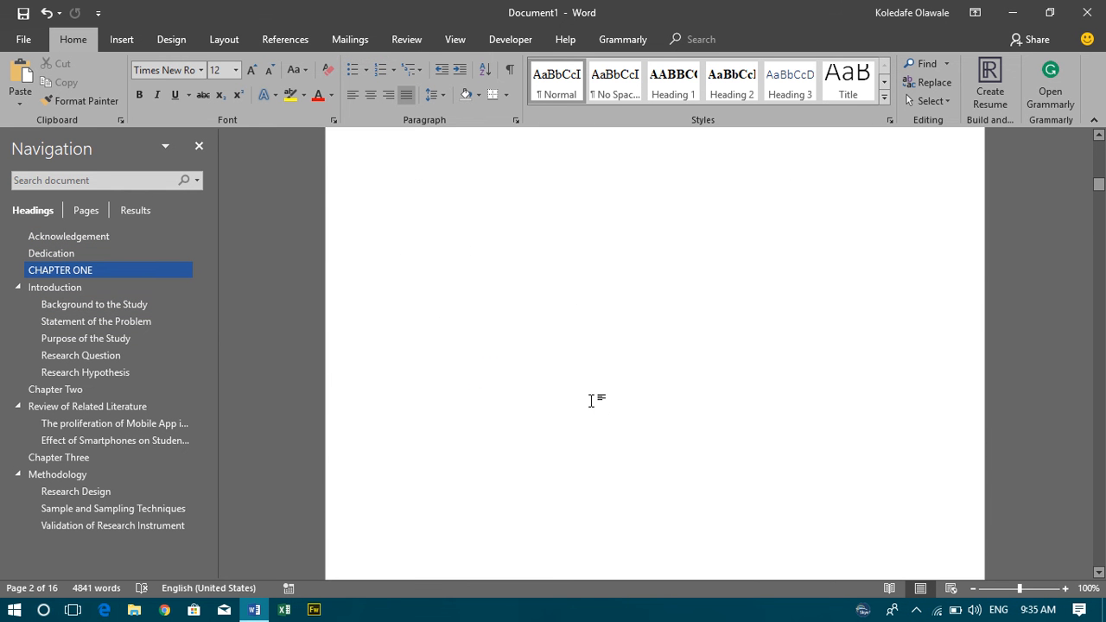
scroll(591, 400, up, 1)
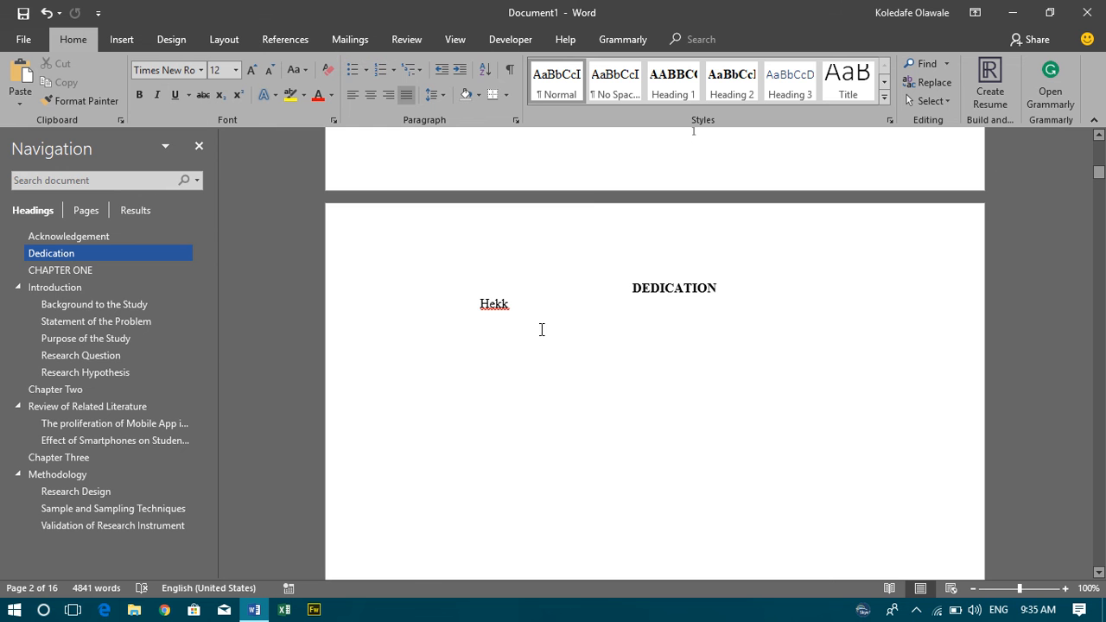
Insert a page break after "Hekk" on the Dedication page and remove the surplus blank page before "CHAPTER ONE".
click(227, 41)
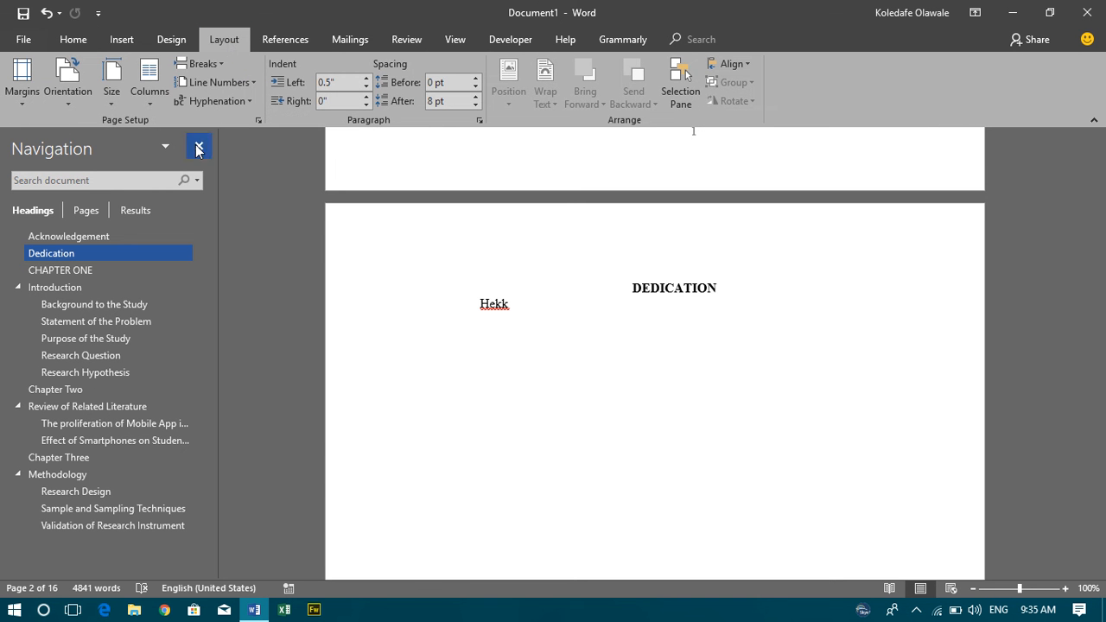
click(207, 64)
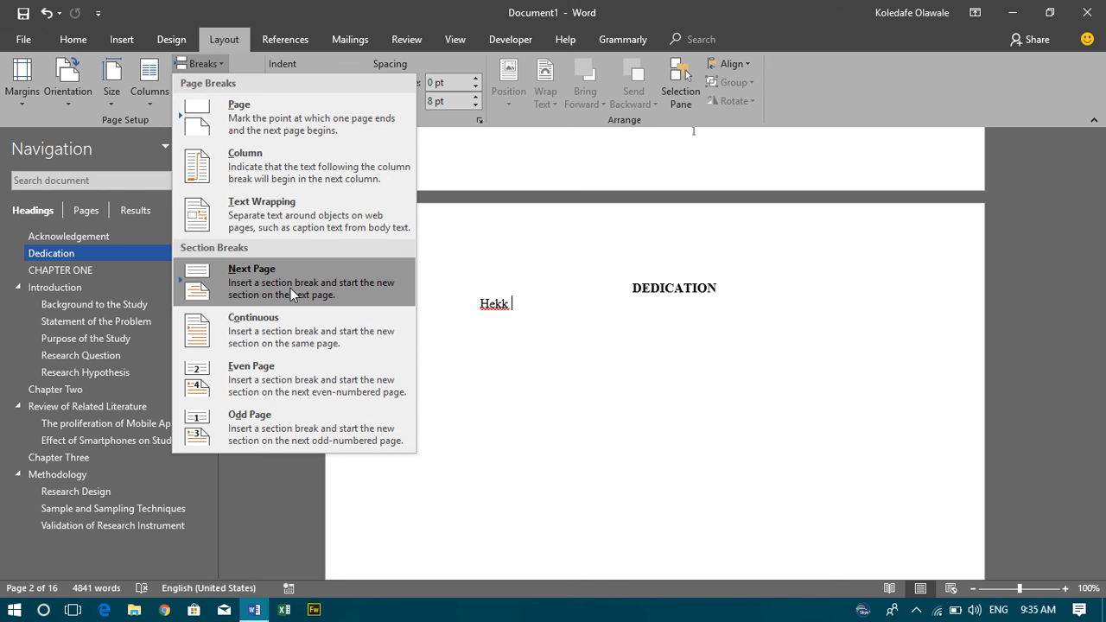
click(321, 134)
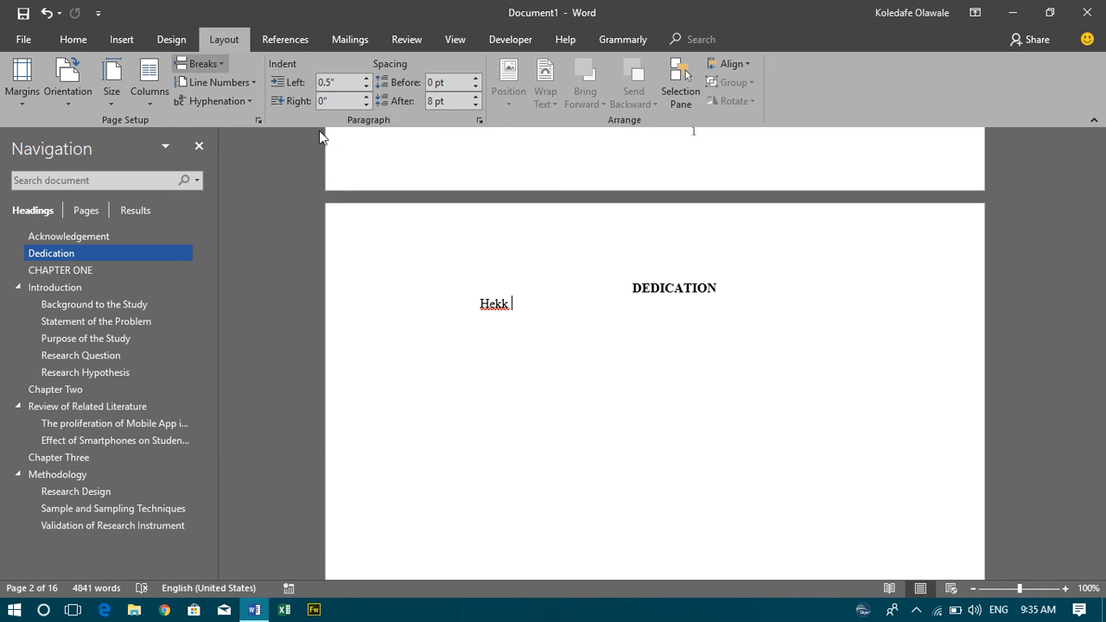
scroll(616, 373, down, 3)
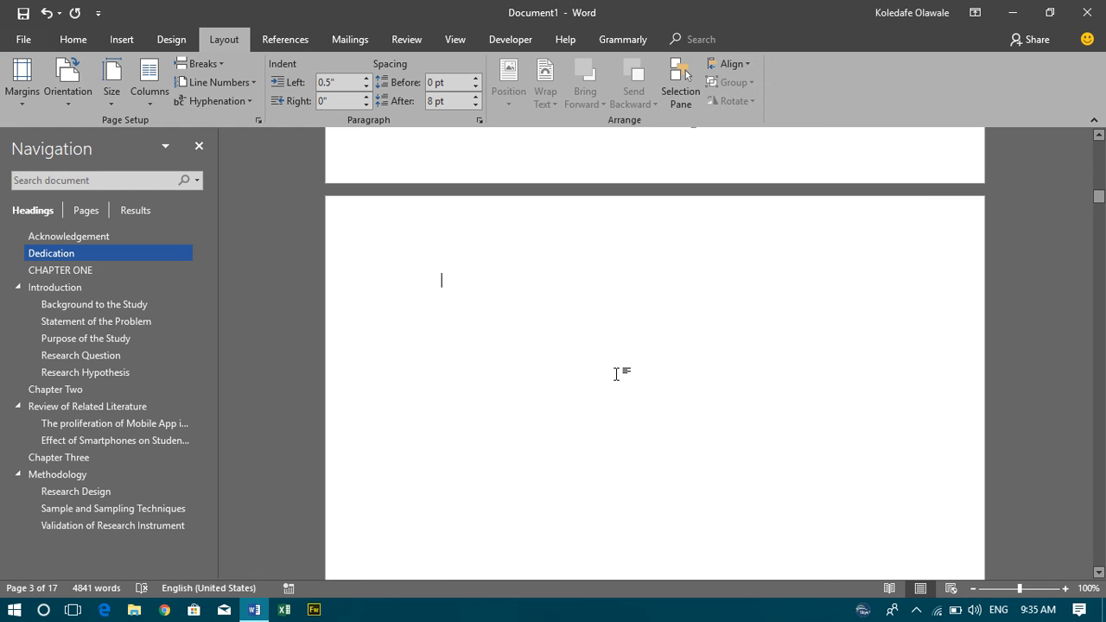
key(Delete)
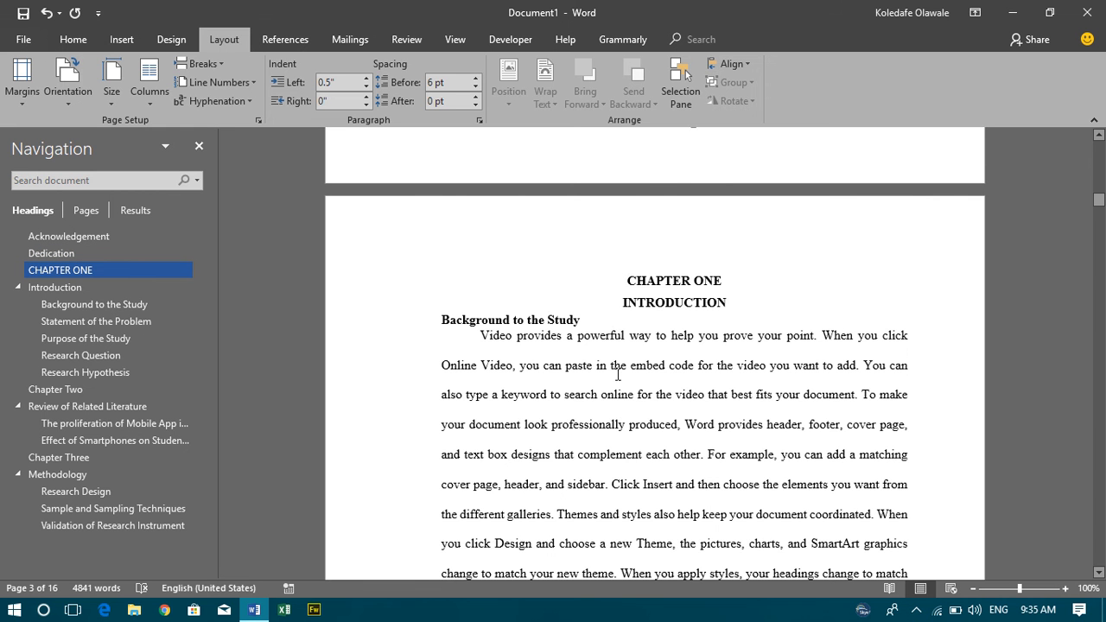
Set the page number format to lowercase Roman numerals (i, ii, iii, ...), continuing from the previous section.
scroll(618, 373, down, 5)
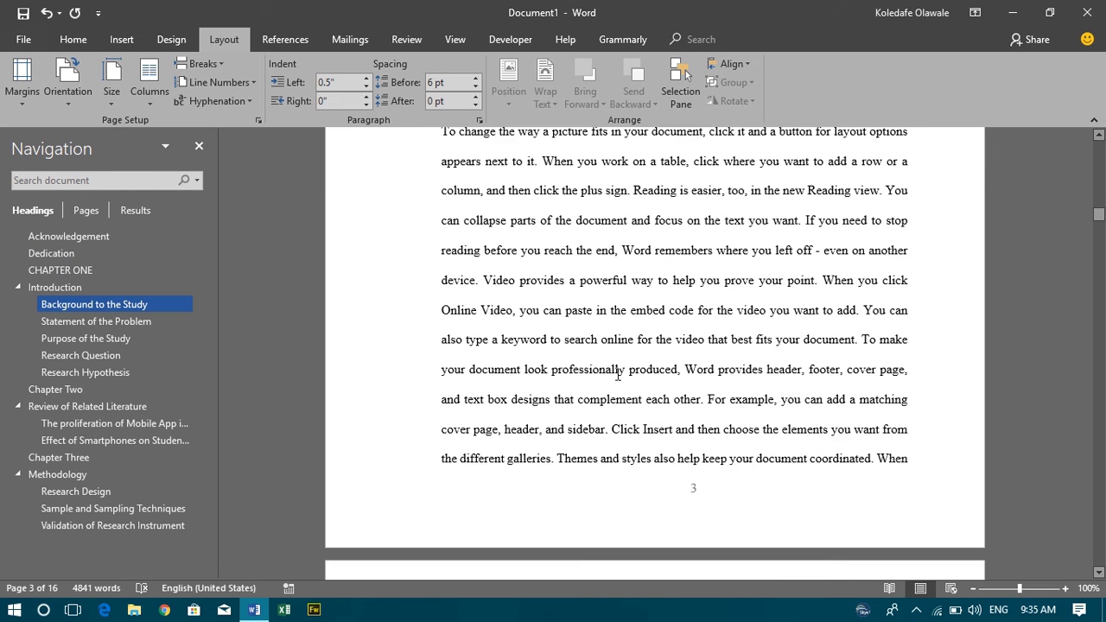
scroll(618, 373, up, 15)
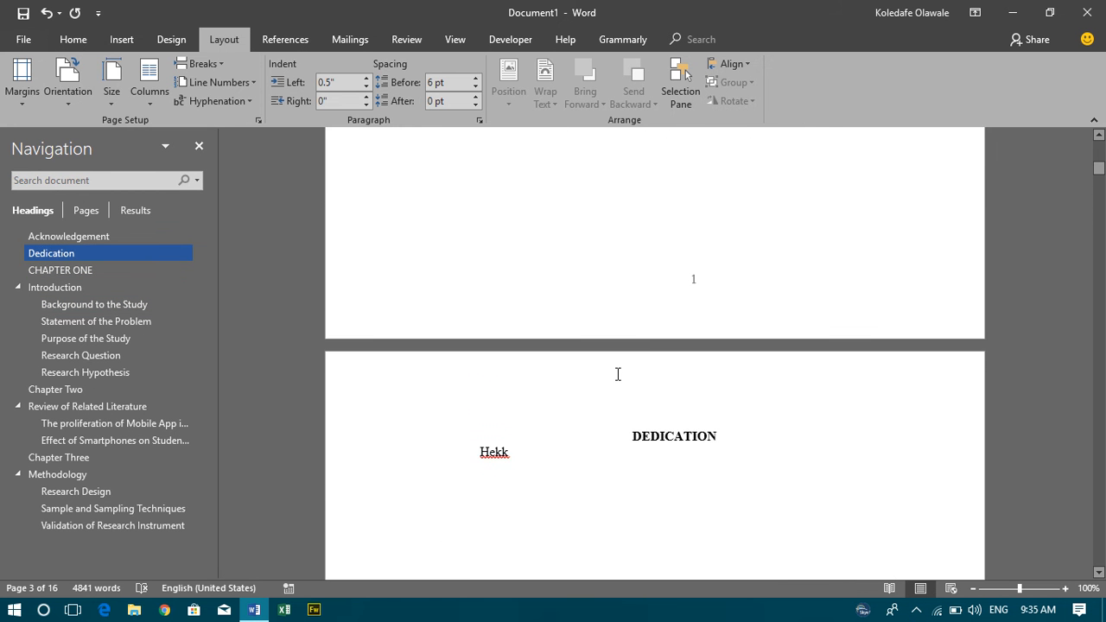
scroll(617, 374, up, 3)
scroll(618, 374, down, 11)
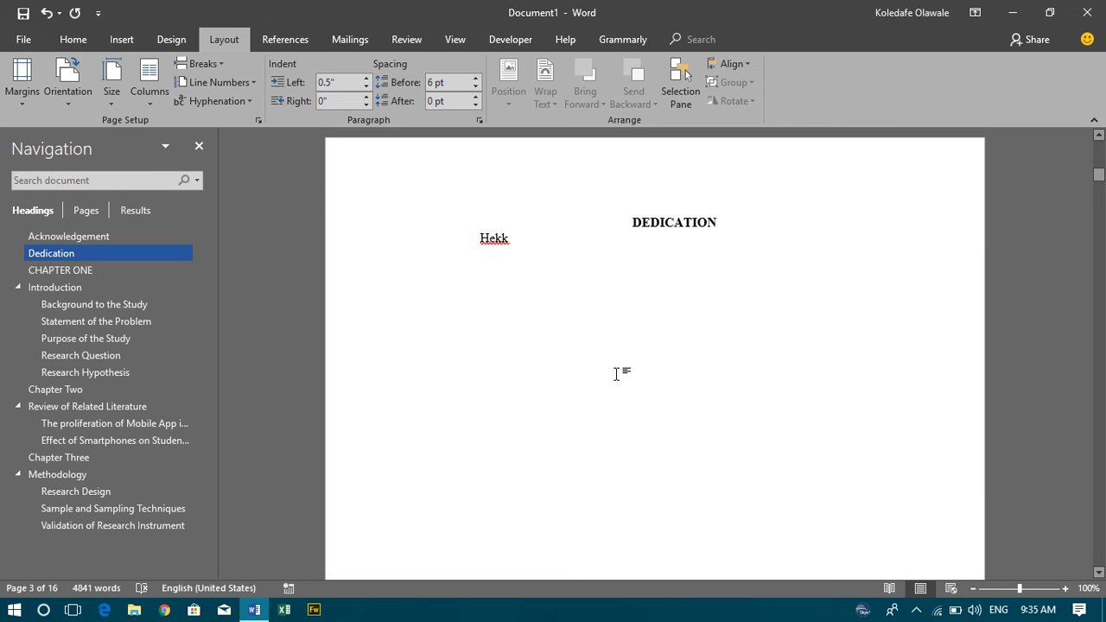
scroll(617, 378, down, 3)
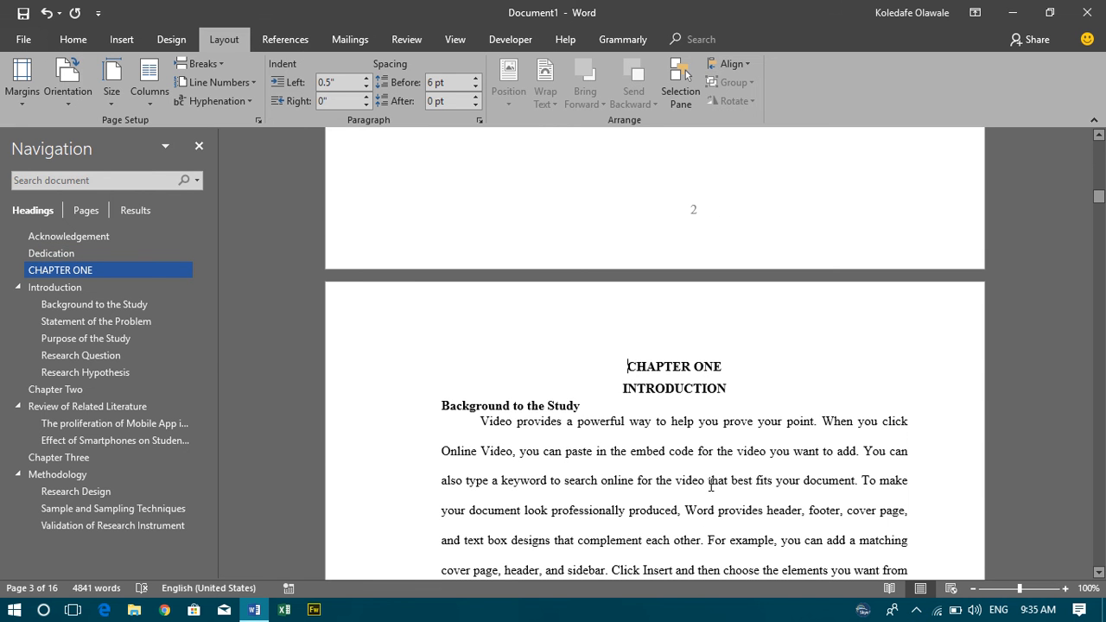
scroll(711, 485, up, 11)
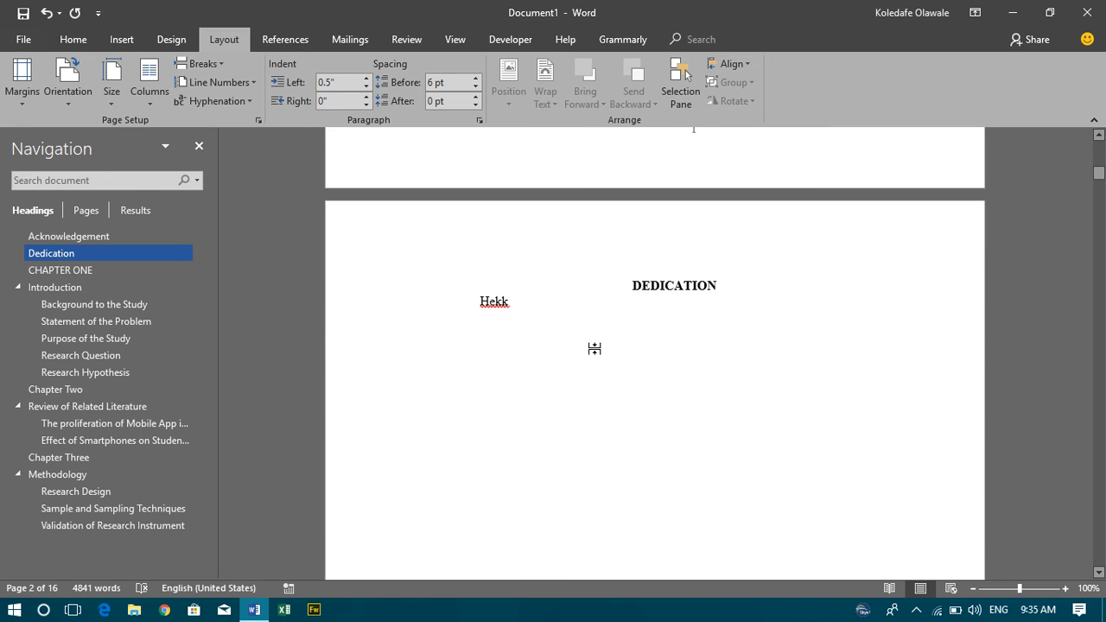
click(121, 38)
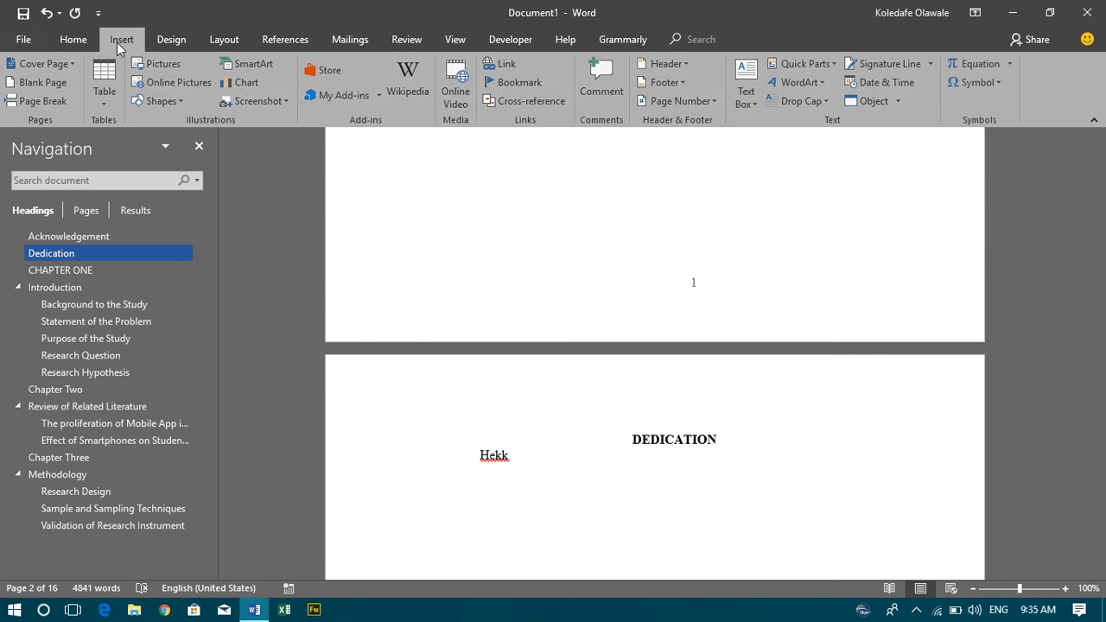
click(718, 105)
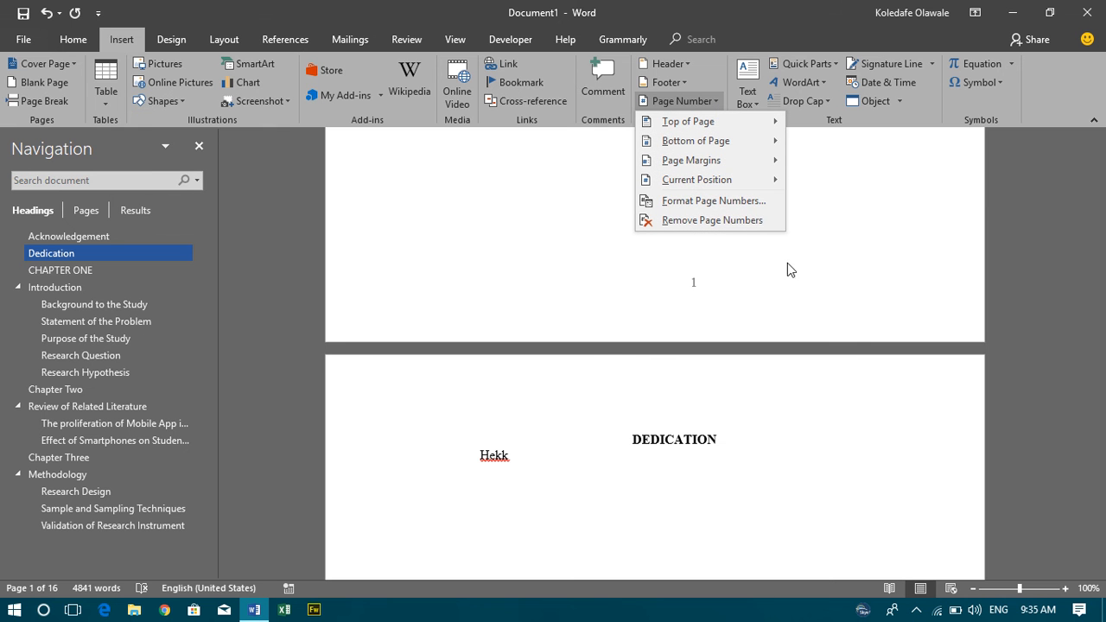
click(713, 200)
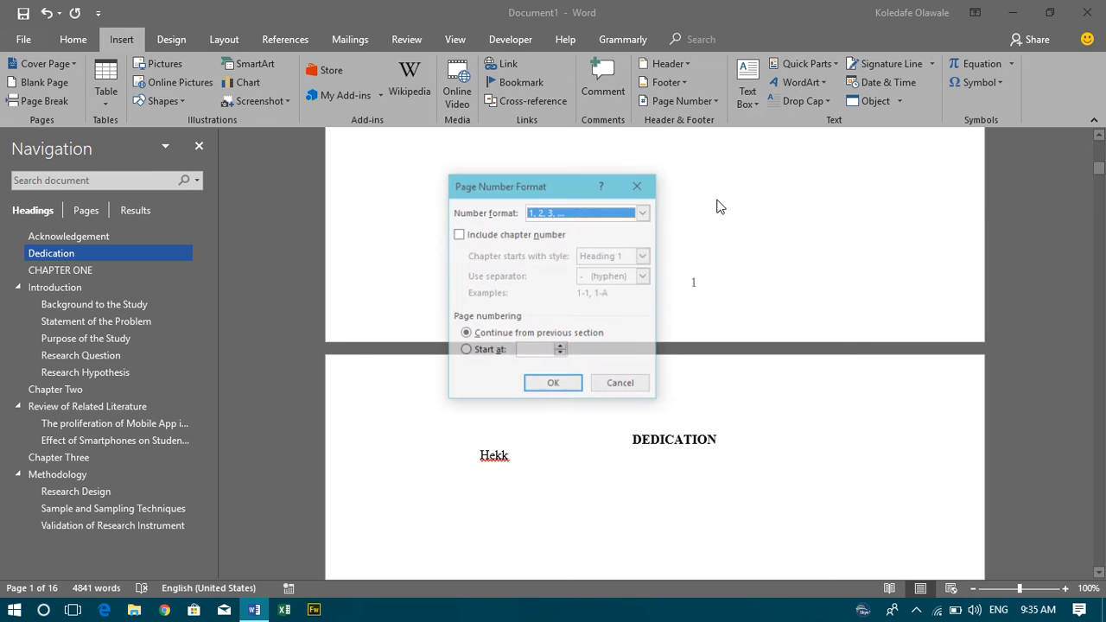
click(554, 216)
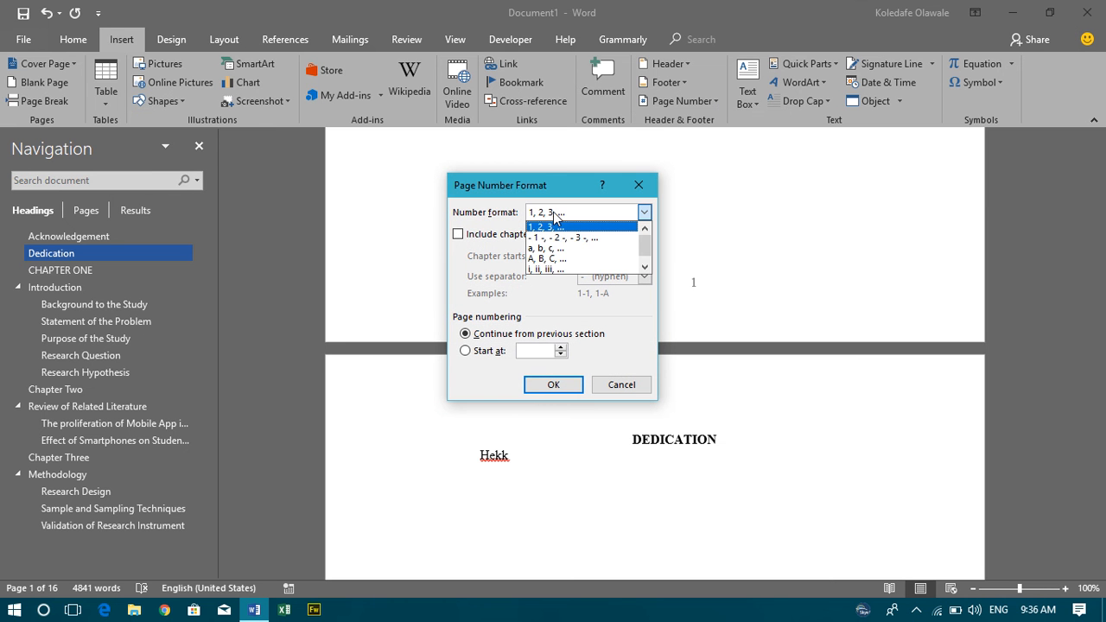
click(558, 269)
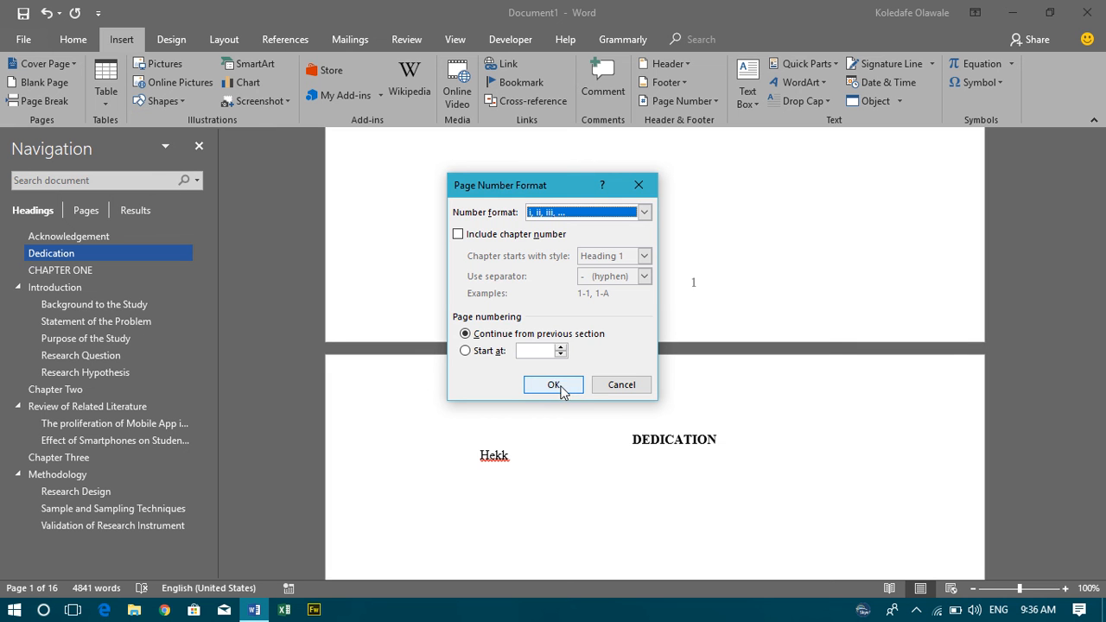
click(554, 385)
Examine the footer number format on the Acknowledgement, Dedication and Chapter One pages.
scroll(740, 368, up, 5)
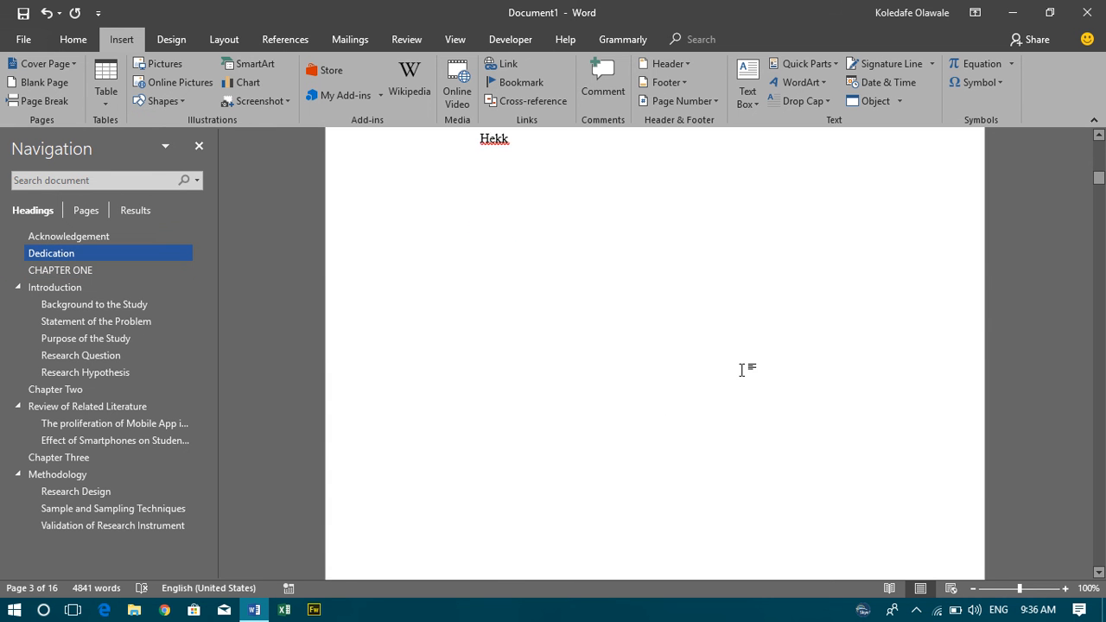
scroll(741, 368, up, 10)
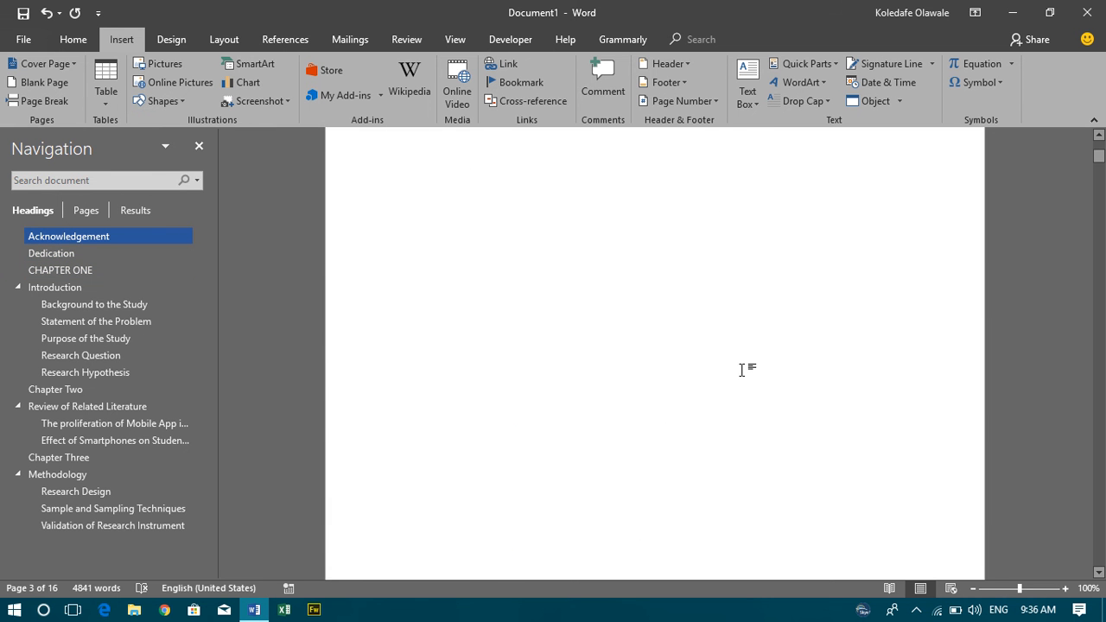
scroll(741, 370, down, 10)
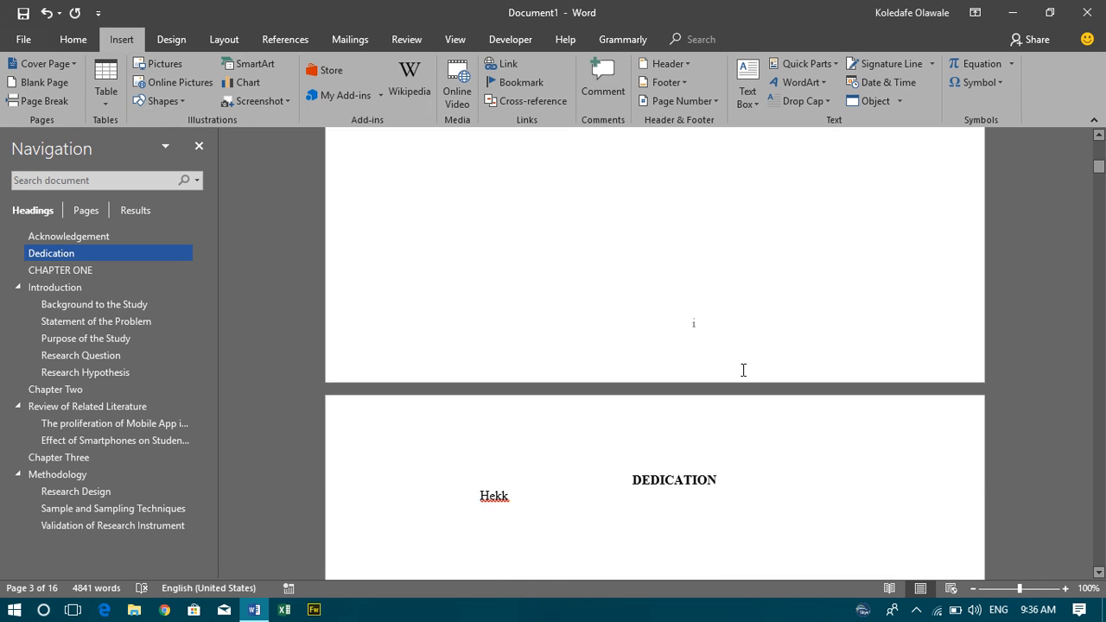
scroll(741, 369, down, 10)
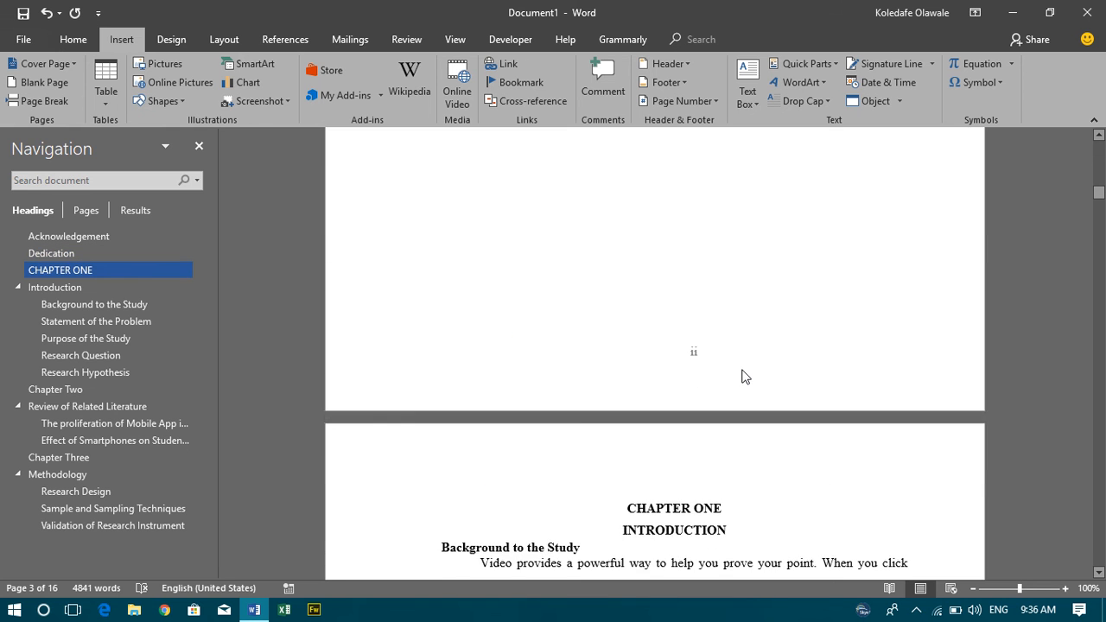
scroll(741, 376, down, 3)
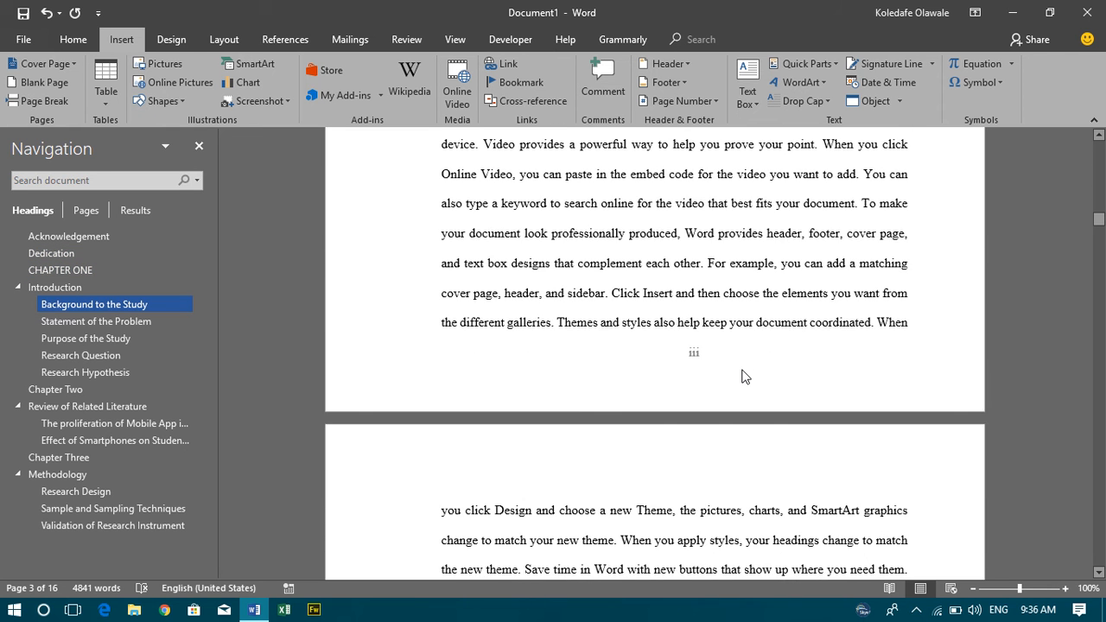
scroll(743, 371, up, 15)
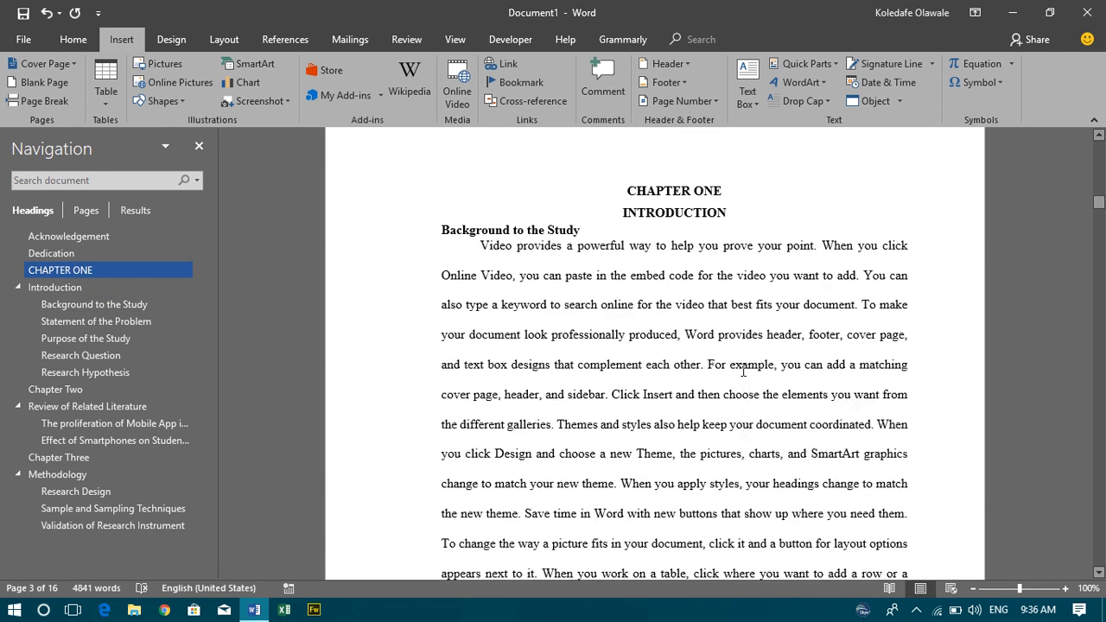
scroll(742, 369, up, 8)
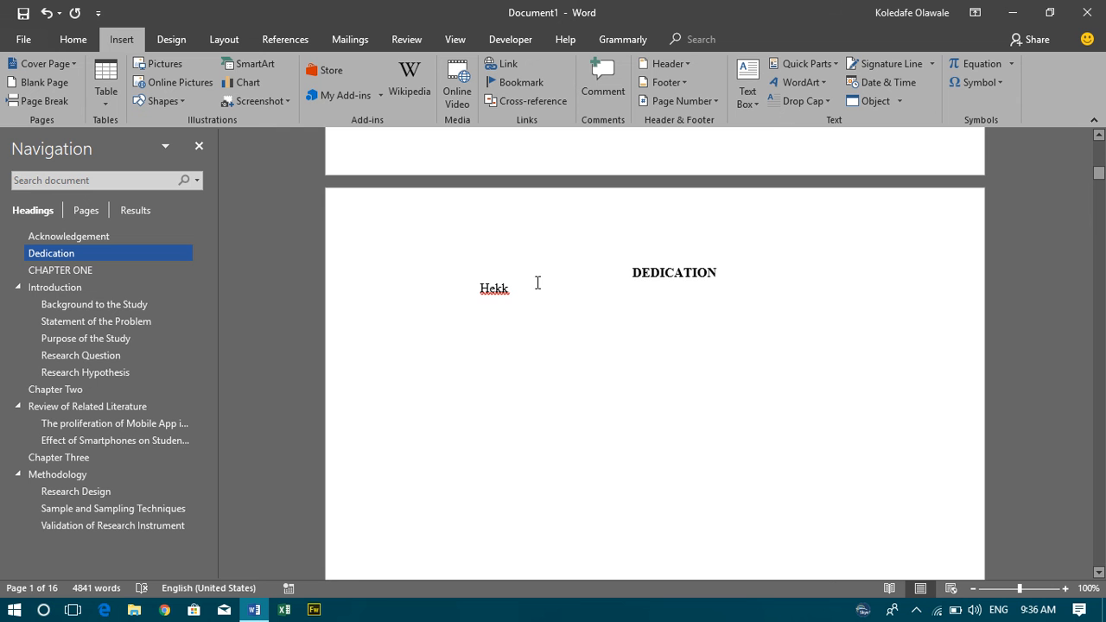
Insert a Next Page section break after "Hekk" on the Dedication page and remove the surplus page before "CHAPTER ONE".
click(225, 39)
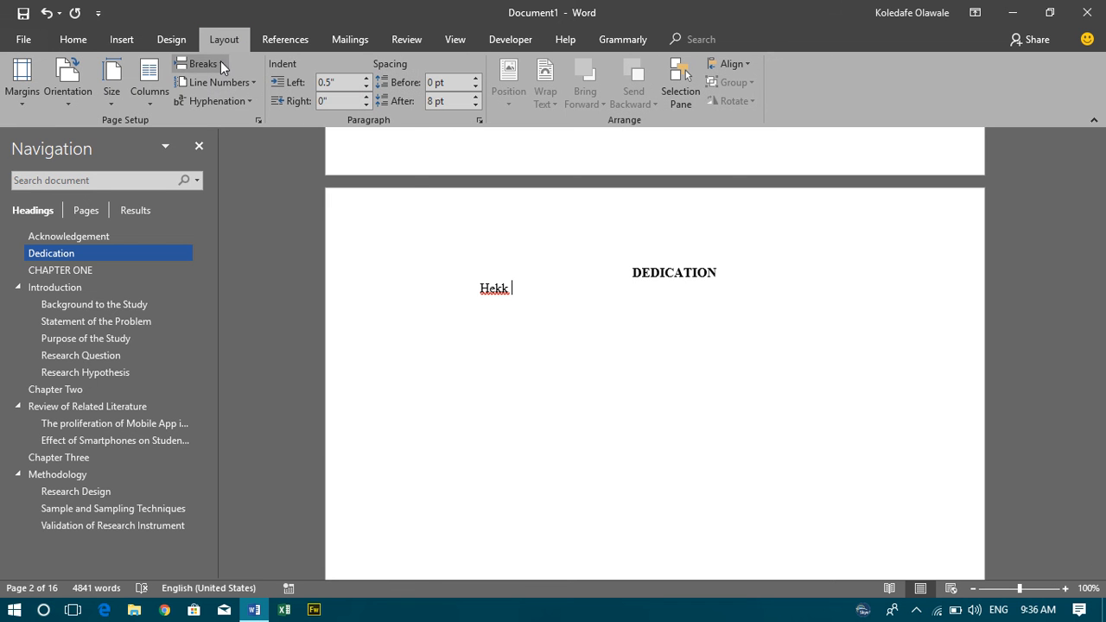
click(220, 63)
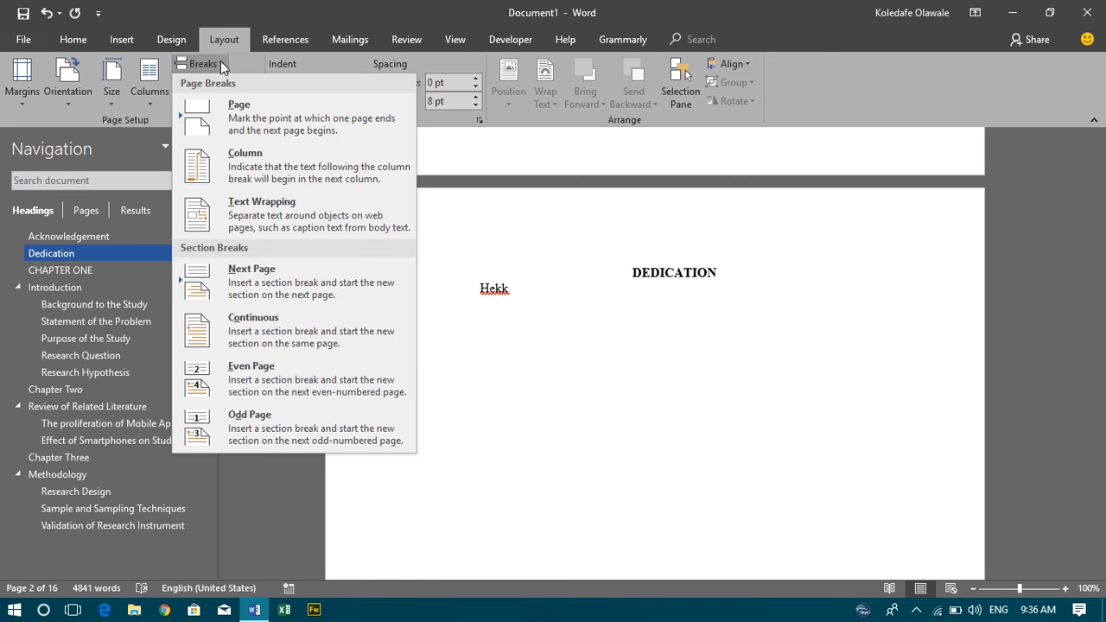
click(263, 285)
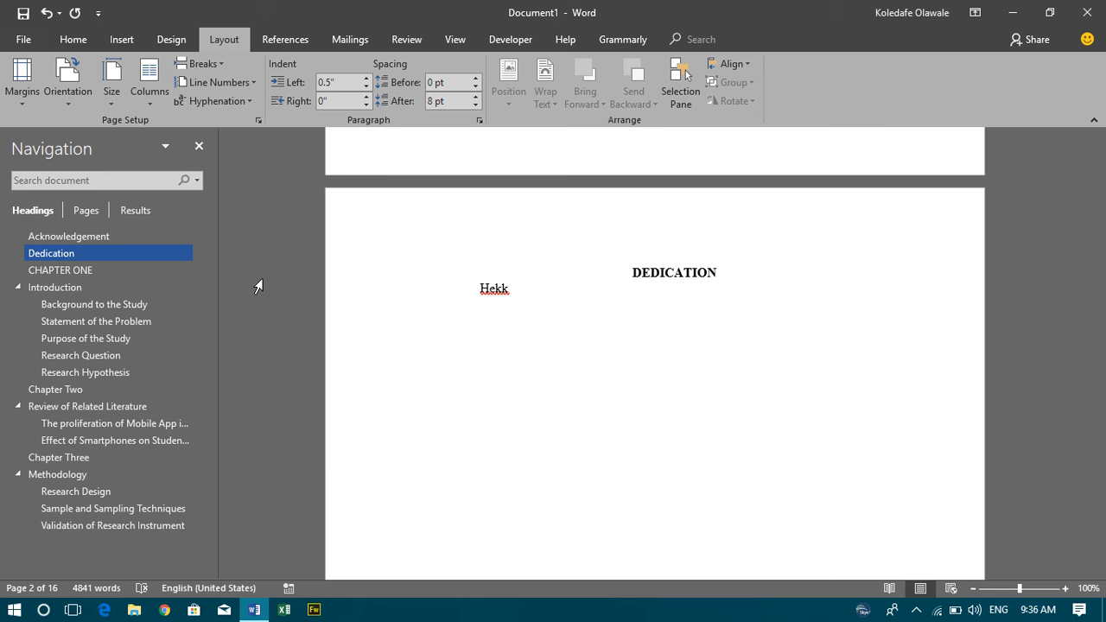
key(Delete)
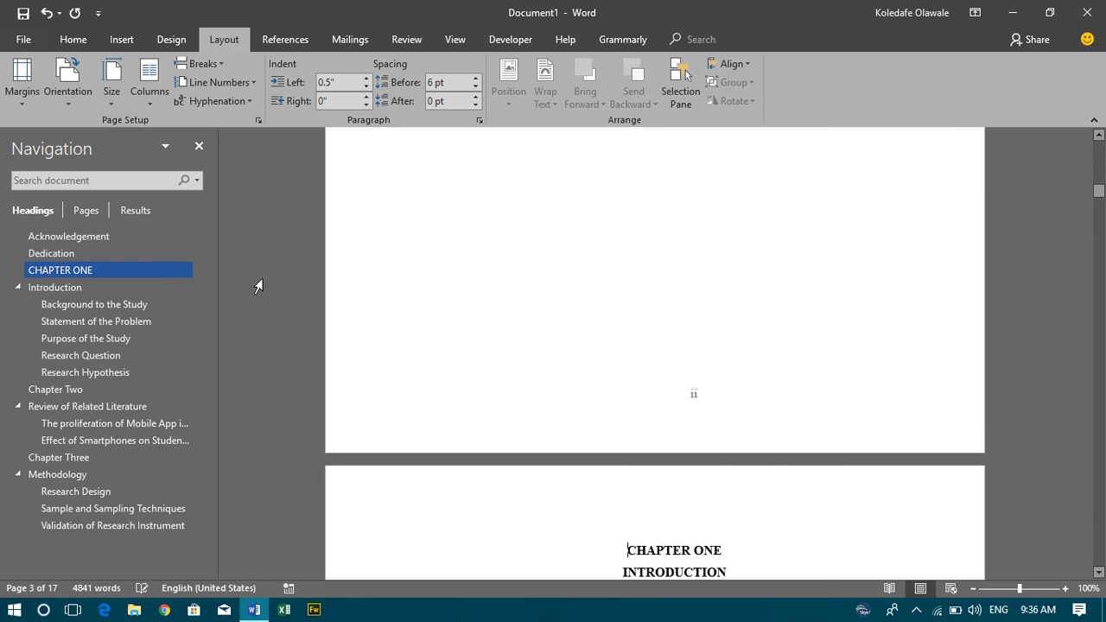
Set the page number format of the section beginning at Chapter One to 1, 2, 3, ..., starting at 1.
scroll(257, 286, down, 10)
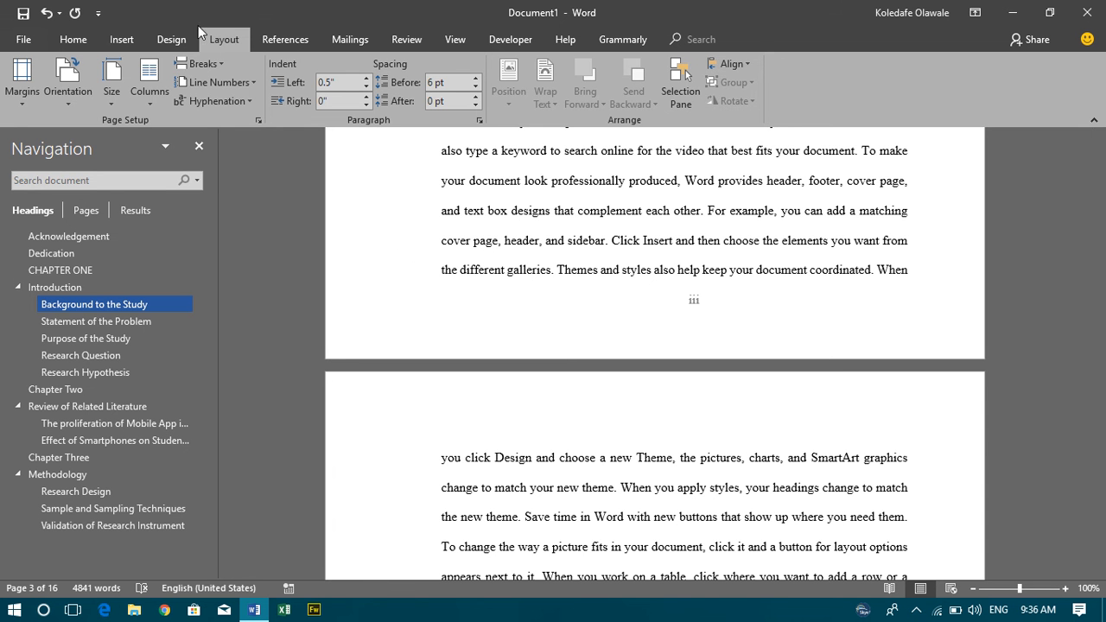
click(519, 181)
scroll(514, 175, up, 2)
scroll(514, 177, down, 4)
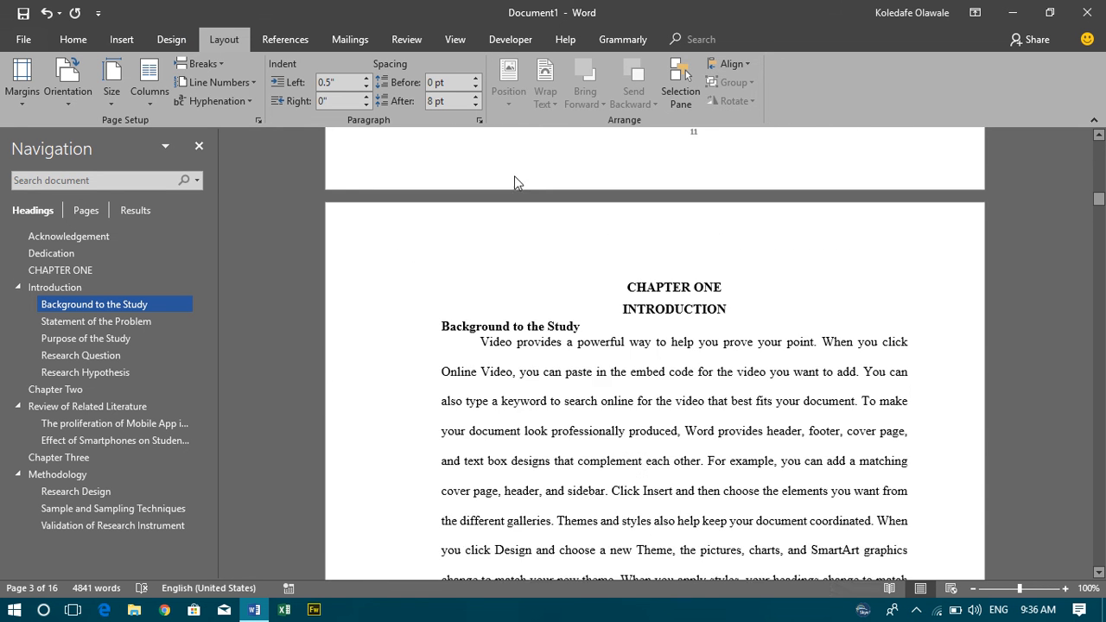
scroll(514, 175, up, 3)
scroll(513, 176, down, 4)
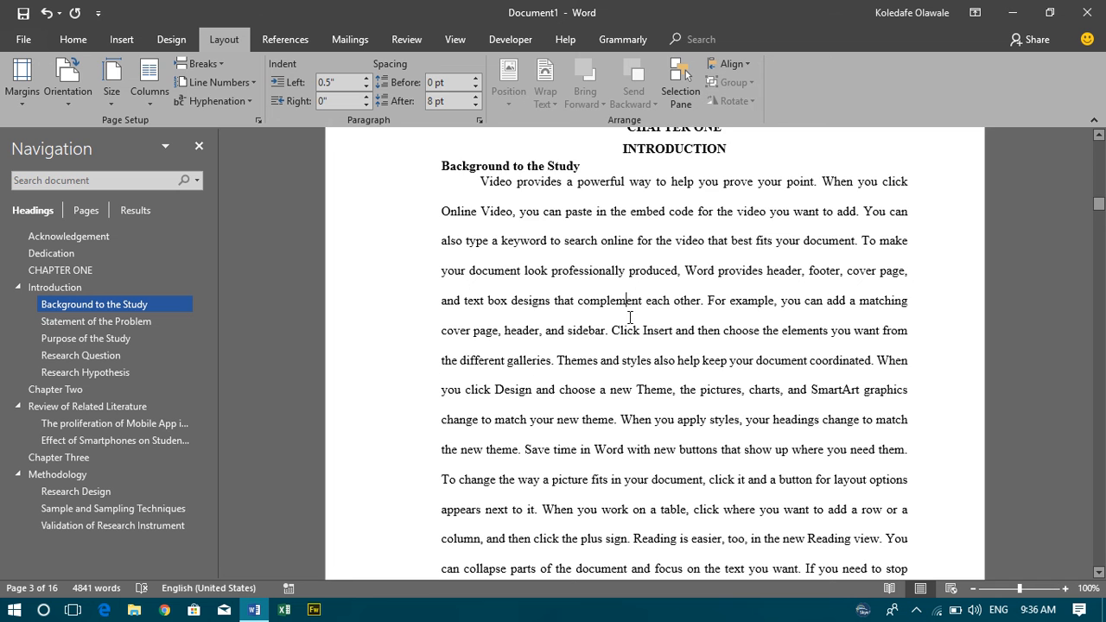
scroll(630, 317, up, 1)
scroll(630, 317, down, 2)
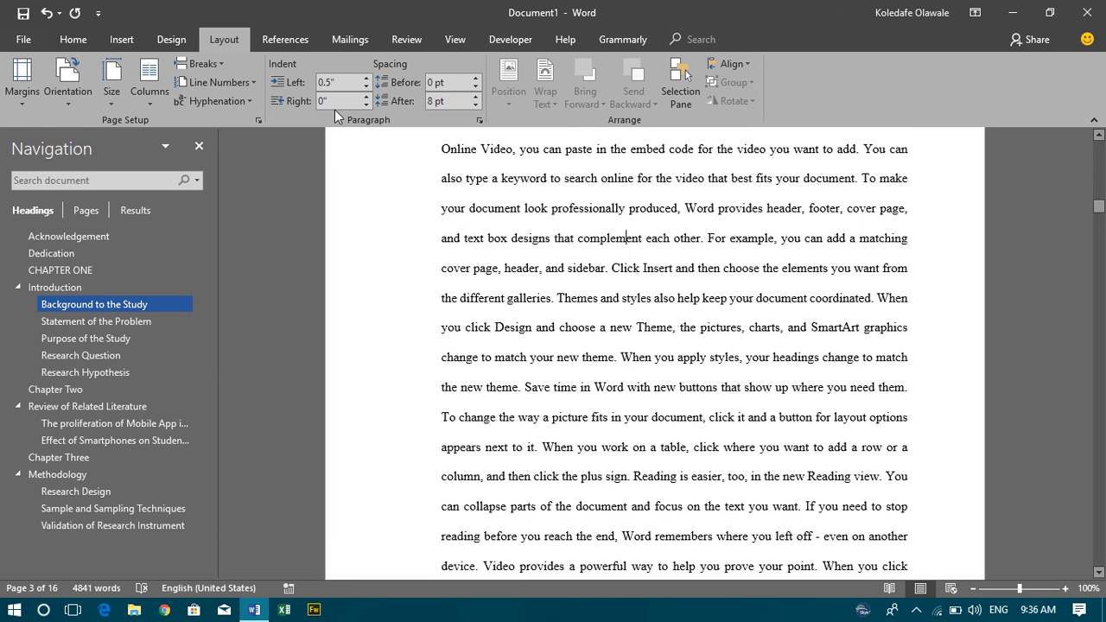
click(122, 41)
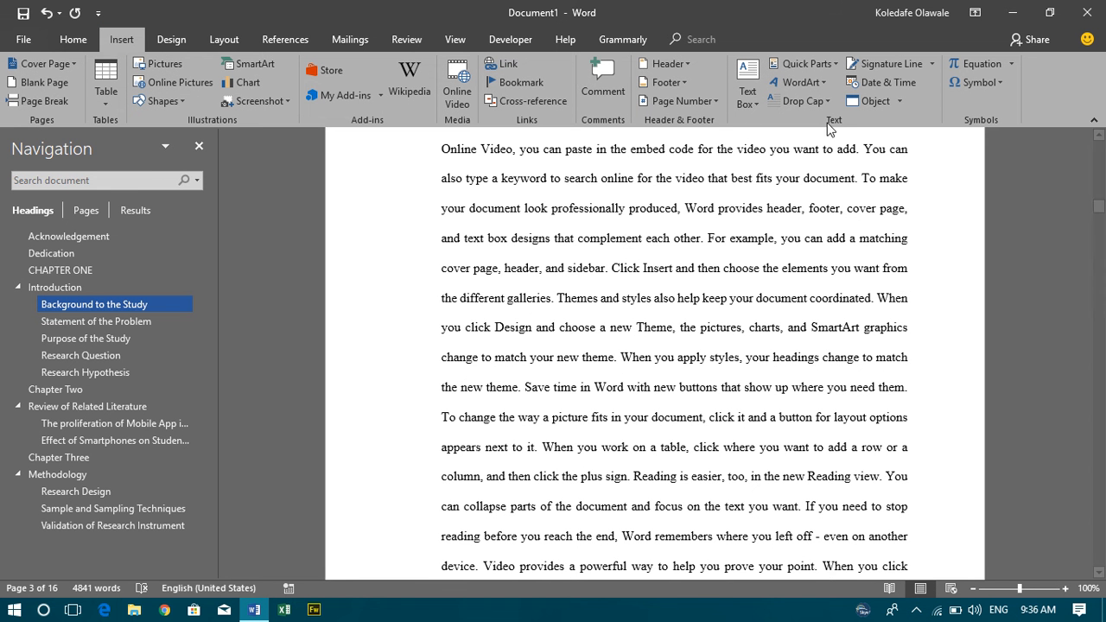
click(708, 104)
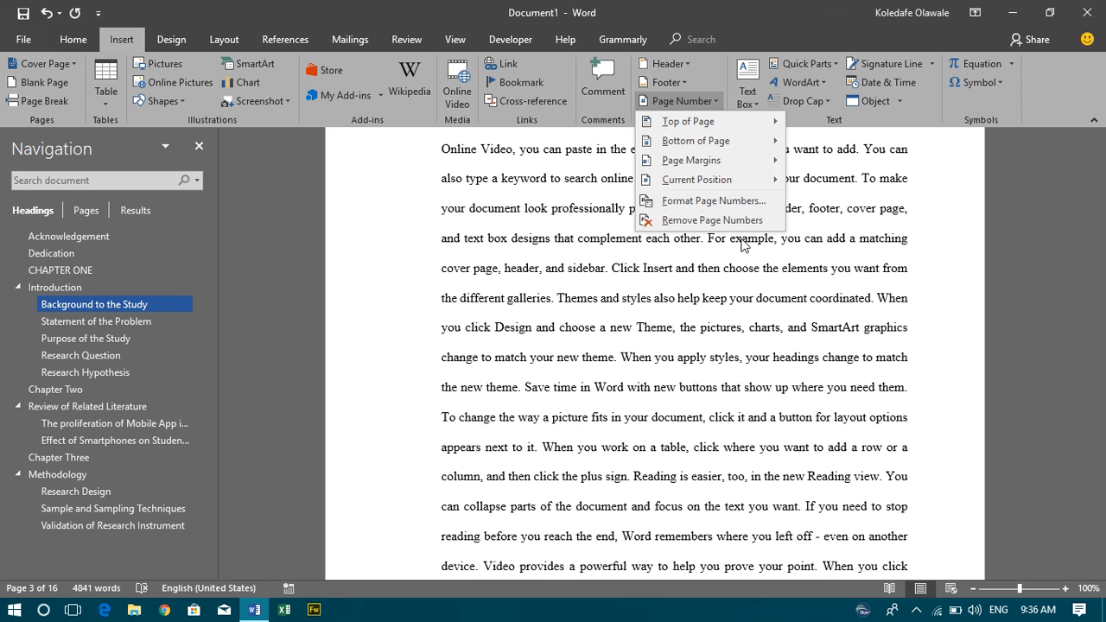
click(705, 202)
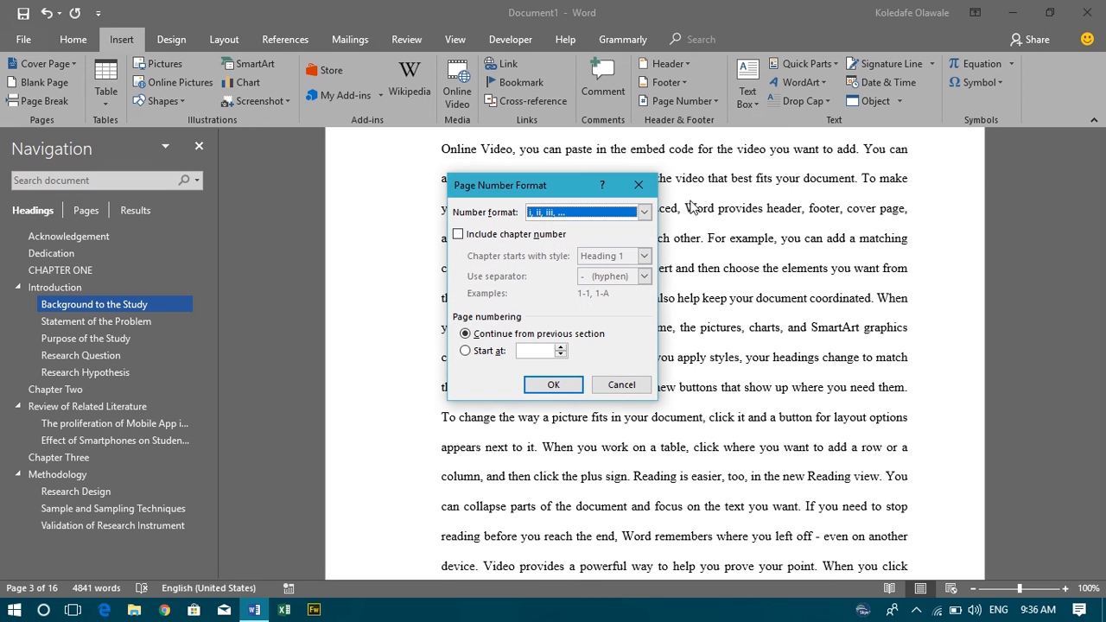
click(576, 214)
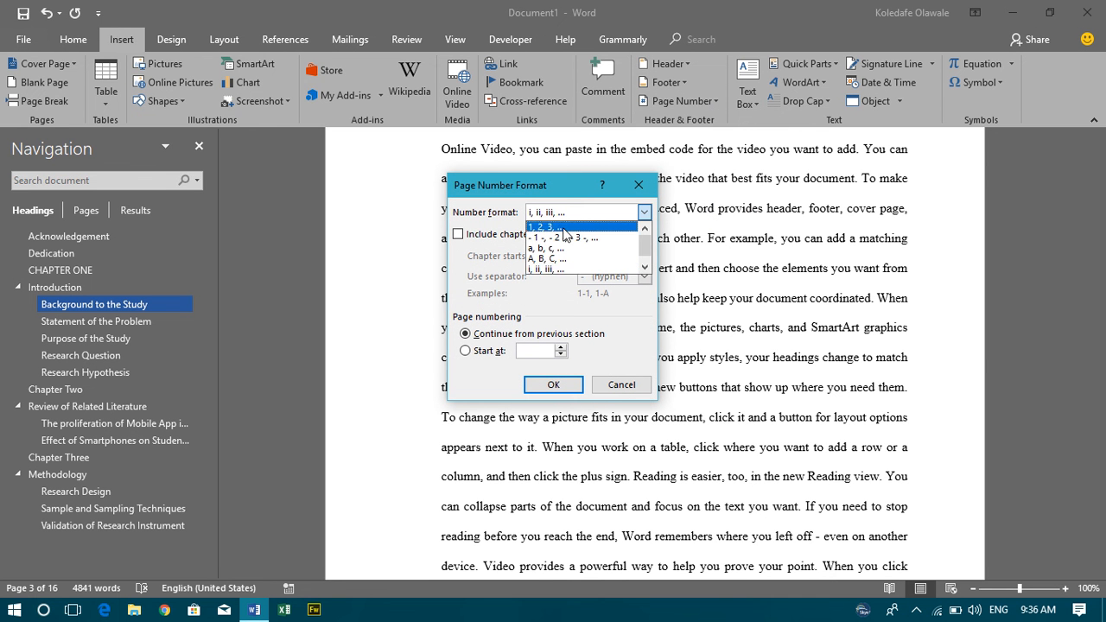
click(565, 228)
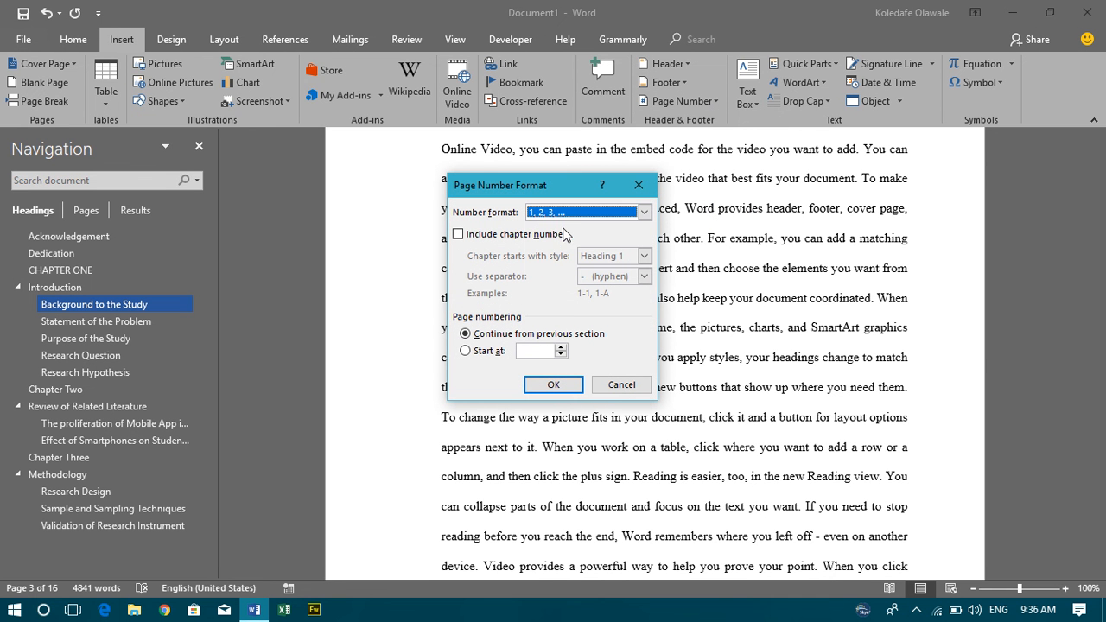
click(485, 353)
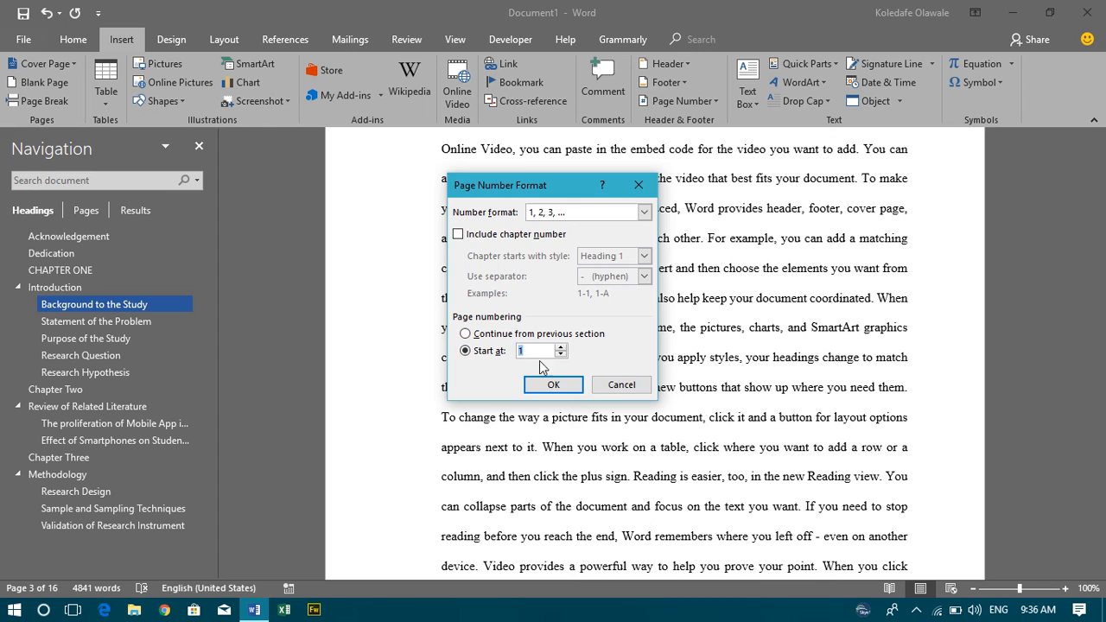
click(553, 386)
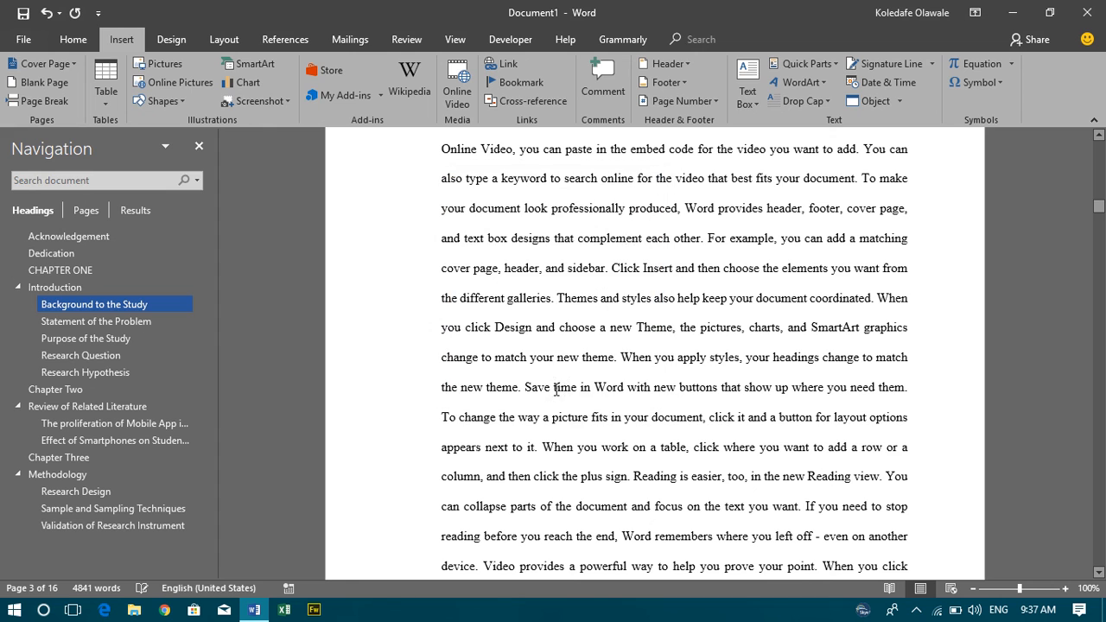
Examine the footer page numbers across the Acknowledgement, Dedication and first Chapter One pages.
scroll(669, 429, down, 10)
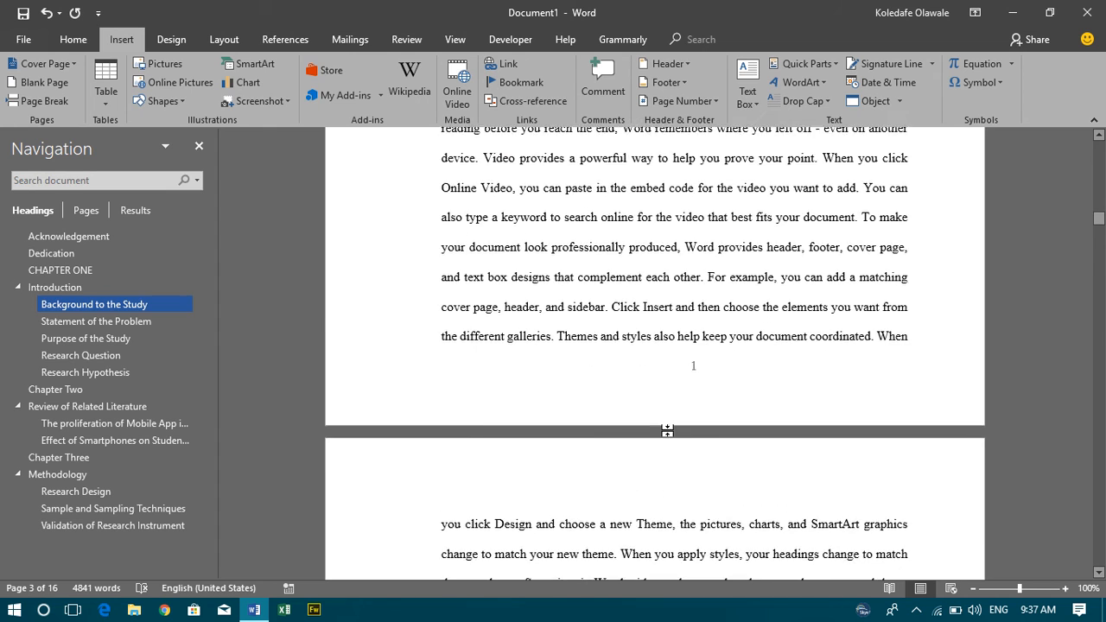
scroll(668, 430, down, 10)
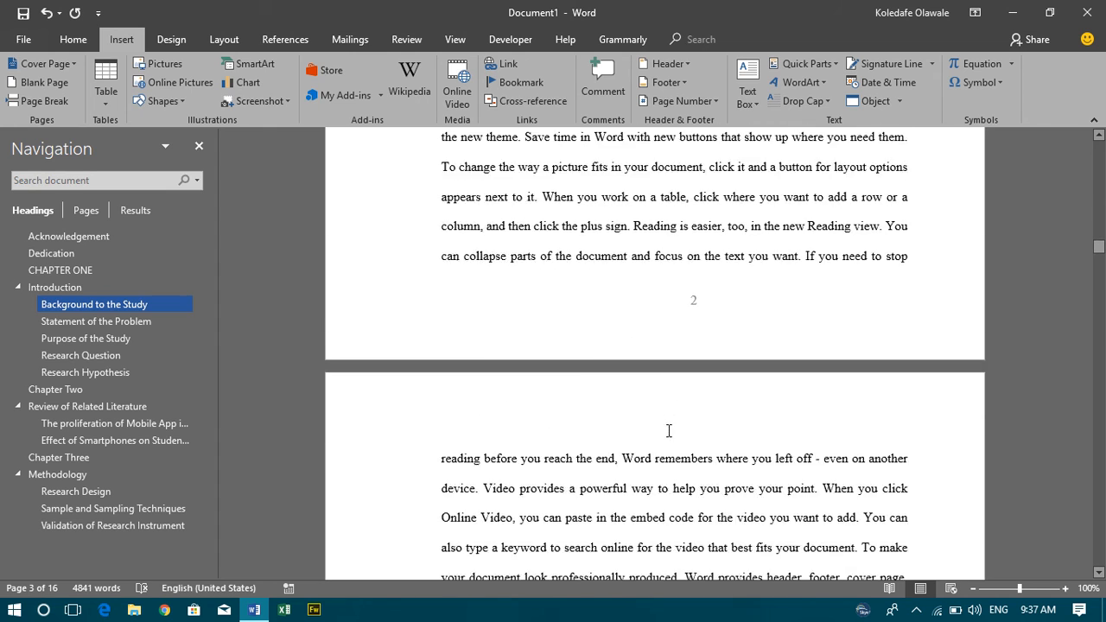
scroll(669, 430, up, 20)
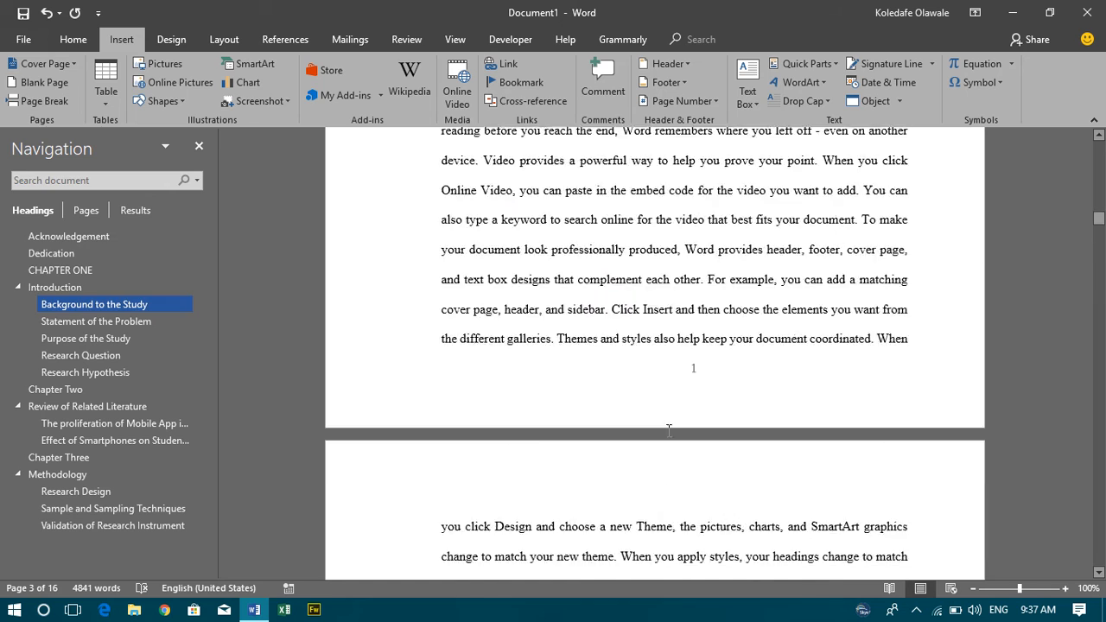
scroll(669, 429, up, 8)
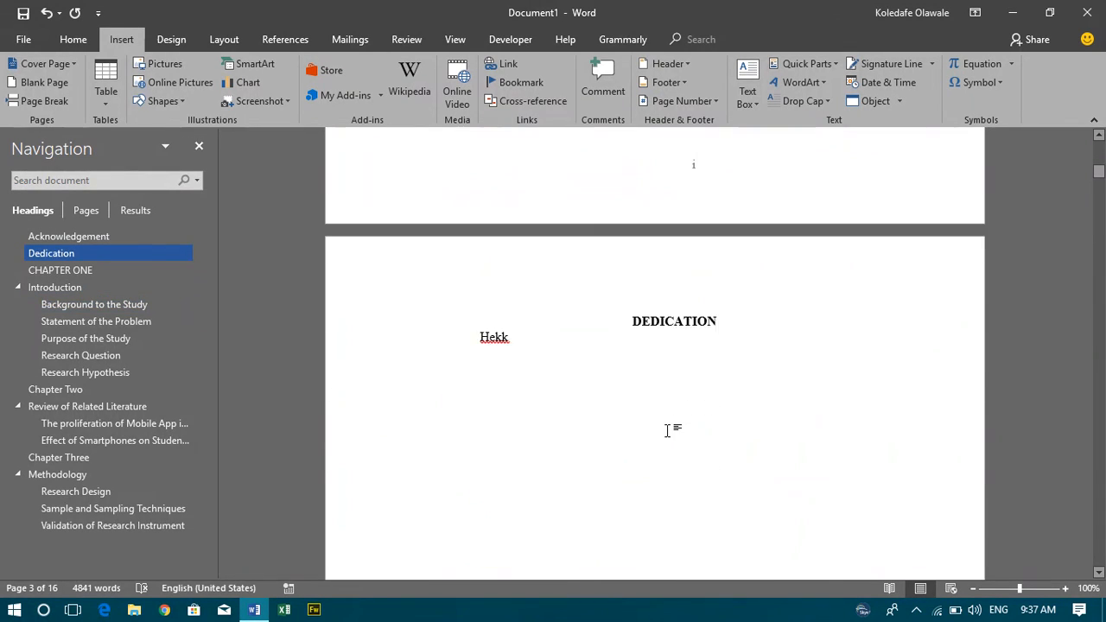
scroll(669, 430, up, 10)
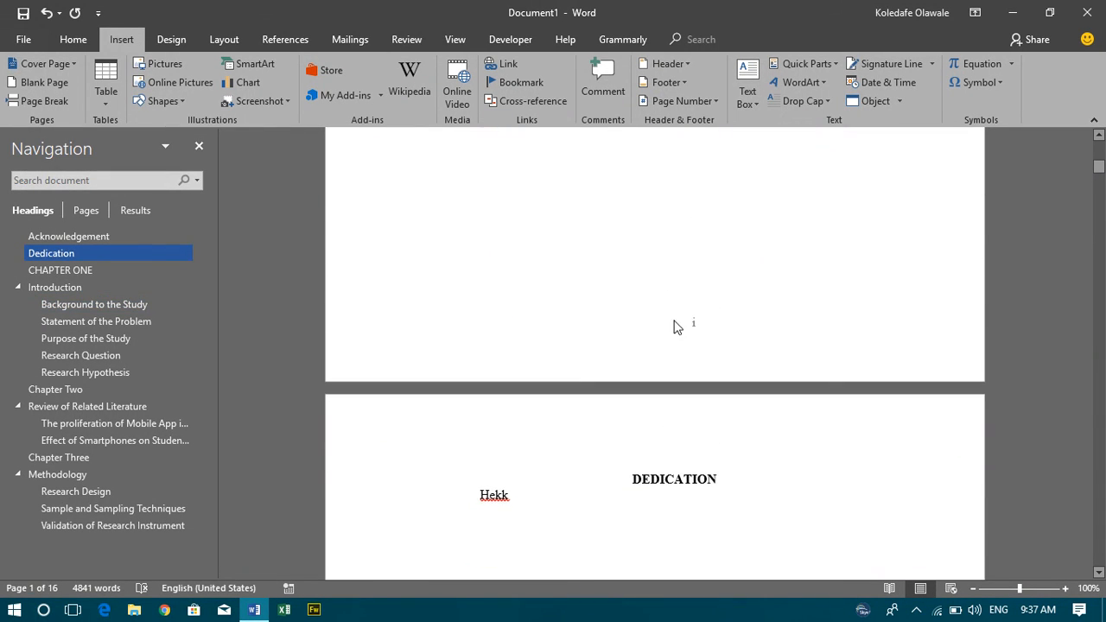
scroll(673, 323, down, 15)
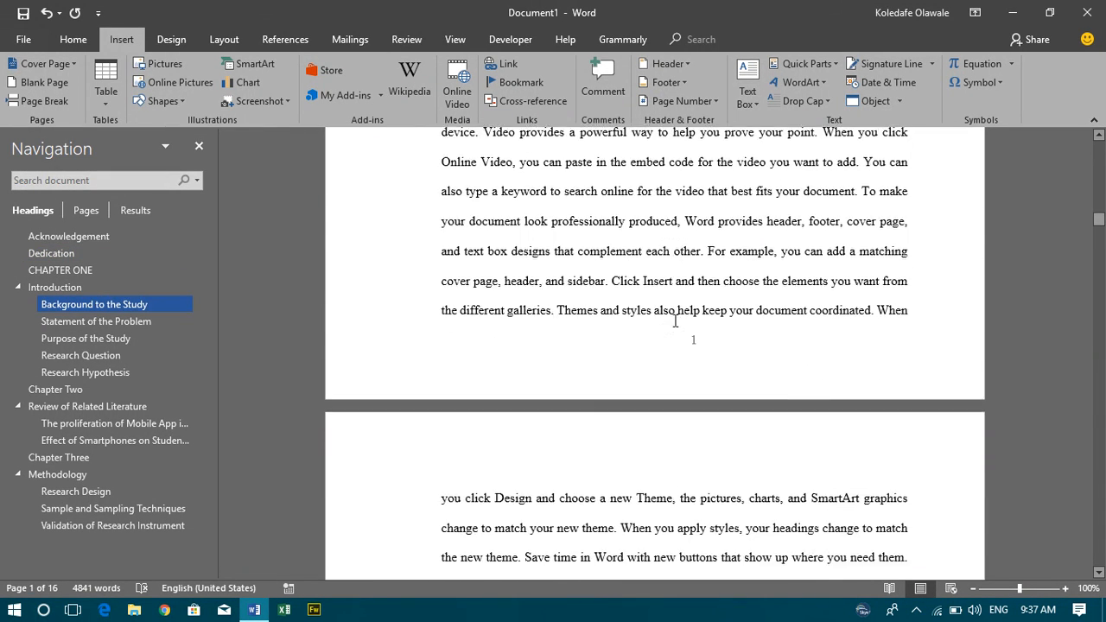
scroll(676, 321, up, 15)
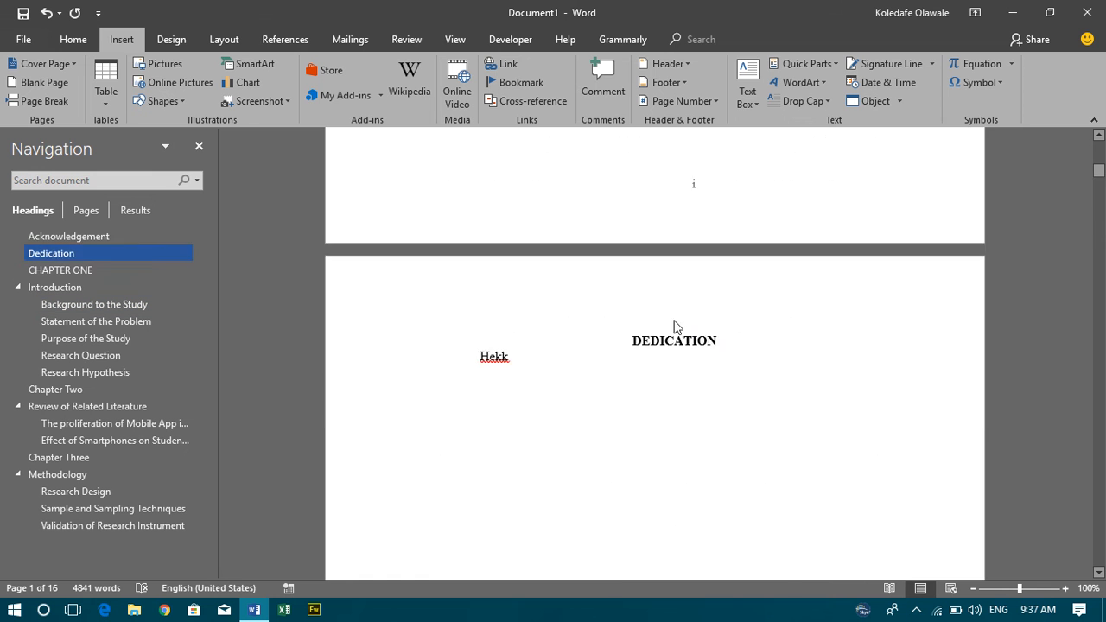
scroll(674, 323, down, 10)
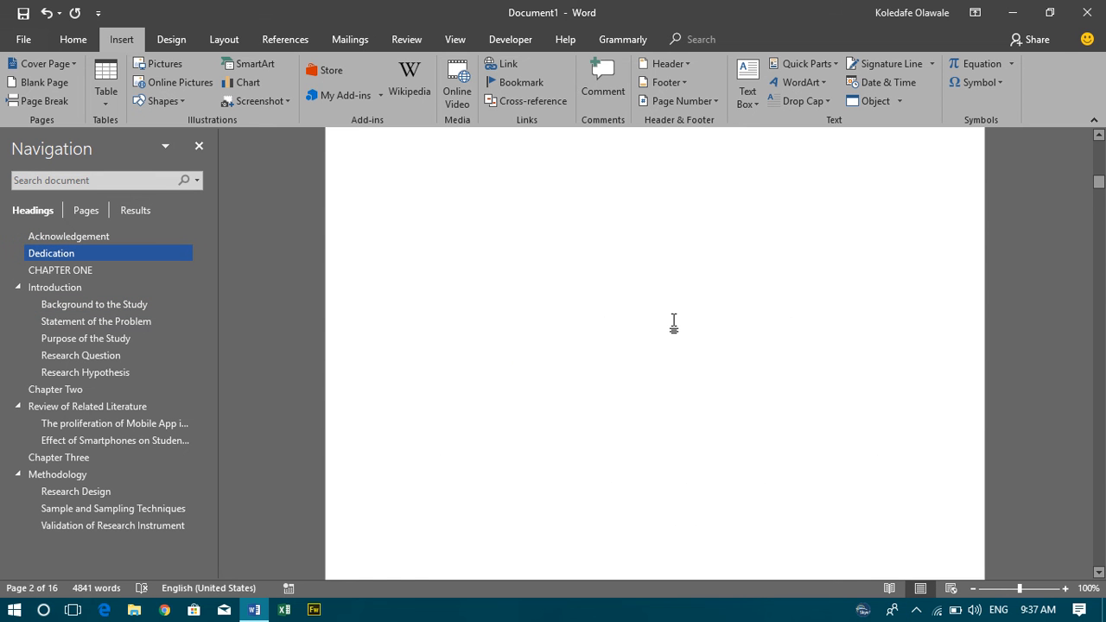
Add a blank page after the Dedication text, before Chapter One, and put the cursor at its start.
scroll(674, 323, up, 5)
scroll(689, 397, down, 4)
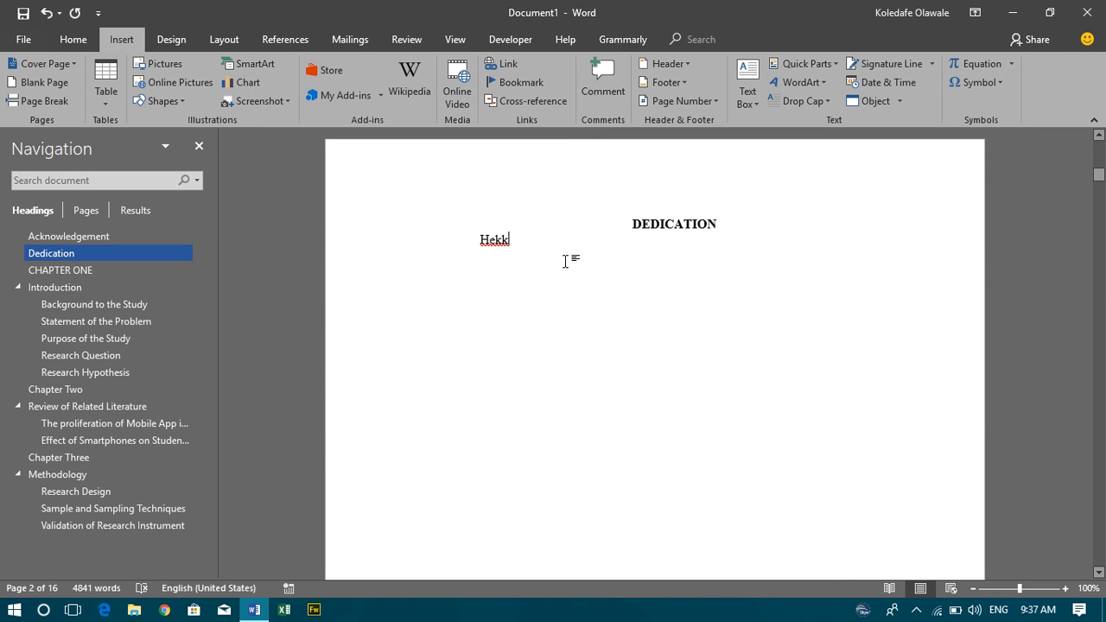
double_click(566, 261)
scroll(566, 261, down, 12)
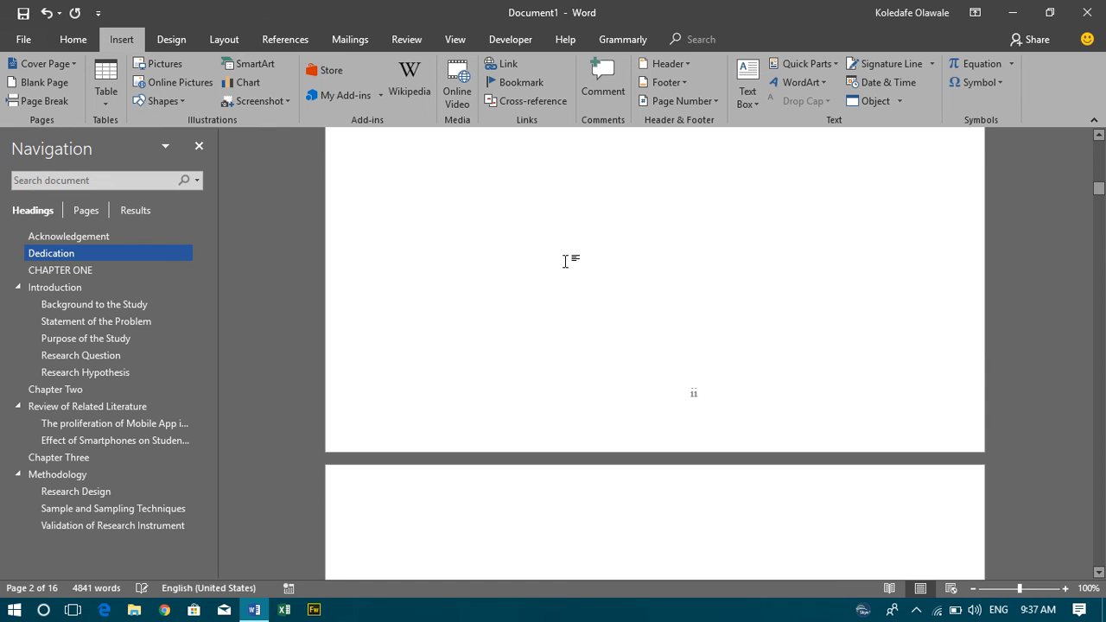
scroll(566, 261, down, 8)
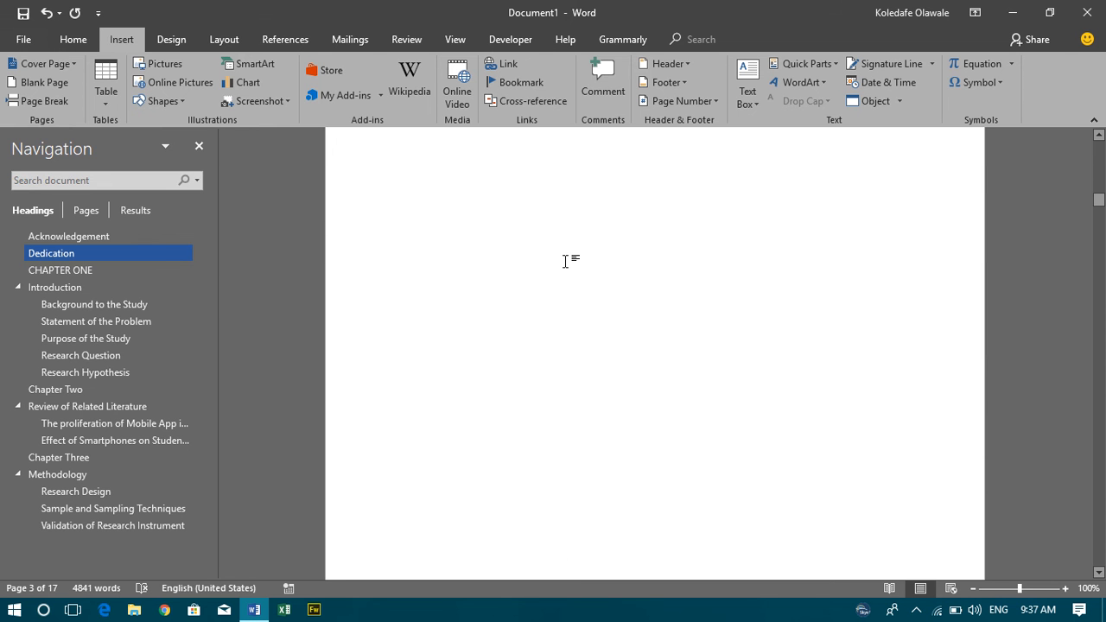
scroll(566, 261, down, 5)
scroll(565, 261, up, 18)
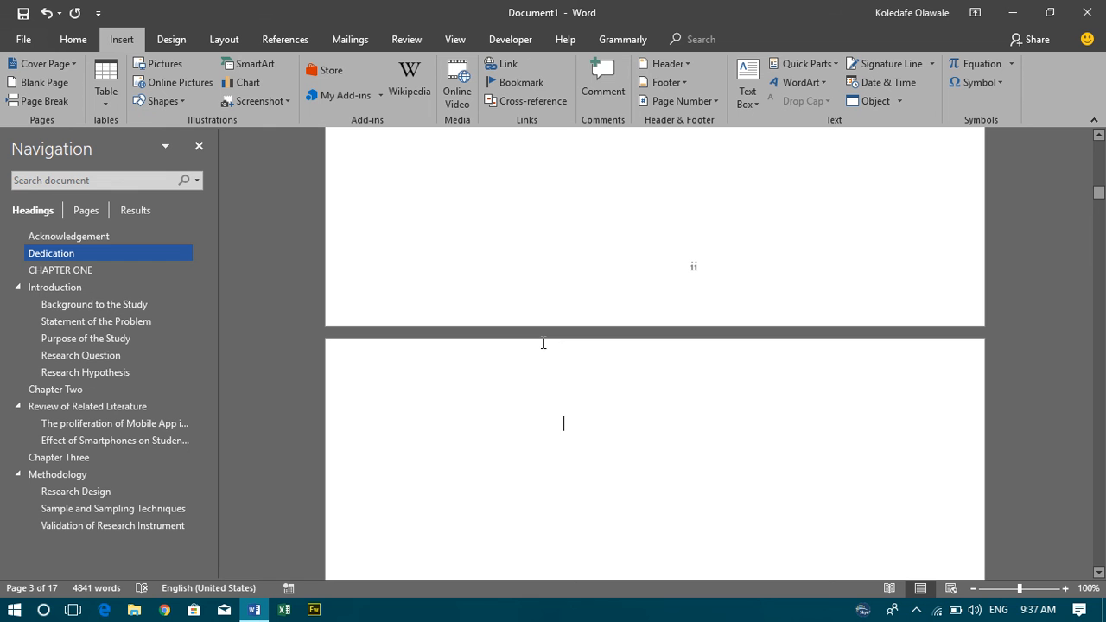
key(BackSpace)
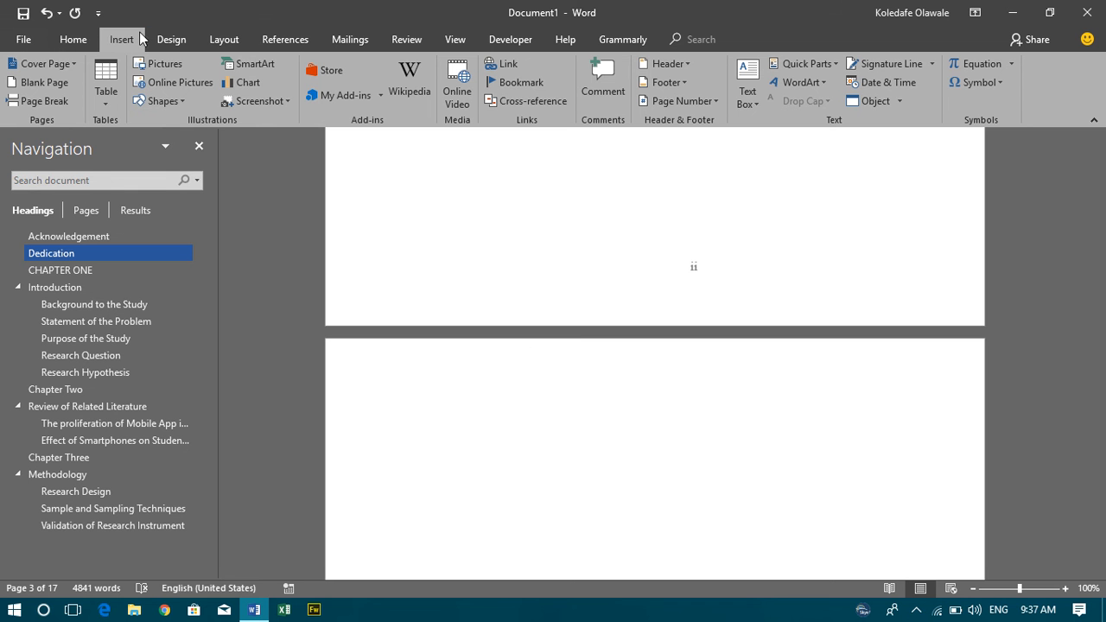
Insert an Automatic Table 2 table of contents on the blank page between the Dedication and Chapter One.
click(285, 39)
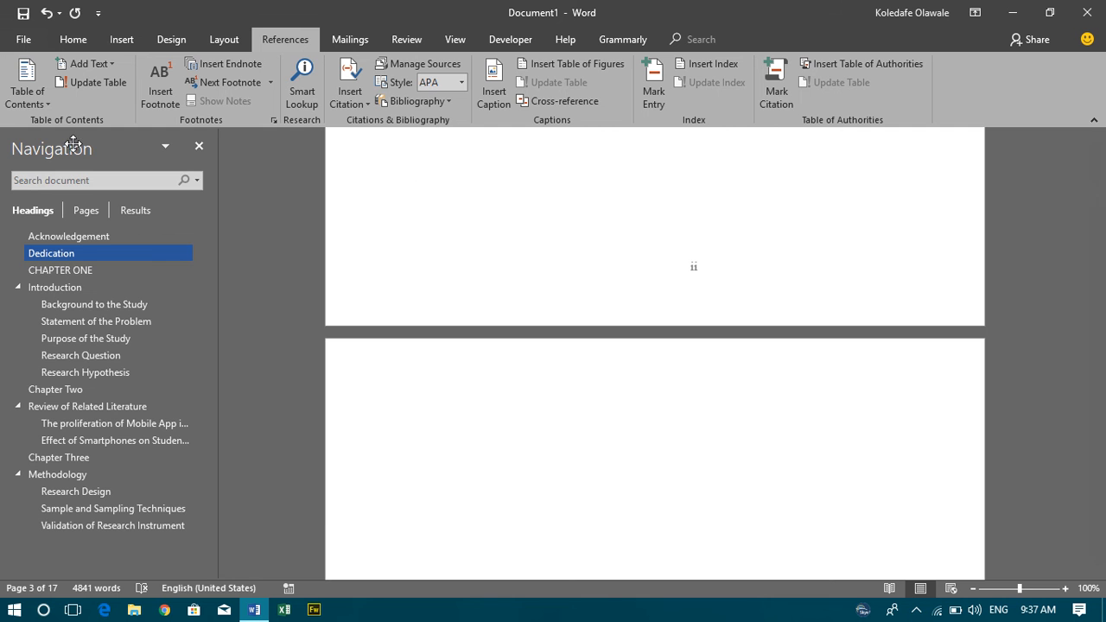
click(38, 99)
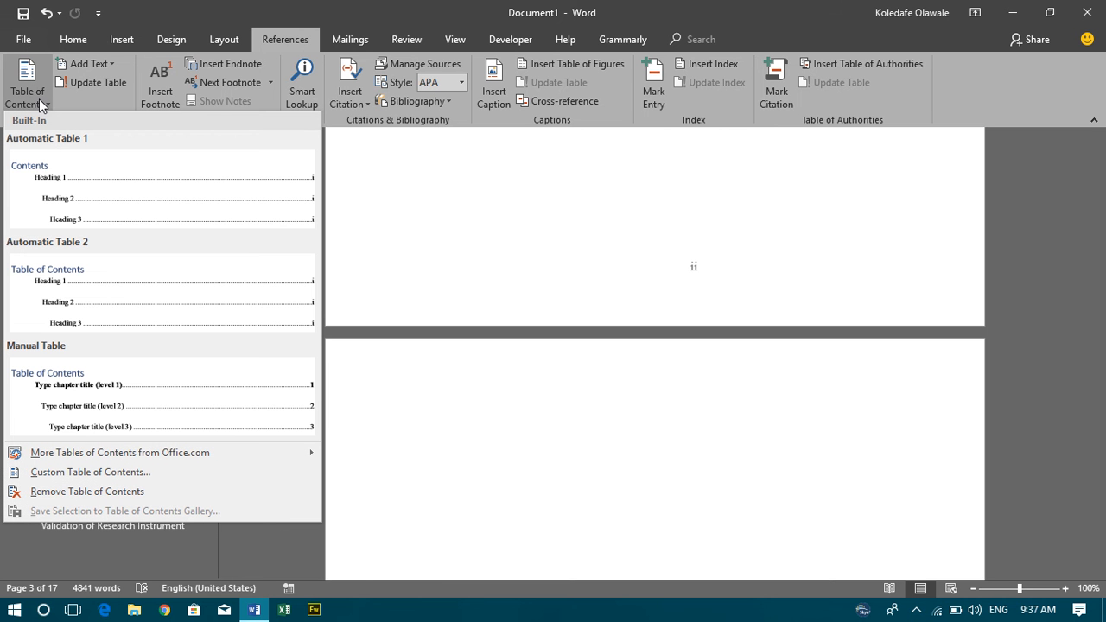
click(111, 292)
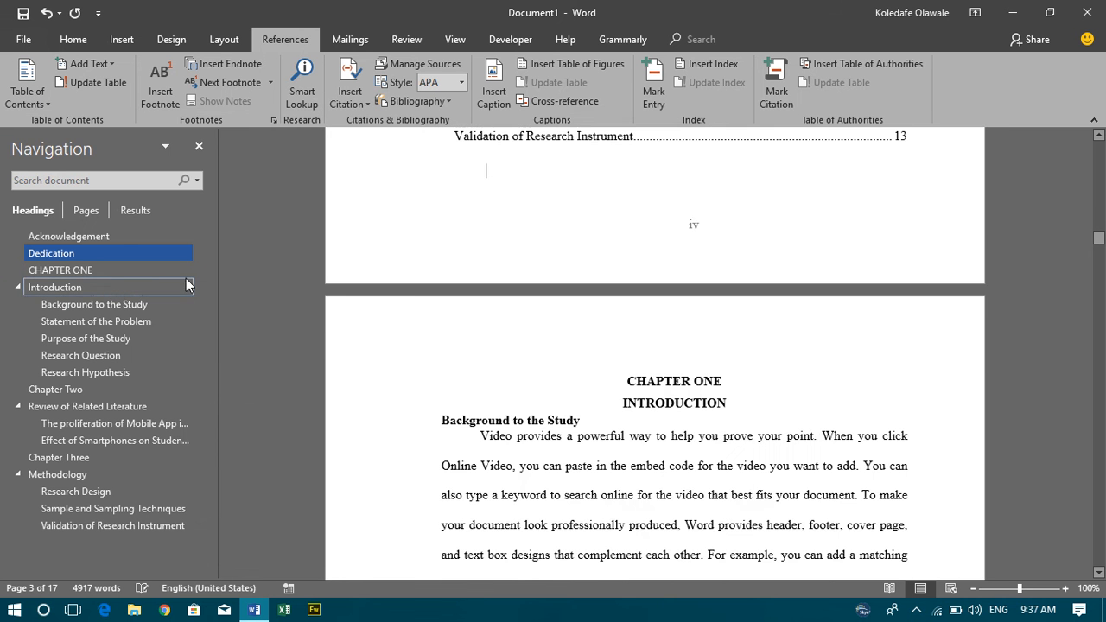
scroll(559, 299, up, 10)
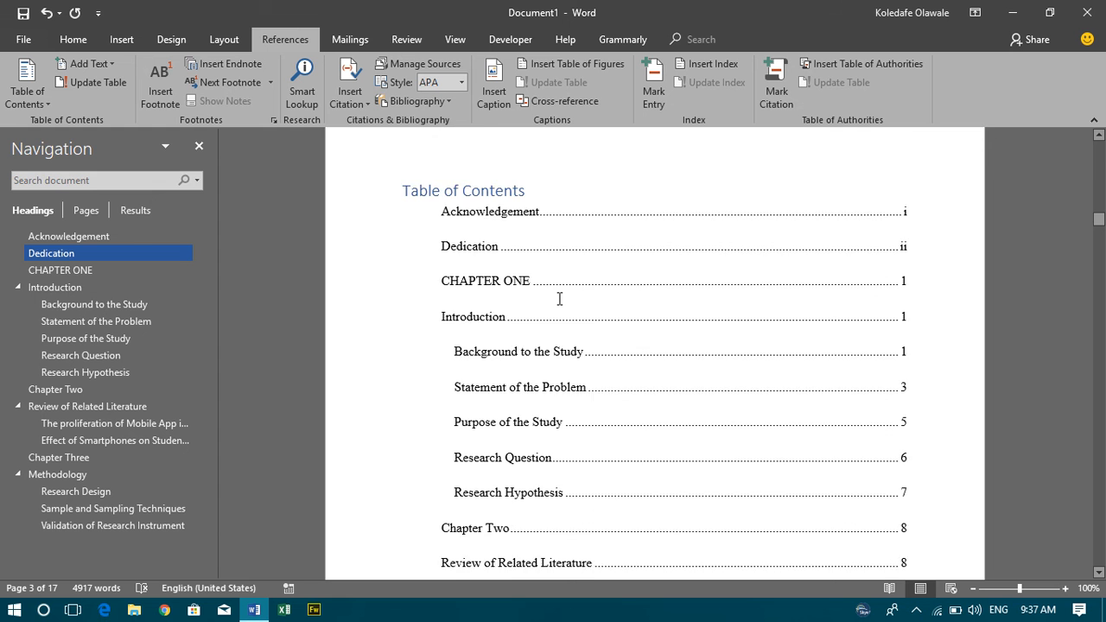
scroll(559, 299, up, 1)
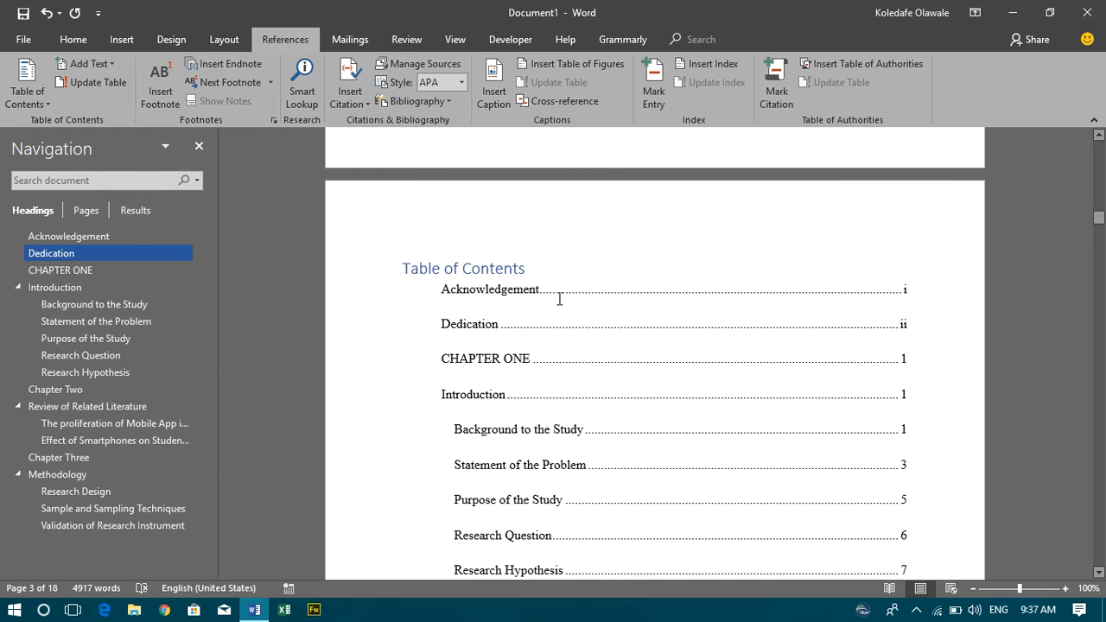
click(559, 299)
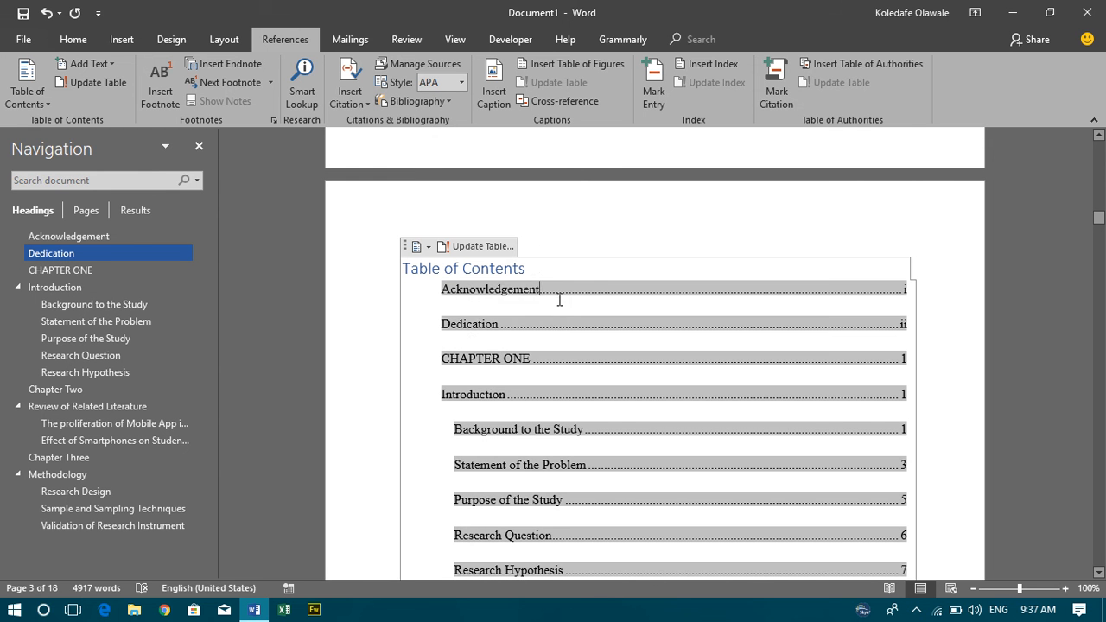
click(488, 271)
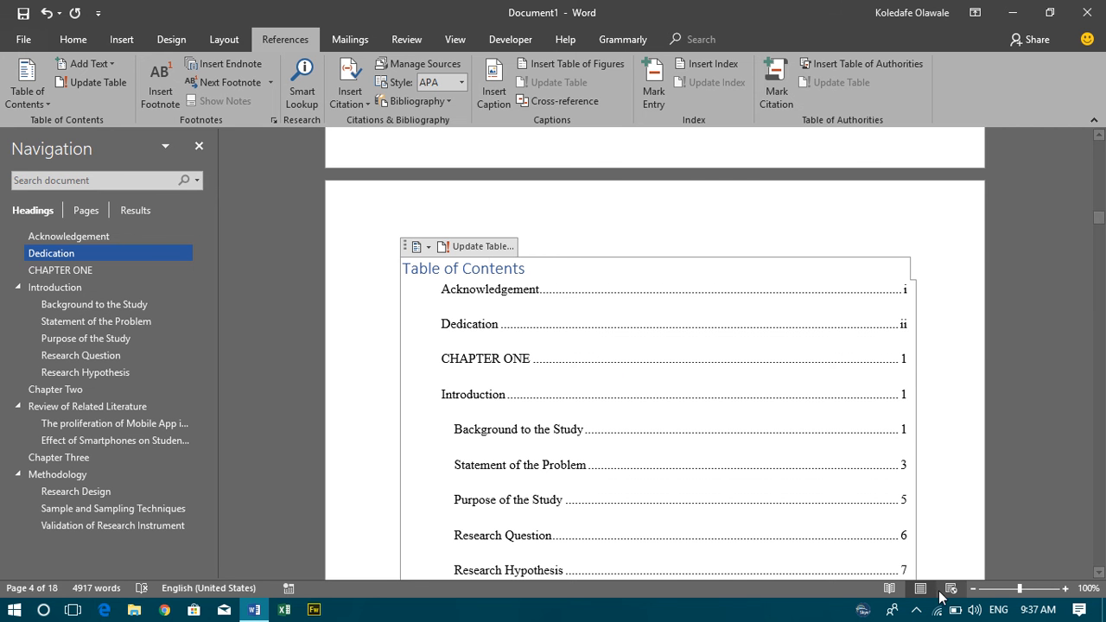
Review the table of contents entries and the footer page numbers on the following Chapter One pages.
scroll(787, 489, down, 3)
scroll(787, 489, down, 5)
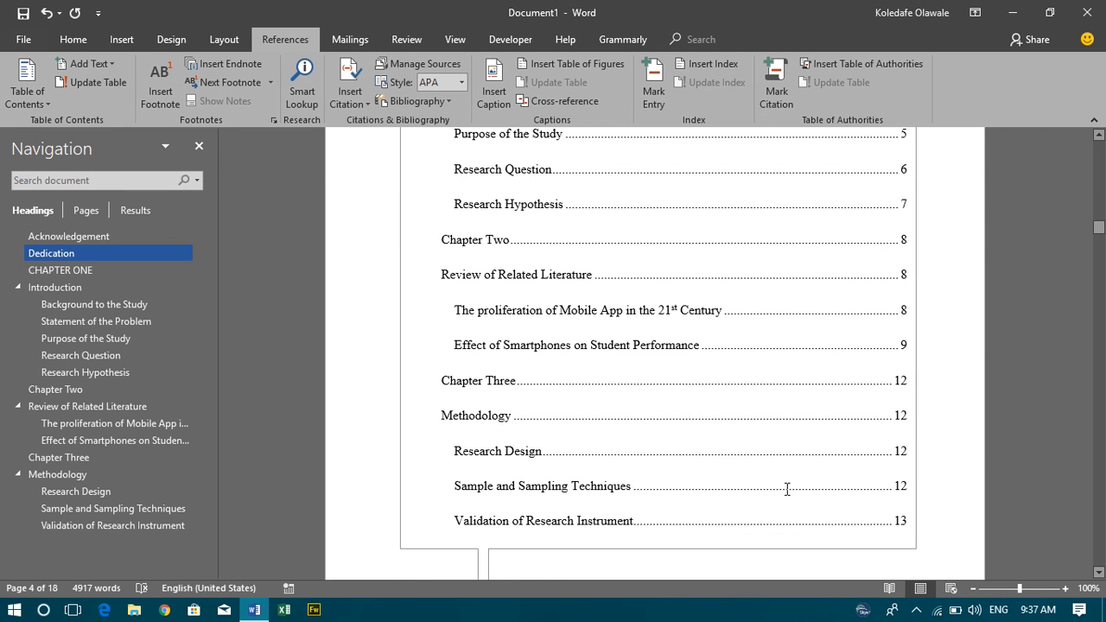
scroll(787, 495, down, 12)
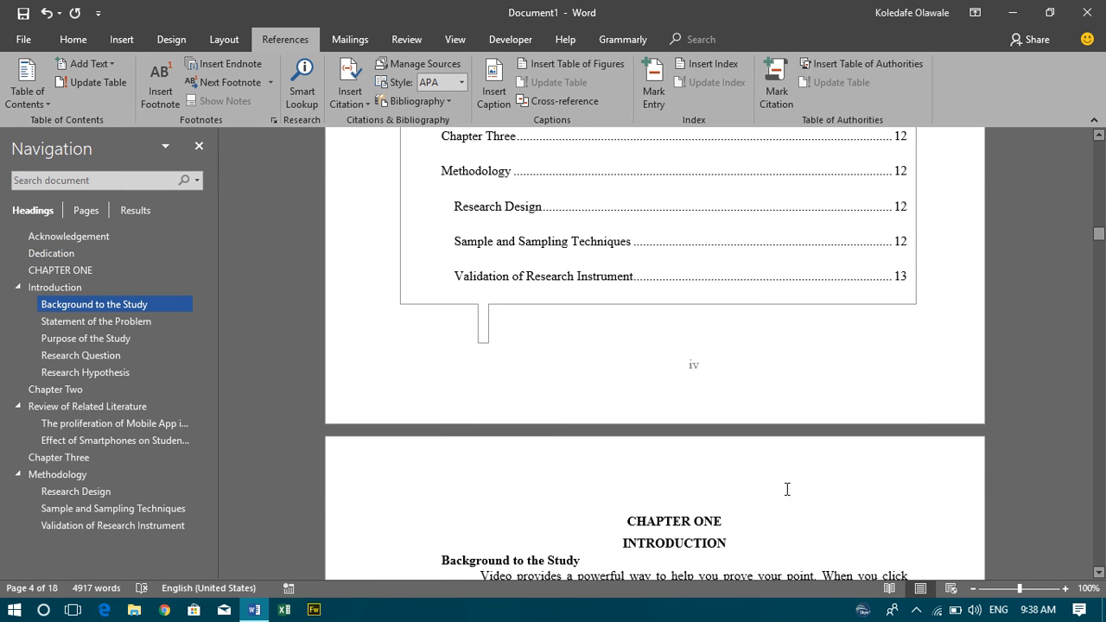
scroll(787, 489, down, 6)
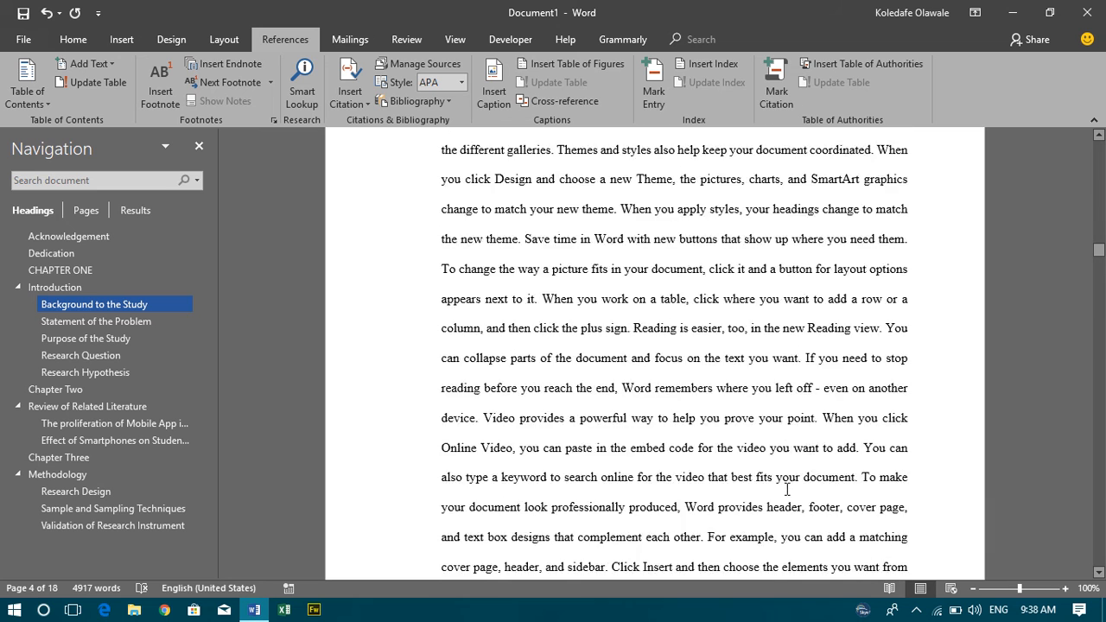
scroll(787, 488, down, 14)
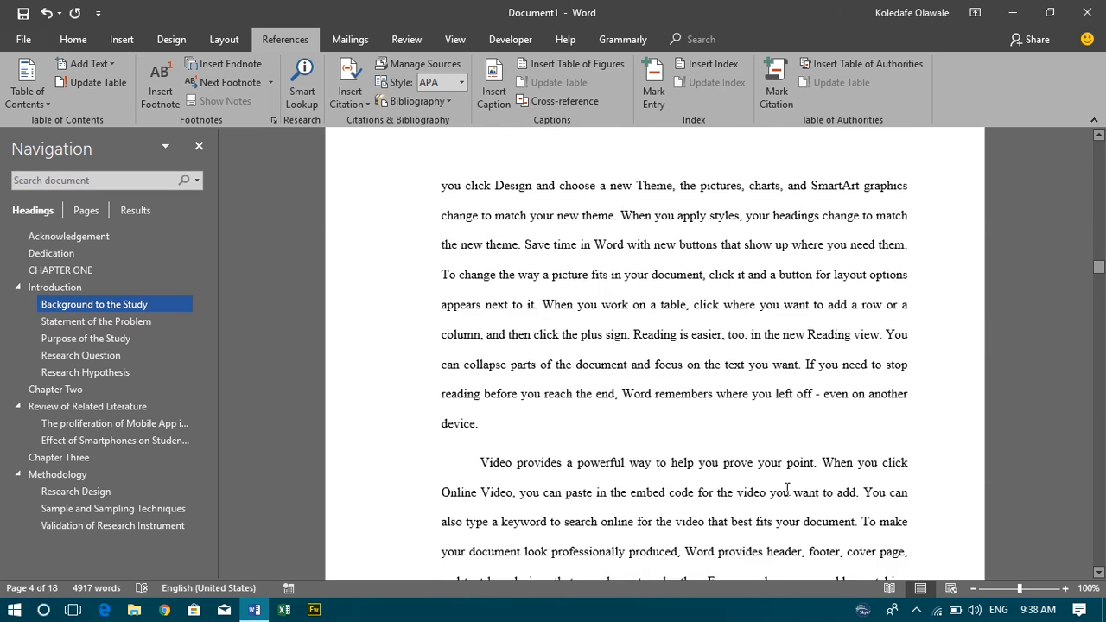
scroll(786, 488, down, 3)
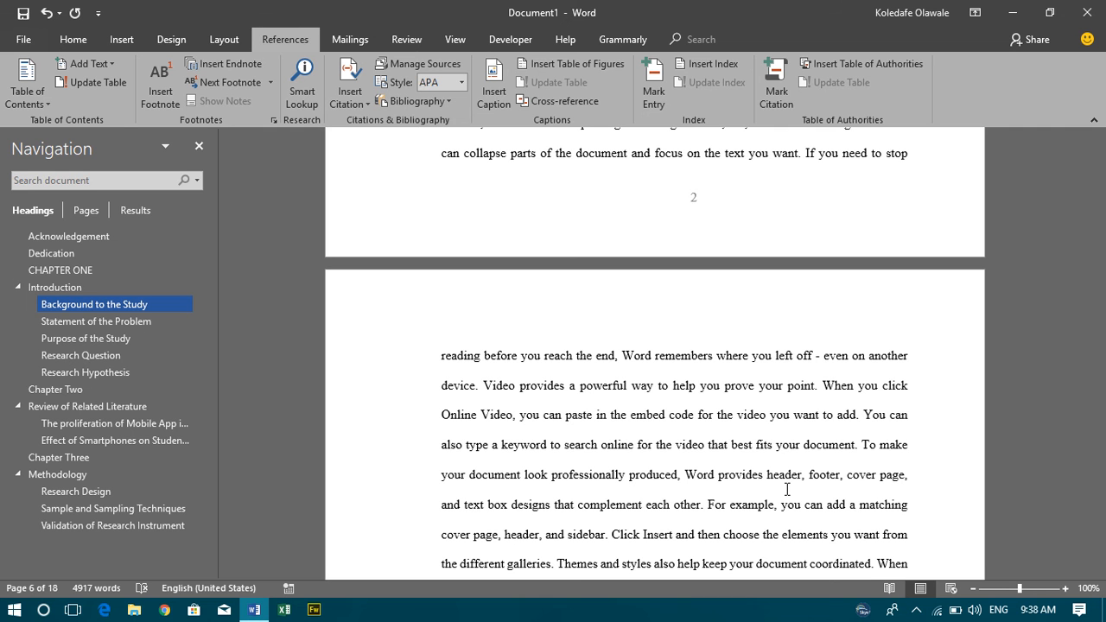
scroll(786, 489, up, 10)
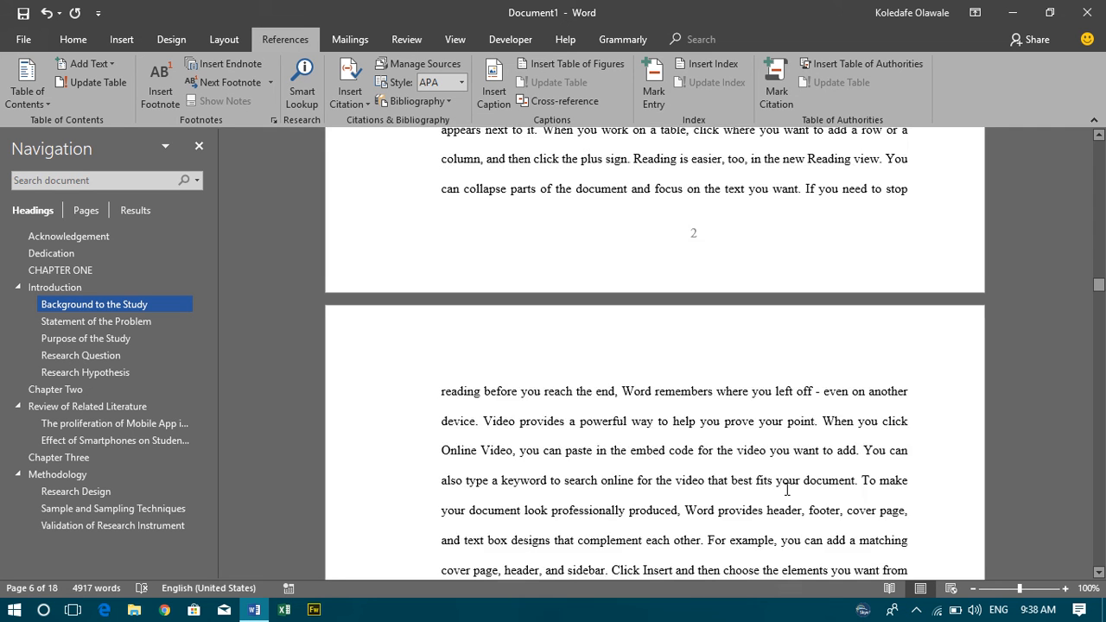